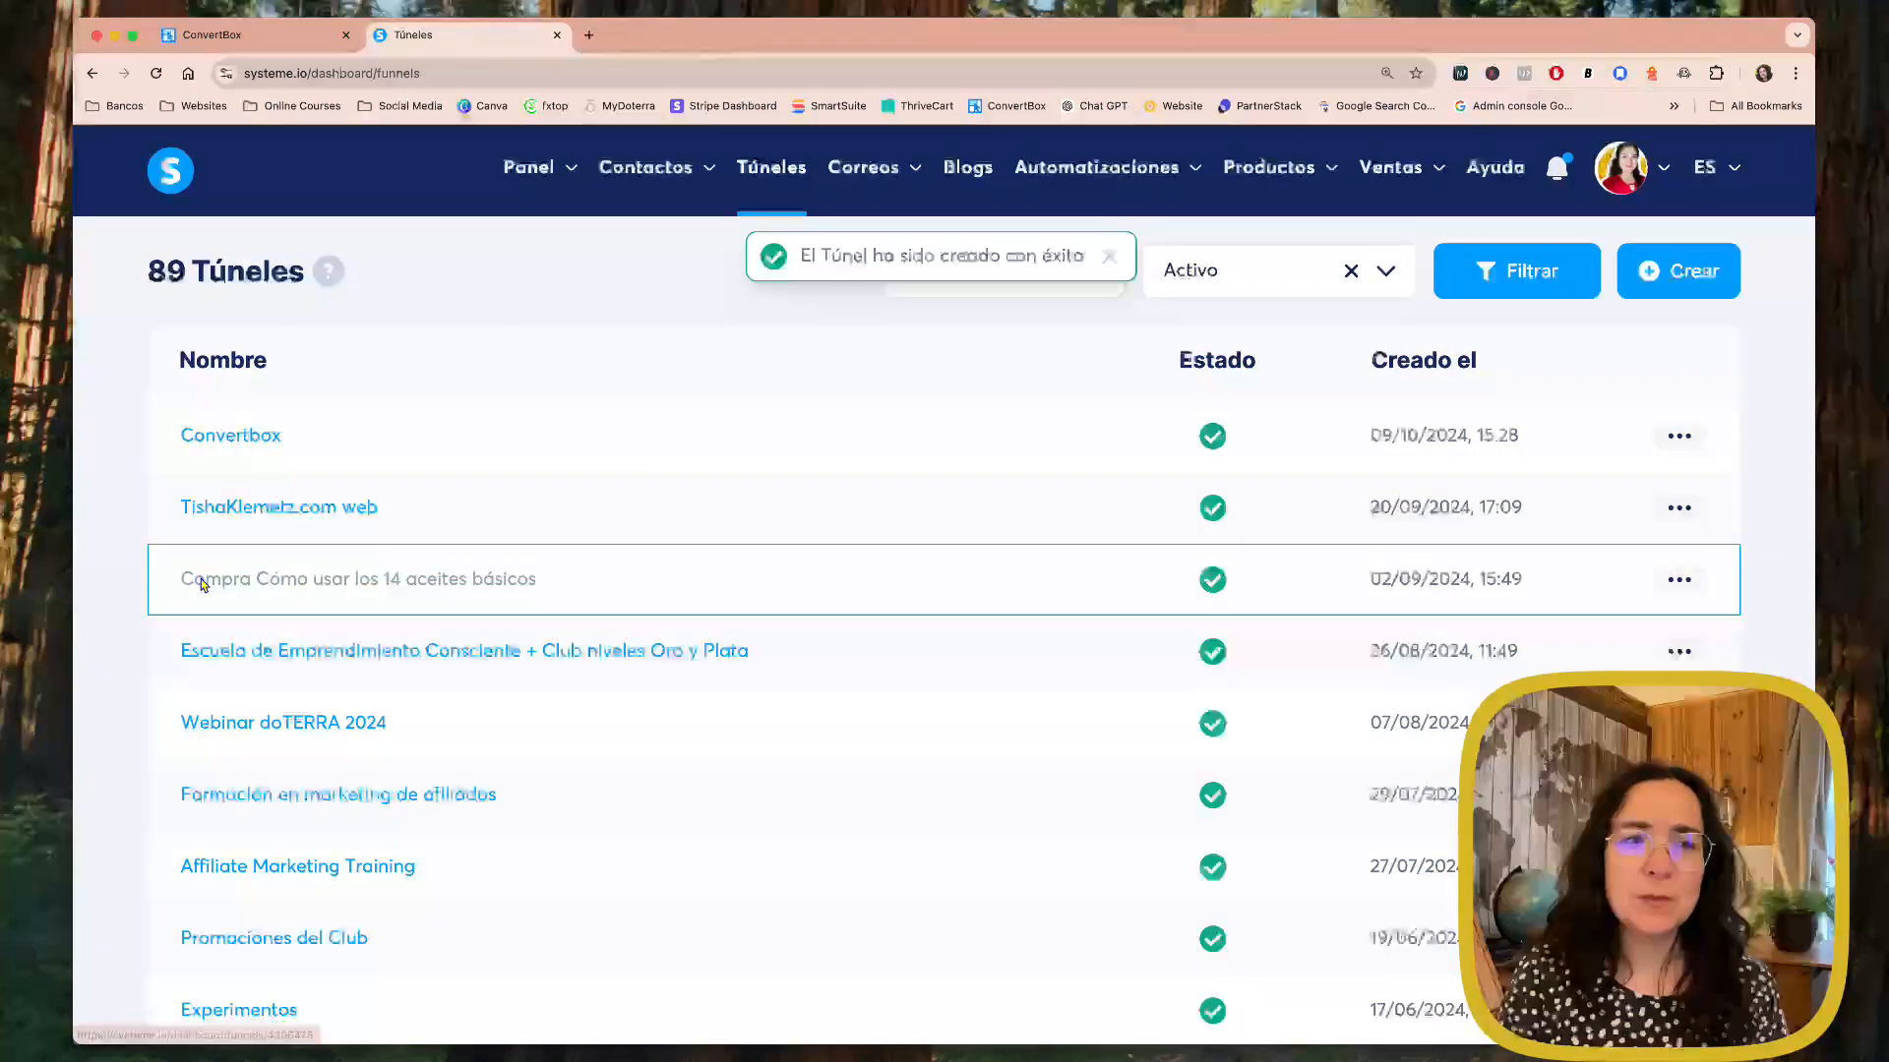
Step: In the Convertbox funnel, start a new funnel step named "Optin suscriptores negocios"
left_click(242, 438)
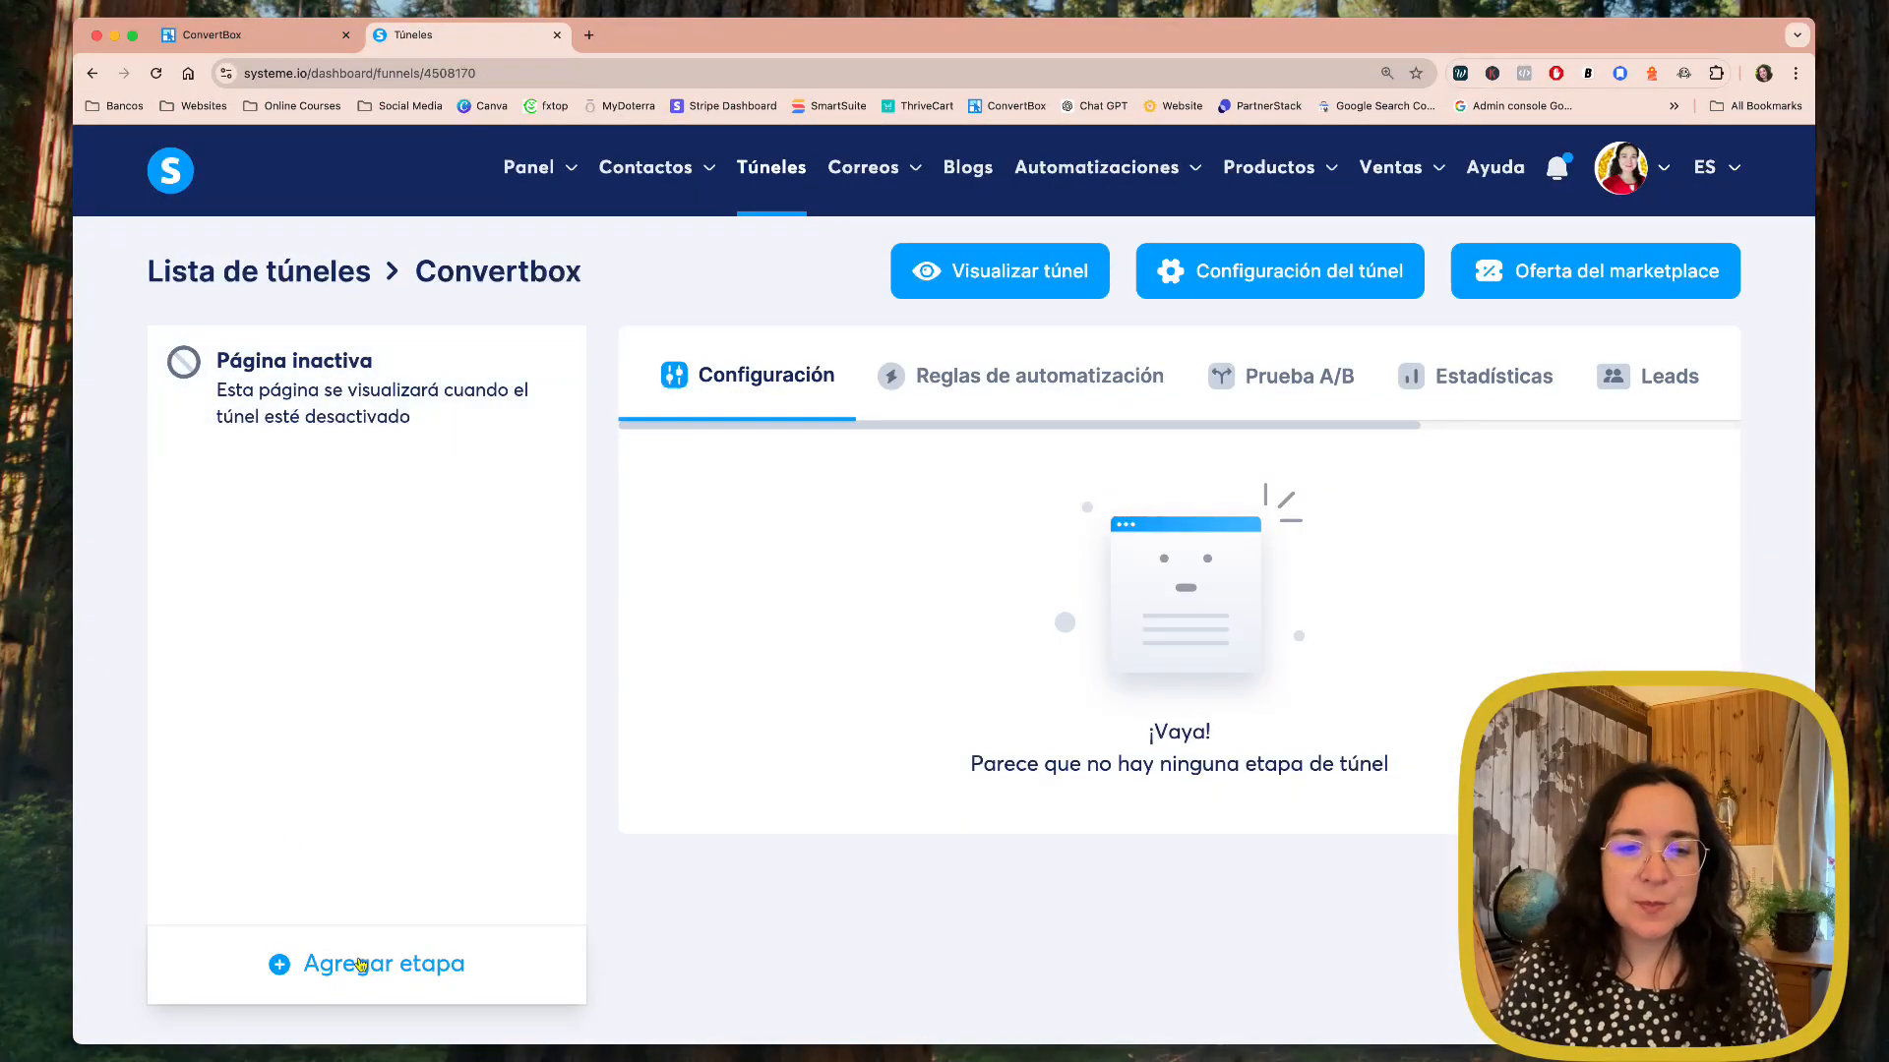
left_click(362, 978)
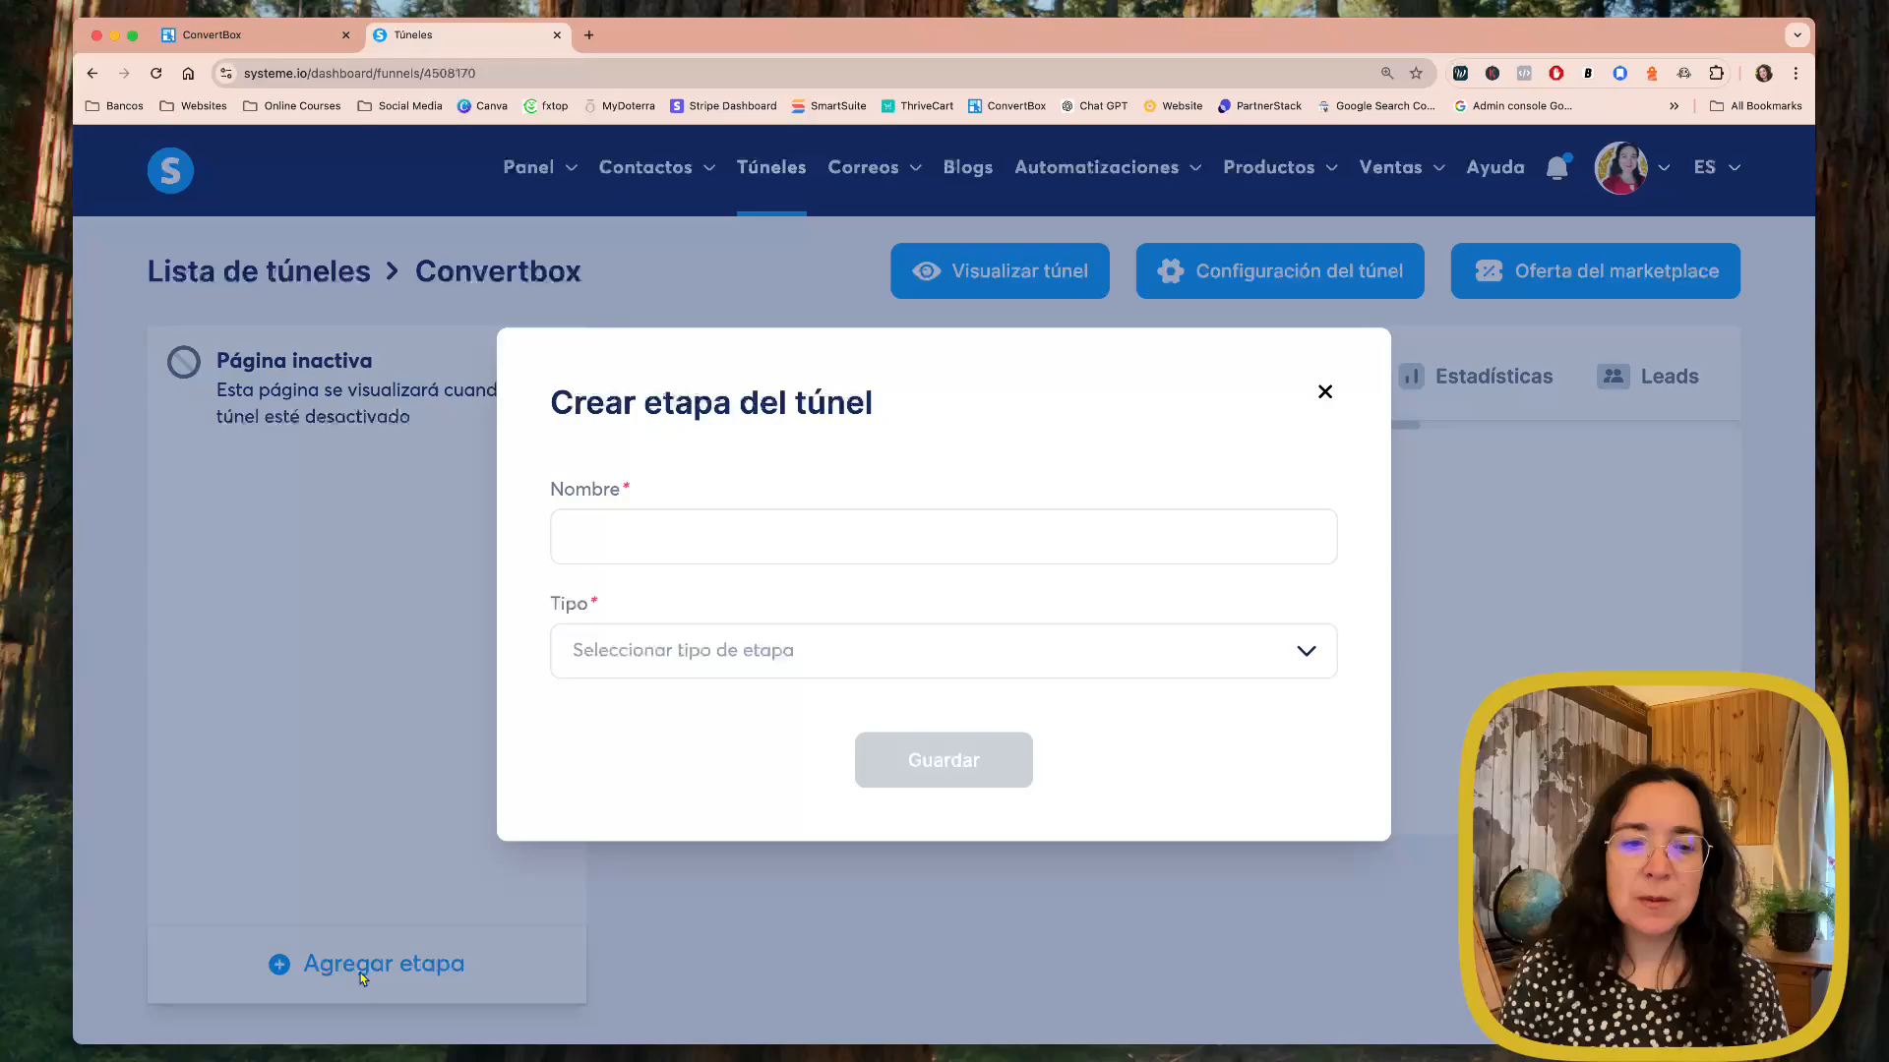
left_click(664, 543)
type("Opti")
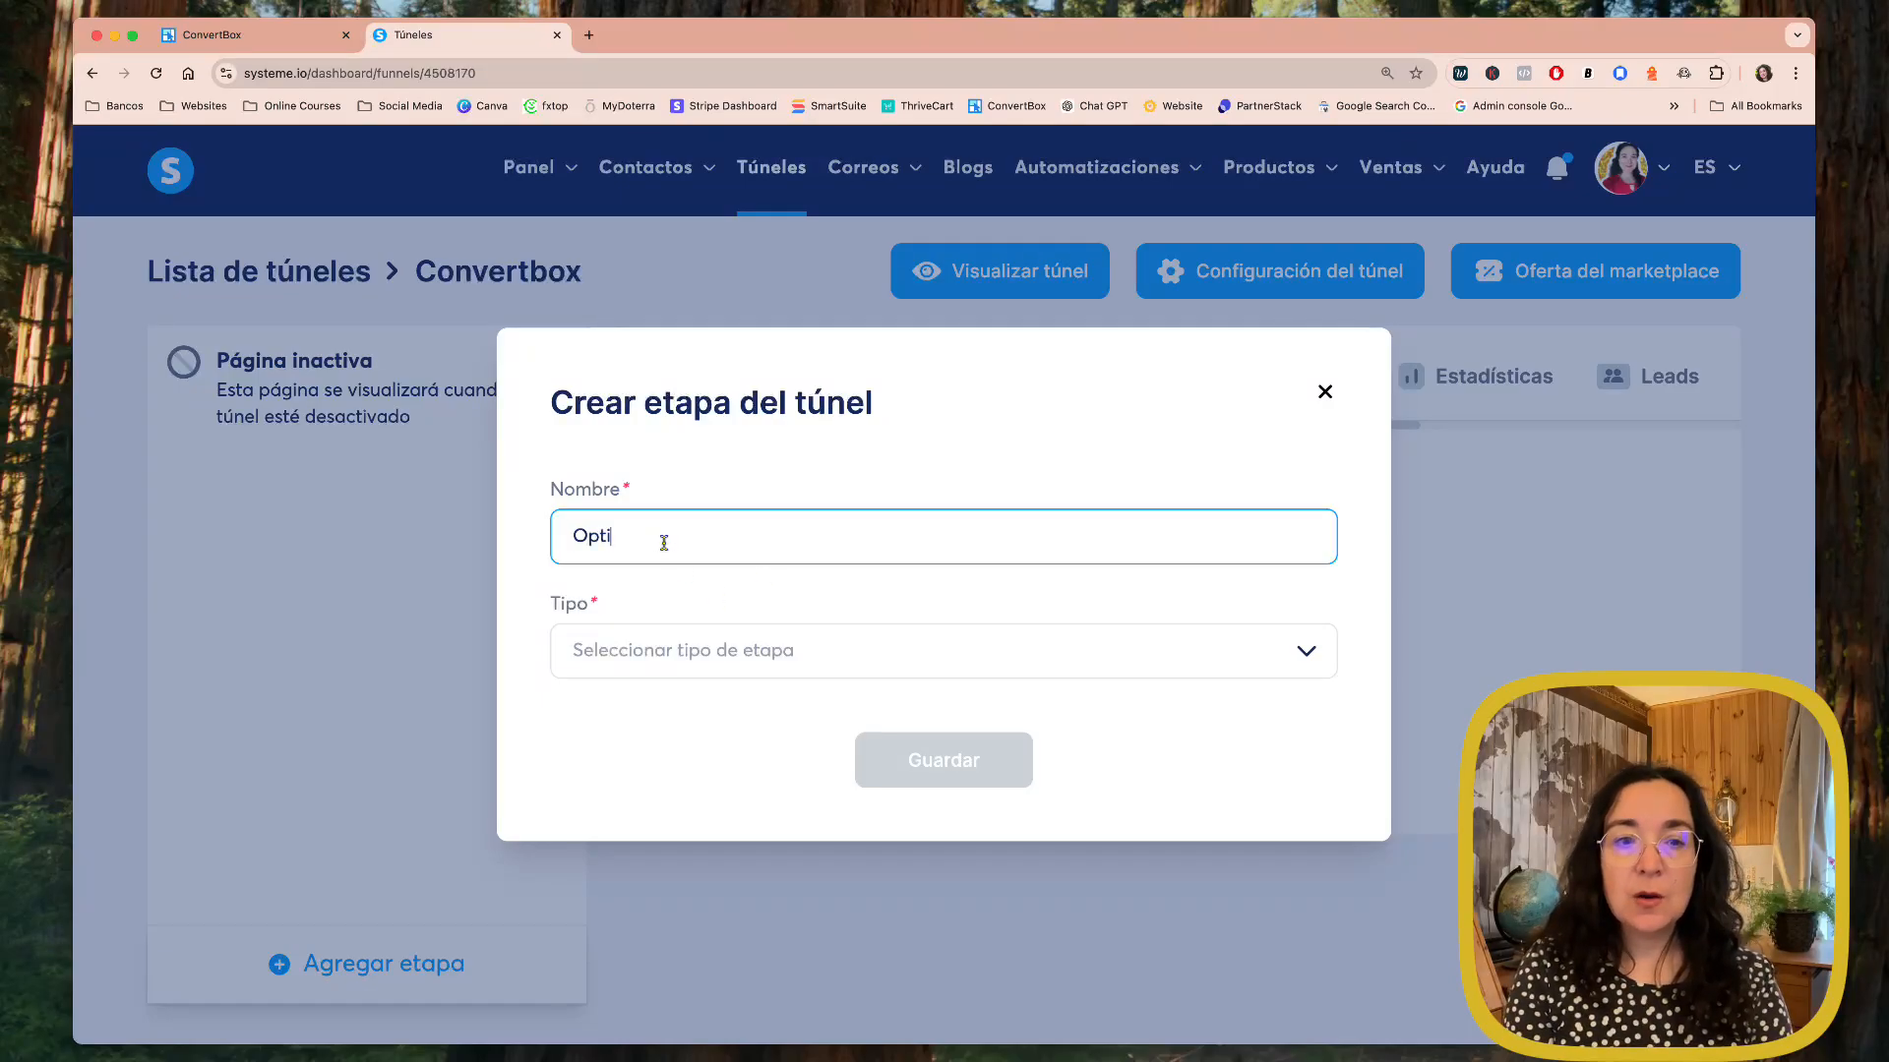
type("n suscripc")
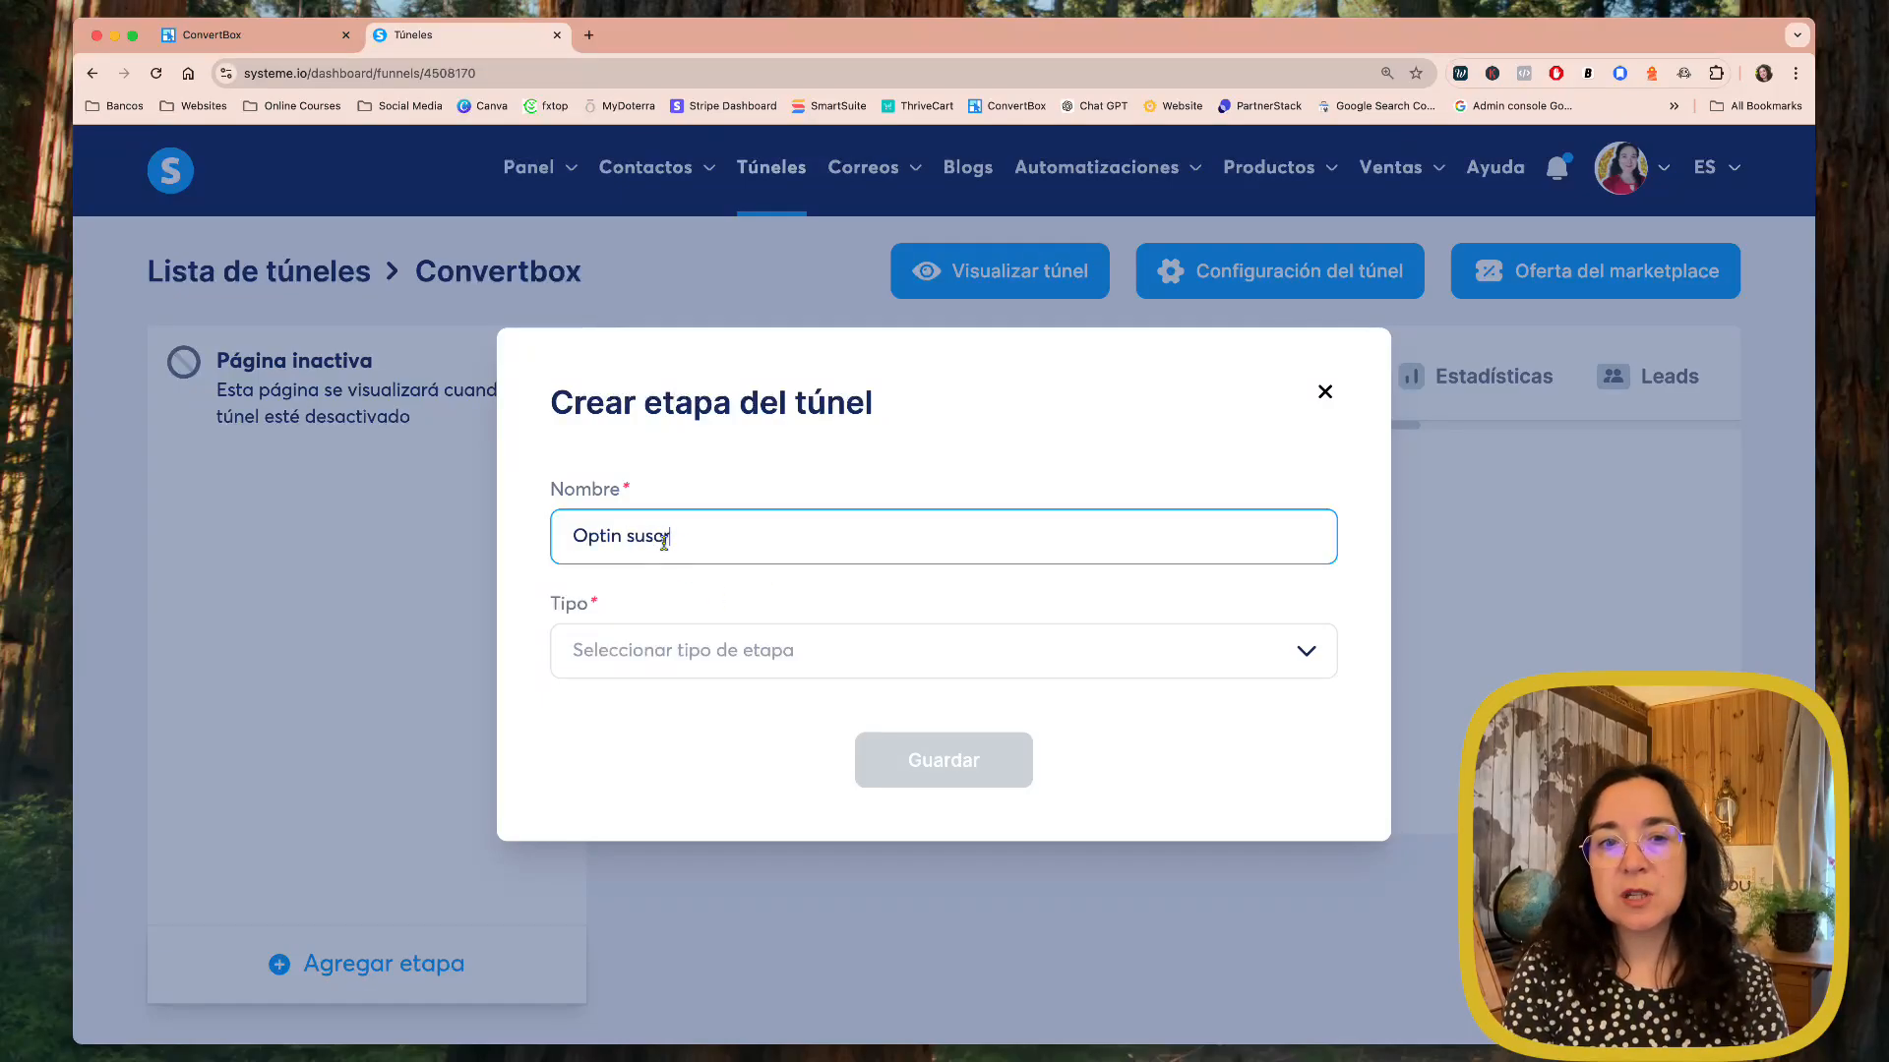
key("BackSpace")
key("BackSpace")
key("BackSpace")
type("iptores ")
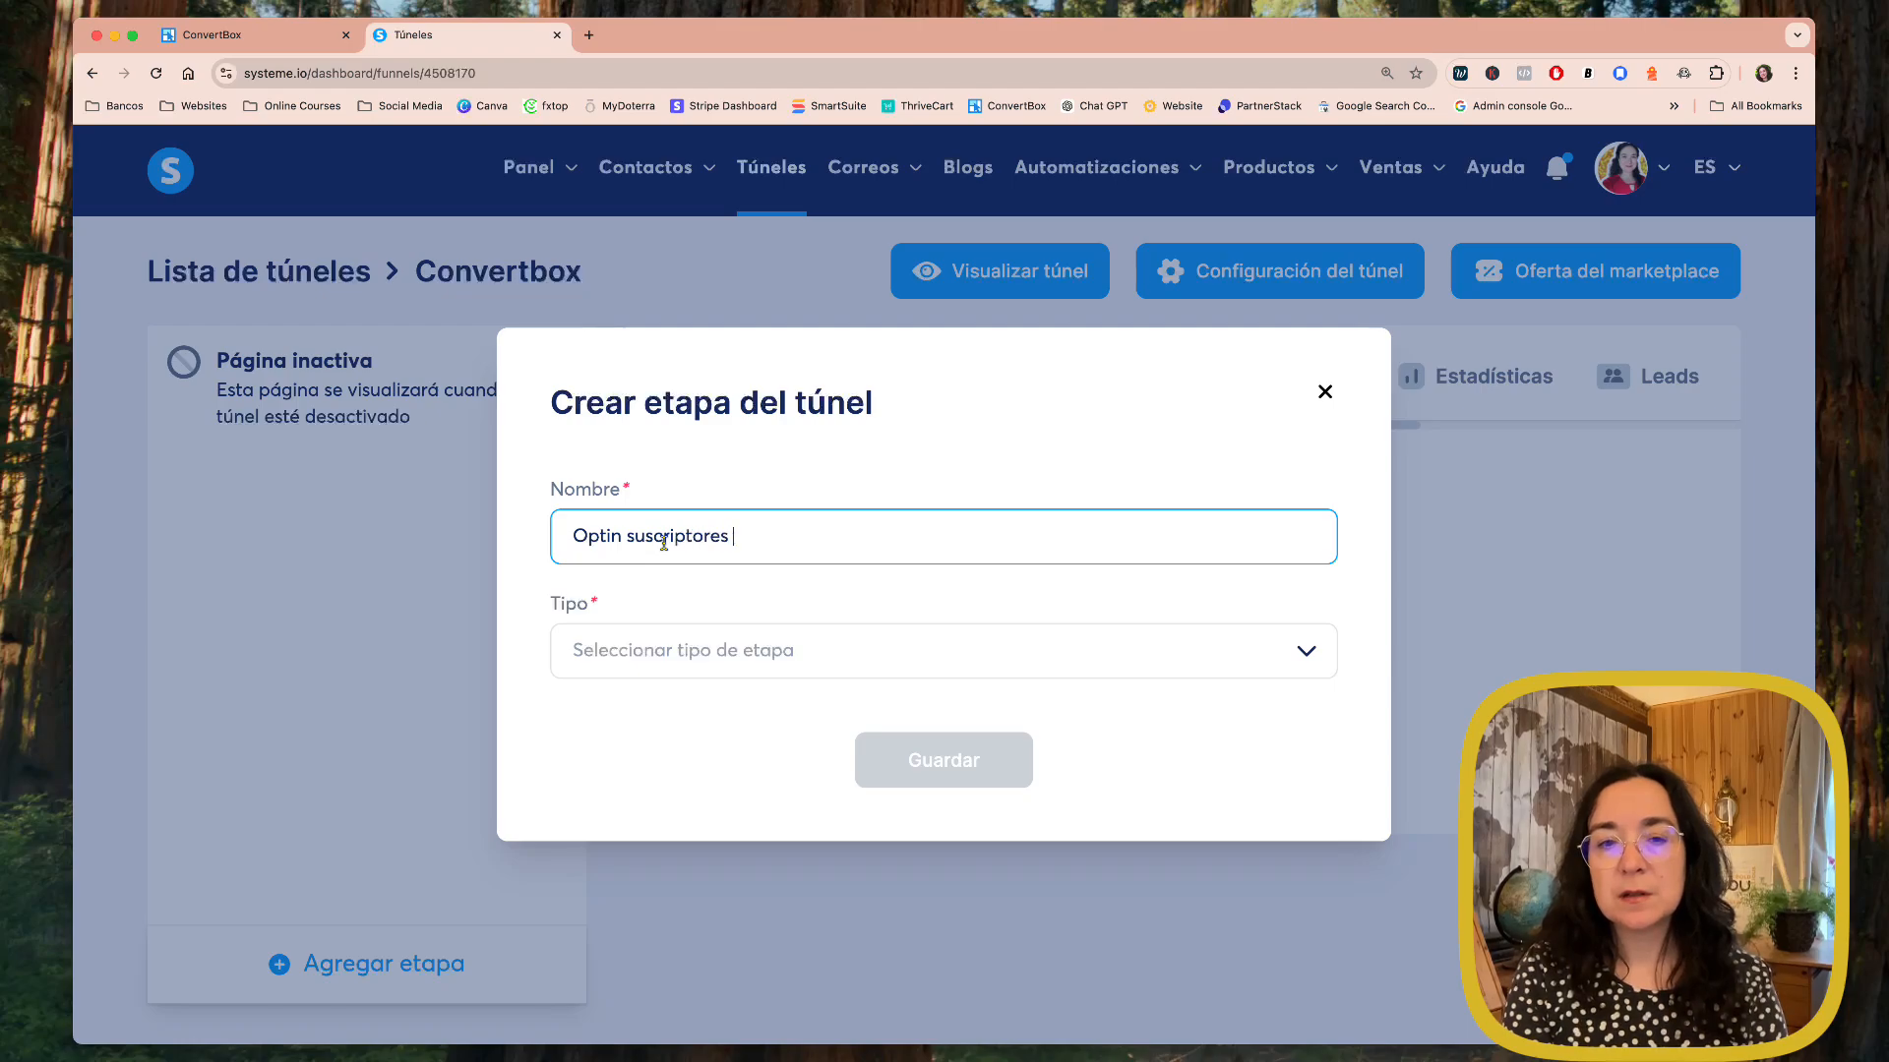
type("negocios")
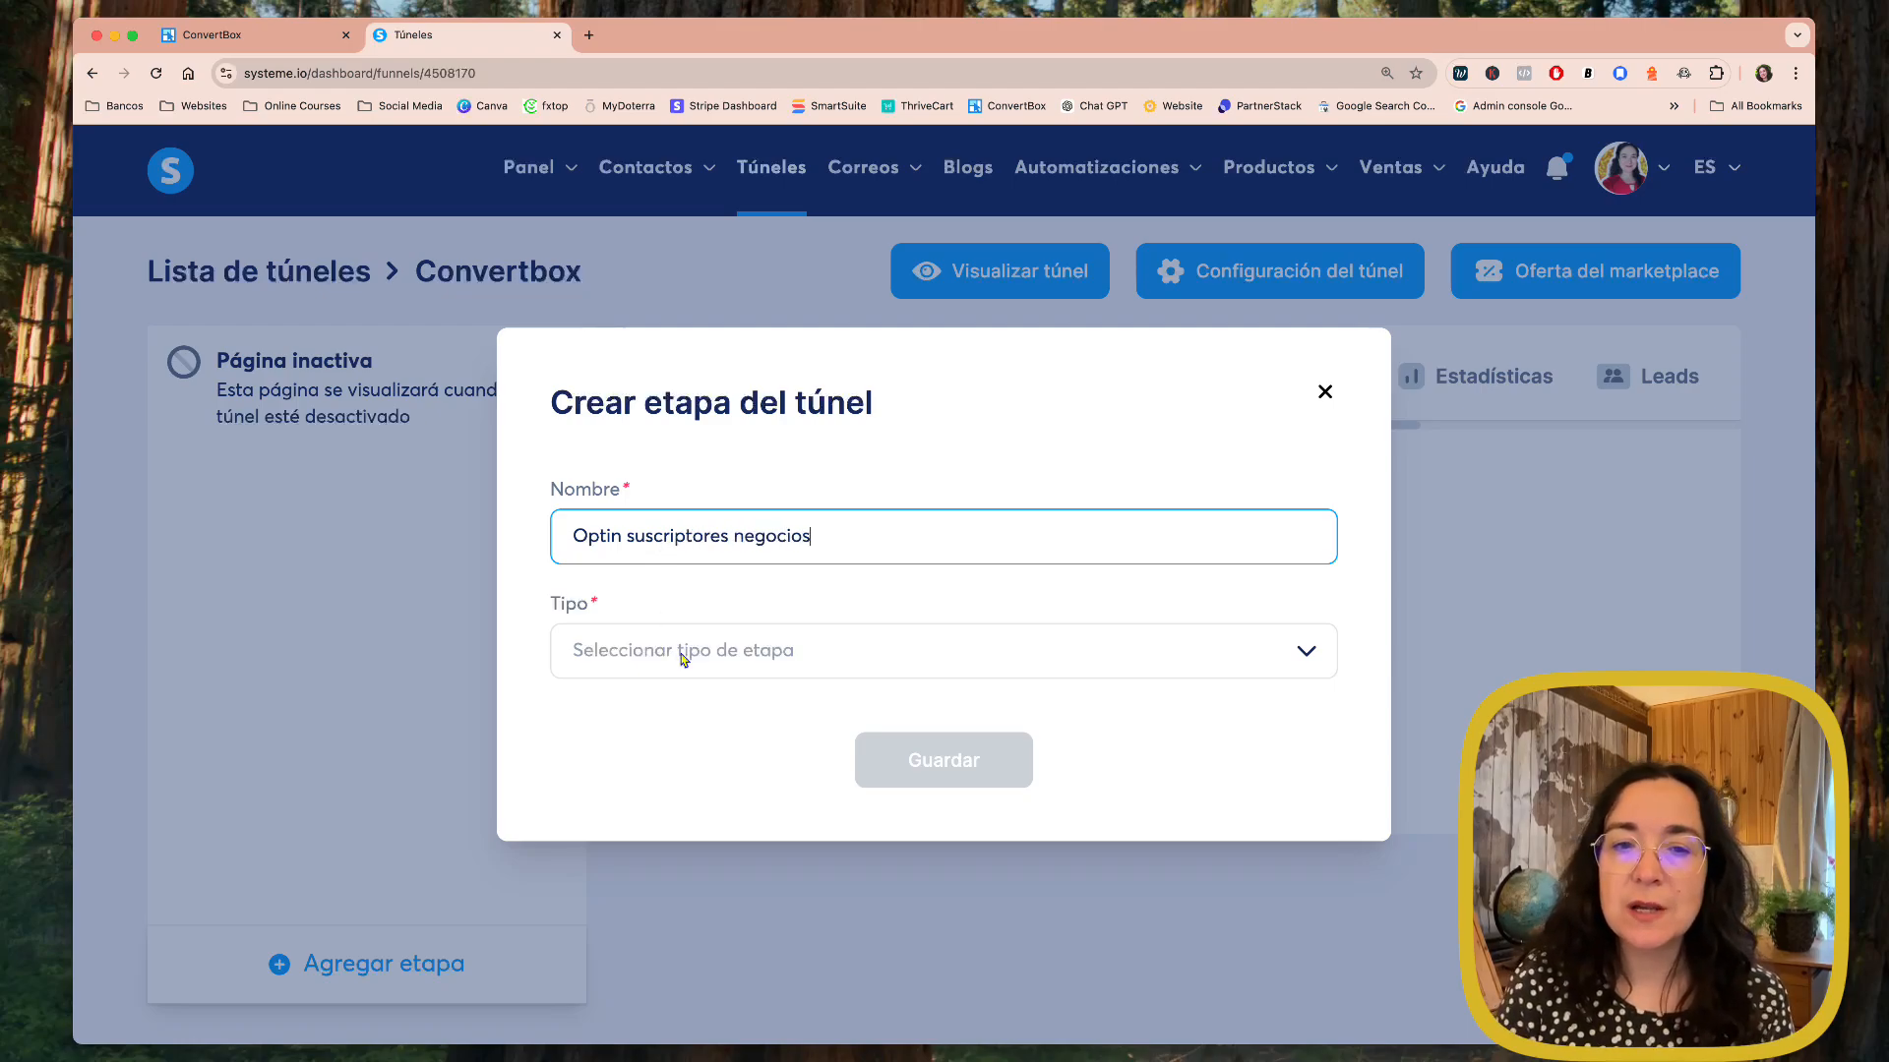
Step: Set the new step's type to "Formulario en línea" and save the step
left_click(682, 655)
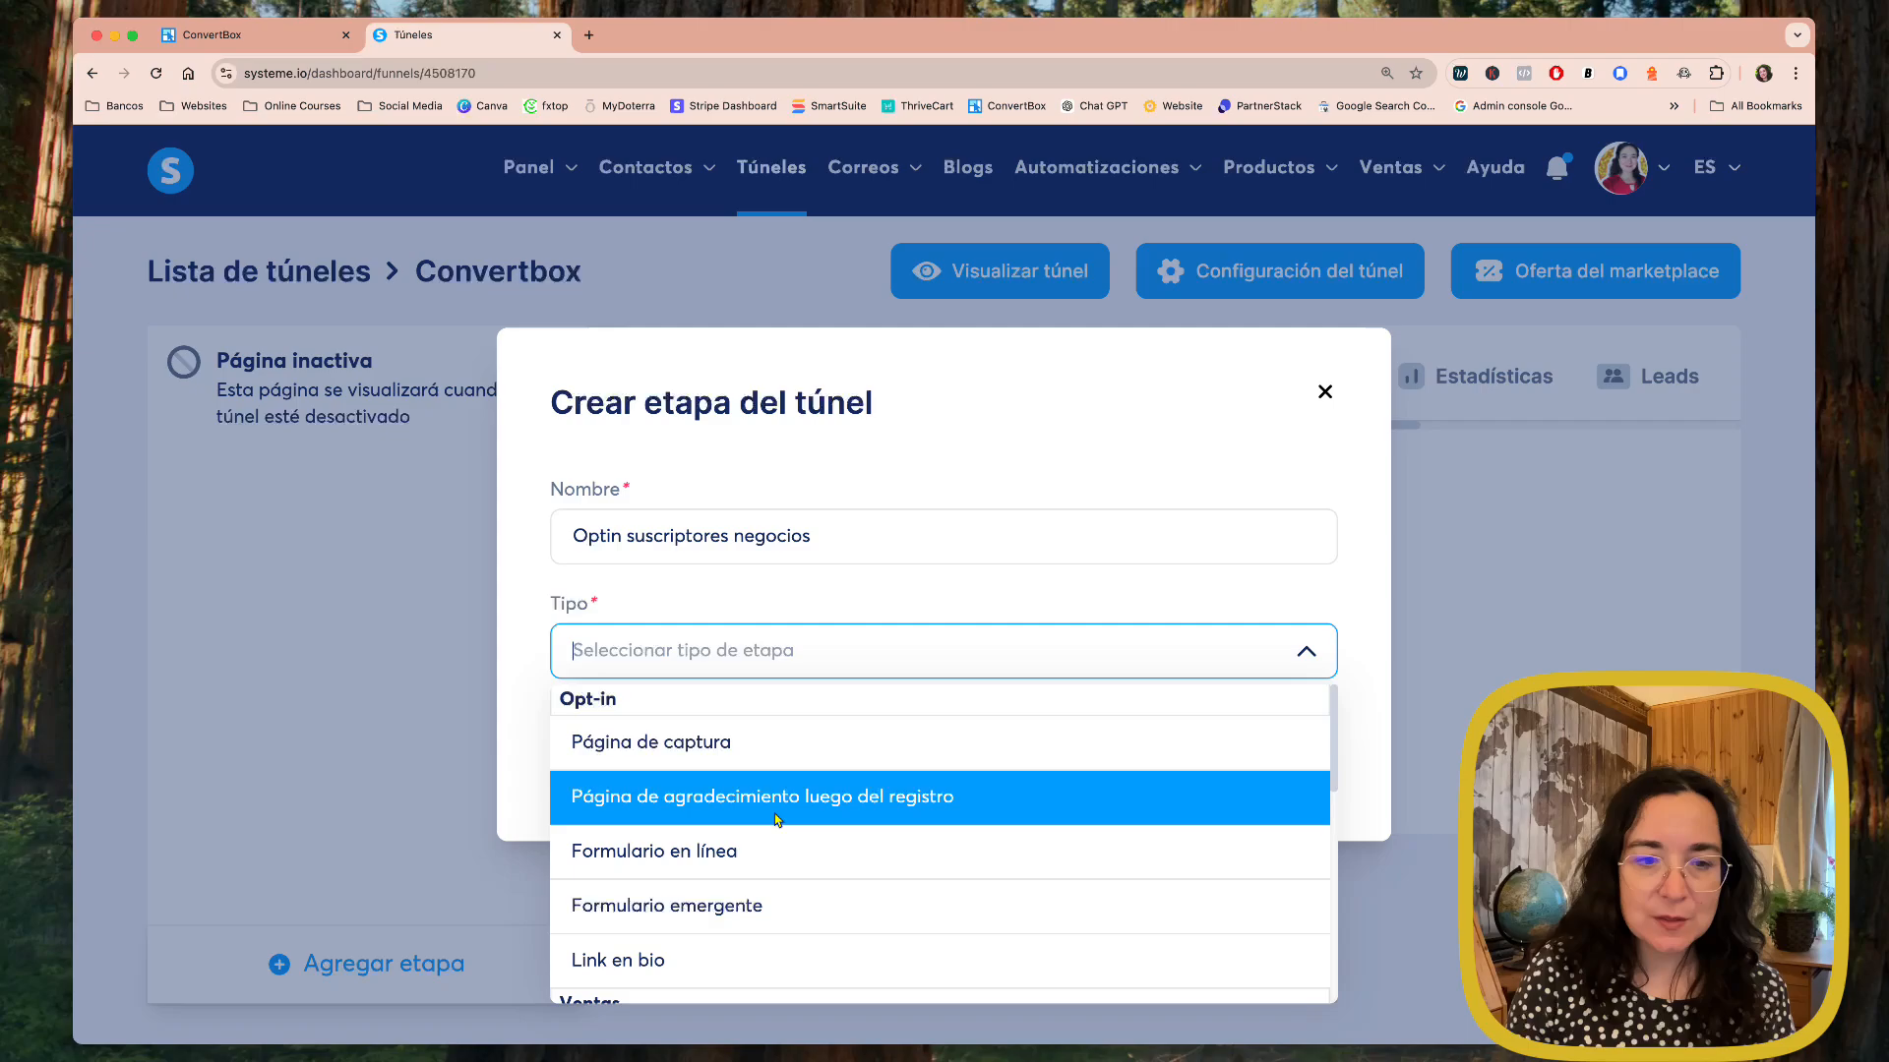
scroll(777, 820, "down", 1)
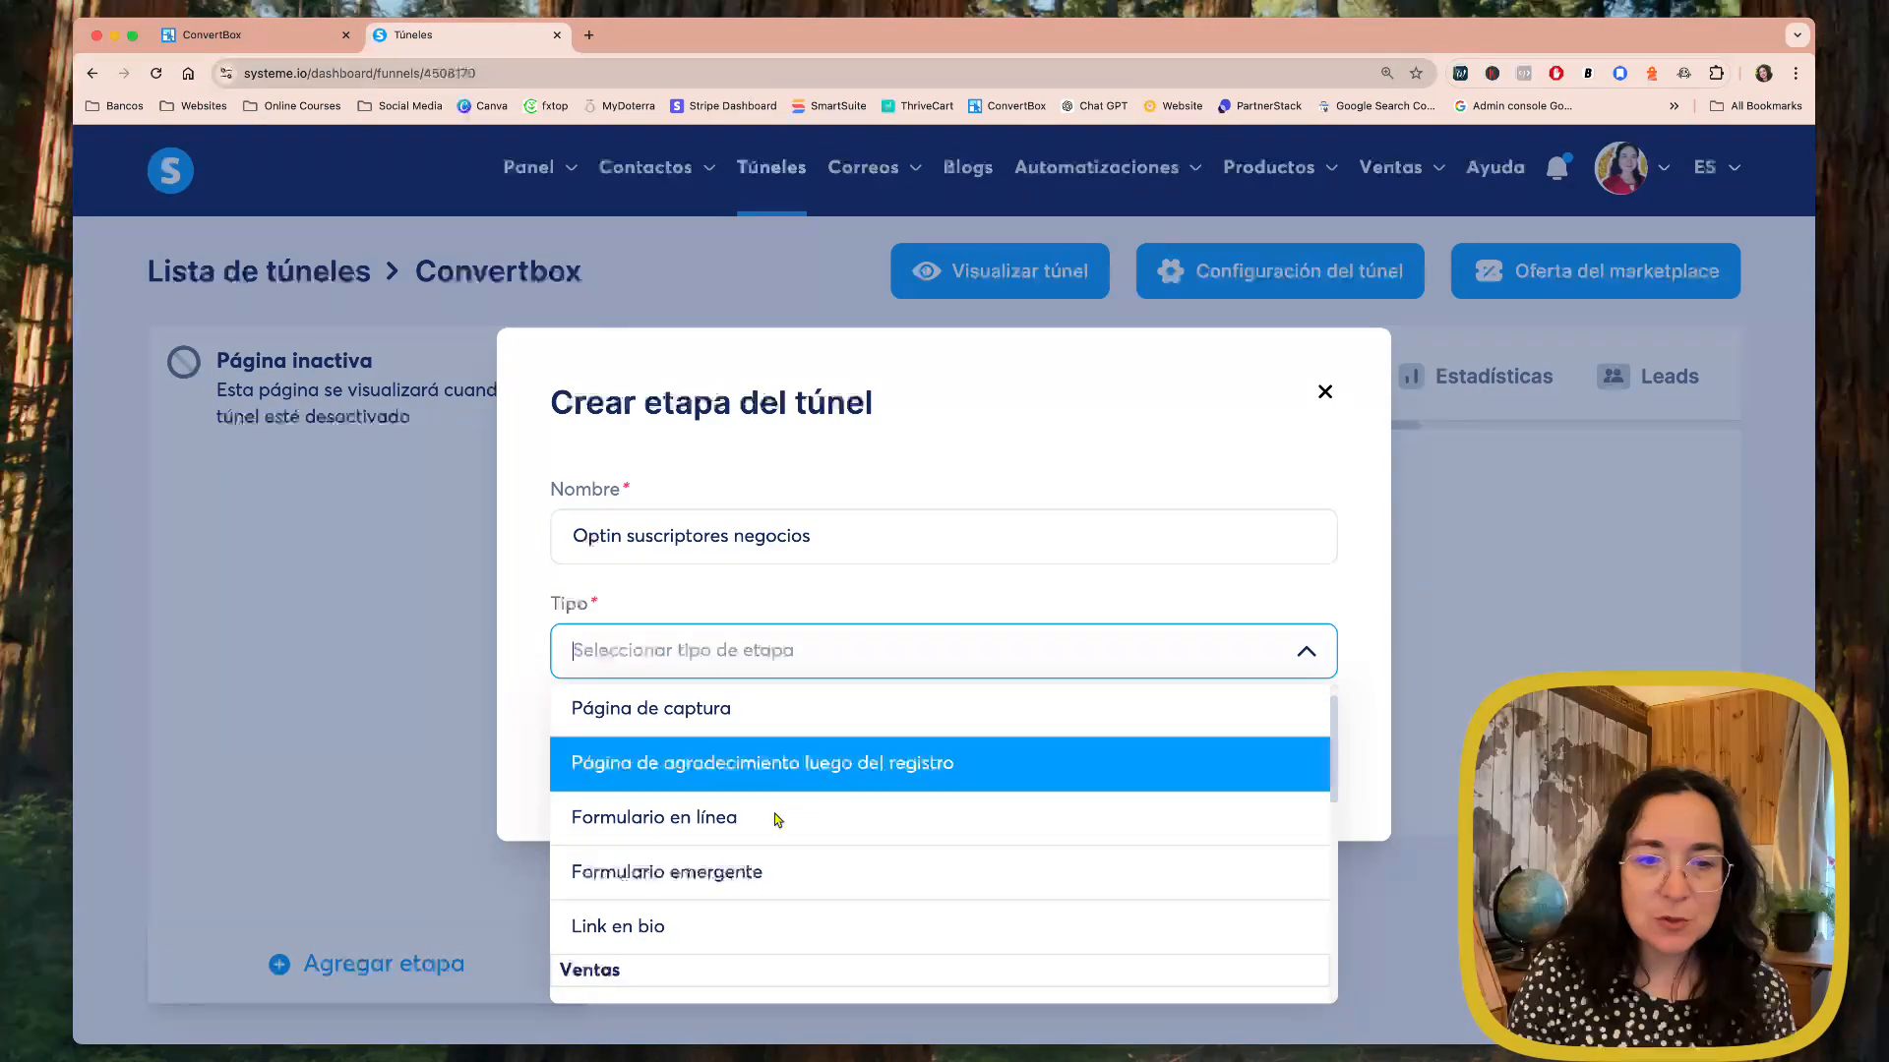
scroll(777, 819, "up", 1)
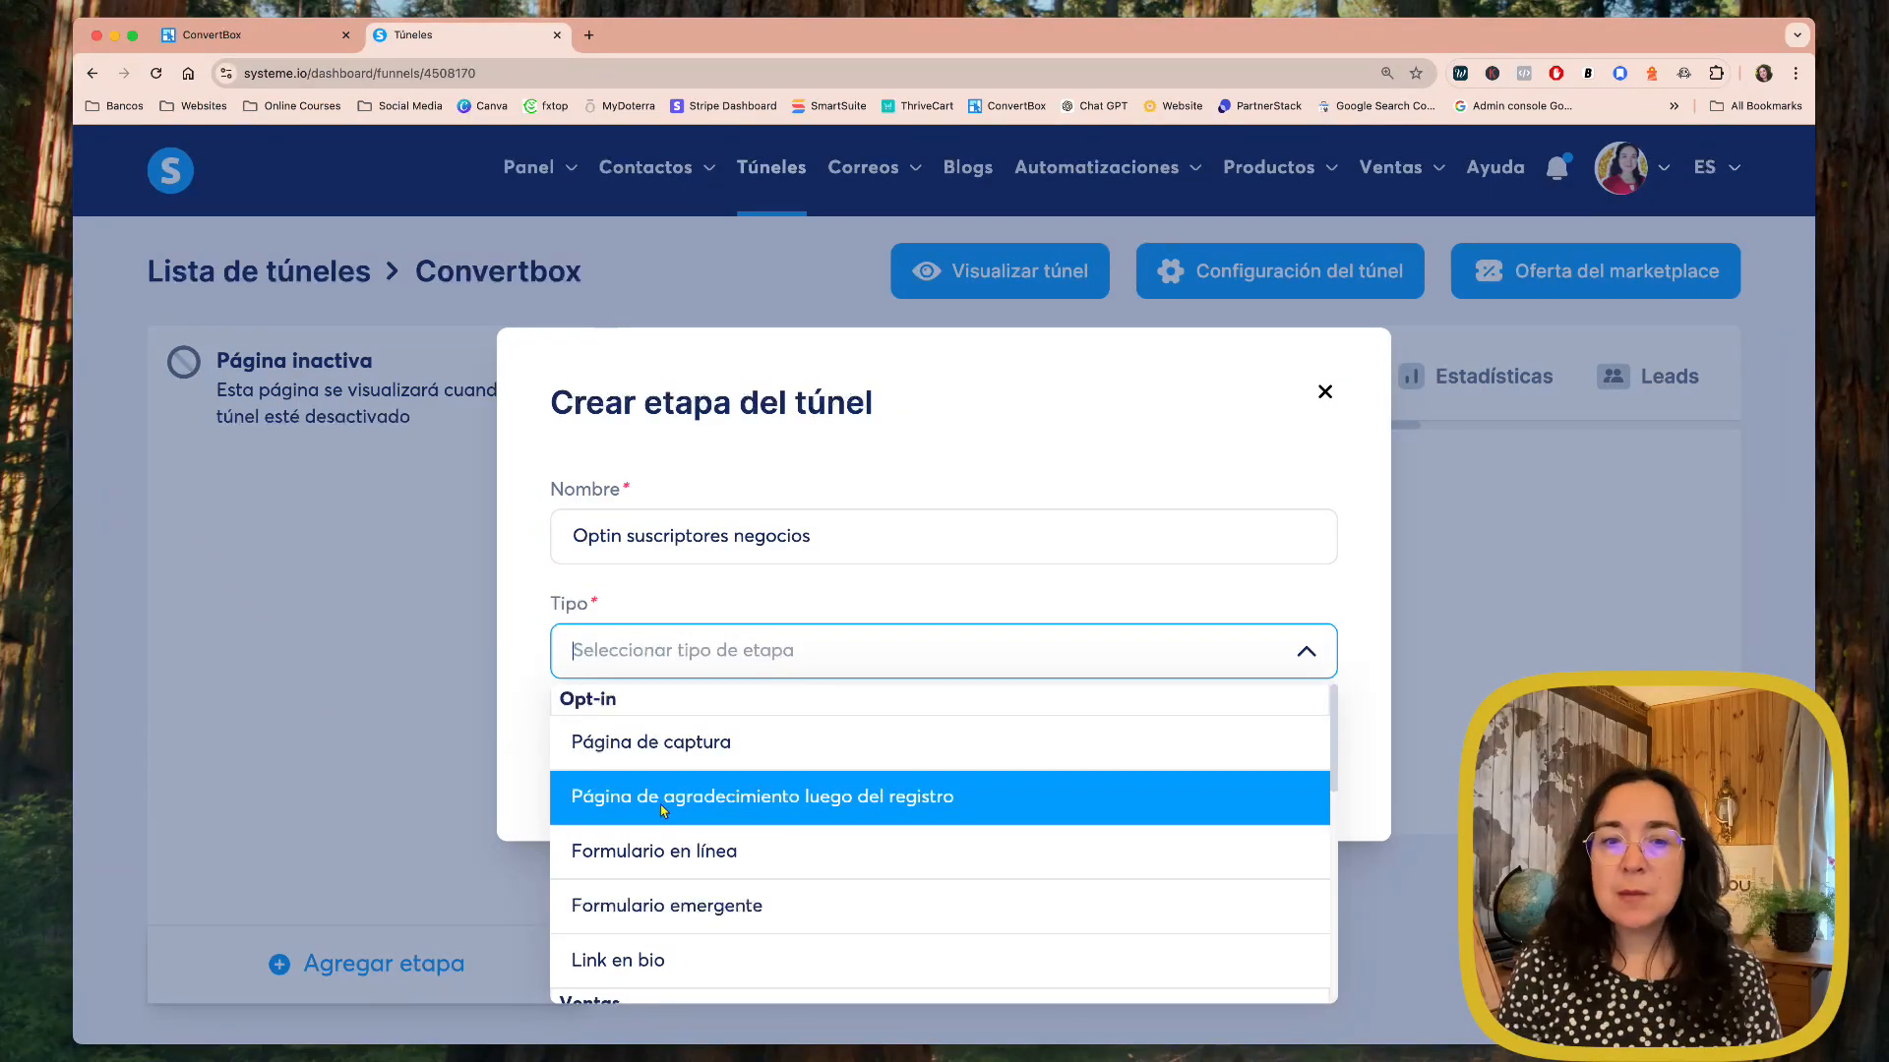
left_click(648, 863)
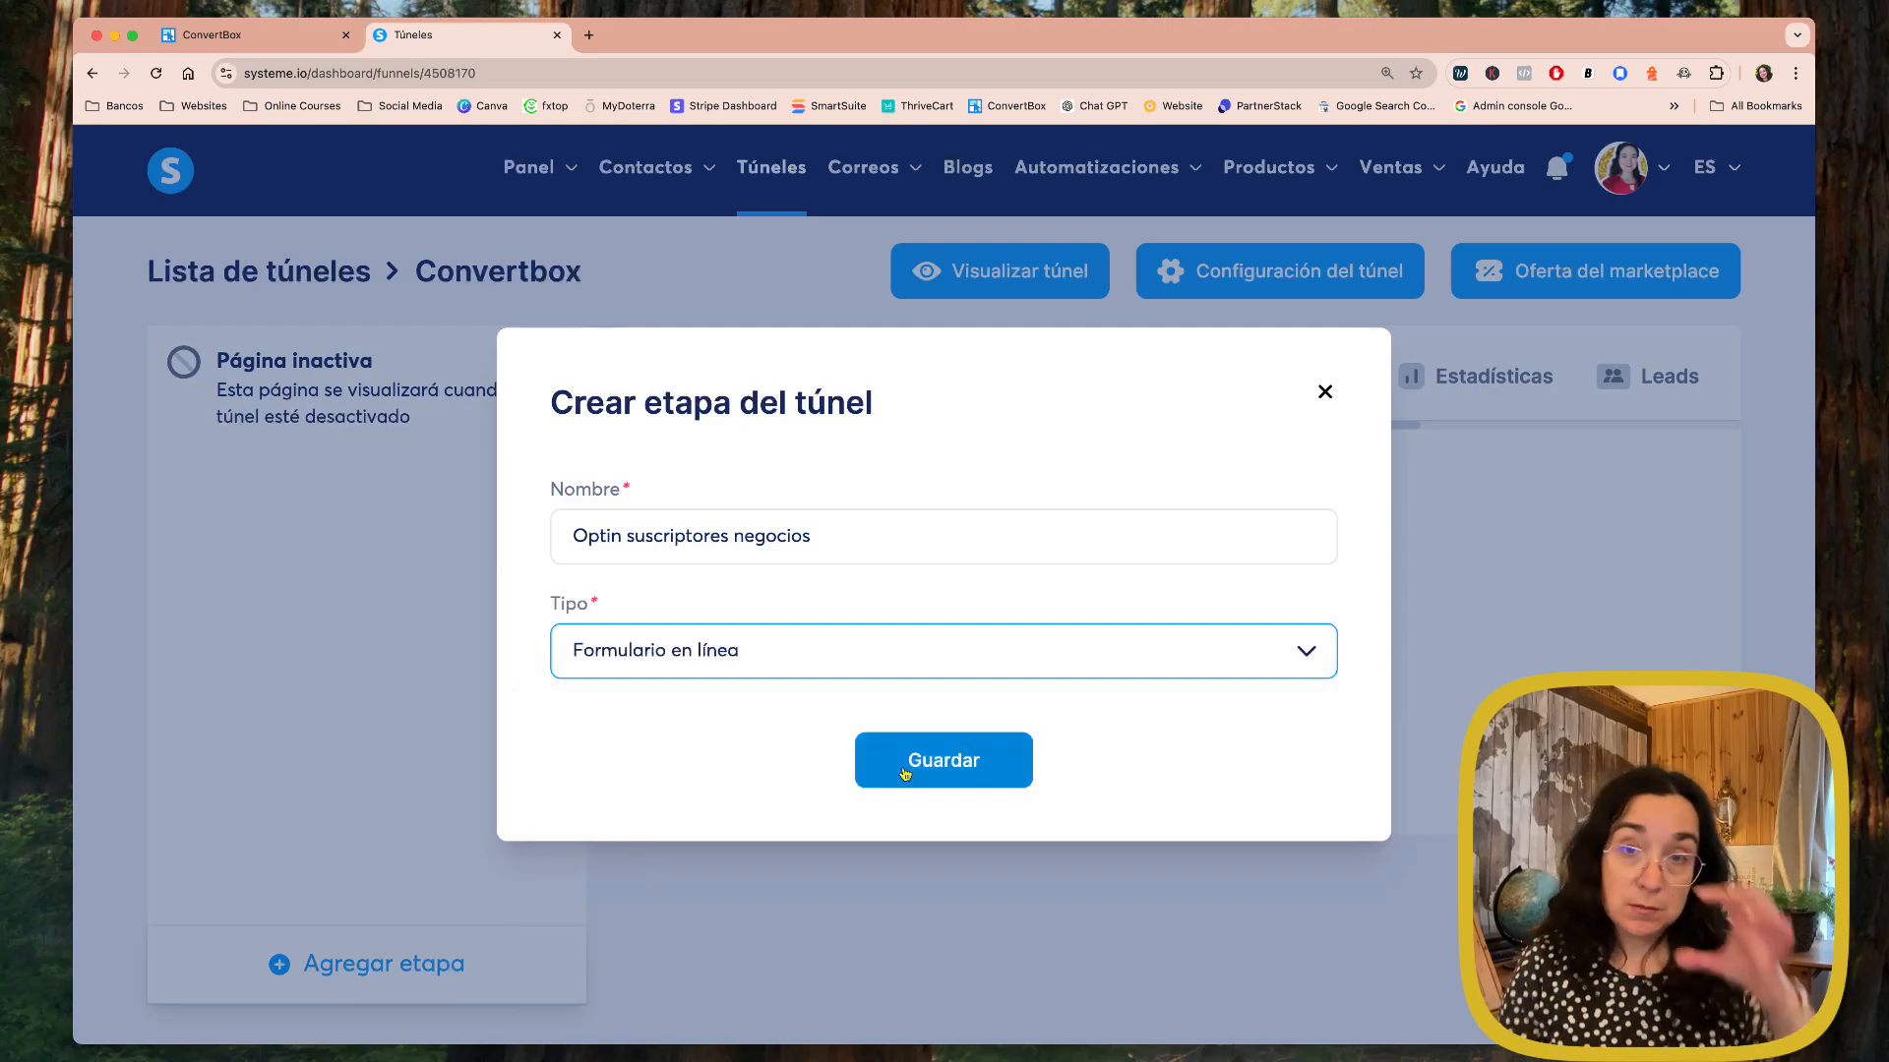
left_click(904, 773)
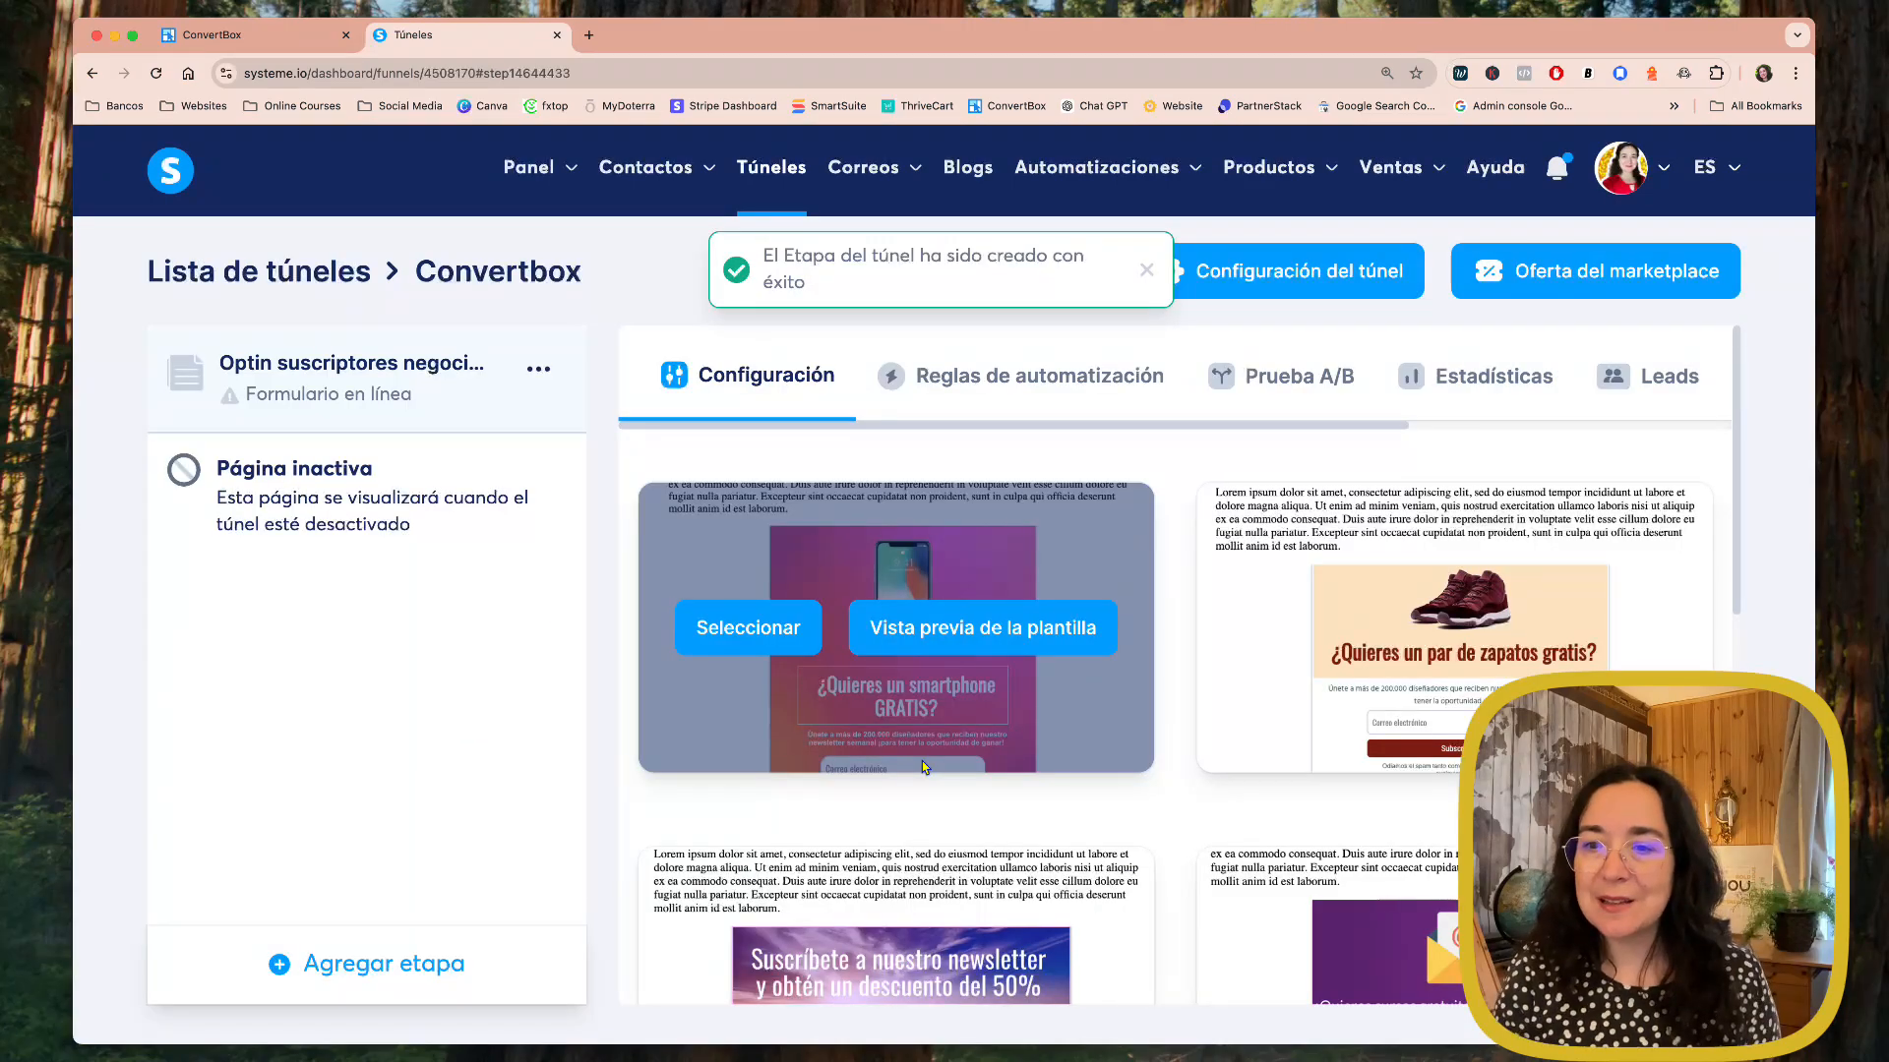
Step: Choose the green "Recibe mis consejos por correo electrónico" template for the inline form step
scroll(923, 765, "down", 4)
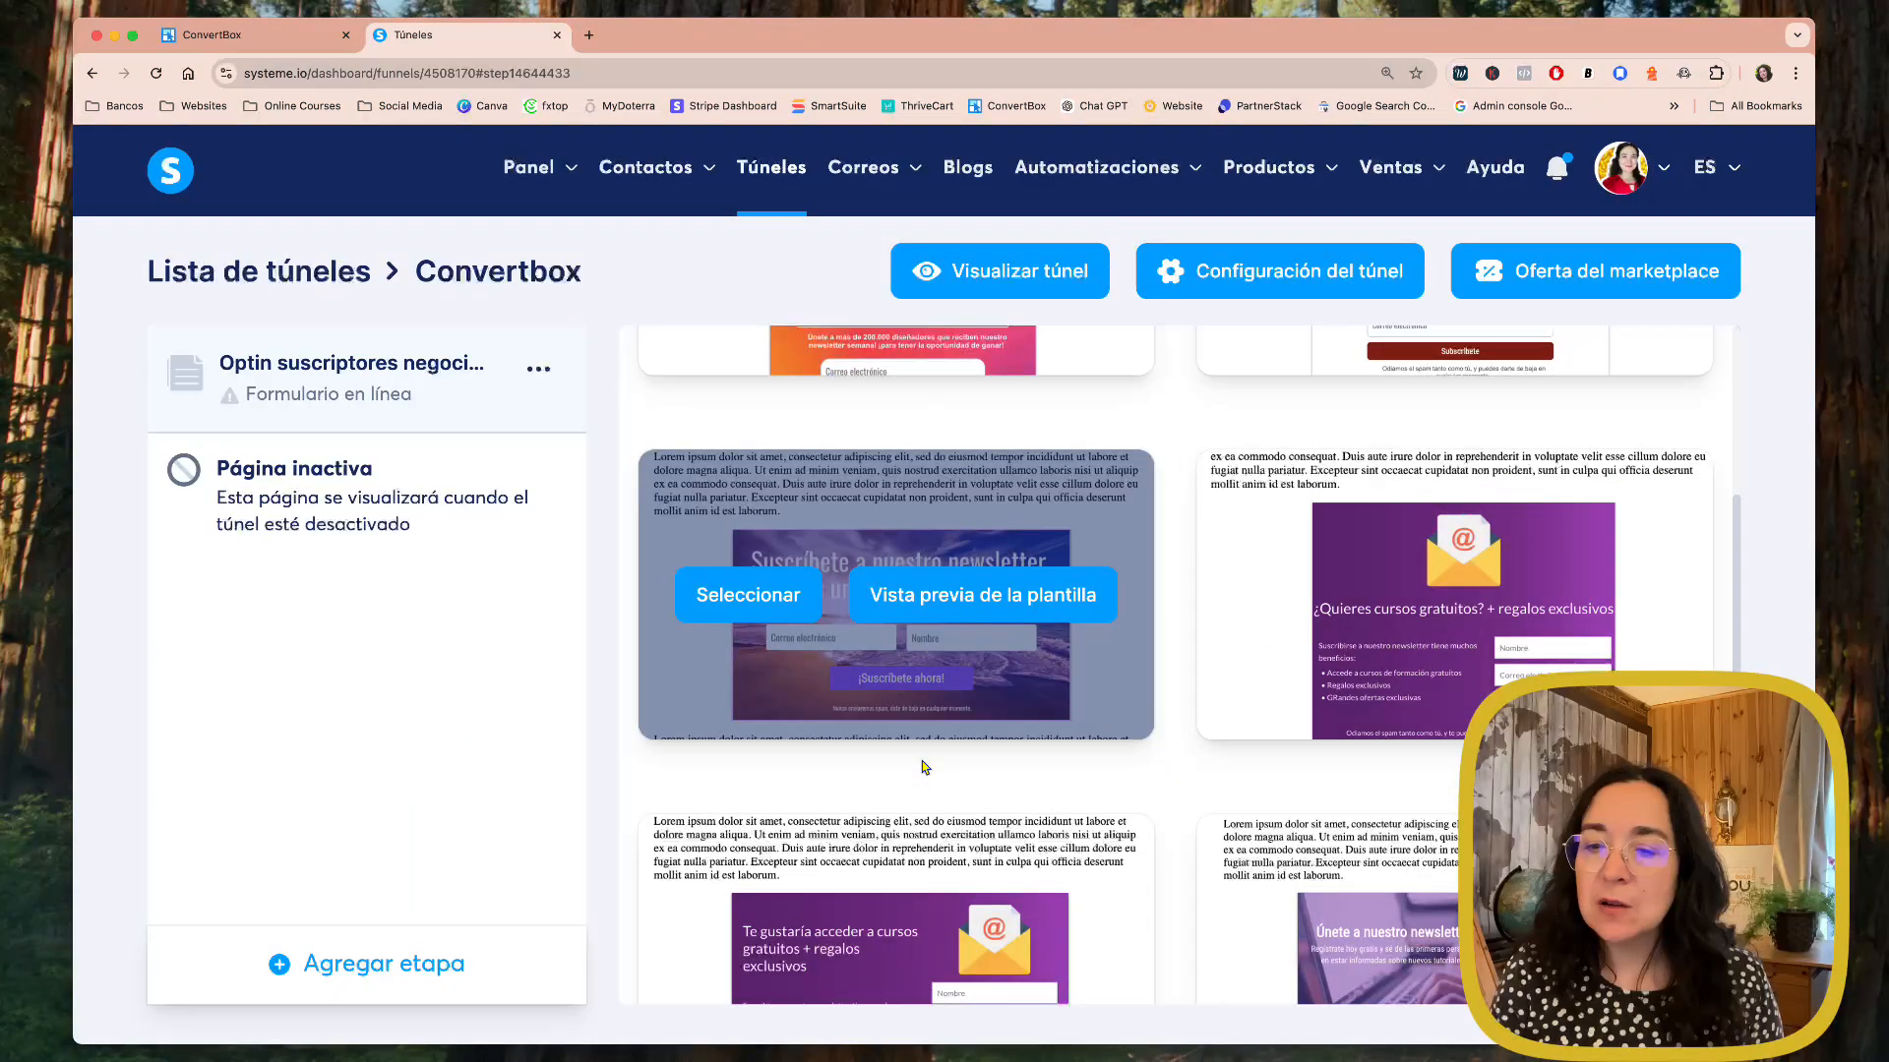
scroll(922, 760, "down", 5)
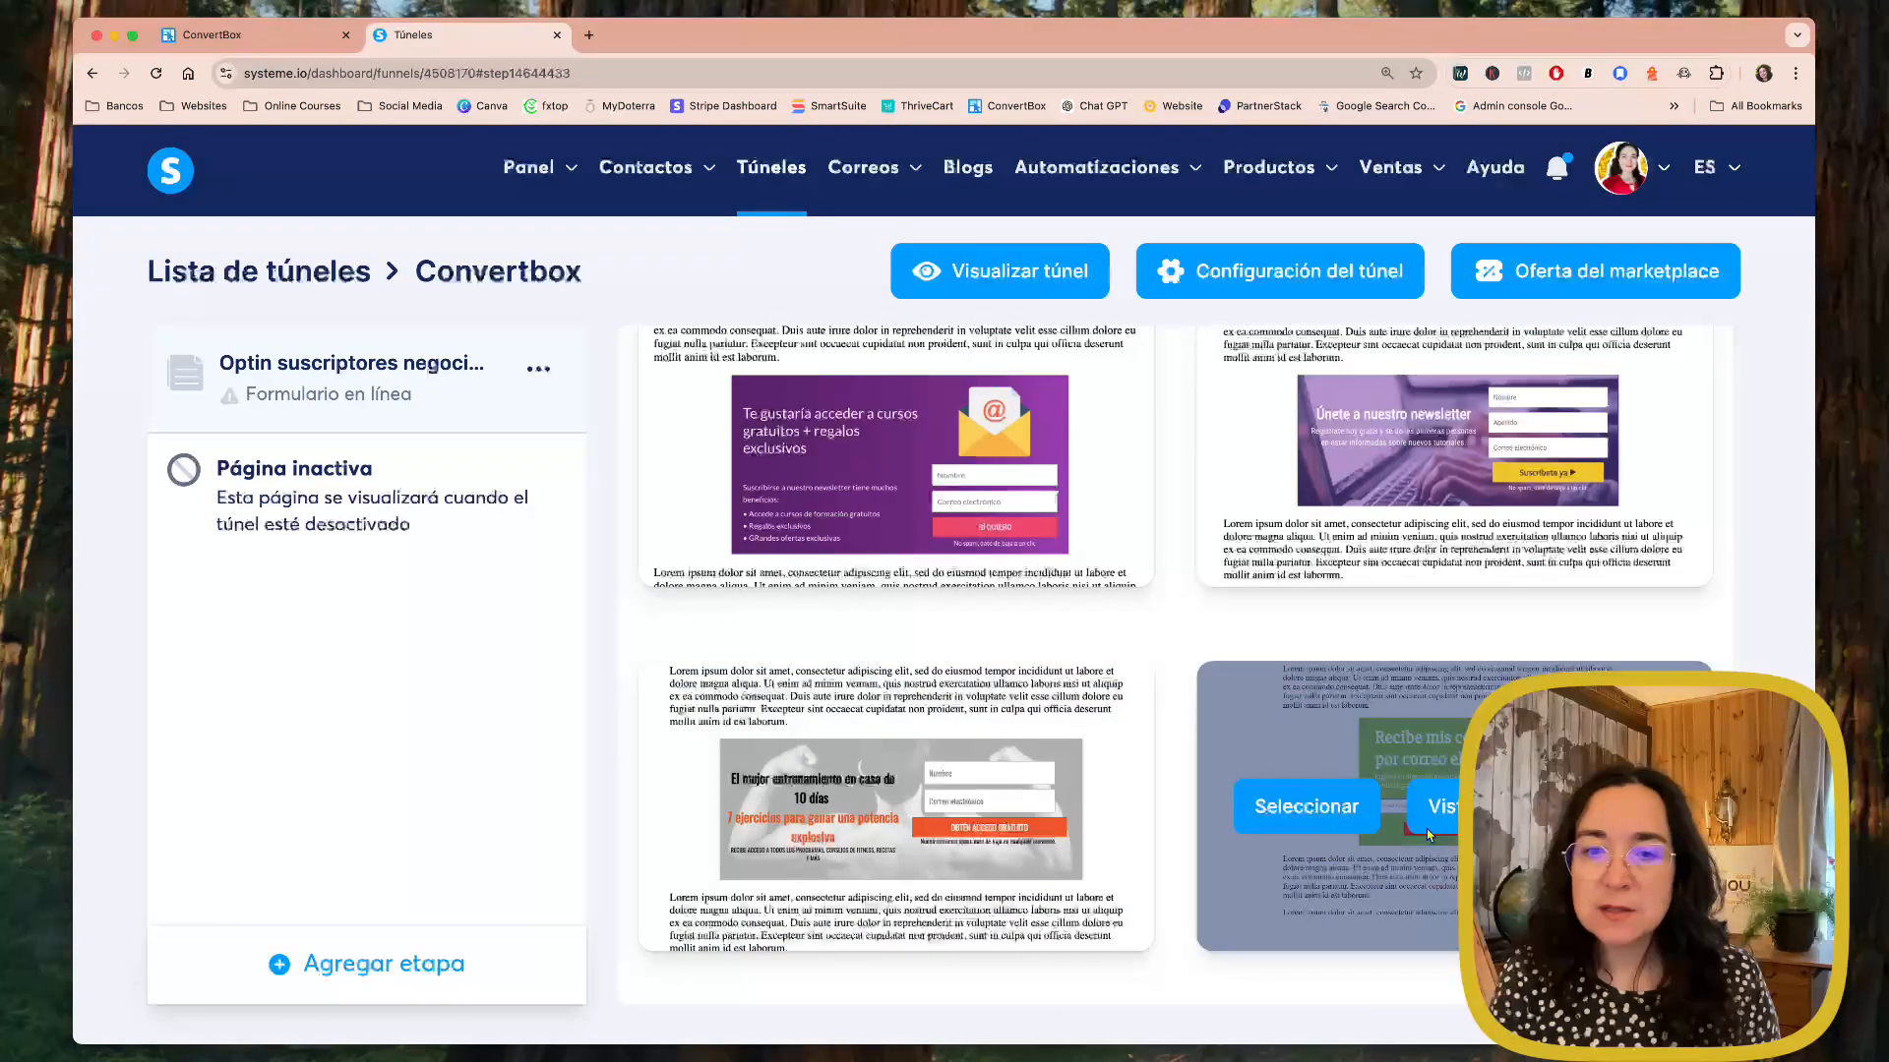
left_click(1318, 812)
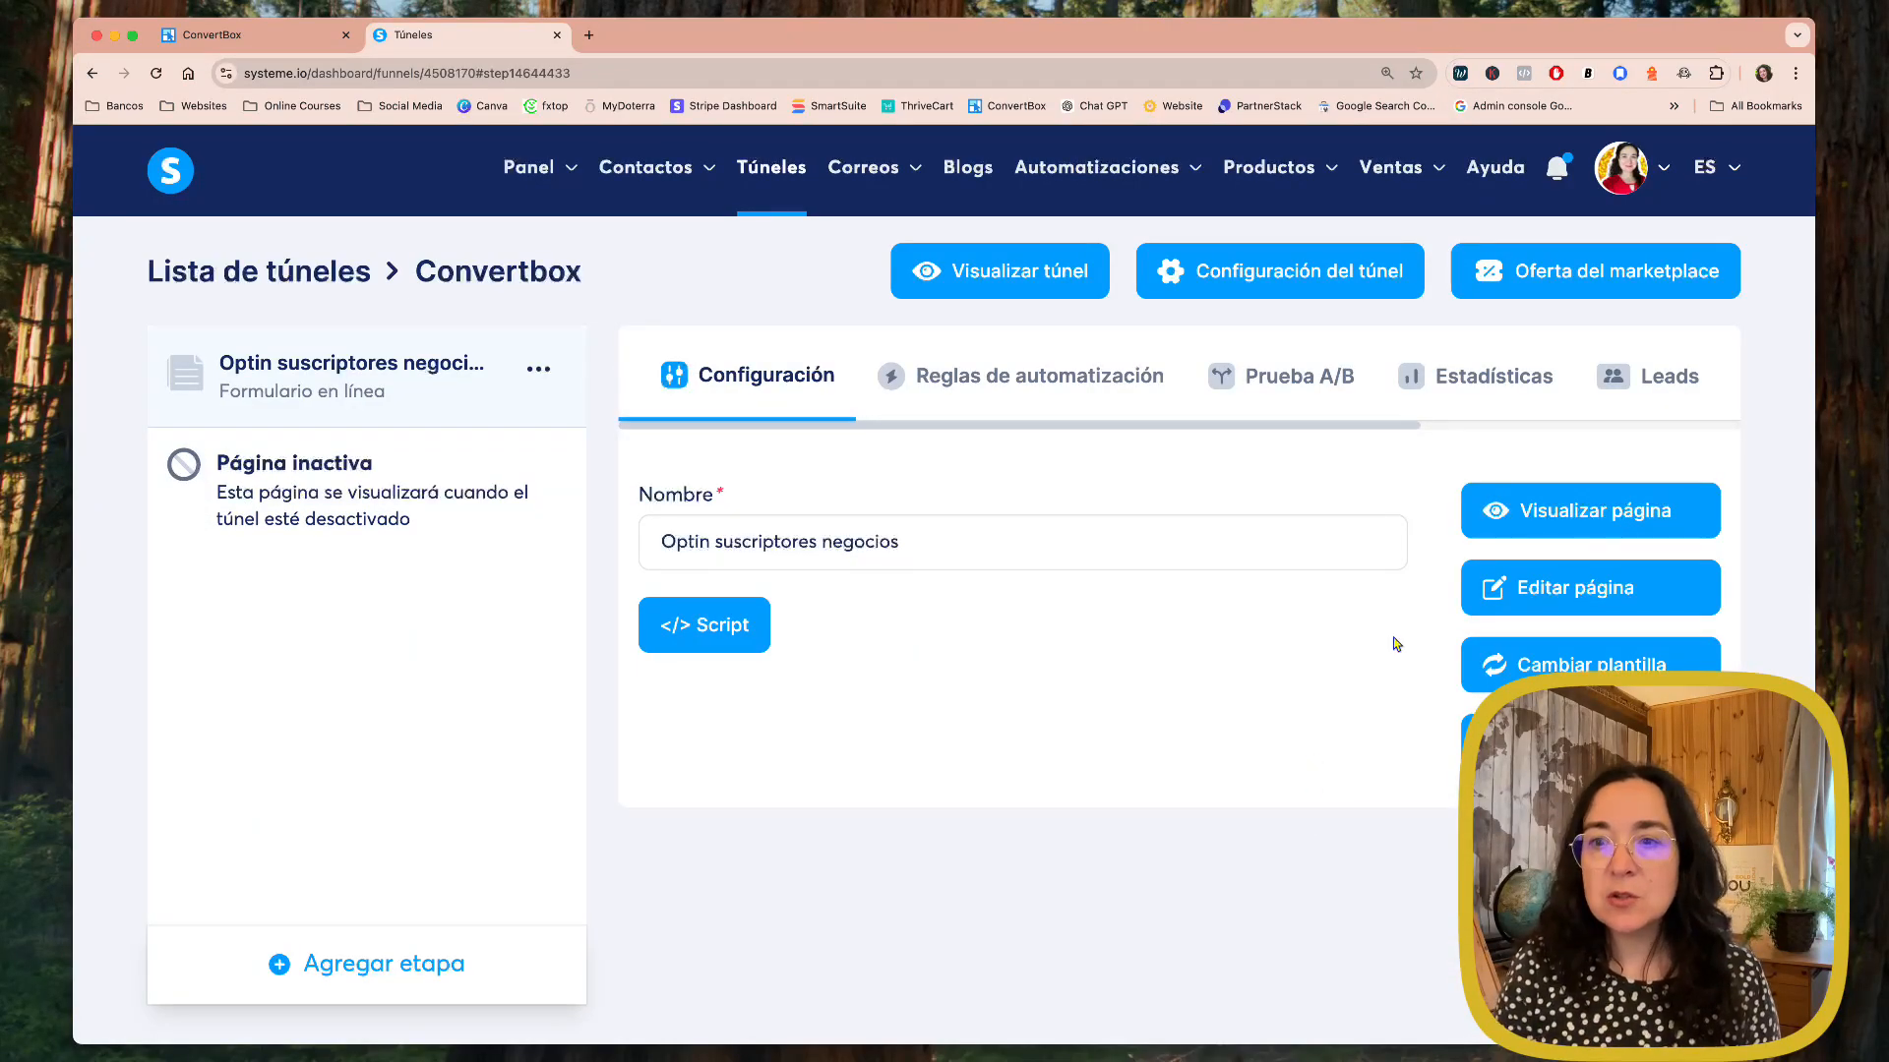
Step: Edit the form page and delete its "Recibe mis consejos por correo electrónico" title and the introductory text under it
left_click(1558, 591)
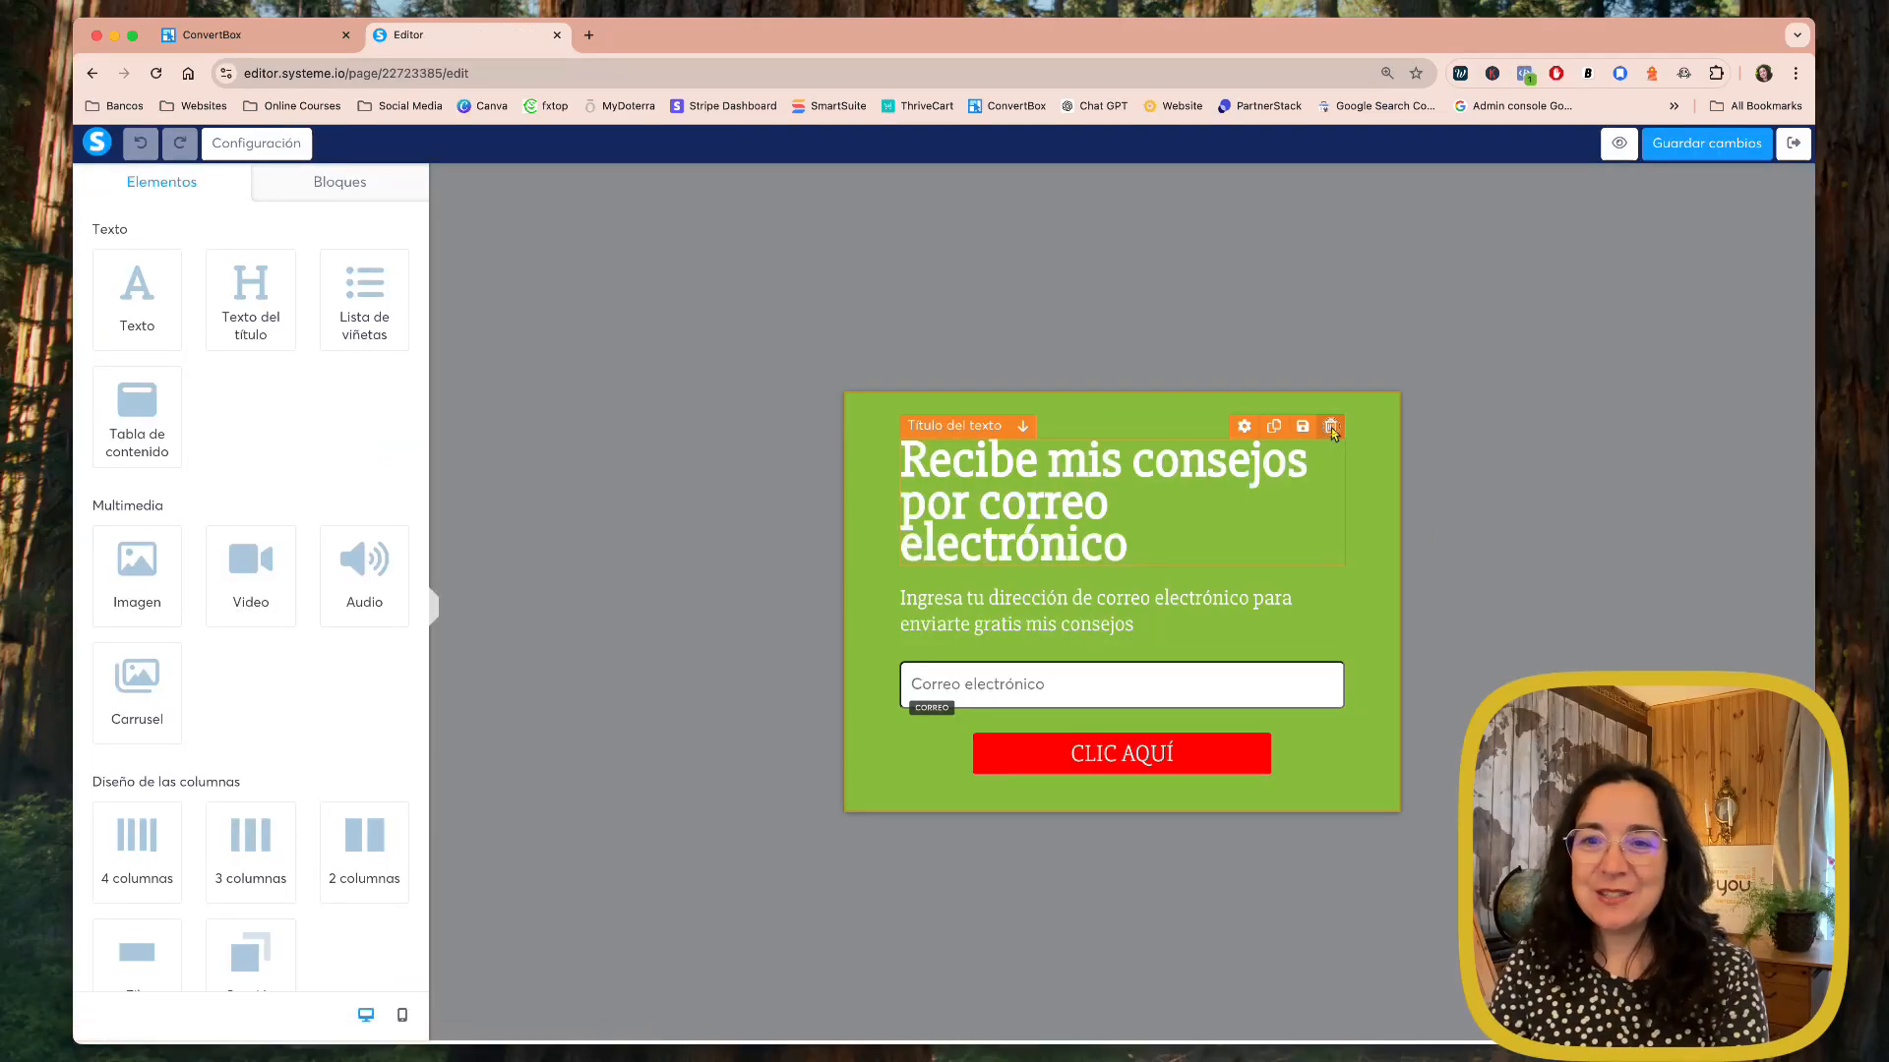
left_click(1331, 426)
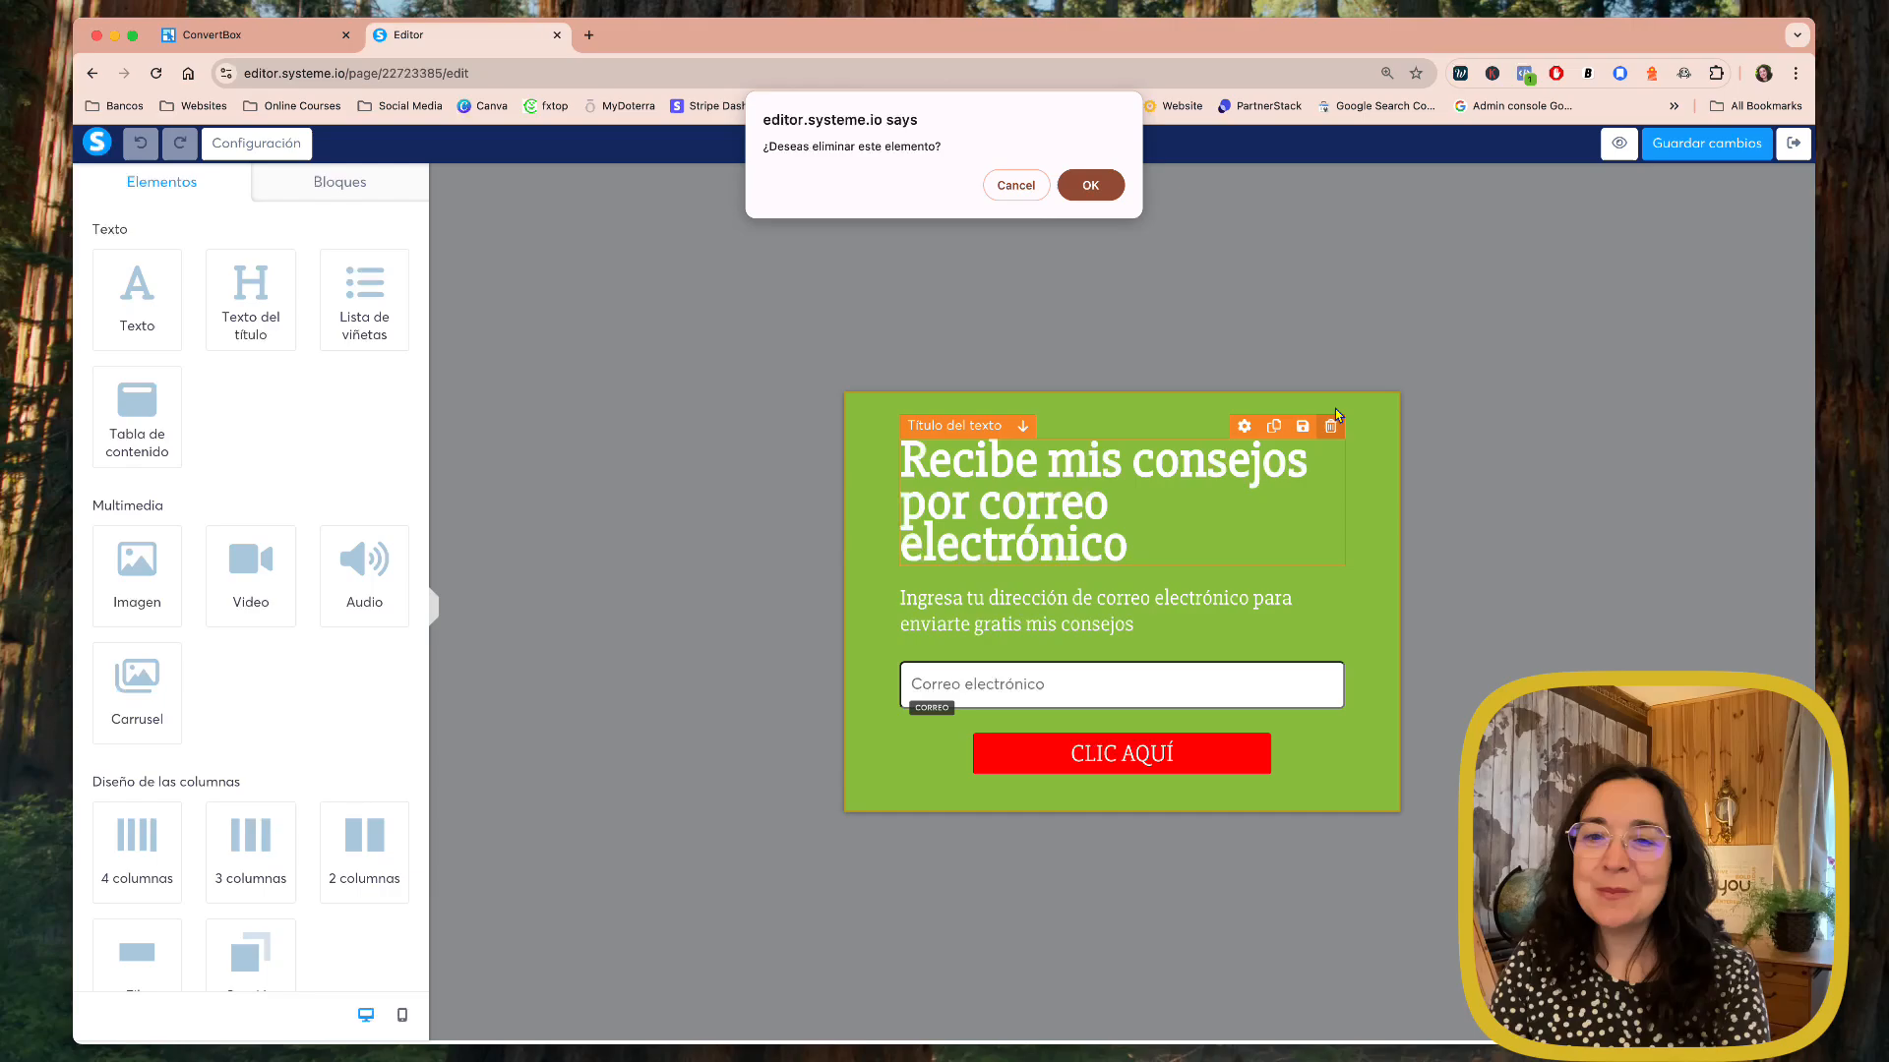
left_click(1091, 185)
left_click(1330, 496)
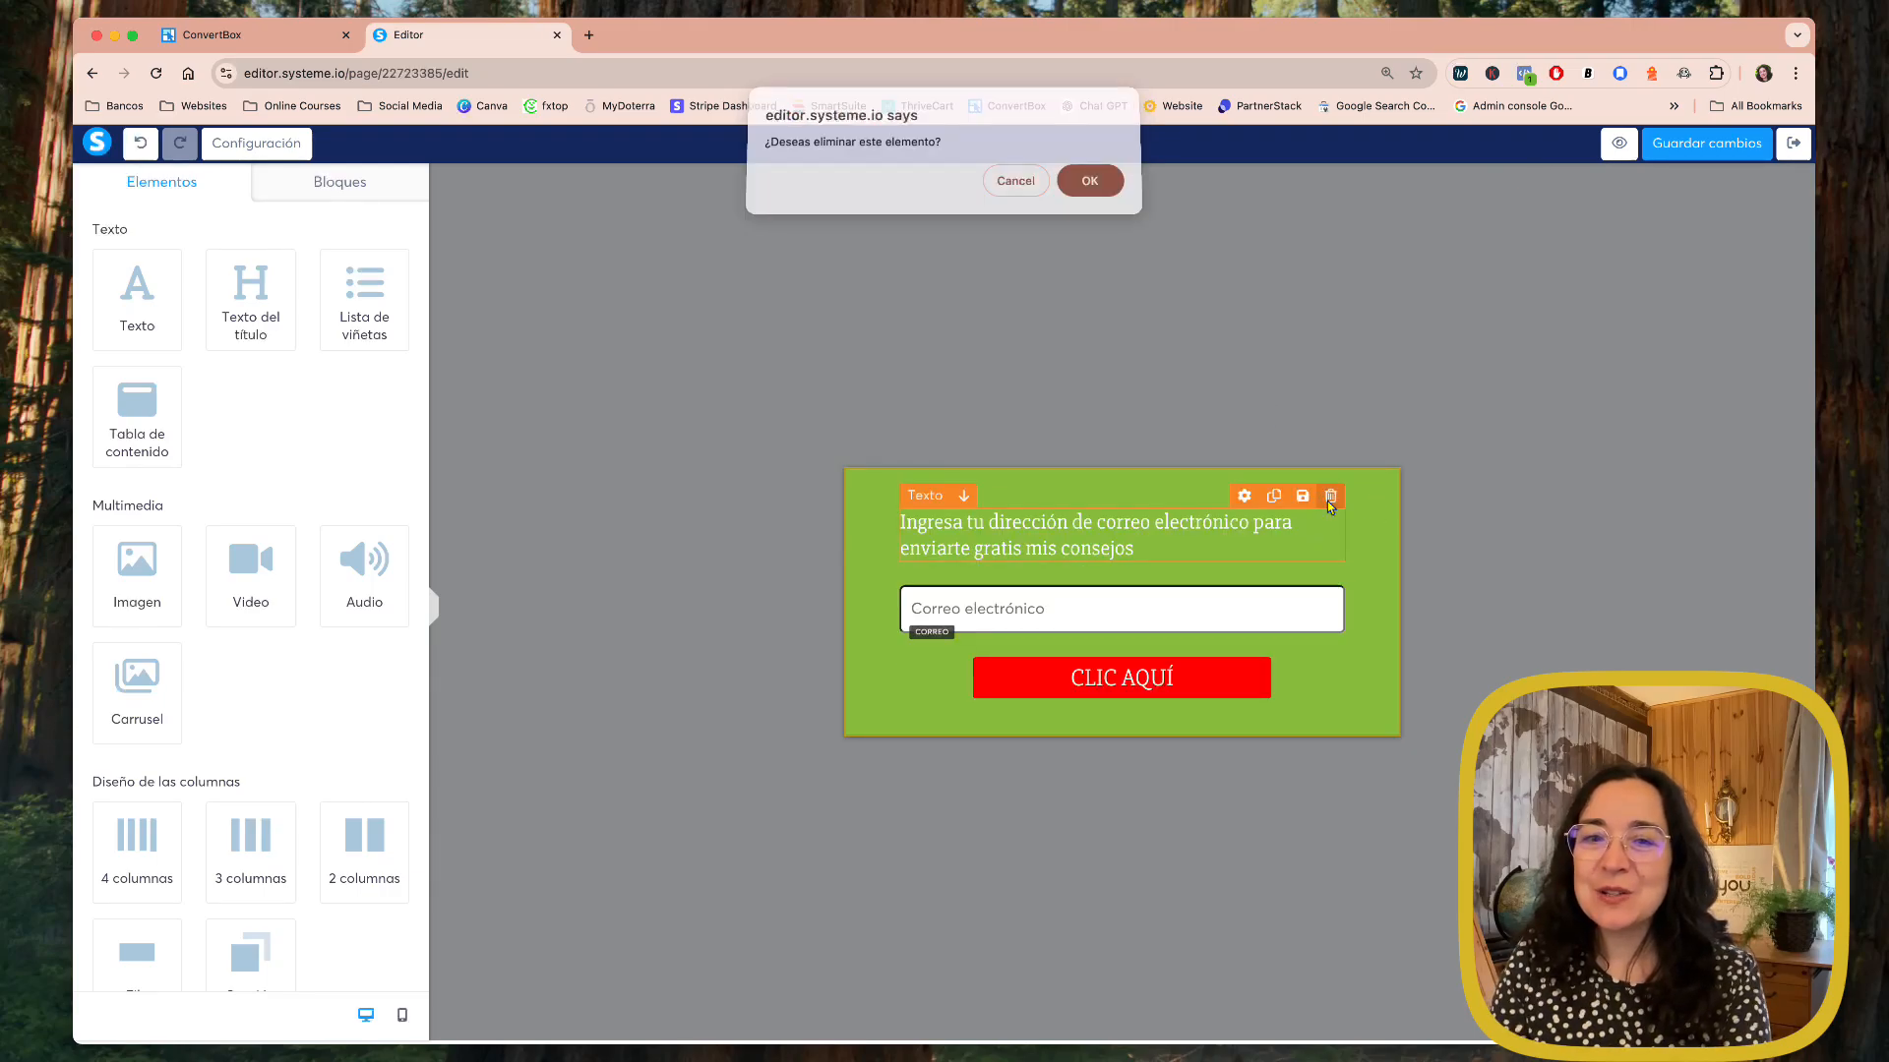
left_click(1094, 189)
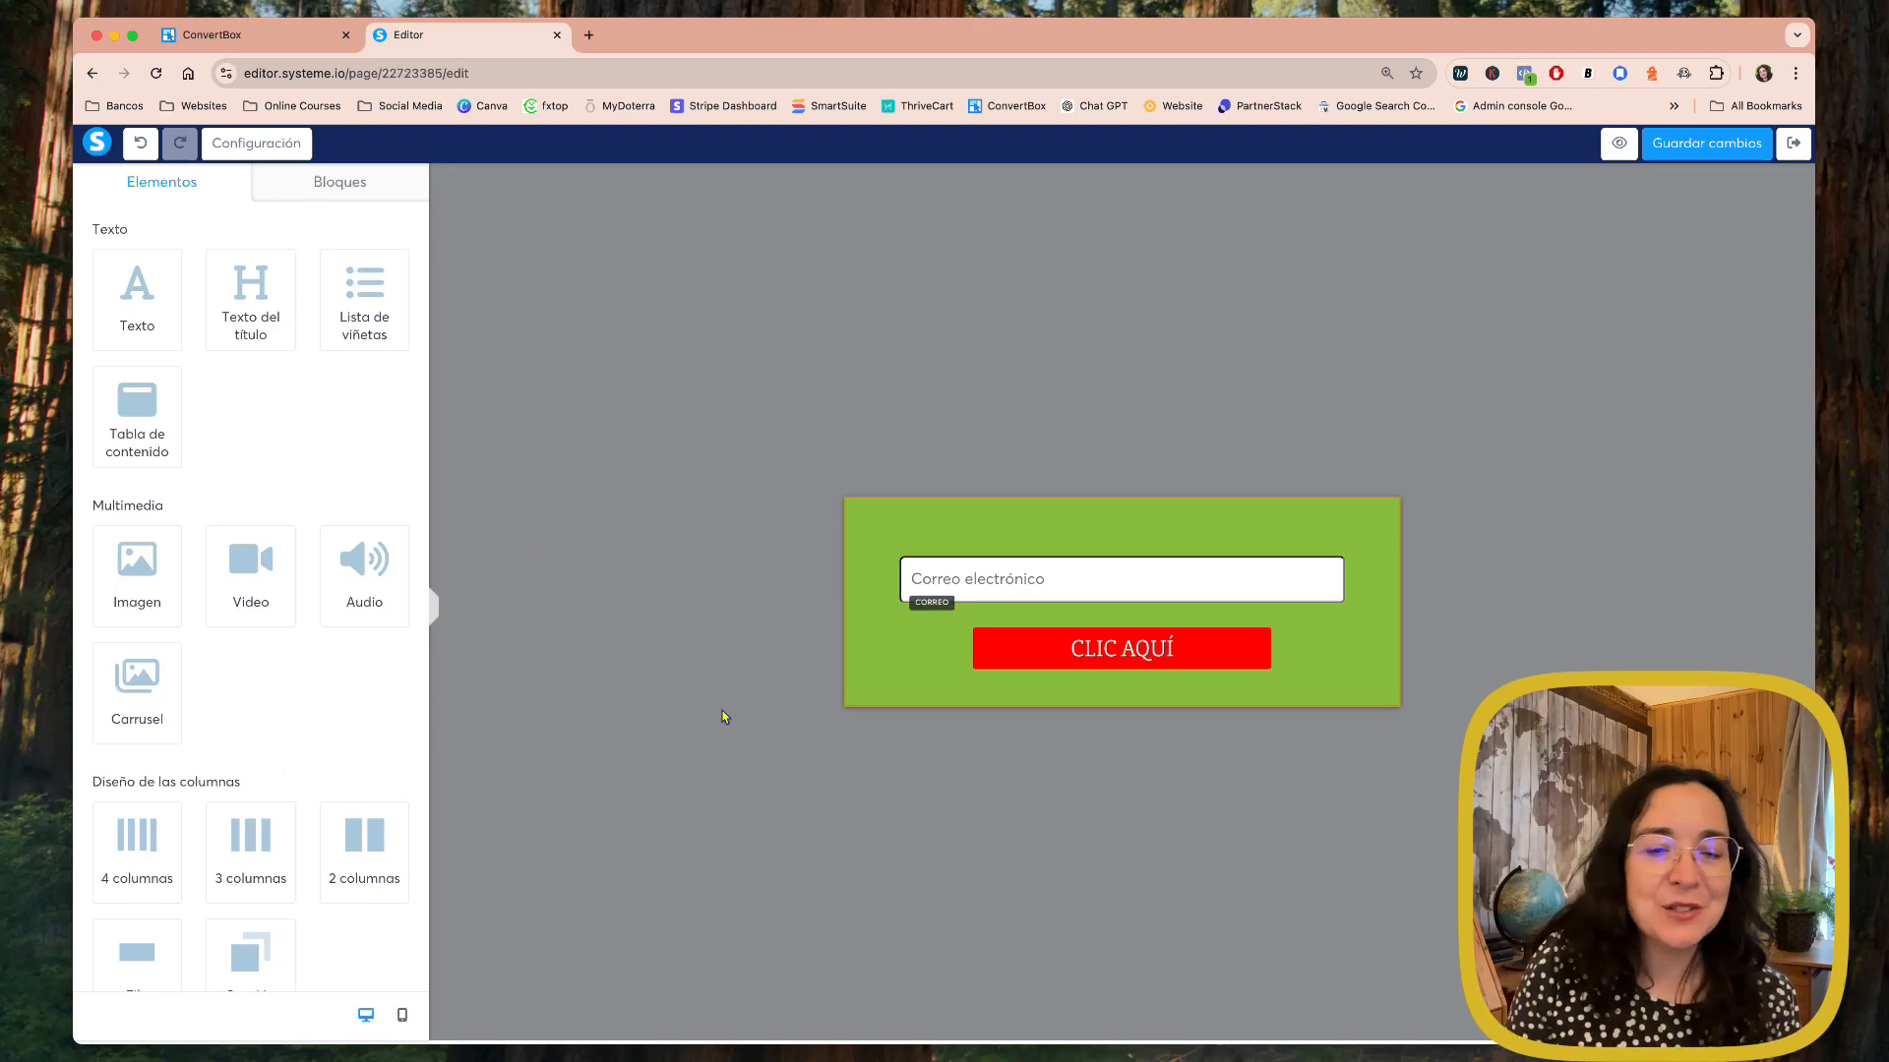
Step: Duplicate the email form field and change the upper copy's field type to Nombre
left_click(1272, 543)
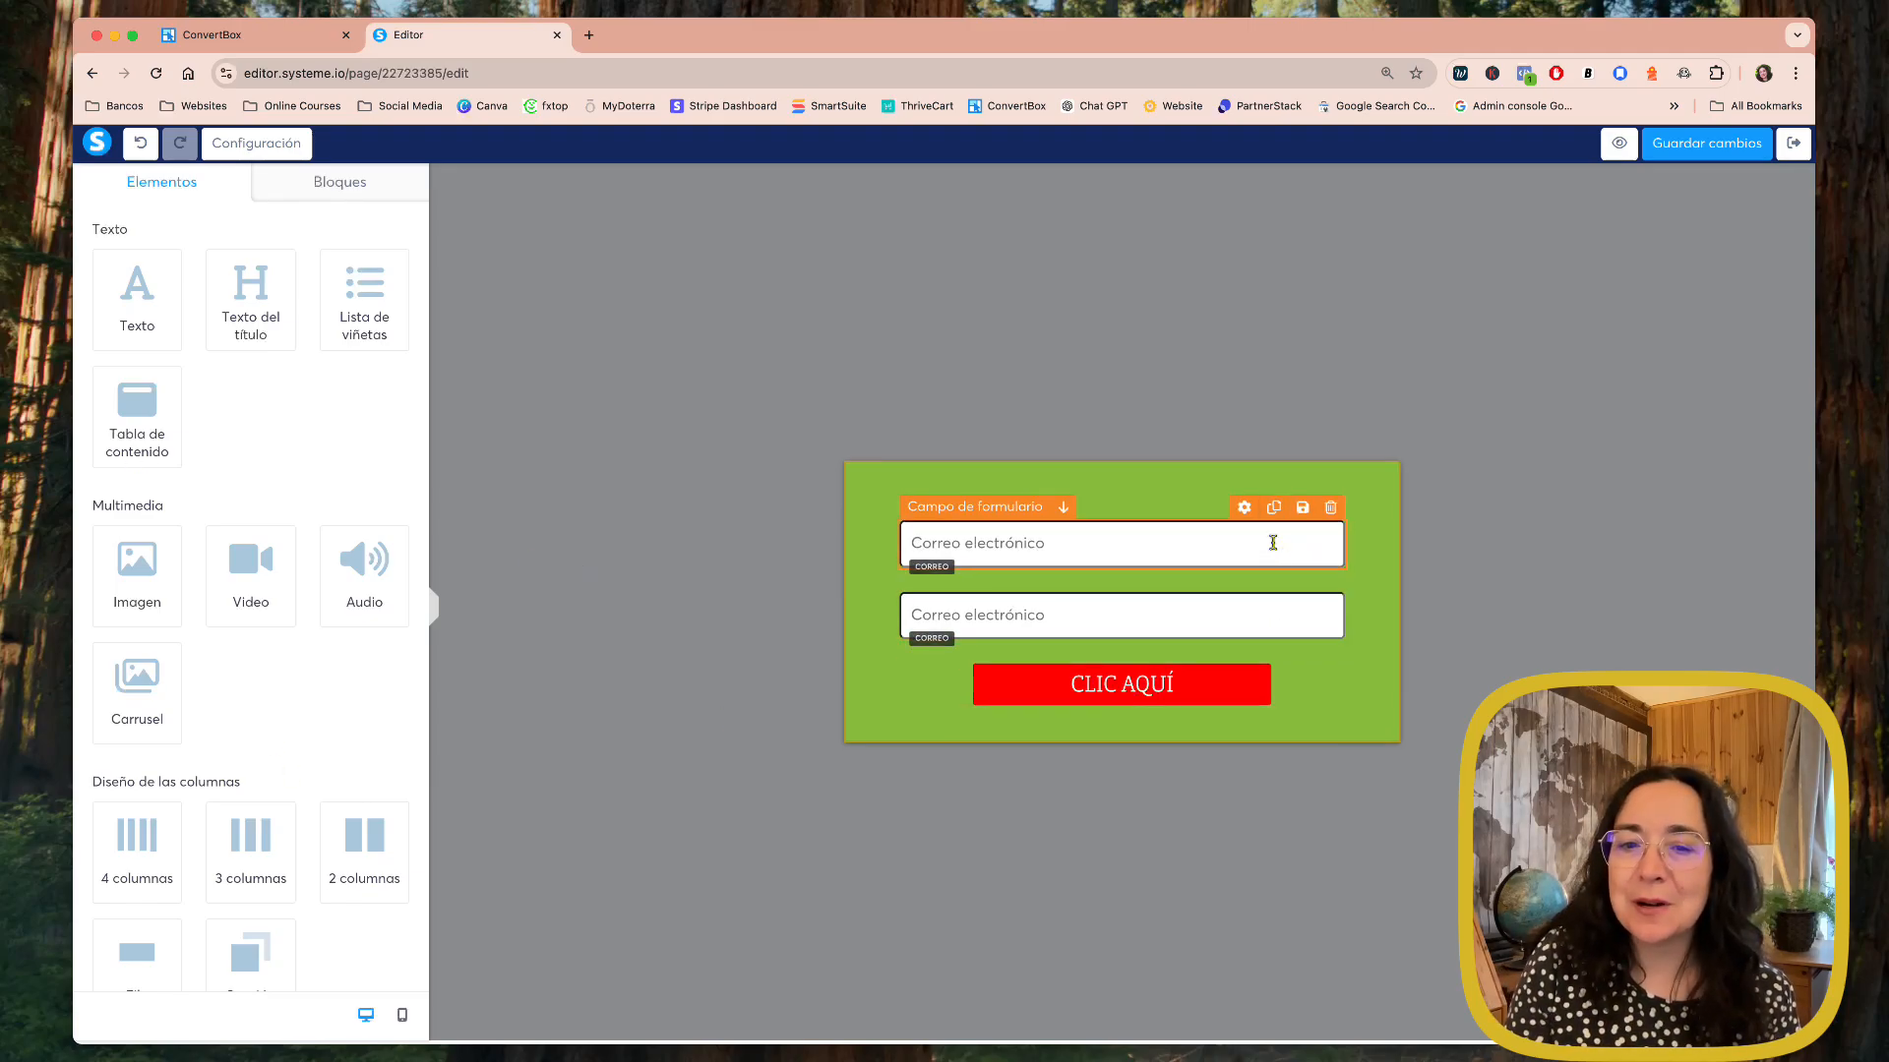
left_click(1032, 551)
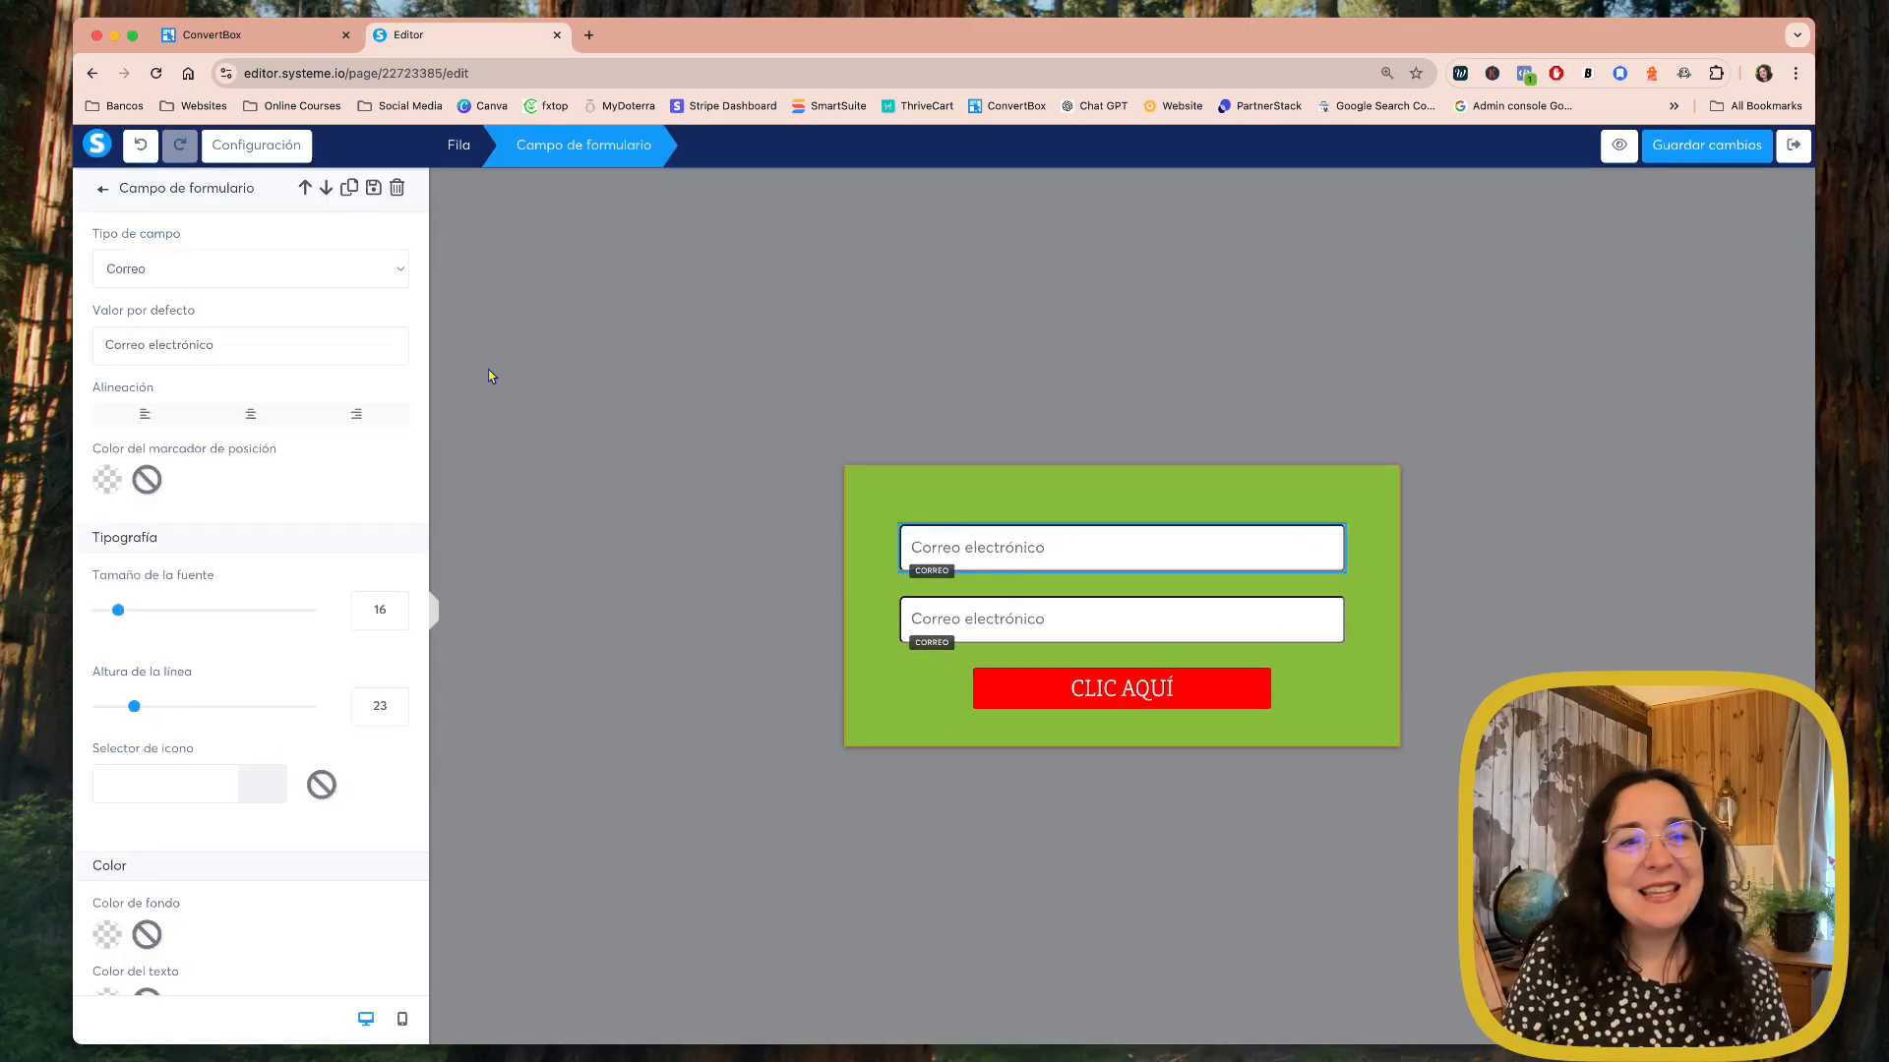
left_click(262, 285)
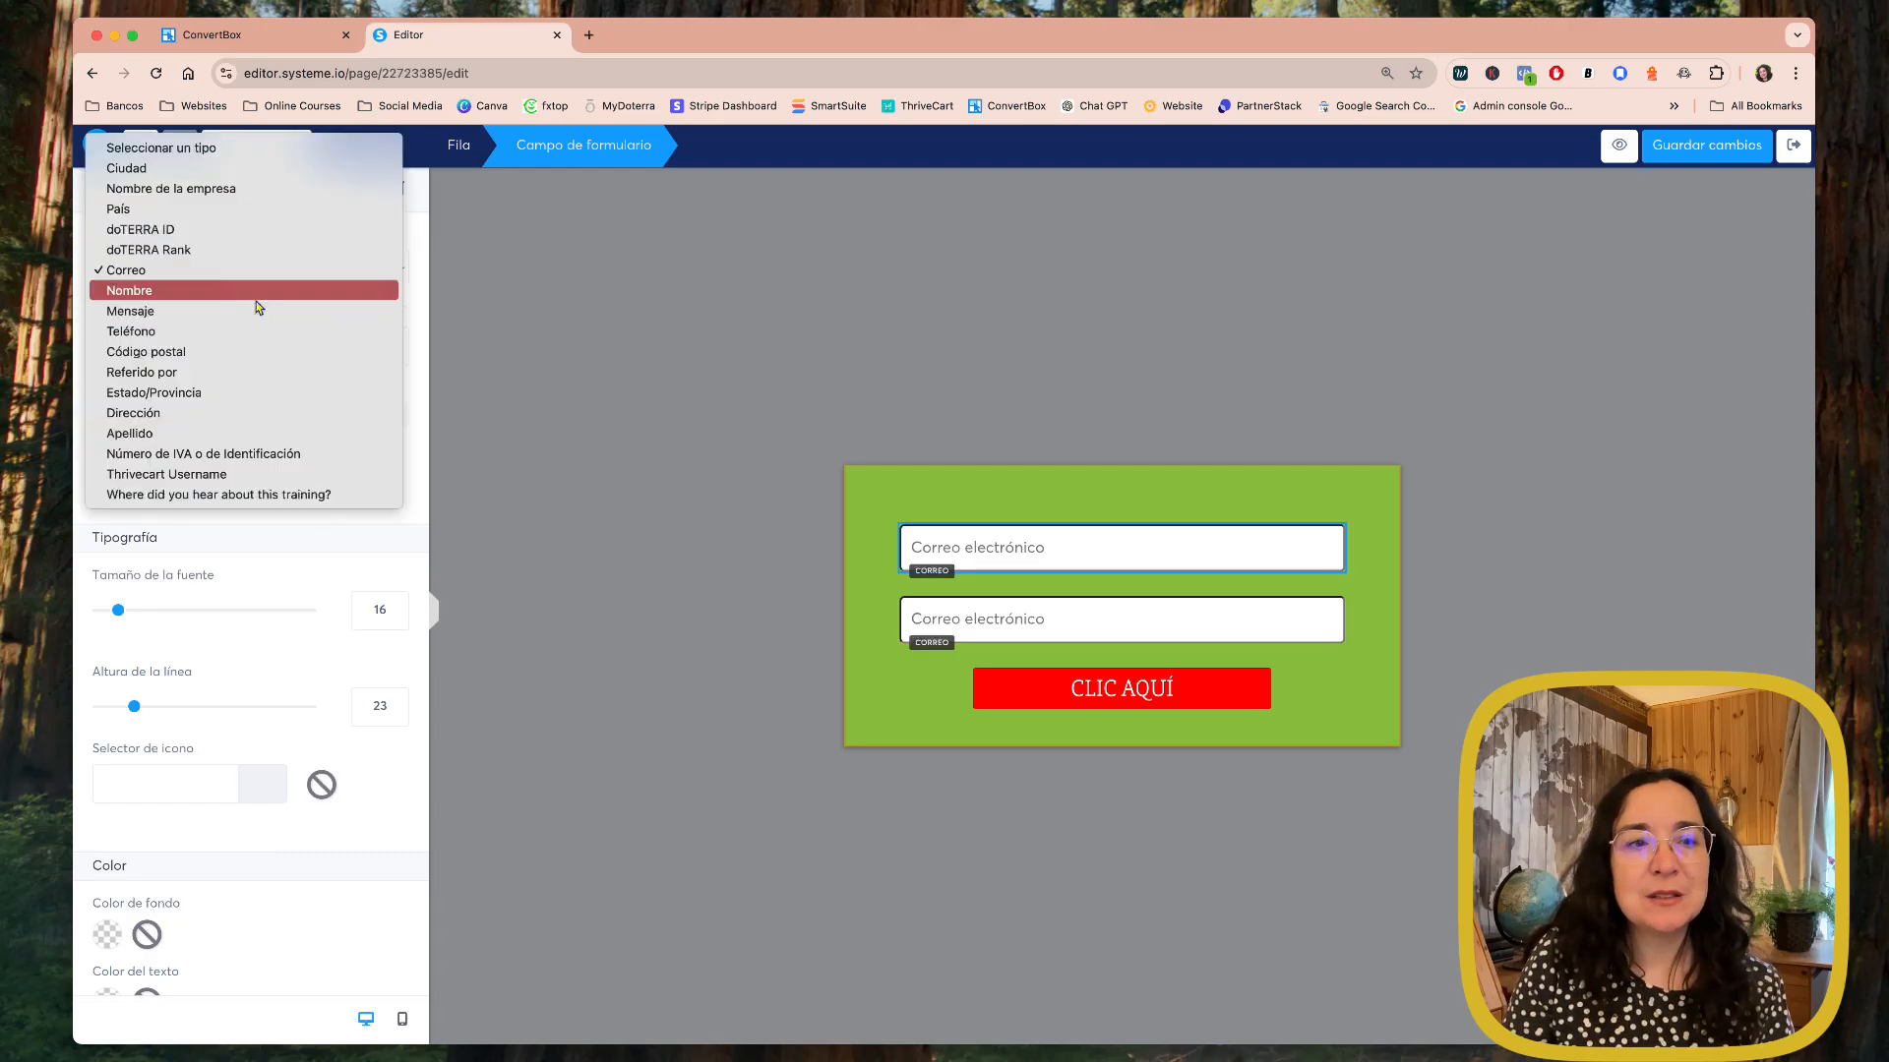
left_click(258, 294)
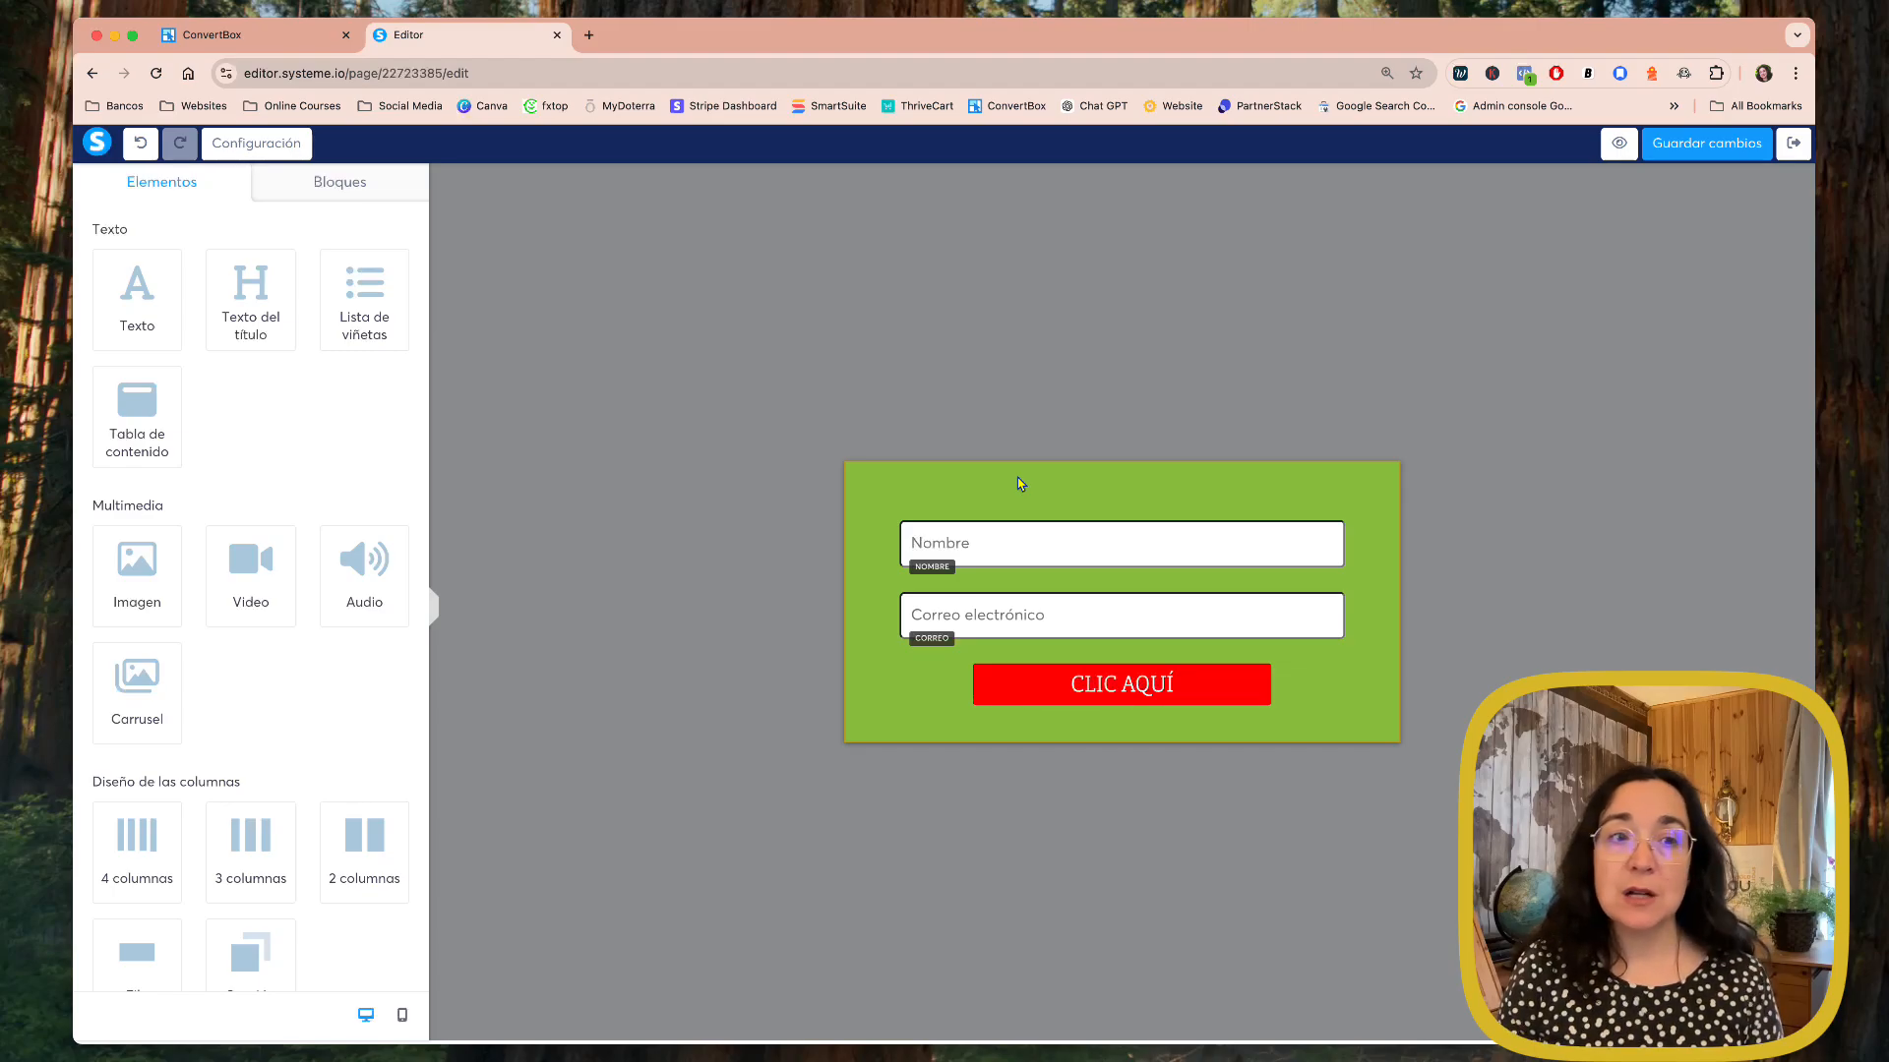
Step: Set the form page's language to Español in the page settings, then save the changes and exit the editor
left_click(265, 143)
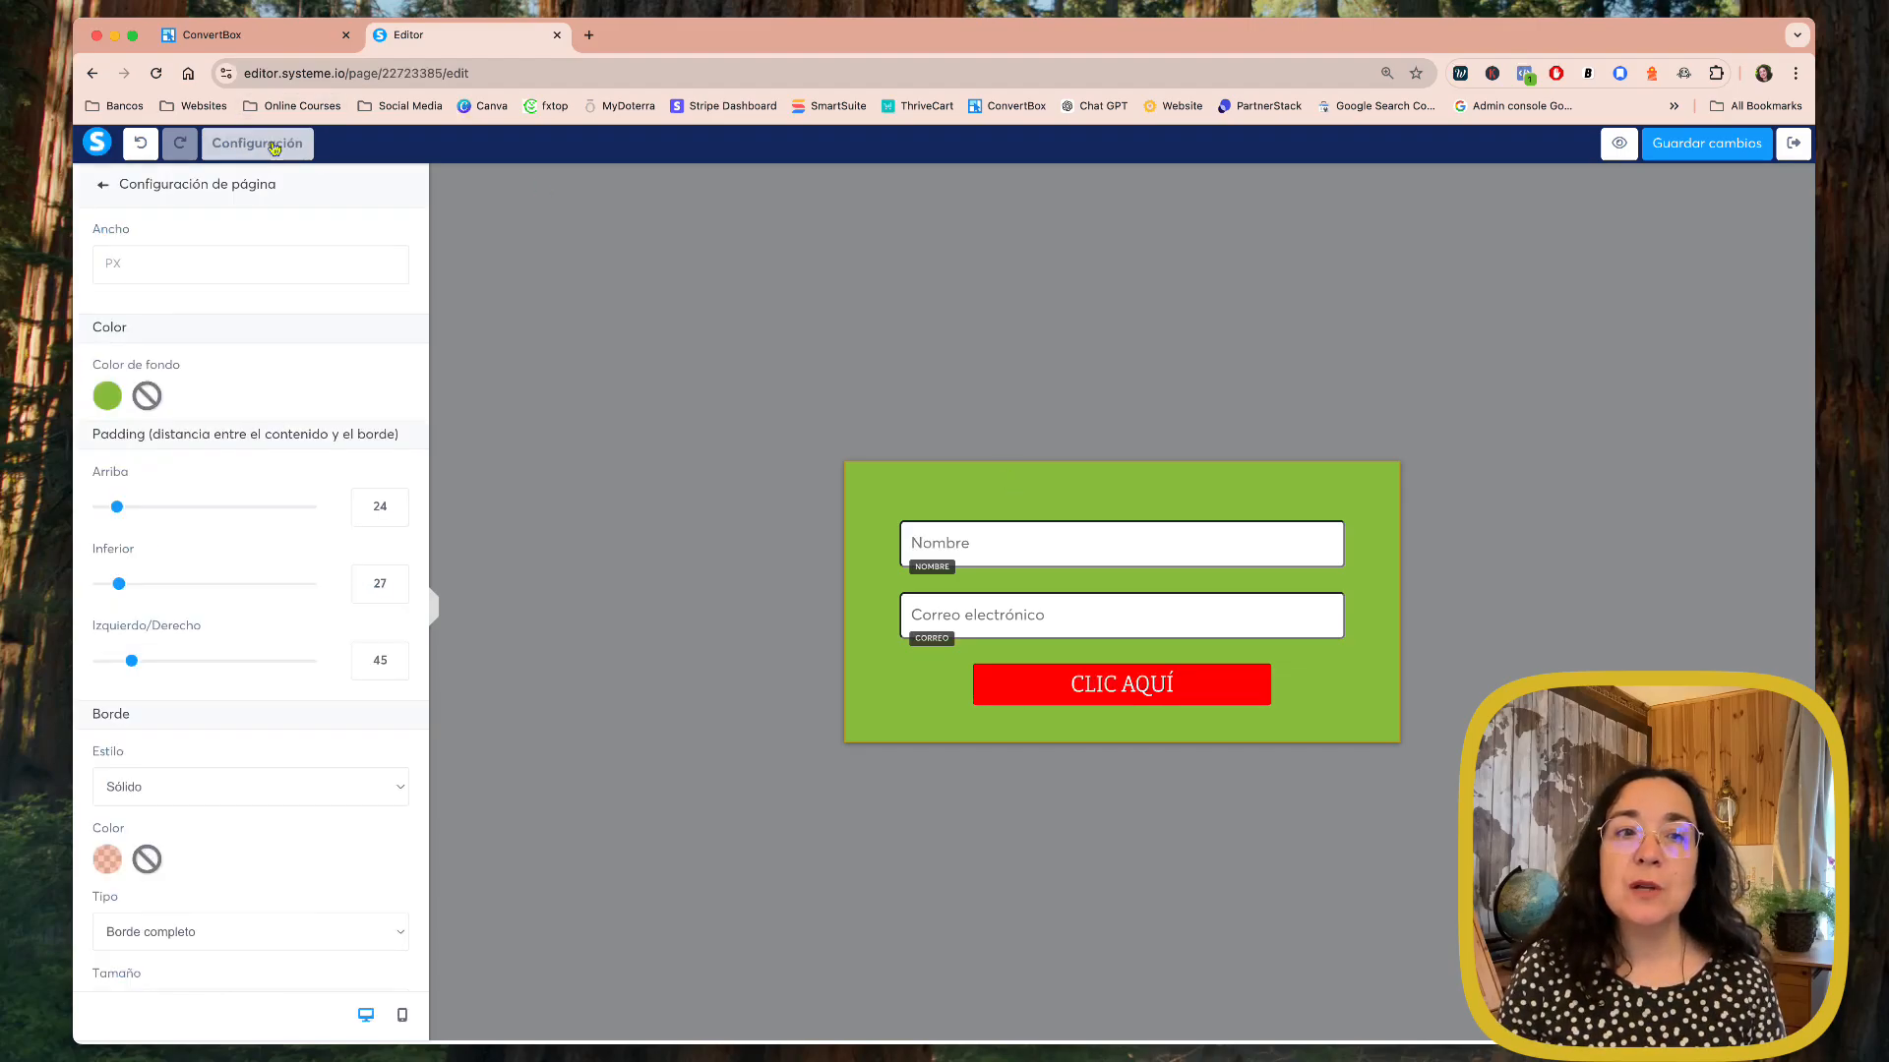
scroll(267, 606, "down", 1)
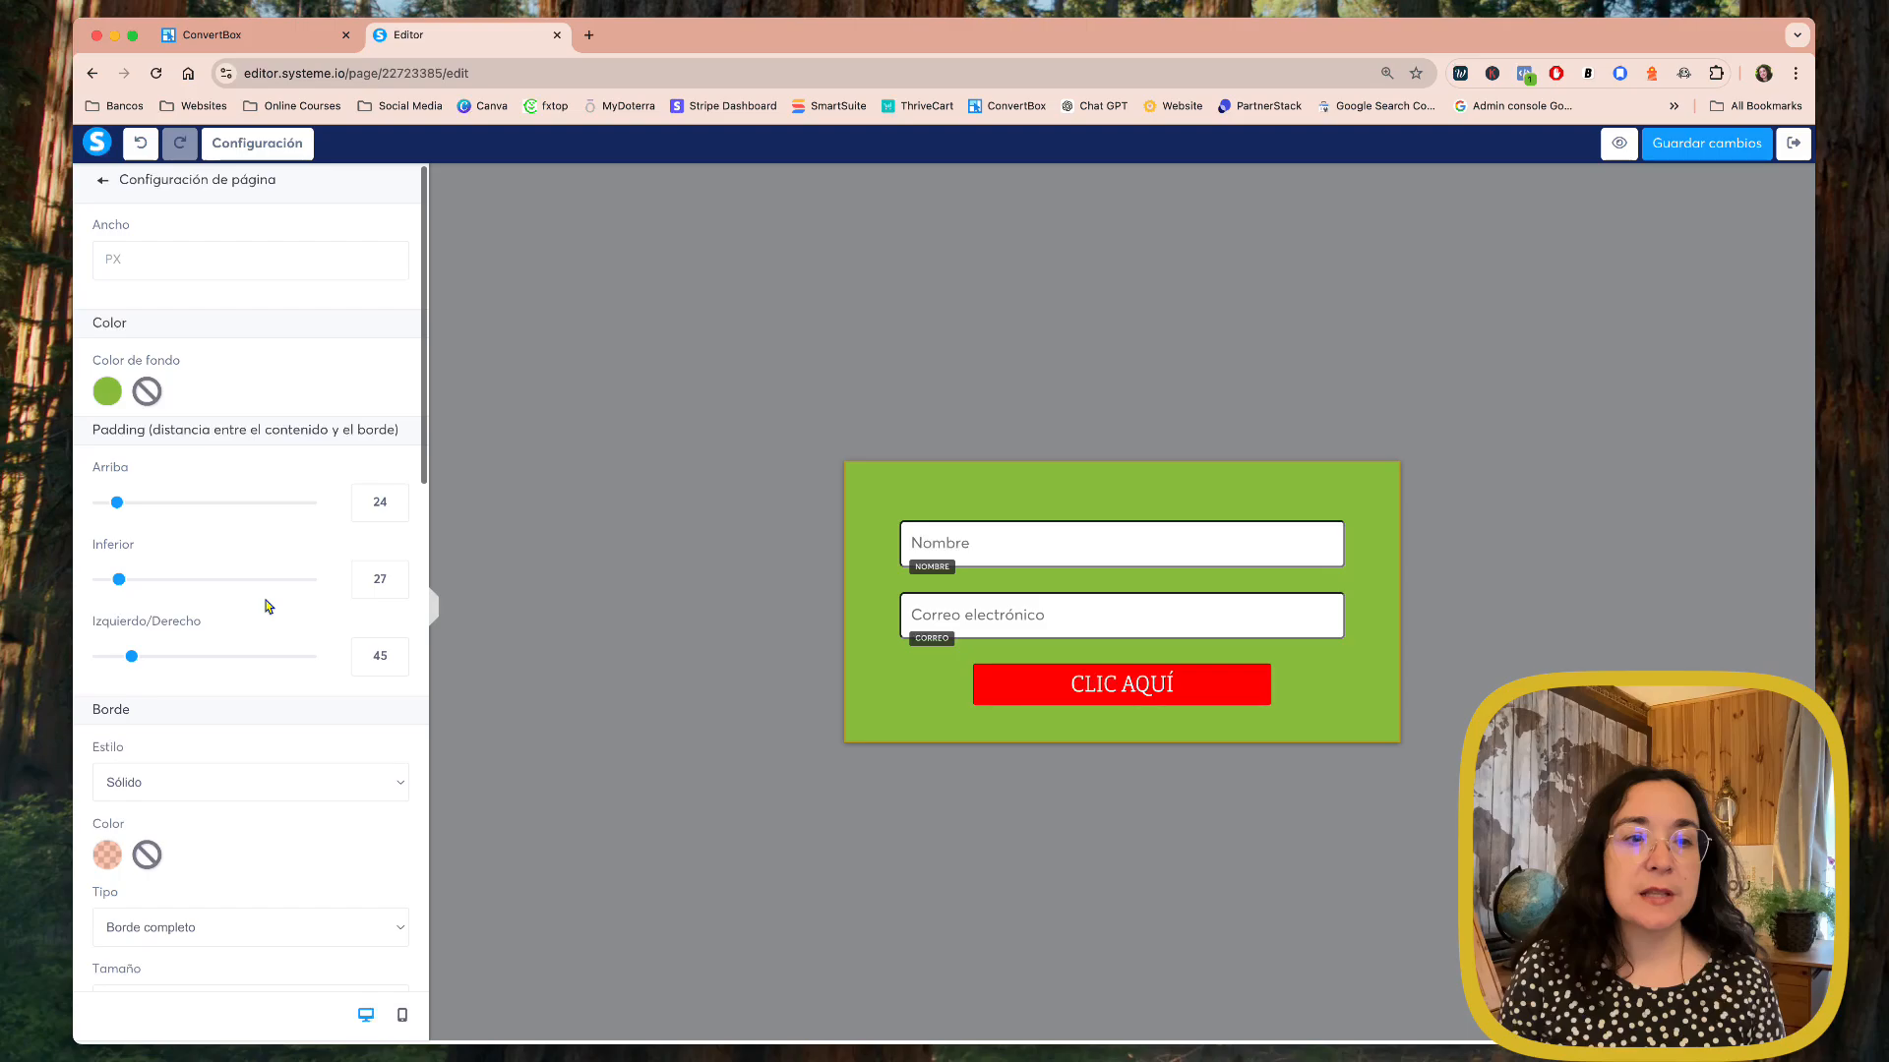
left_click(170, 702)
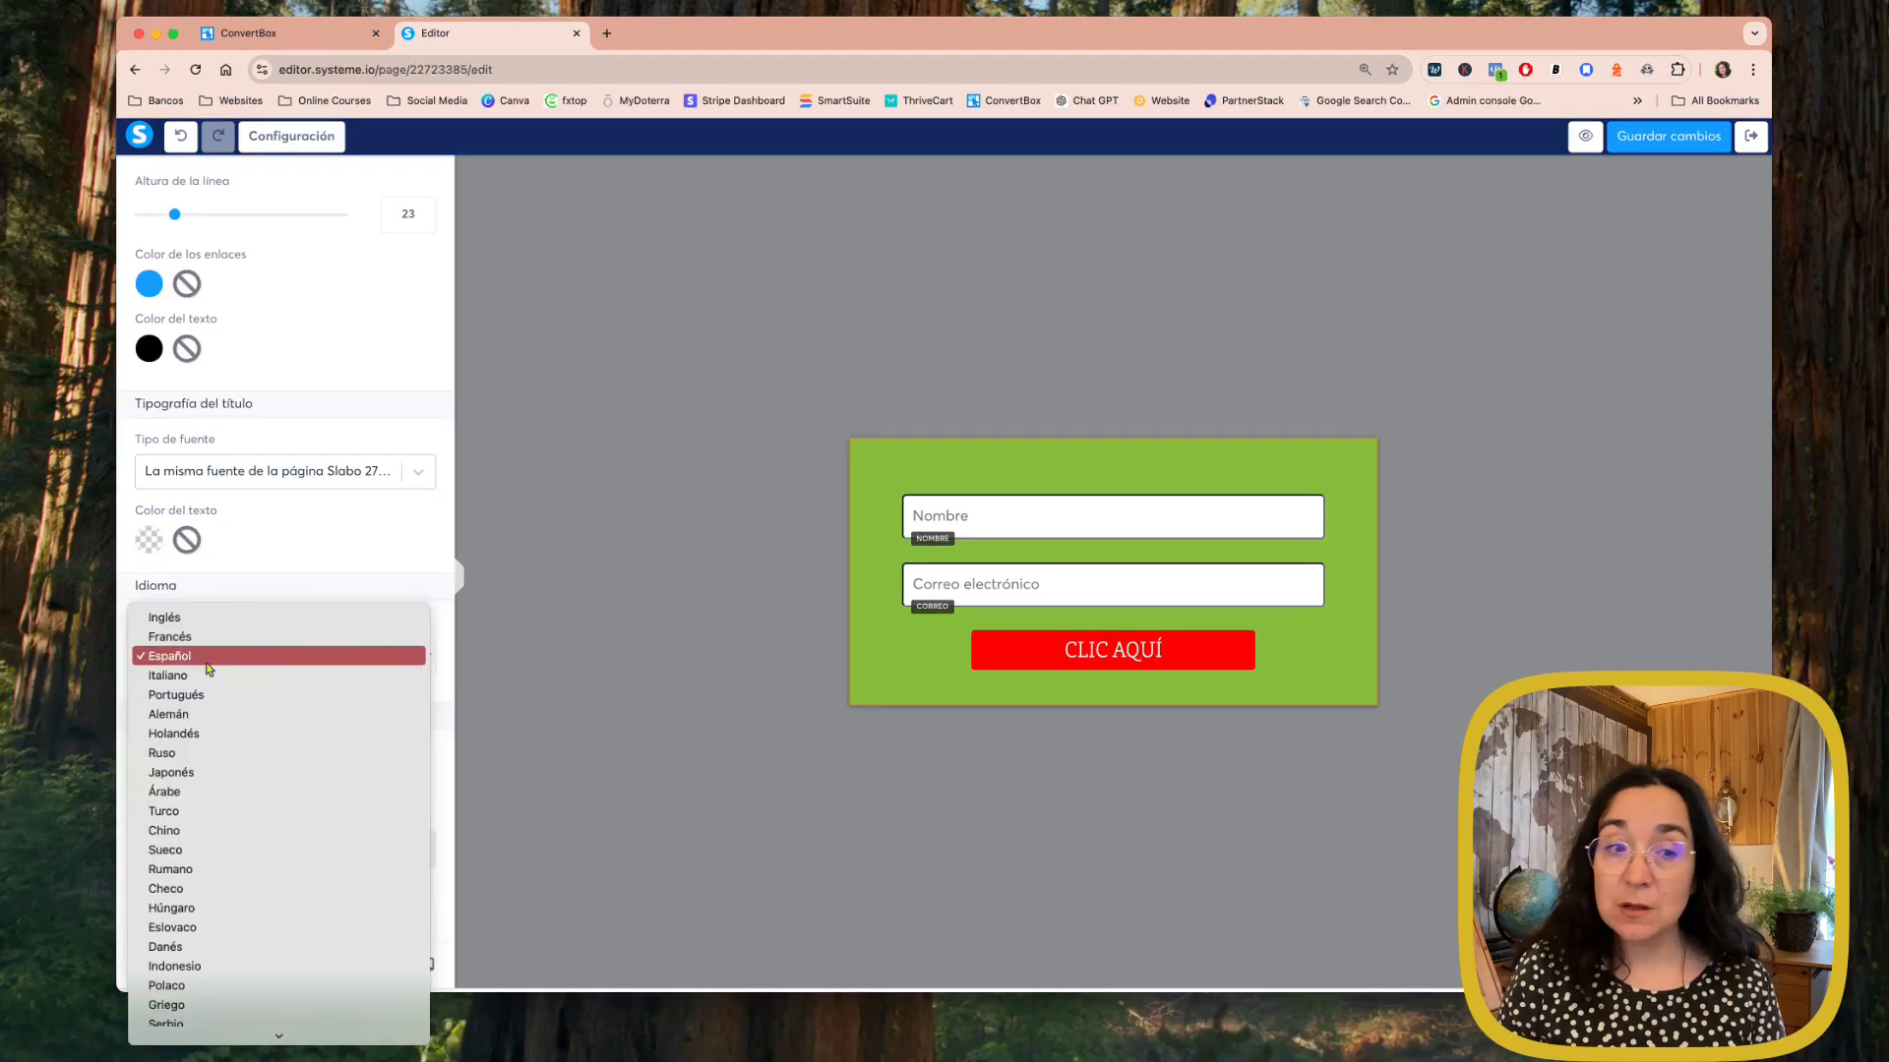
left_click(207, 659)
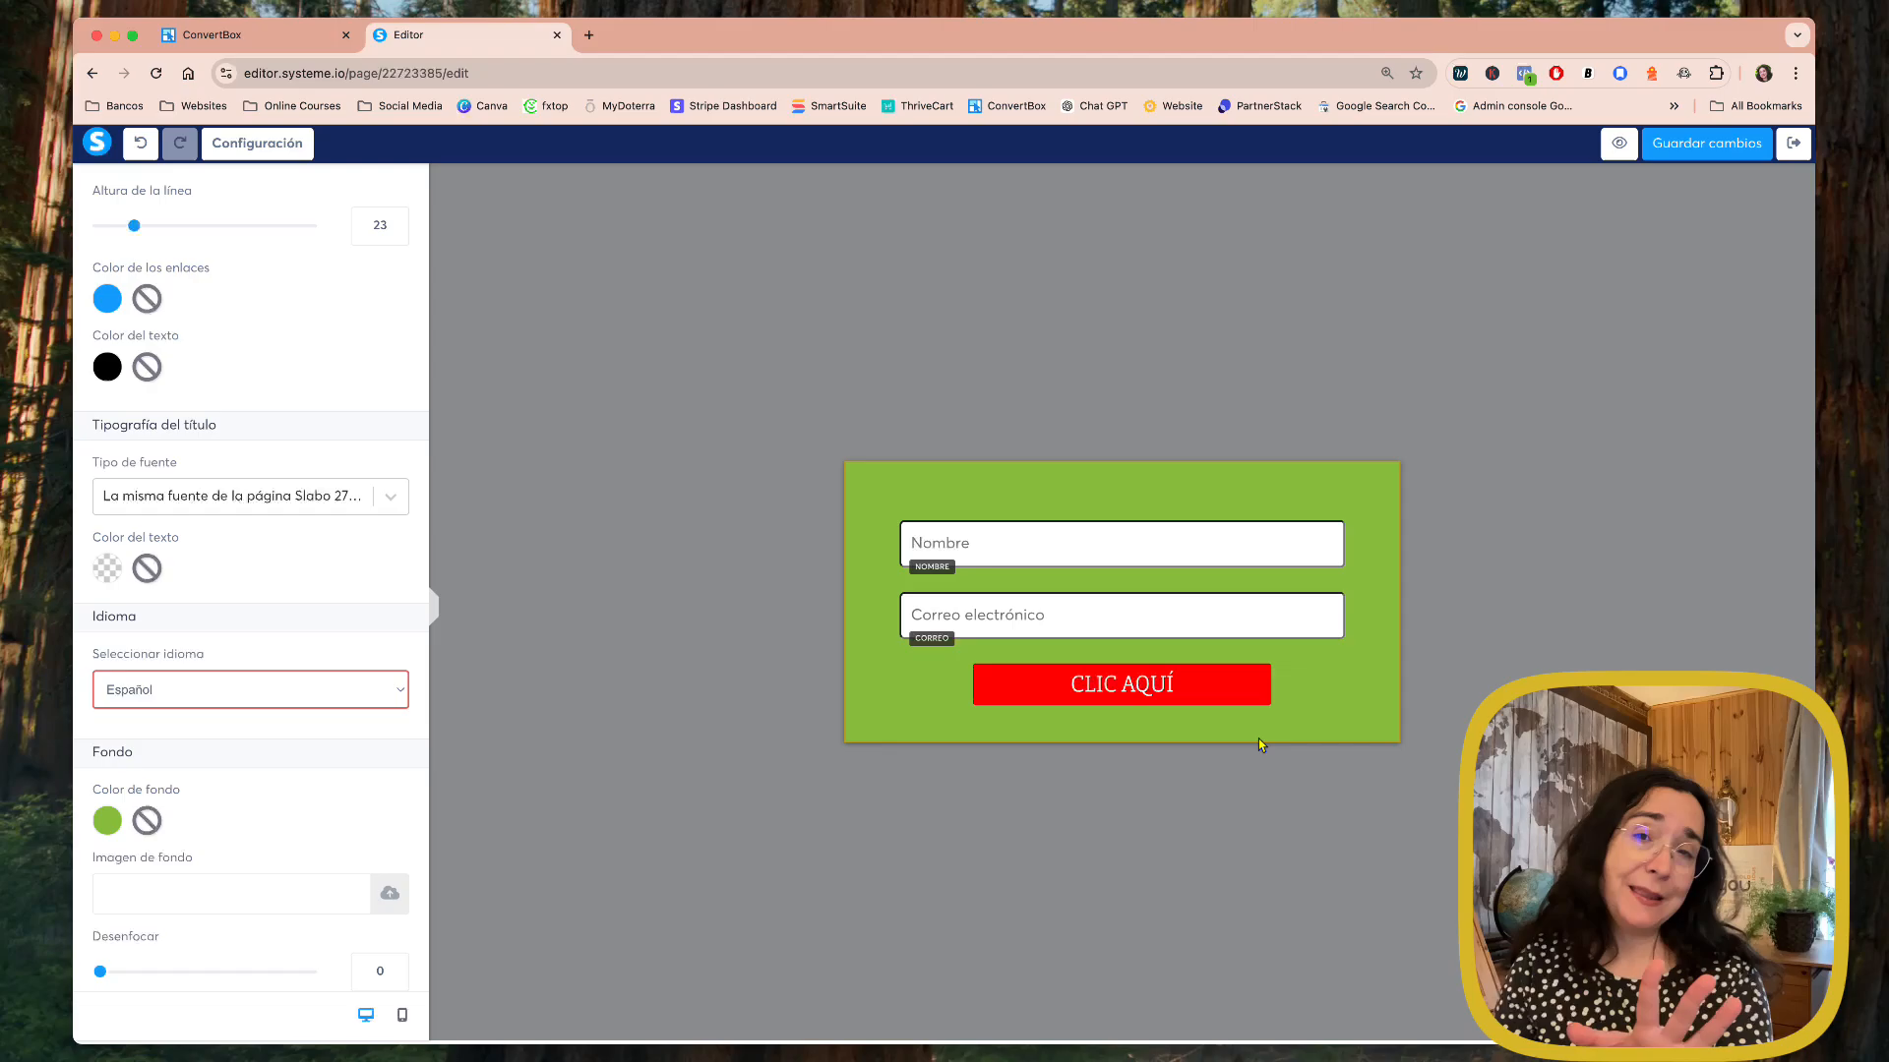
left_click(1724, 143)
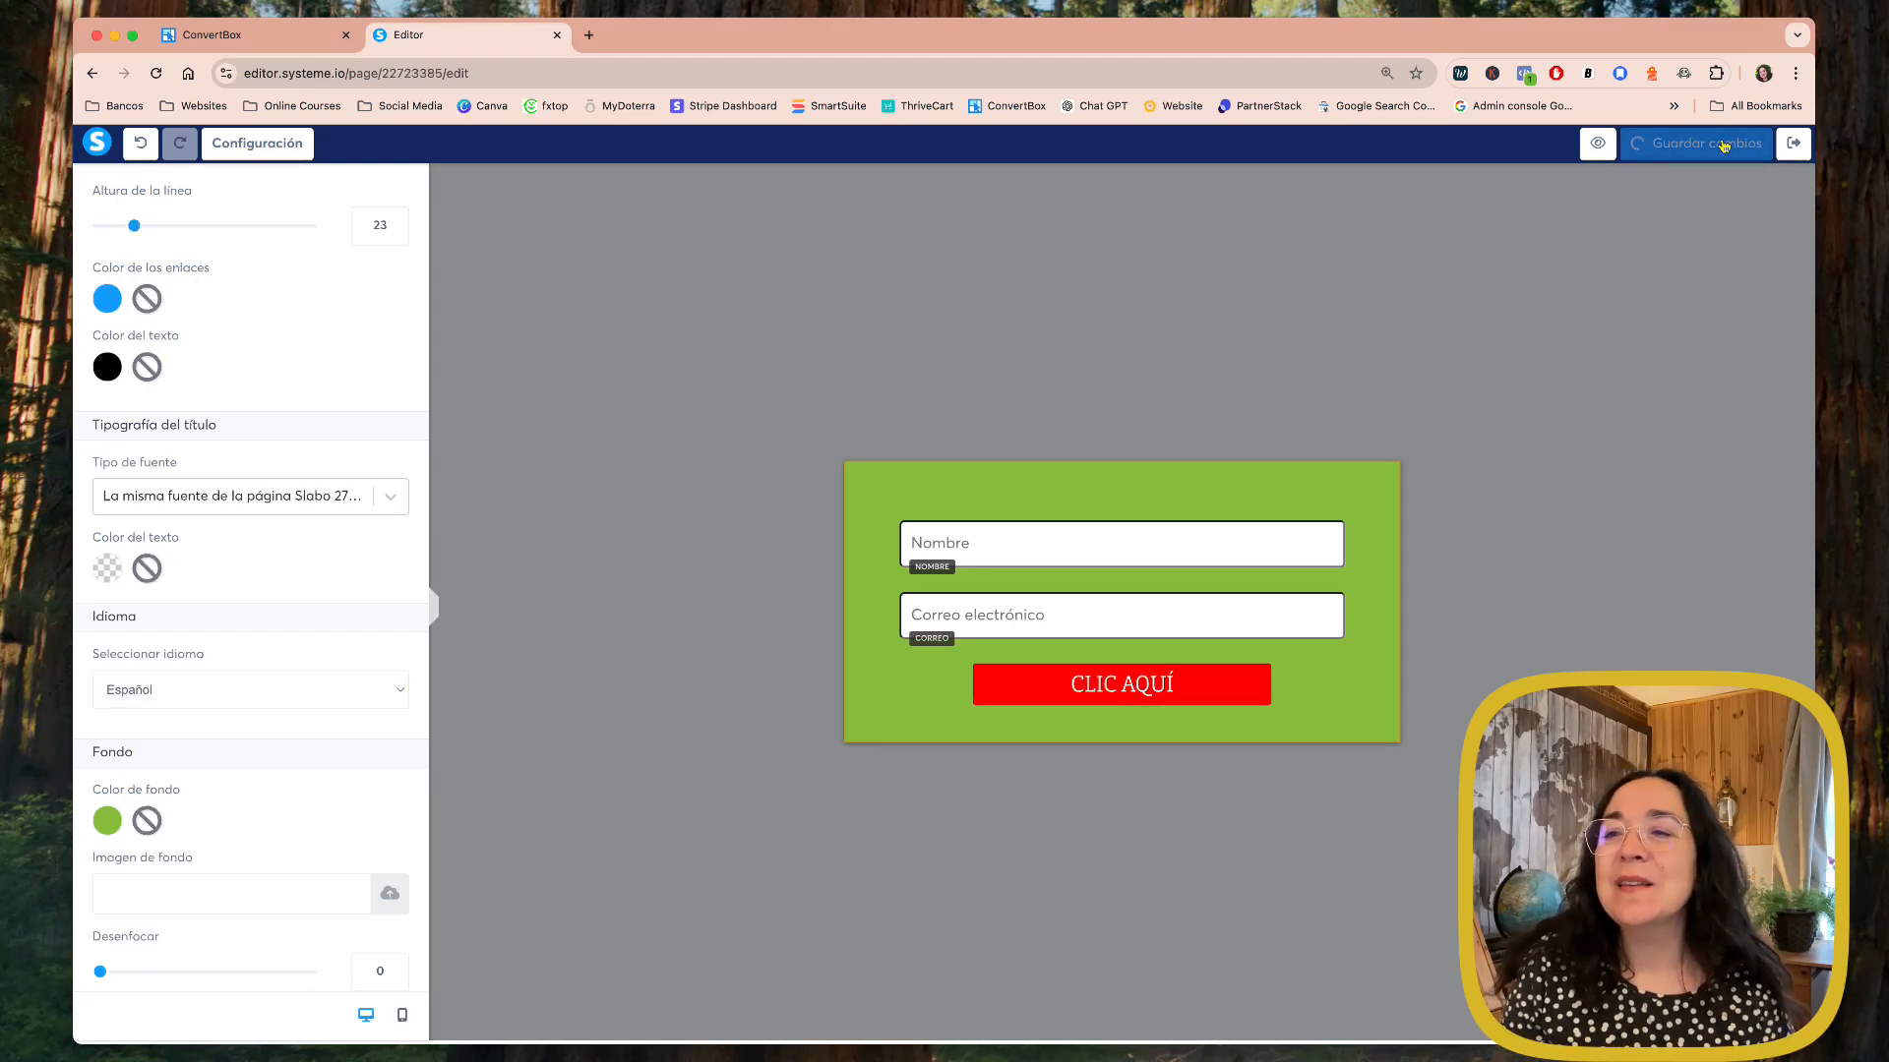
left_click(1796, 145)
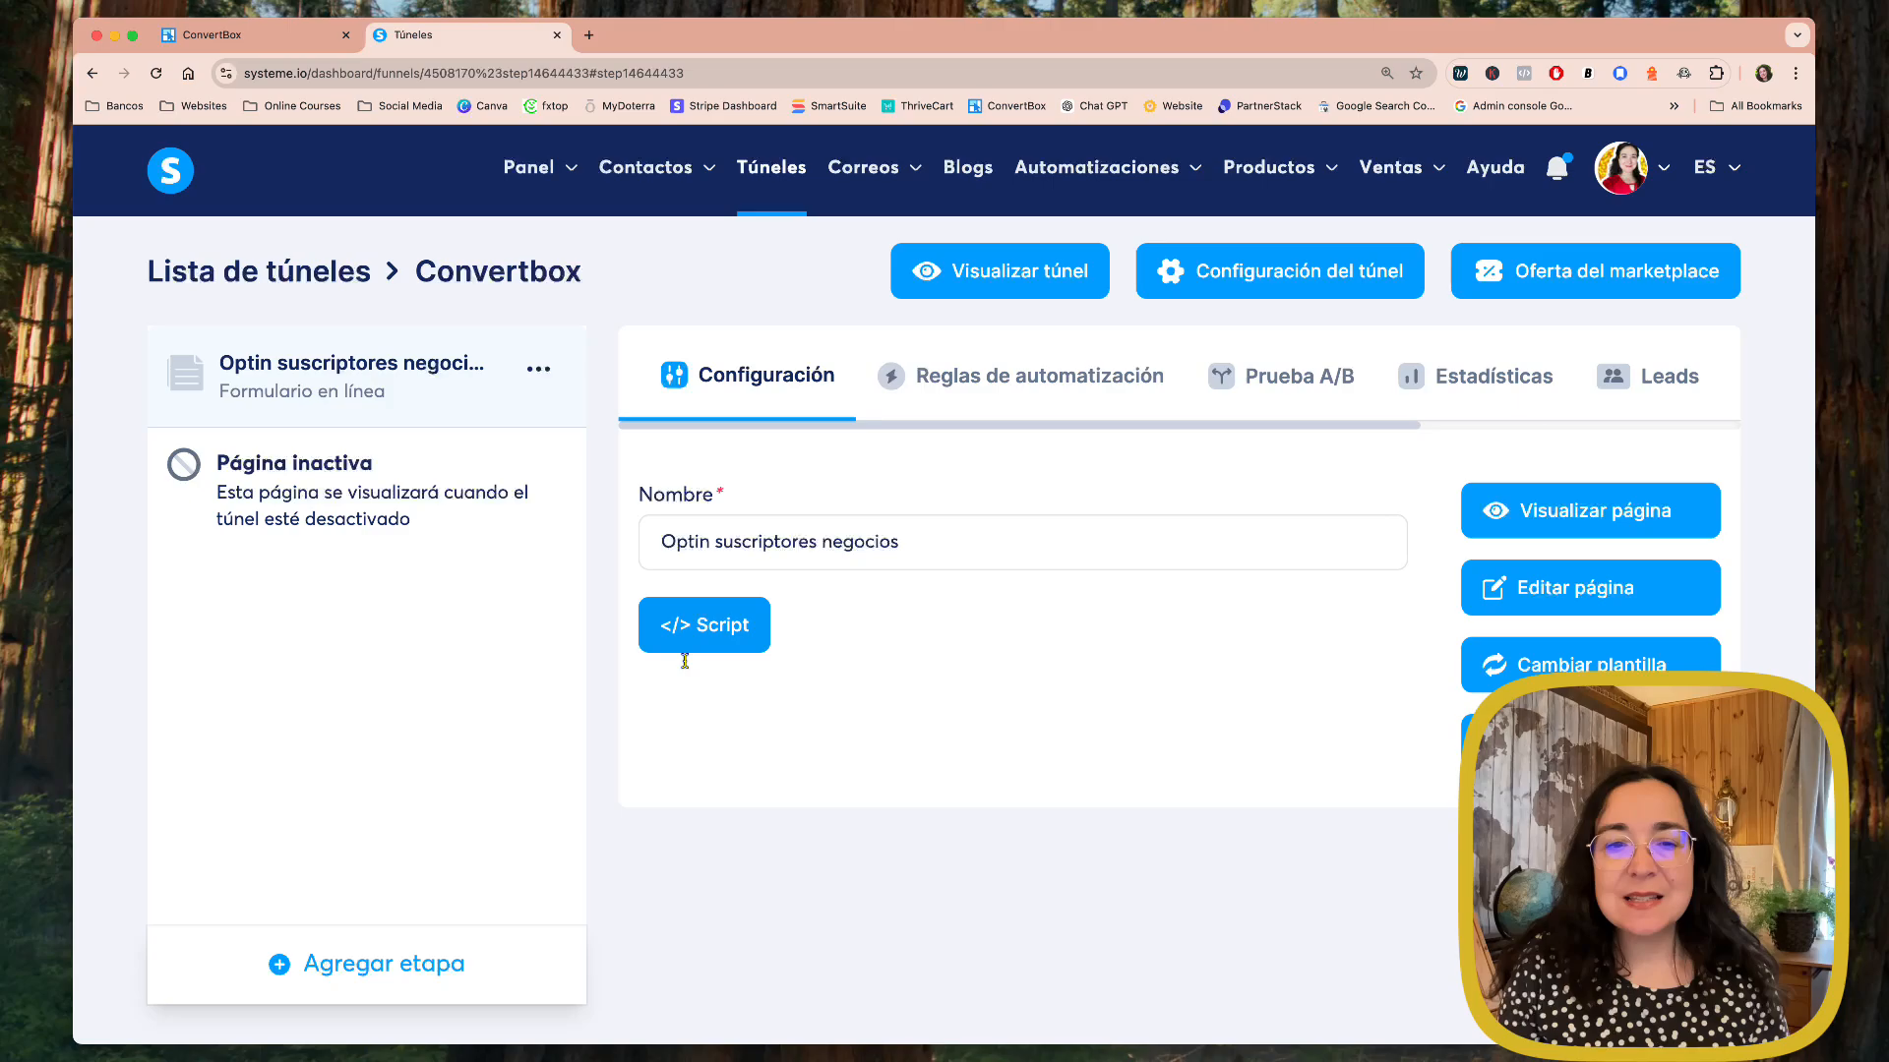
Step: Review the HTML form code of the opt-in step, with its first_name and email inputs, and copy it to the clipboard
left_click(714, 634)
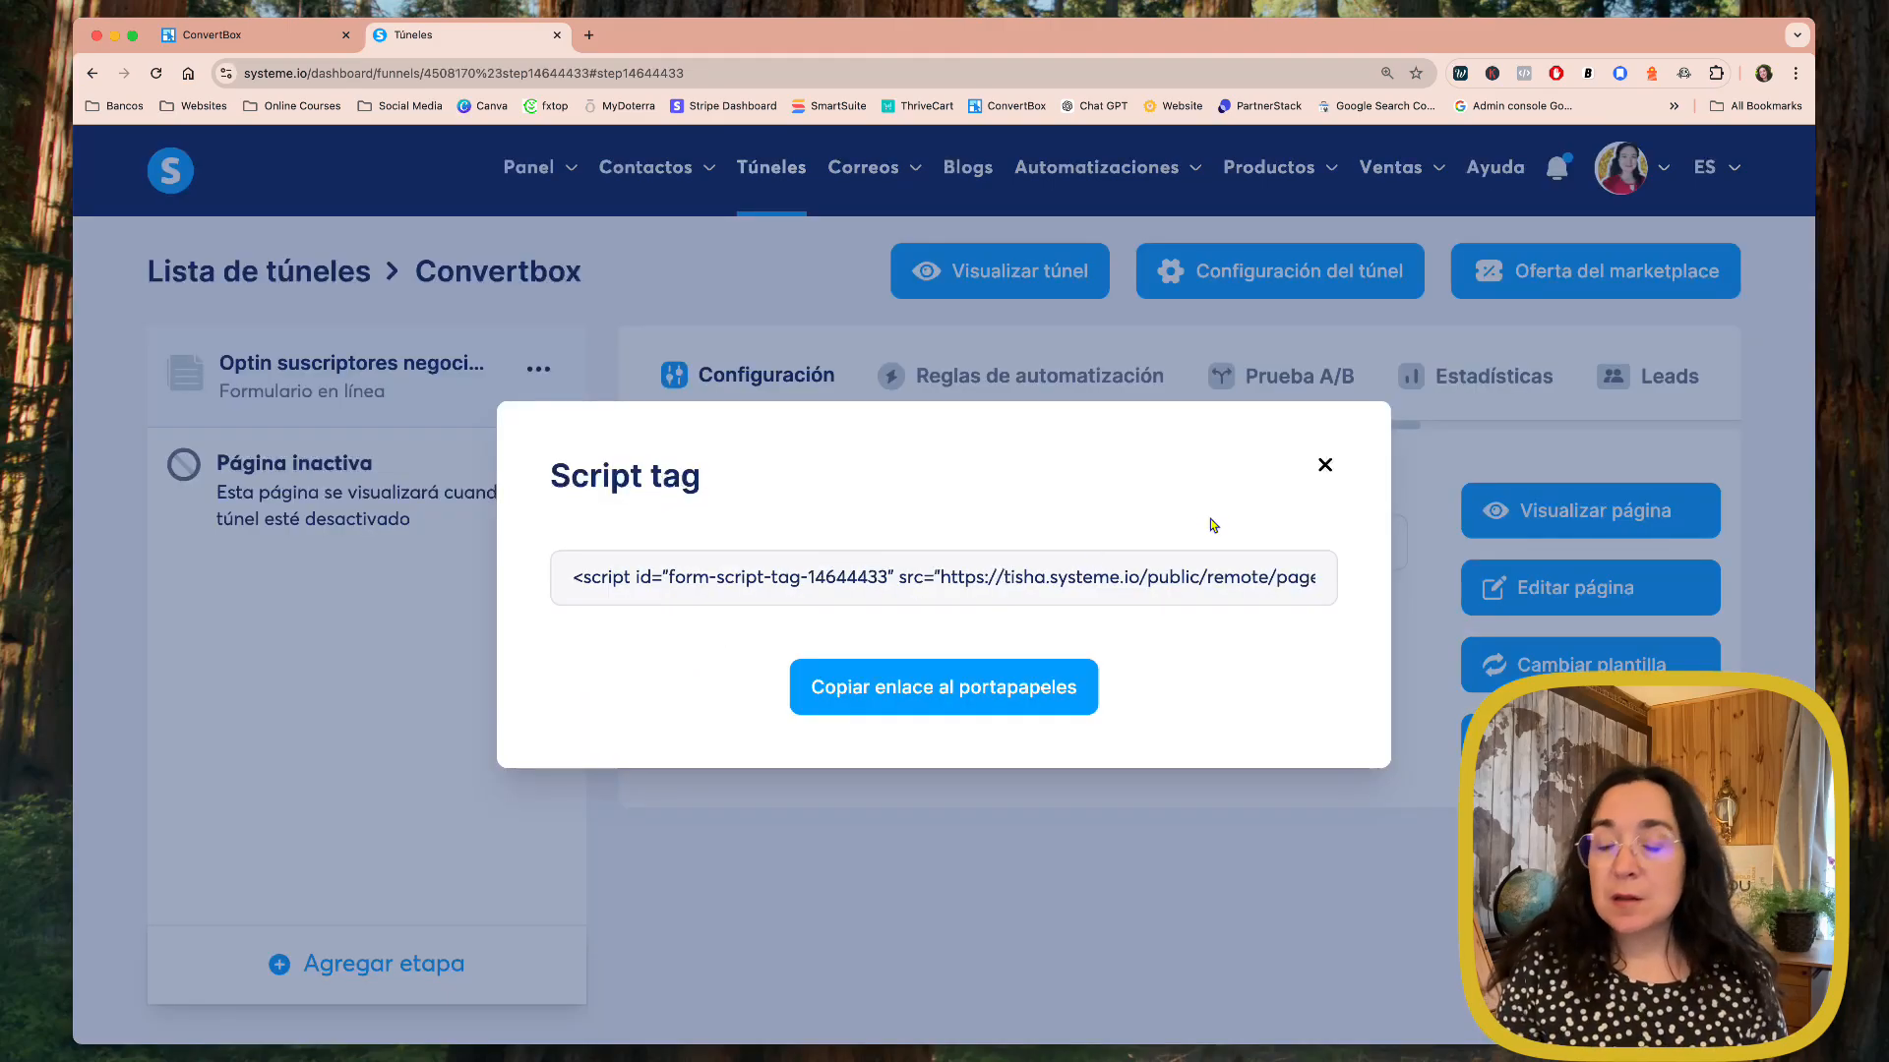
left_click(1324, 465)
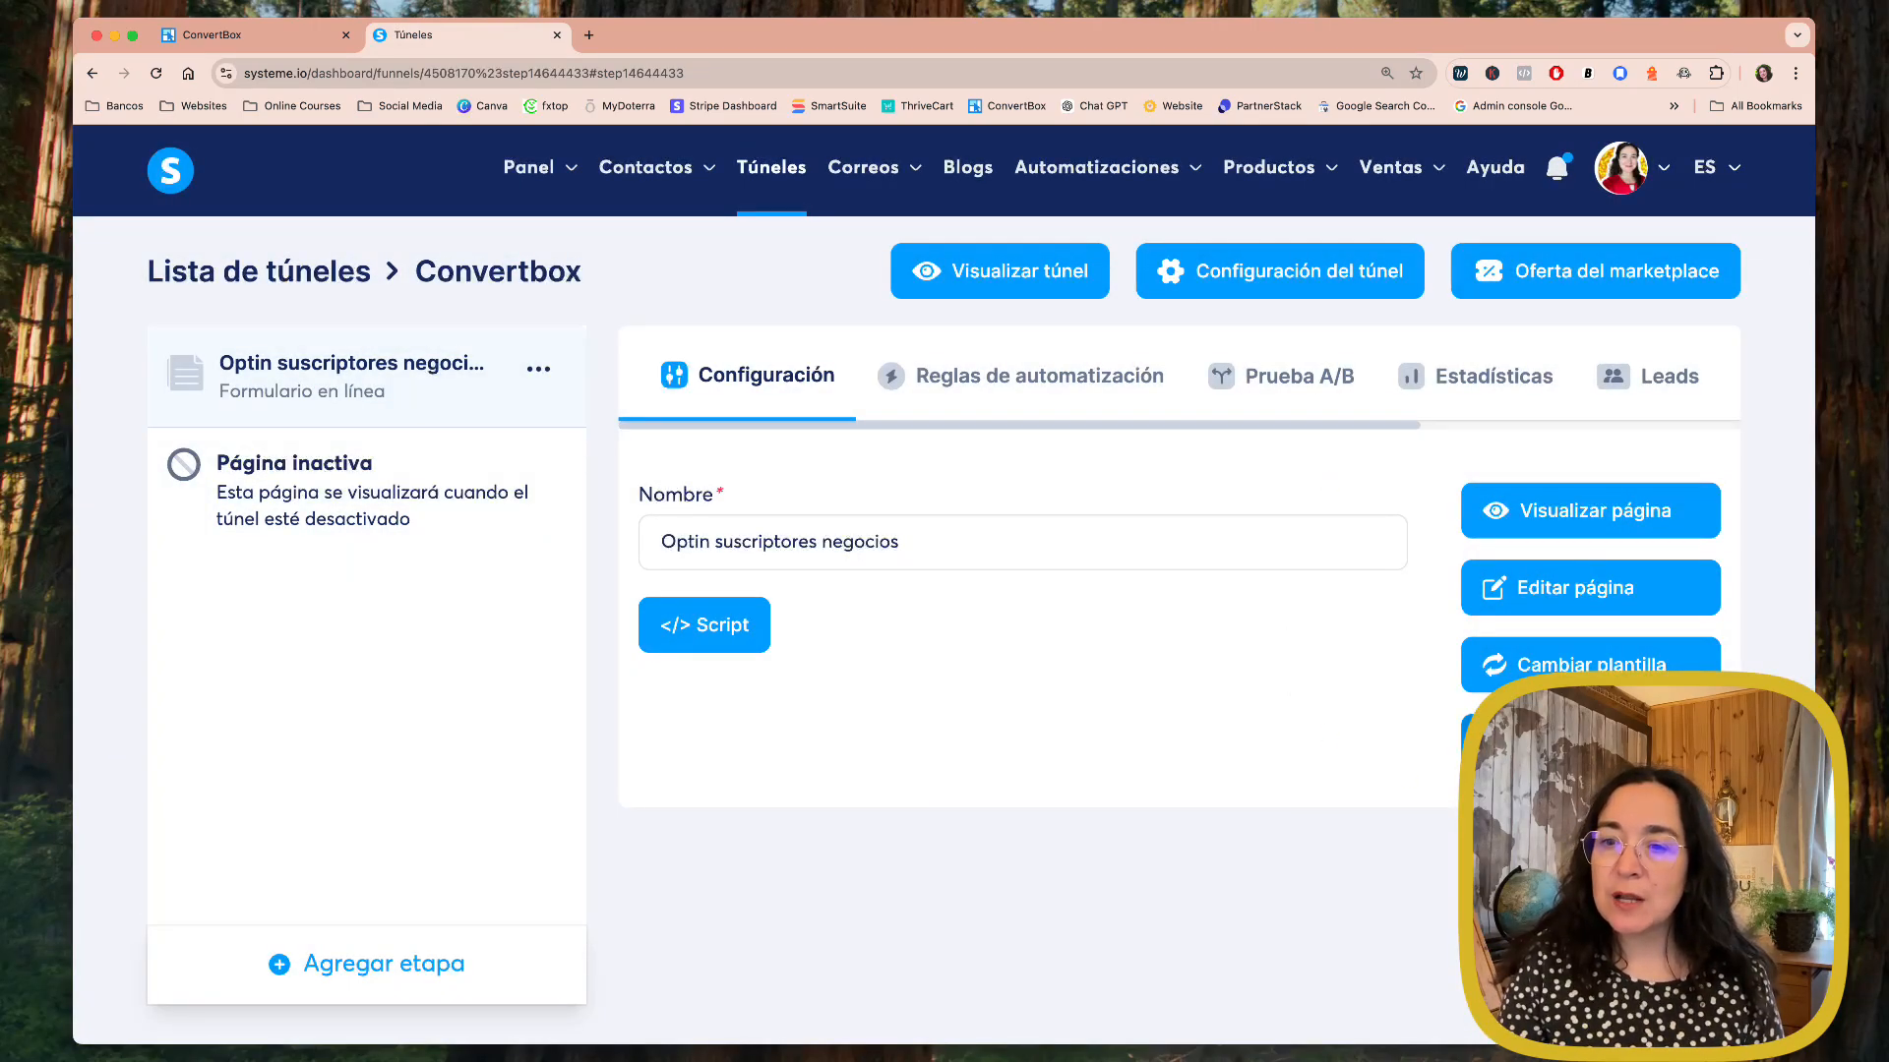
left_click(705, 624)
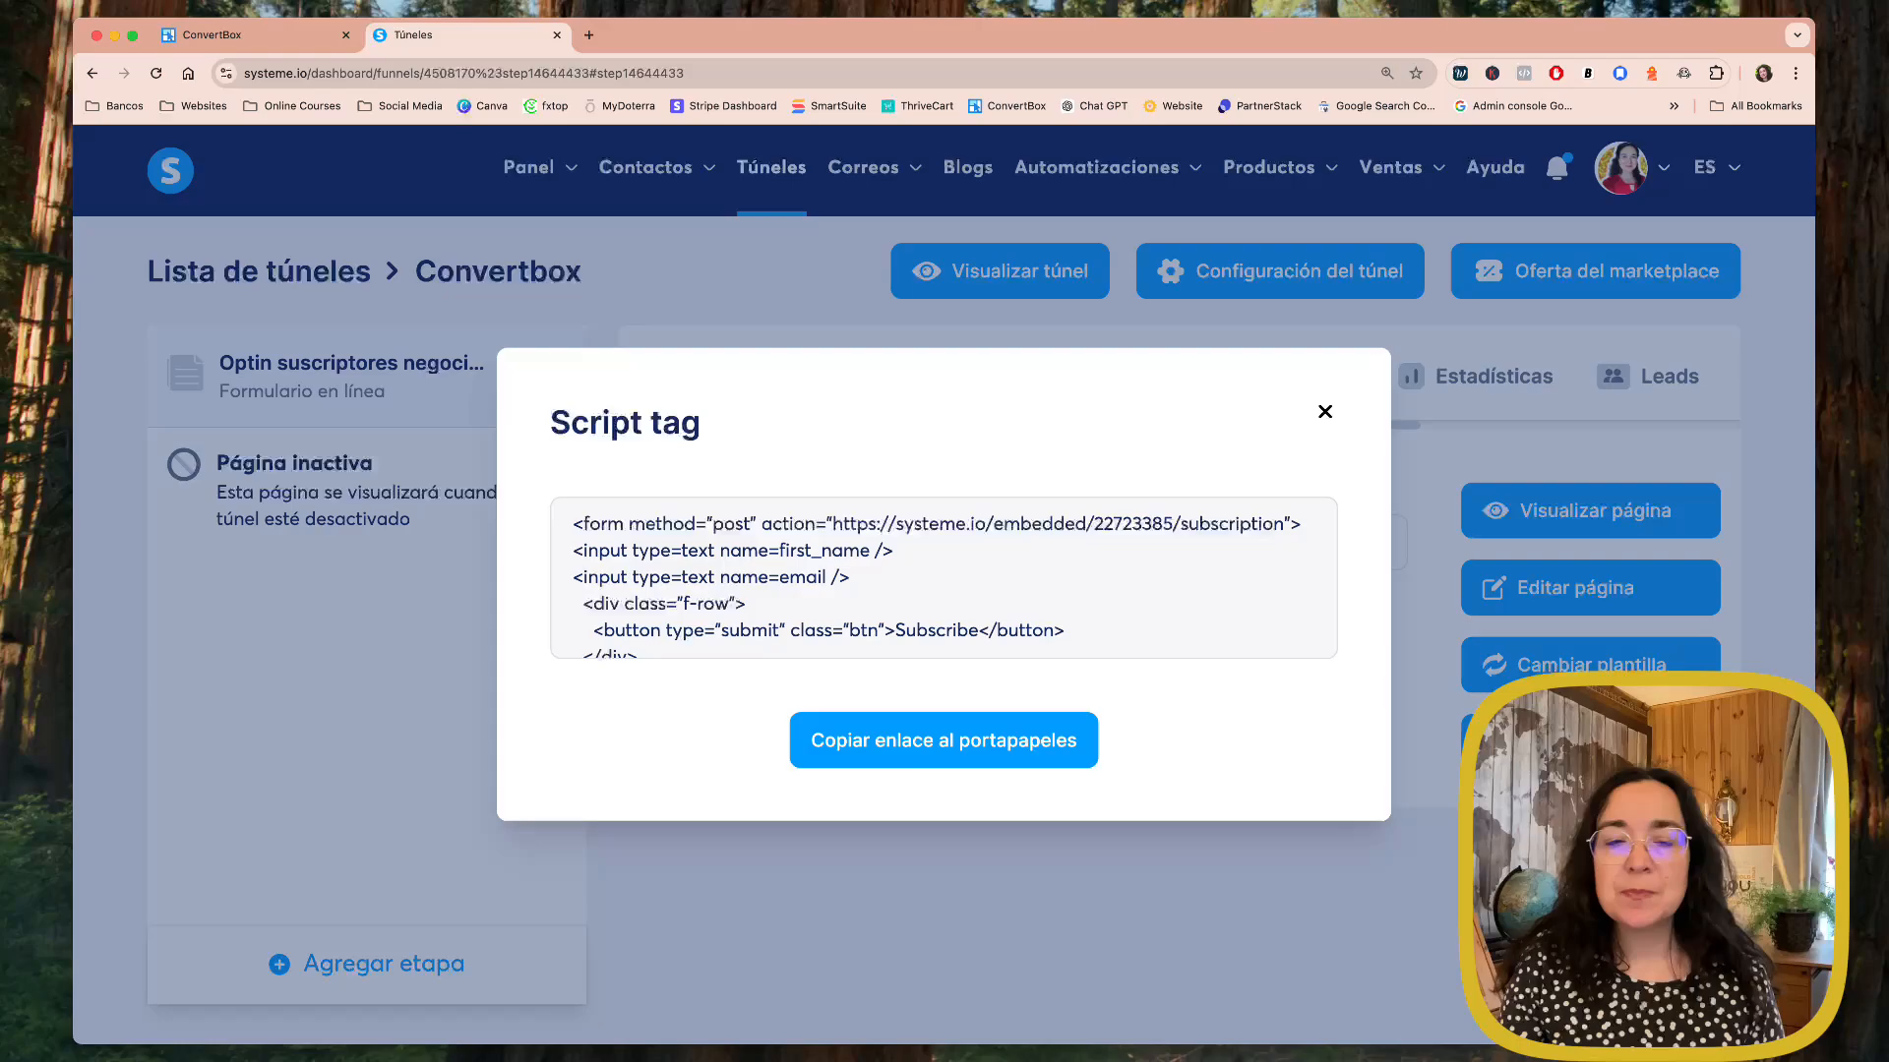
scroll(1135, 582, "down", 2)
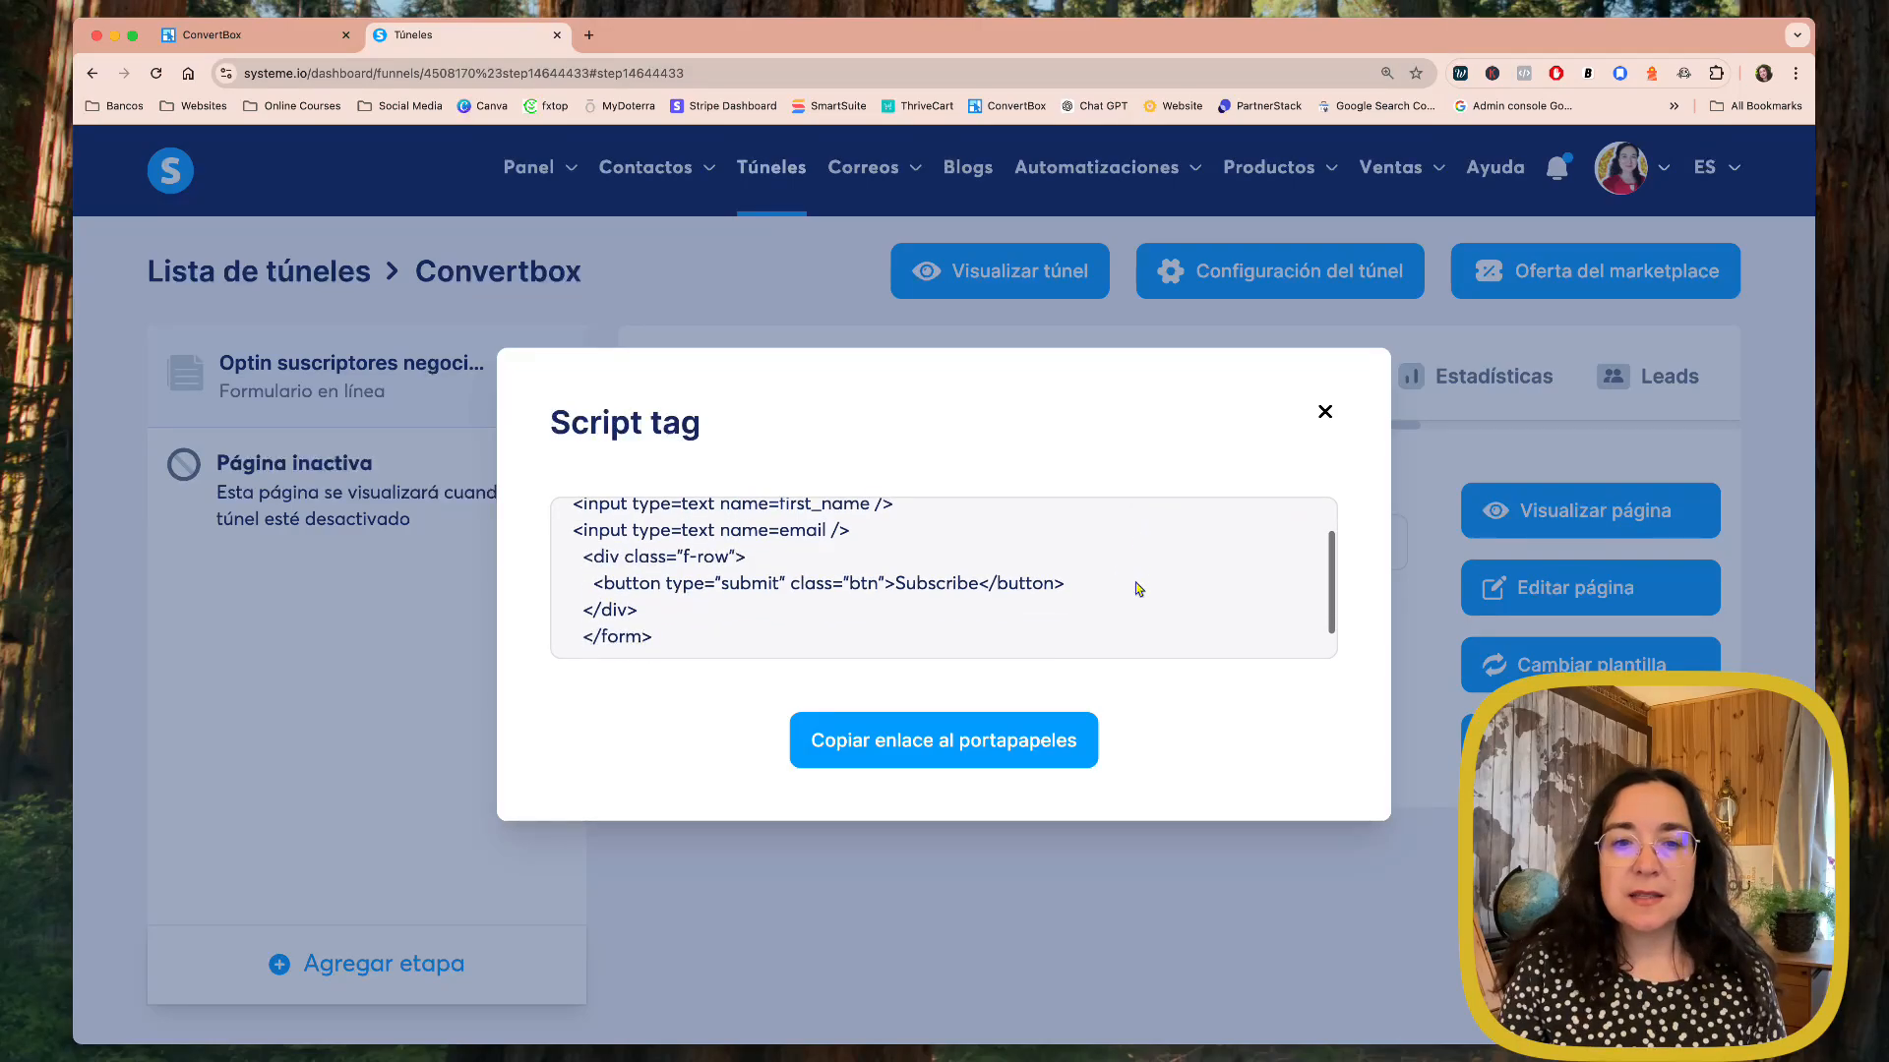
scroll(1136, 582, "up", 2)
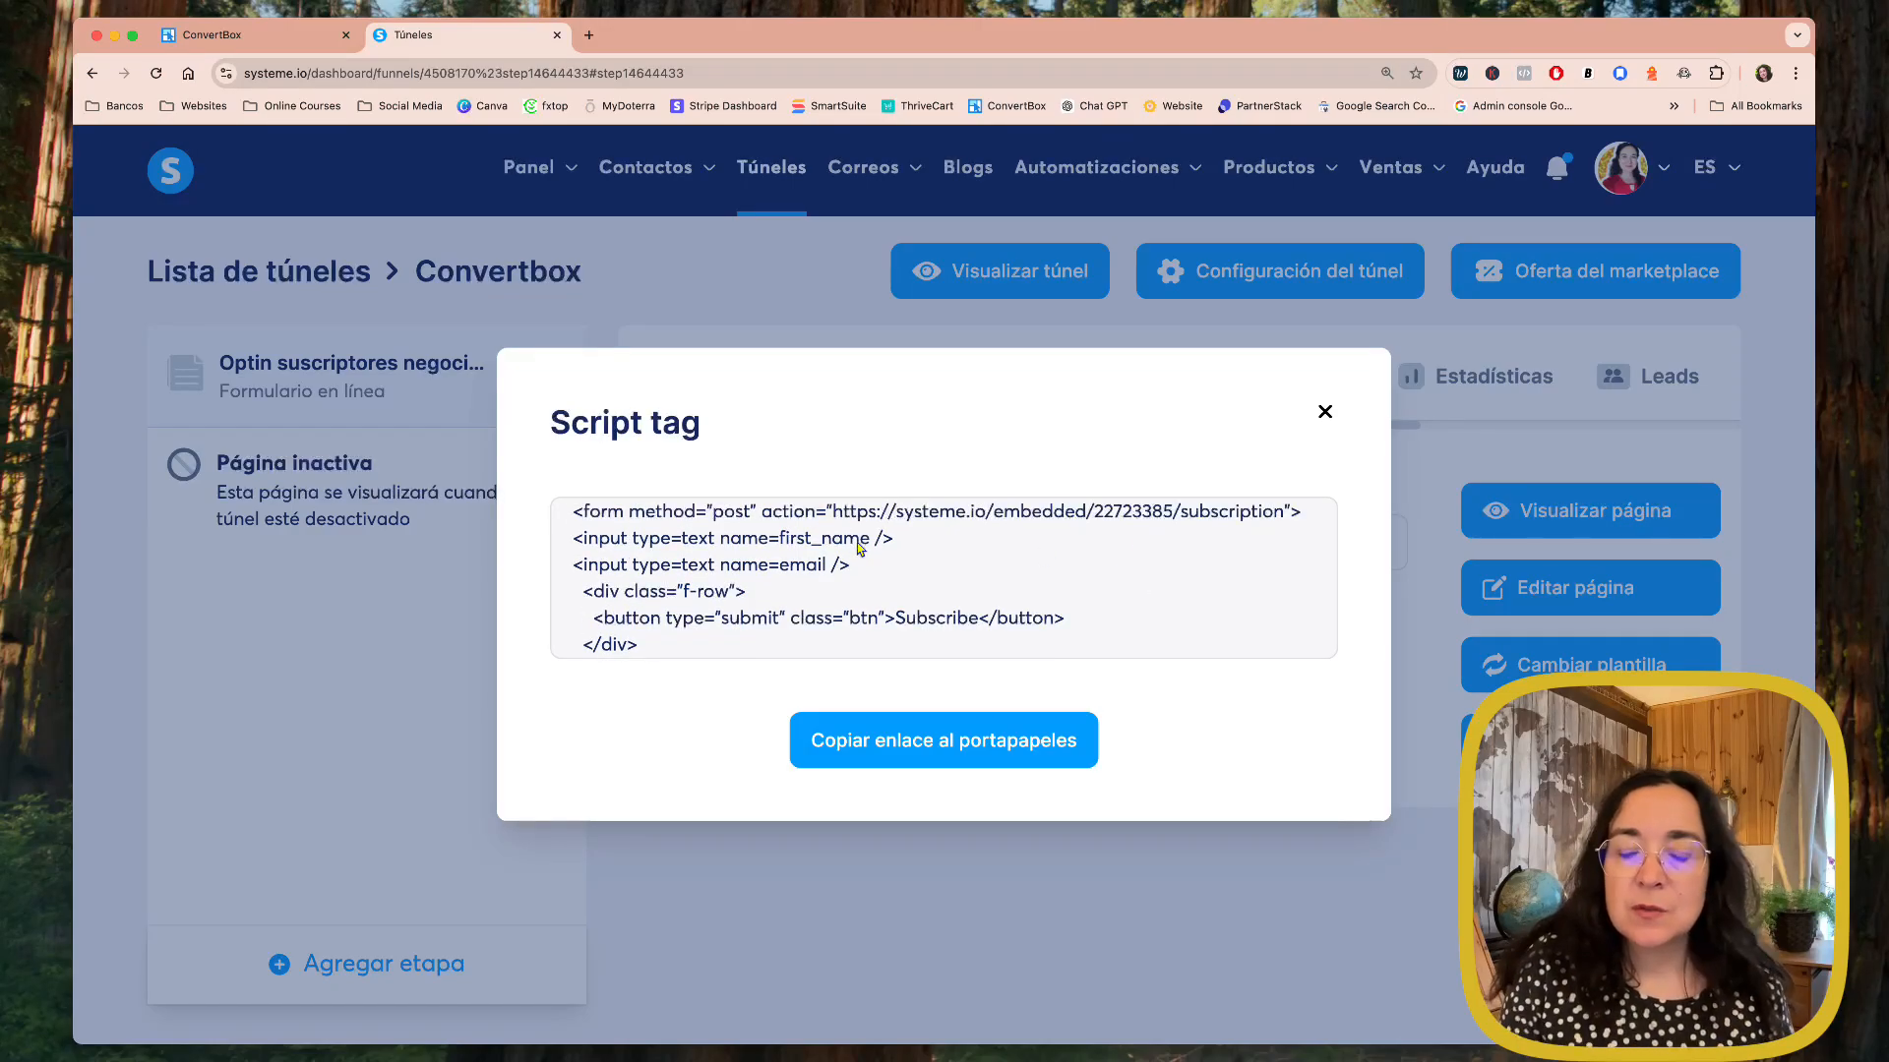
scroll(855, 583, "down", 1)
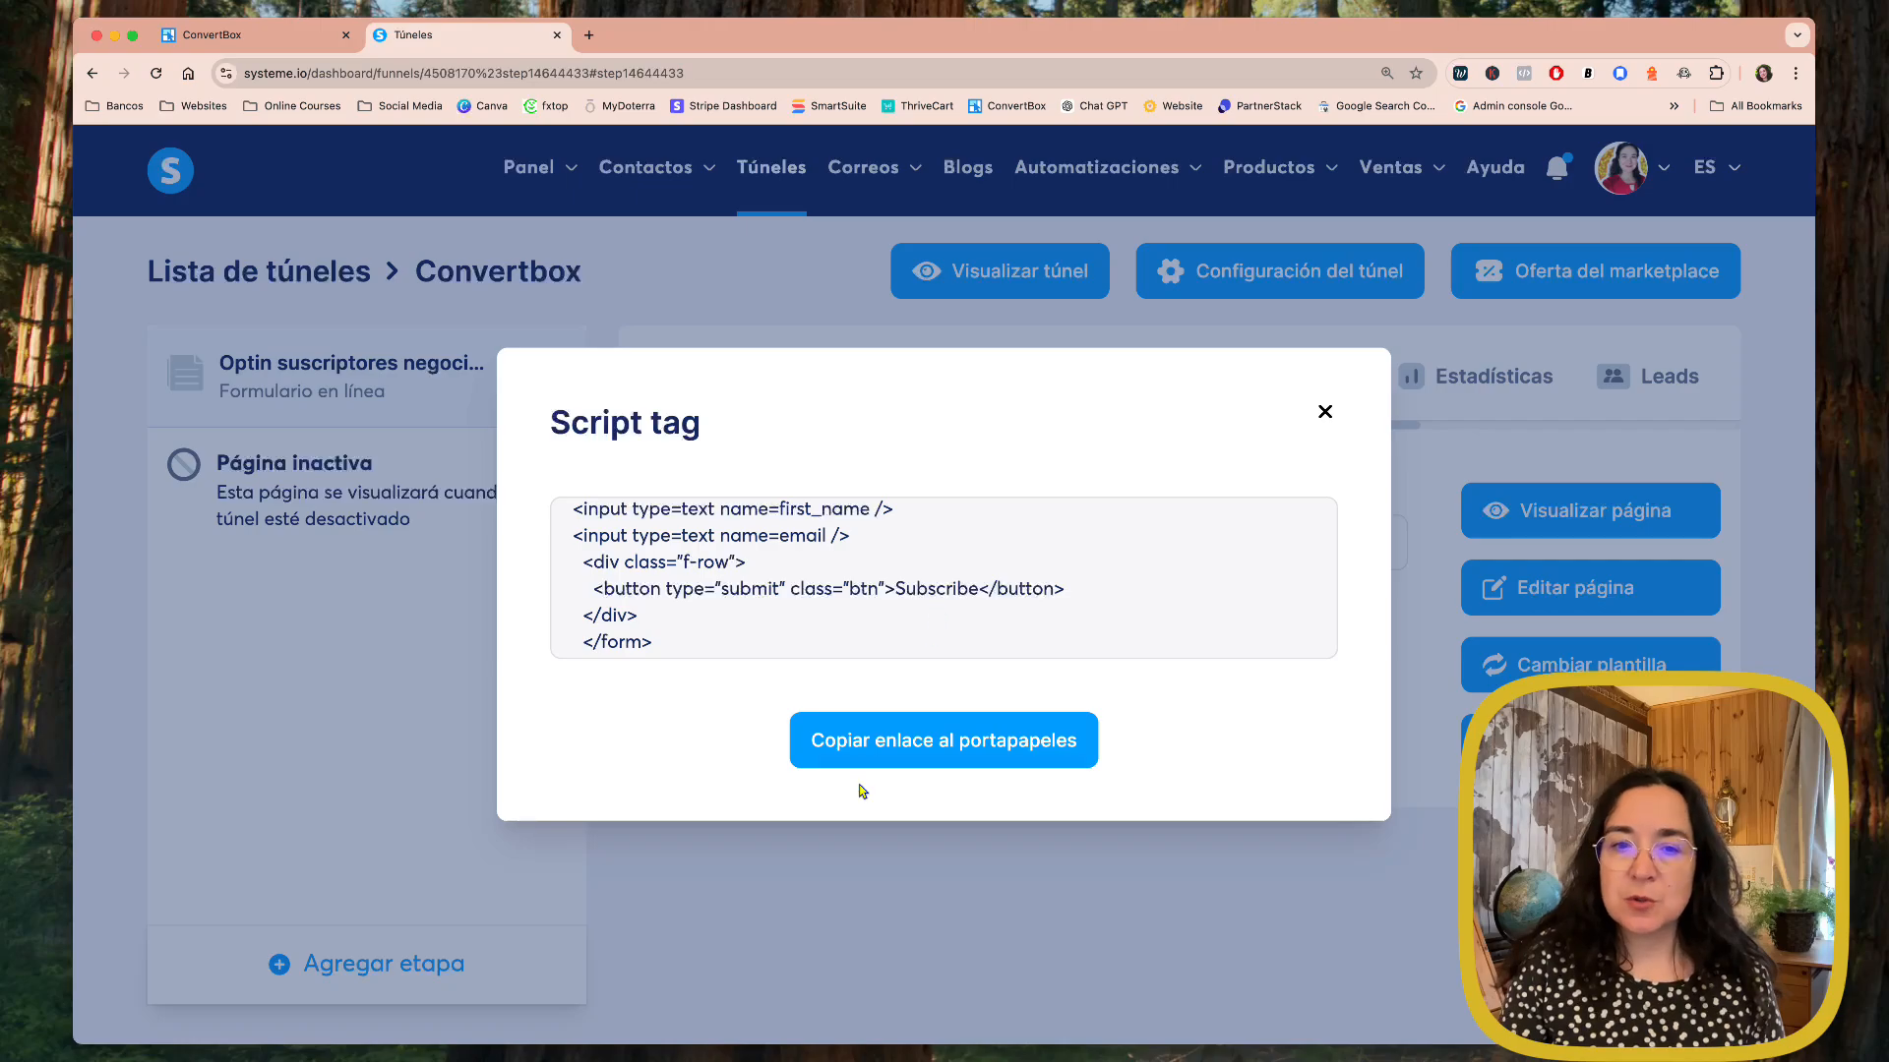
left_click(912, 759)
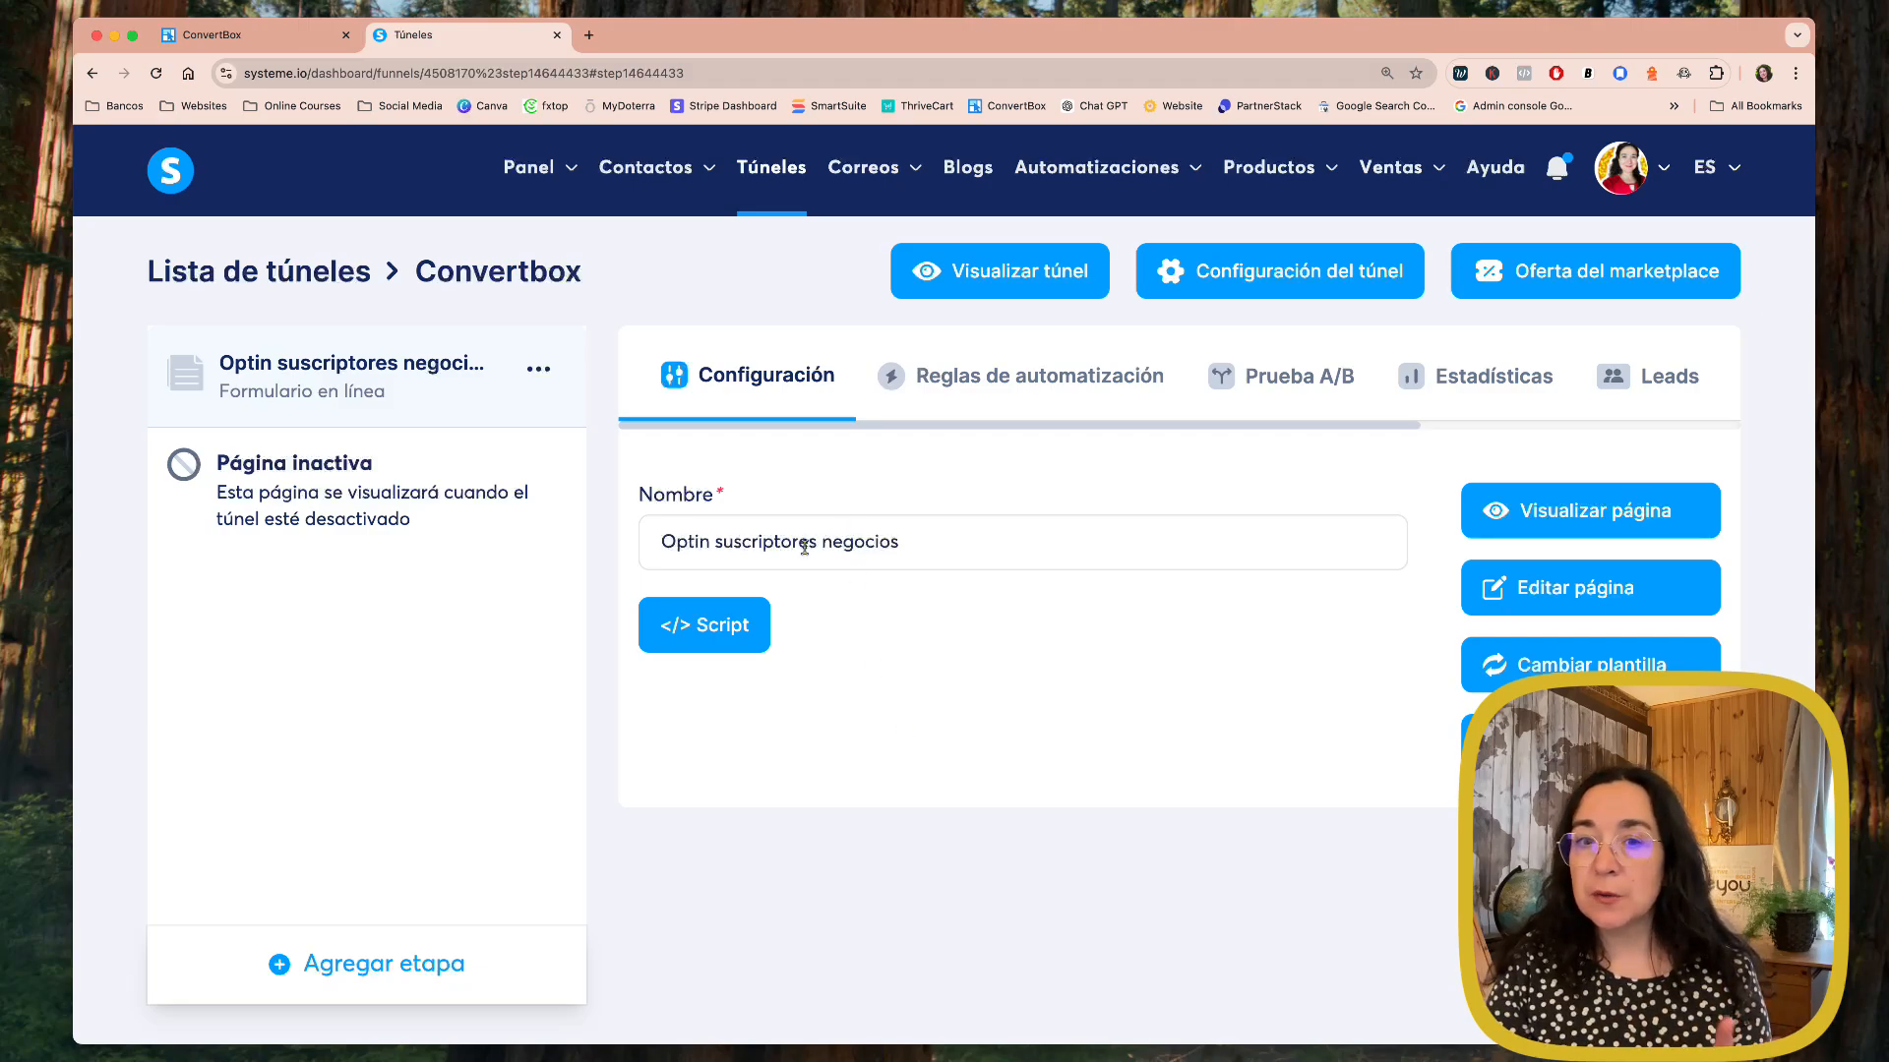
Step: Create an automation rule for the opt-in step with the trigger "Suscrito al formulario de la etapa del túnel"
left_click(1100, 382)
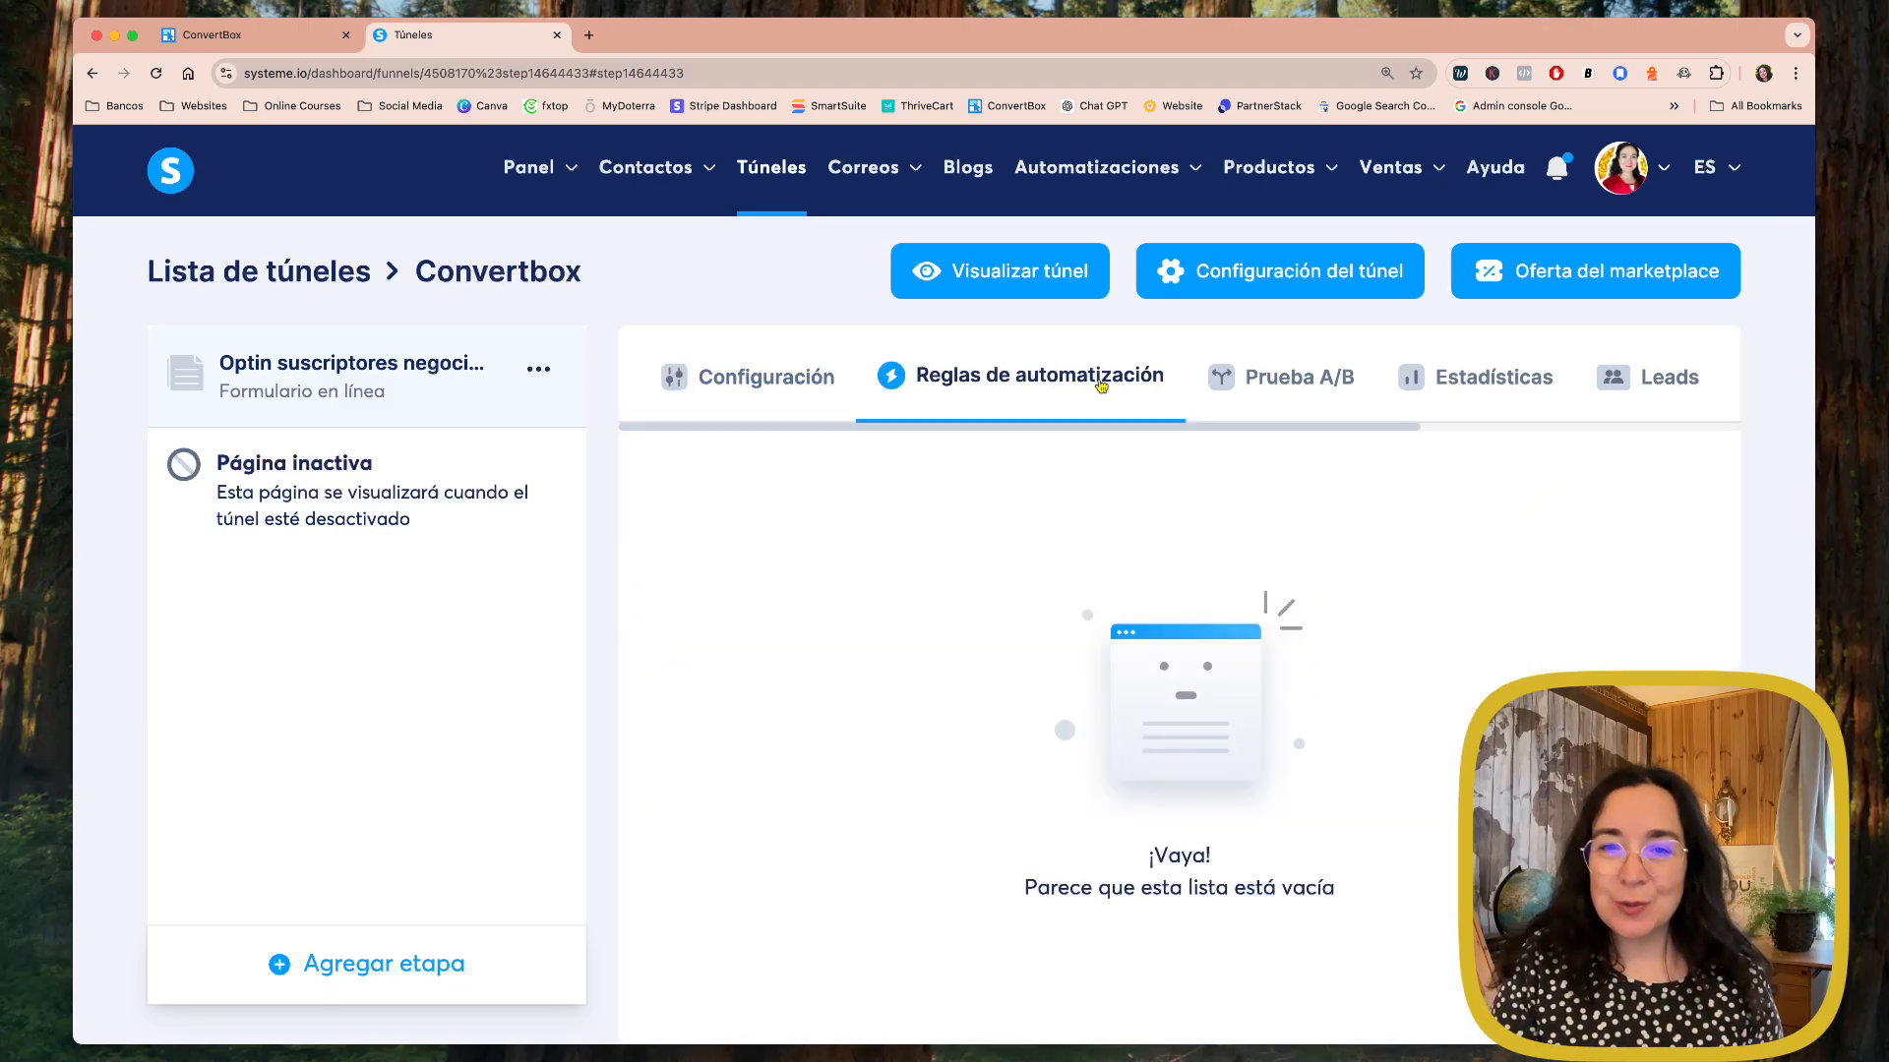
scroll(1311, 565, "down", 3)
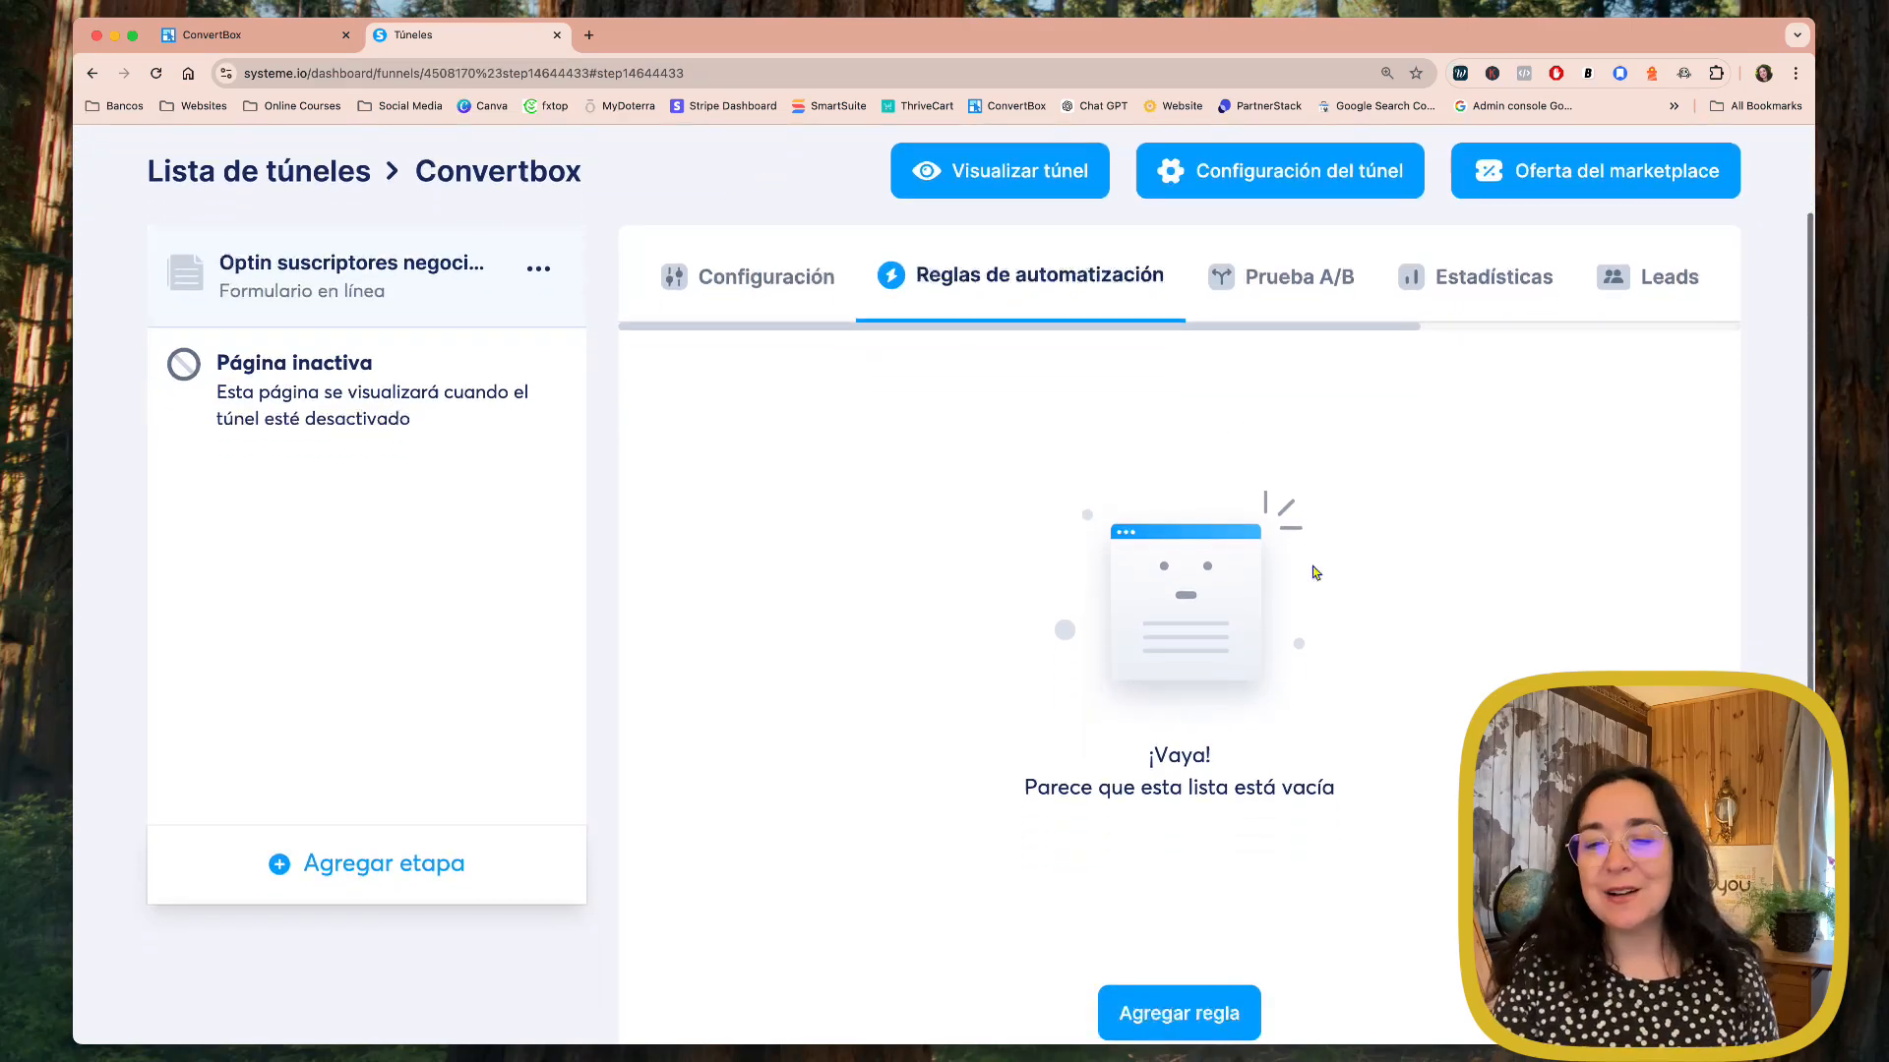
left_click(1214, 974)
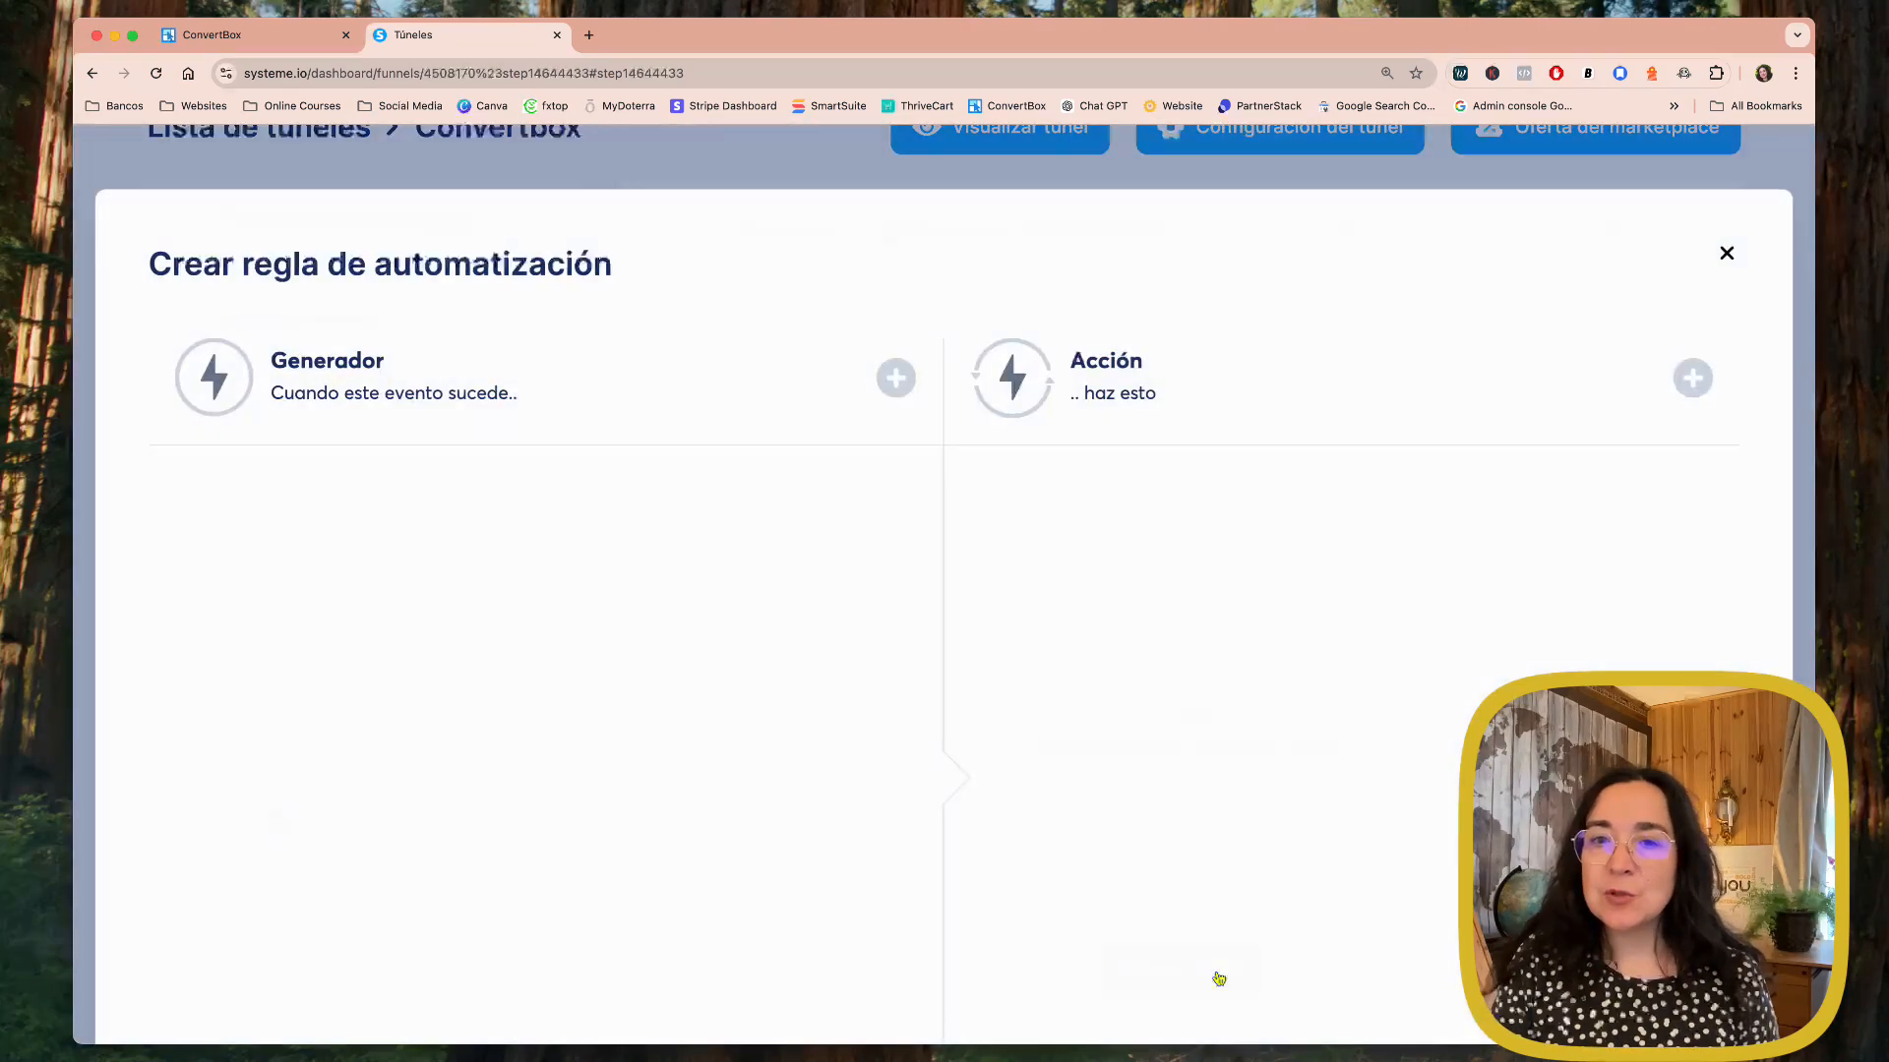
left_click(896, 378)
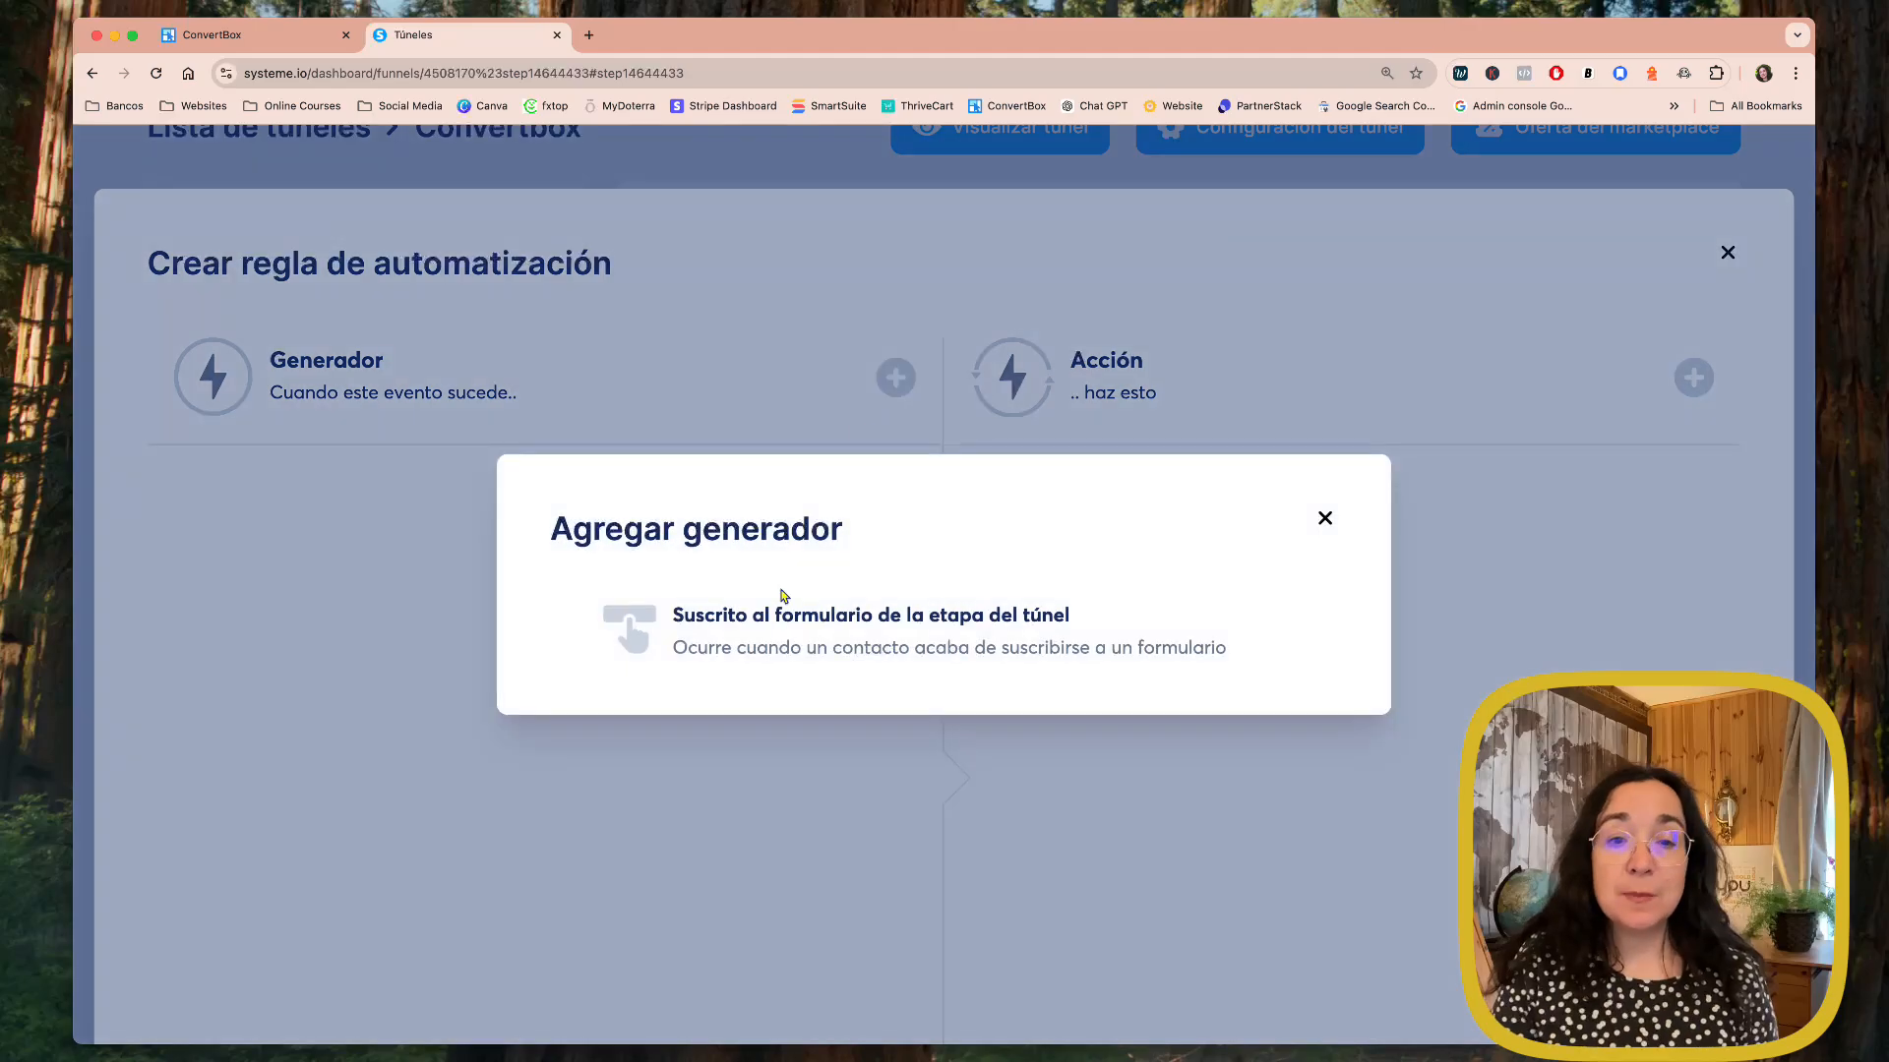
left_click(787, 651)
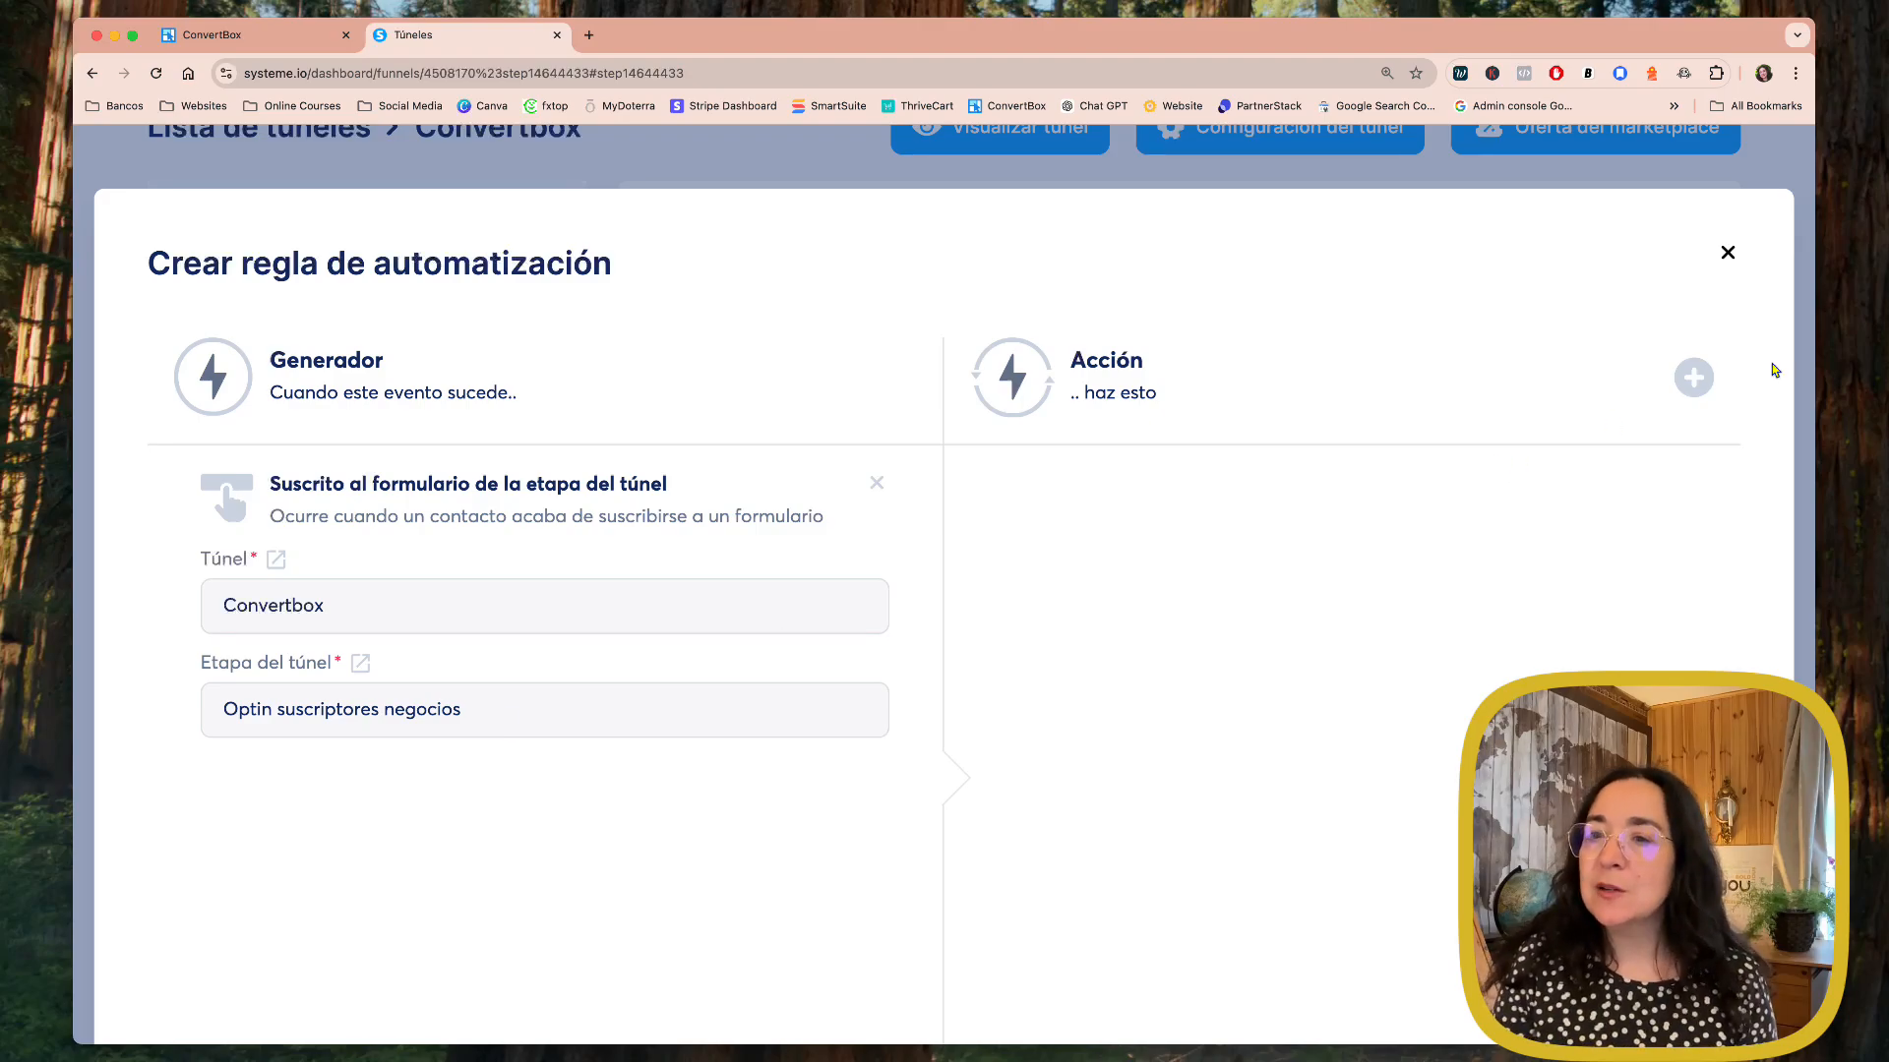
Step: Add an "Asignar una etiqueta" action to the rule with the tag "Subscriber - Emprendedores"
left_click(1694, 379)
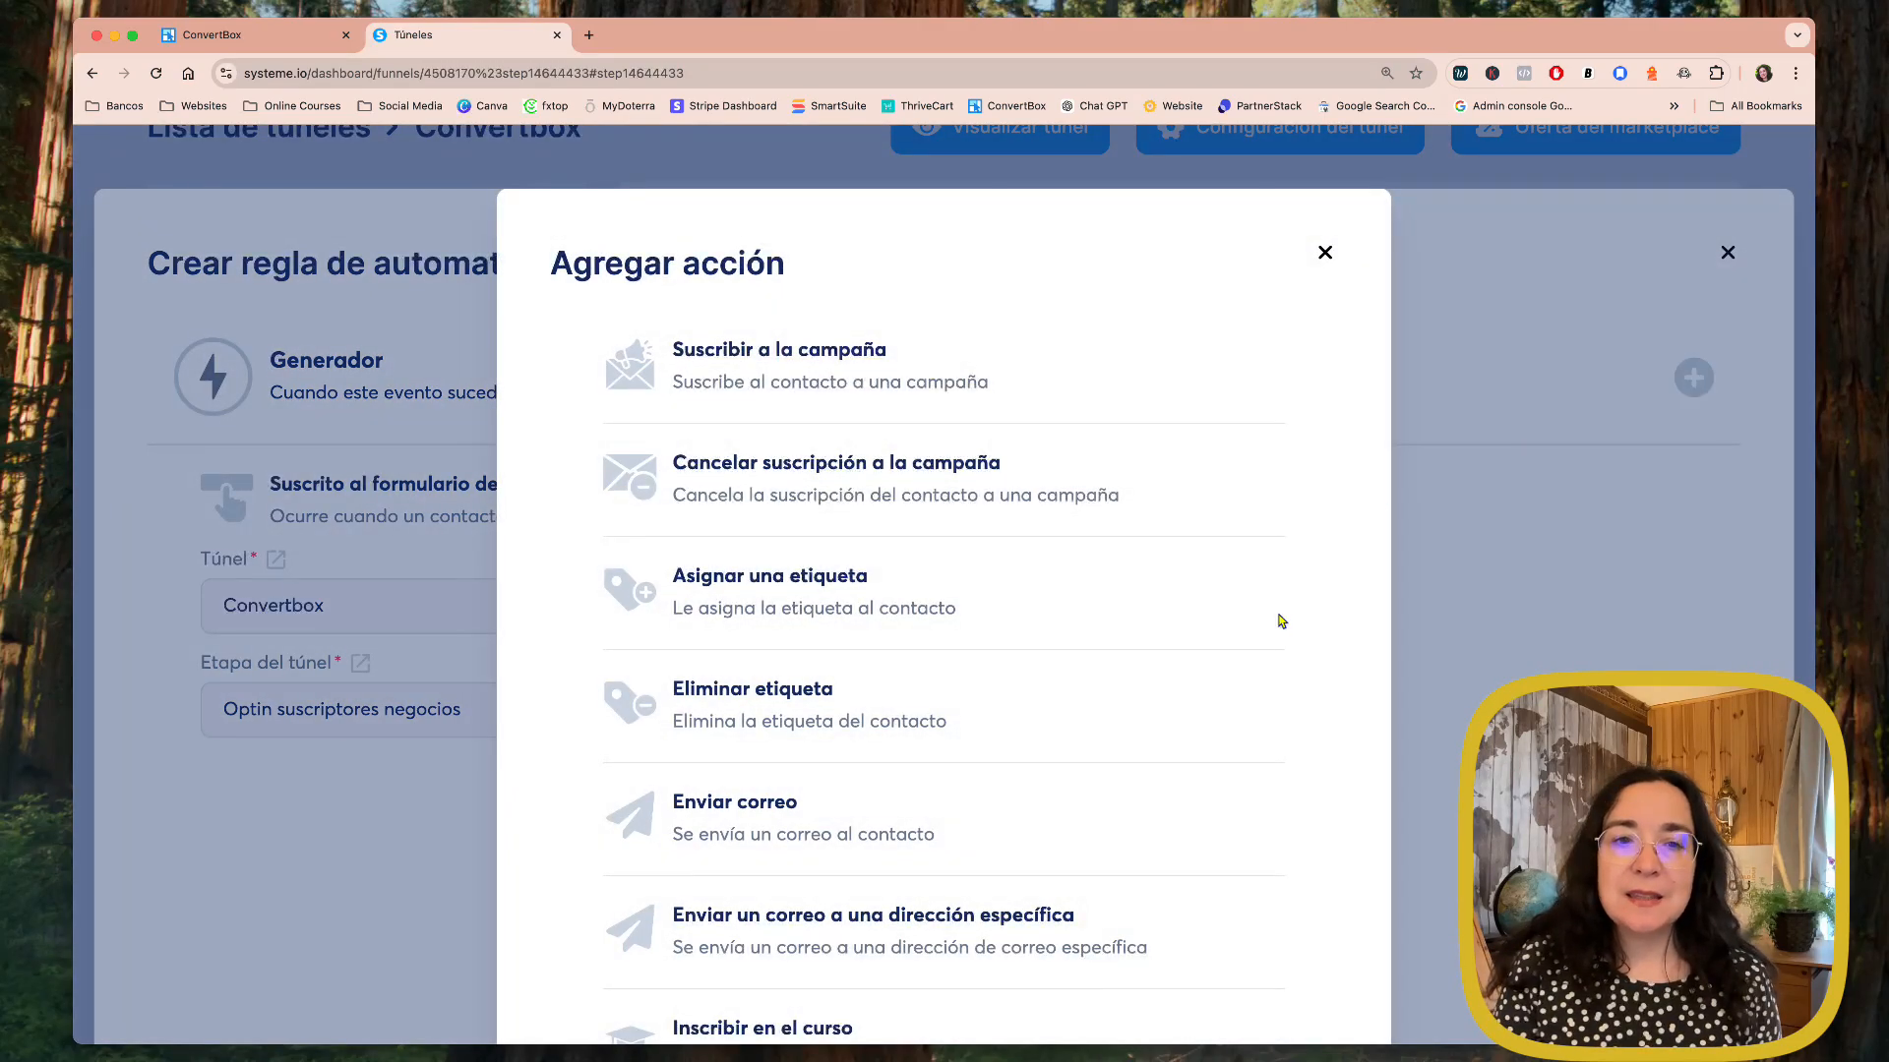
left_click(954, 618)
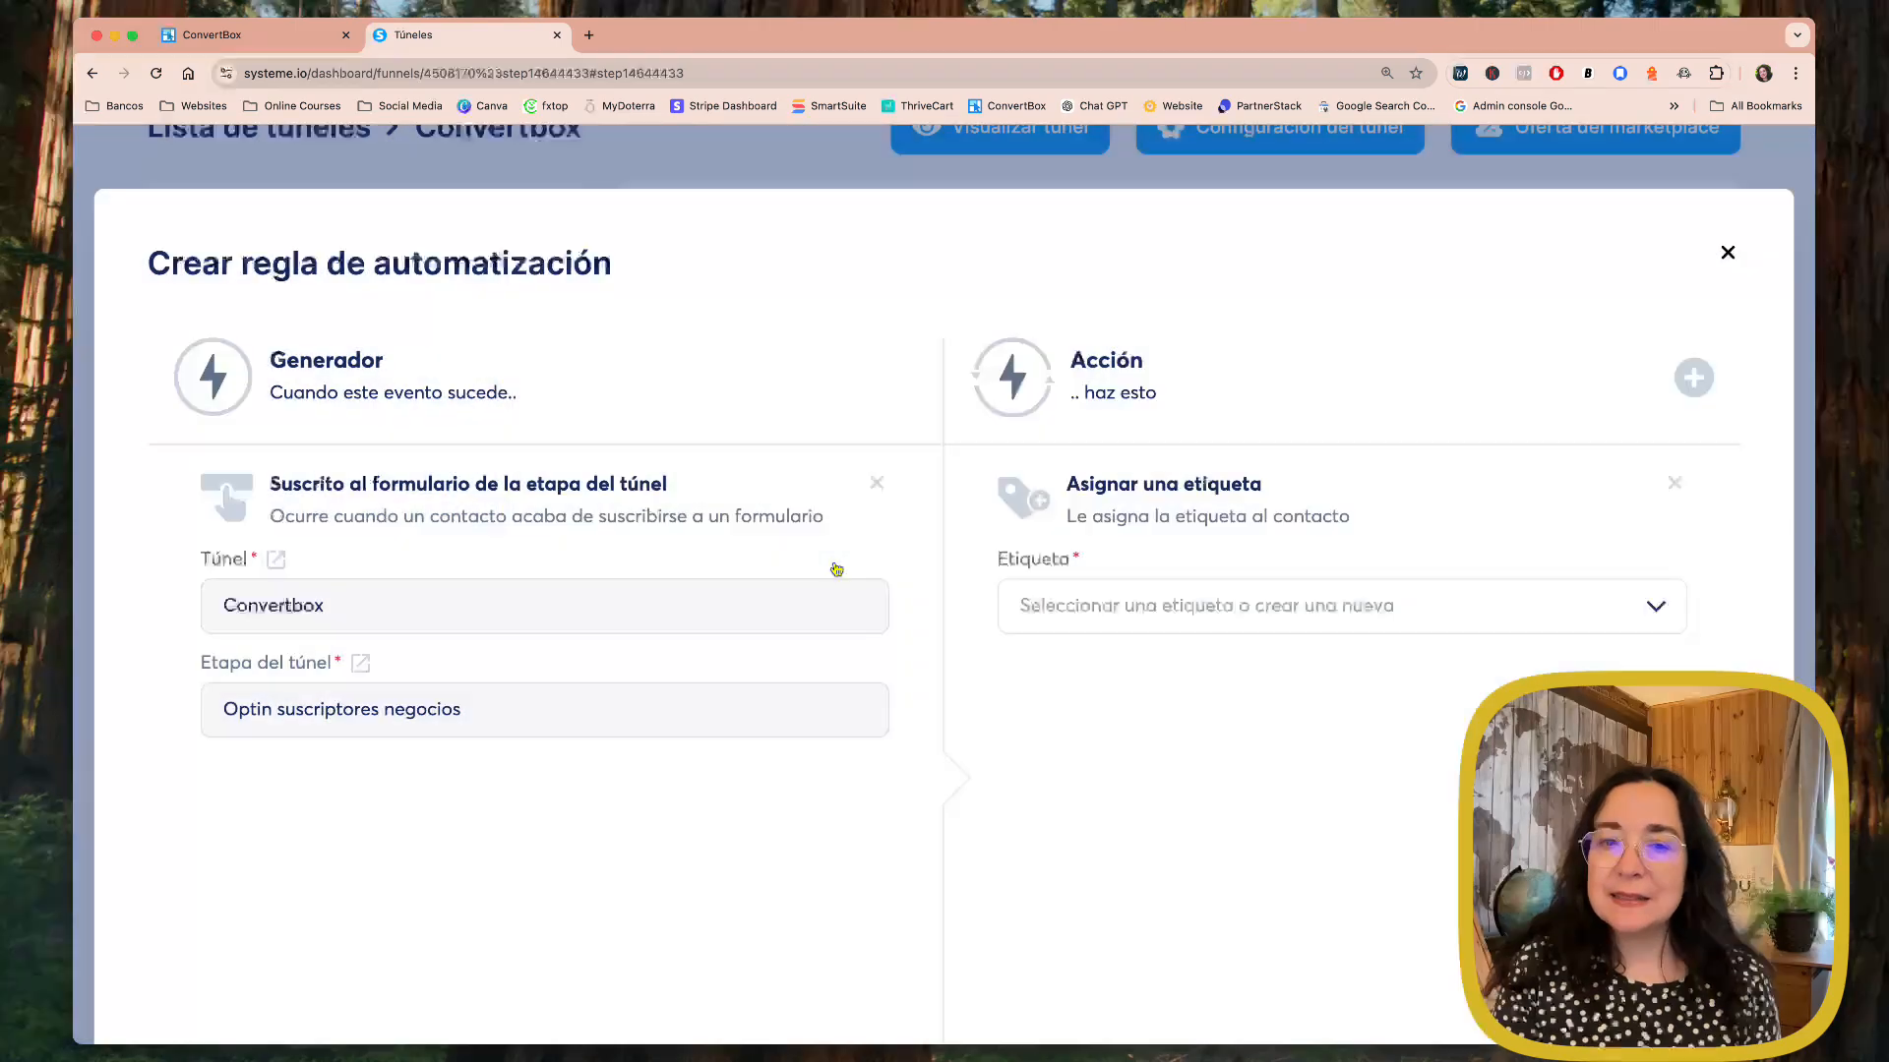
left_click(1163, 615)
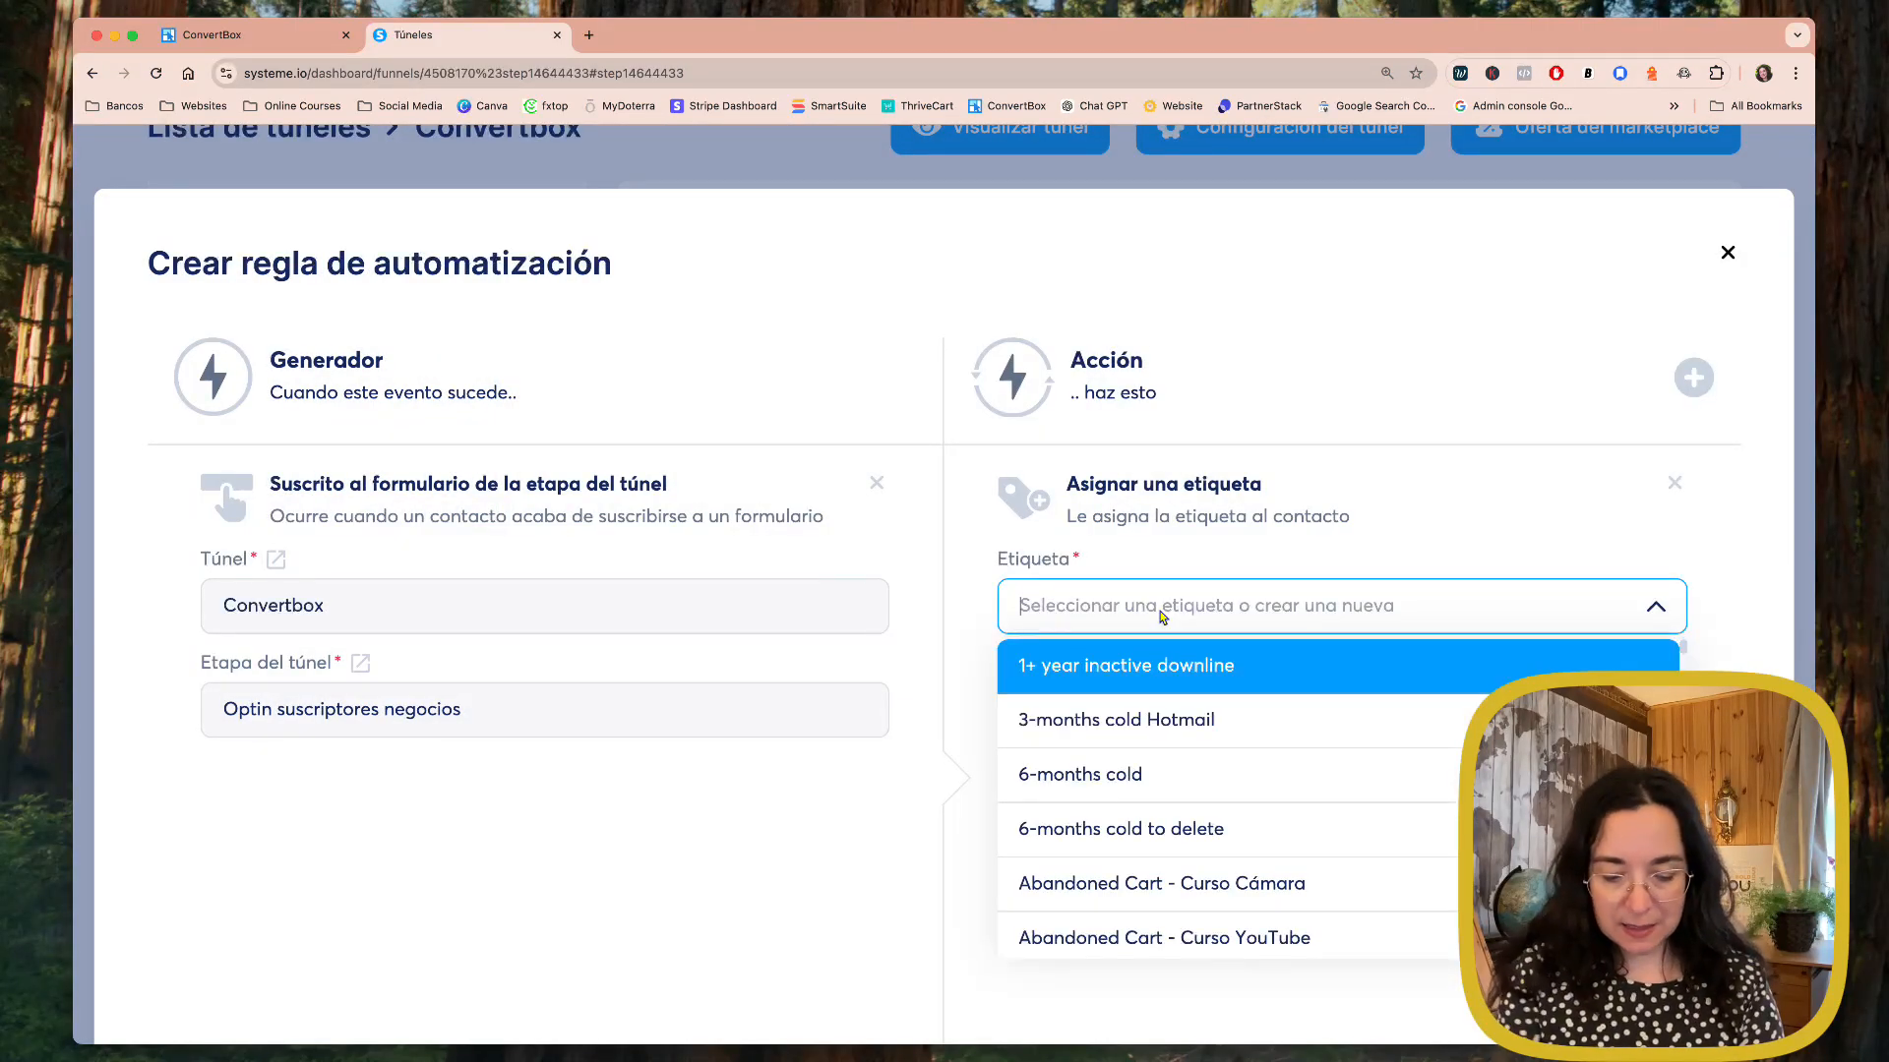
type("subs")
scroll(1155, 852, "down", 2)
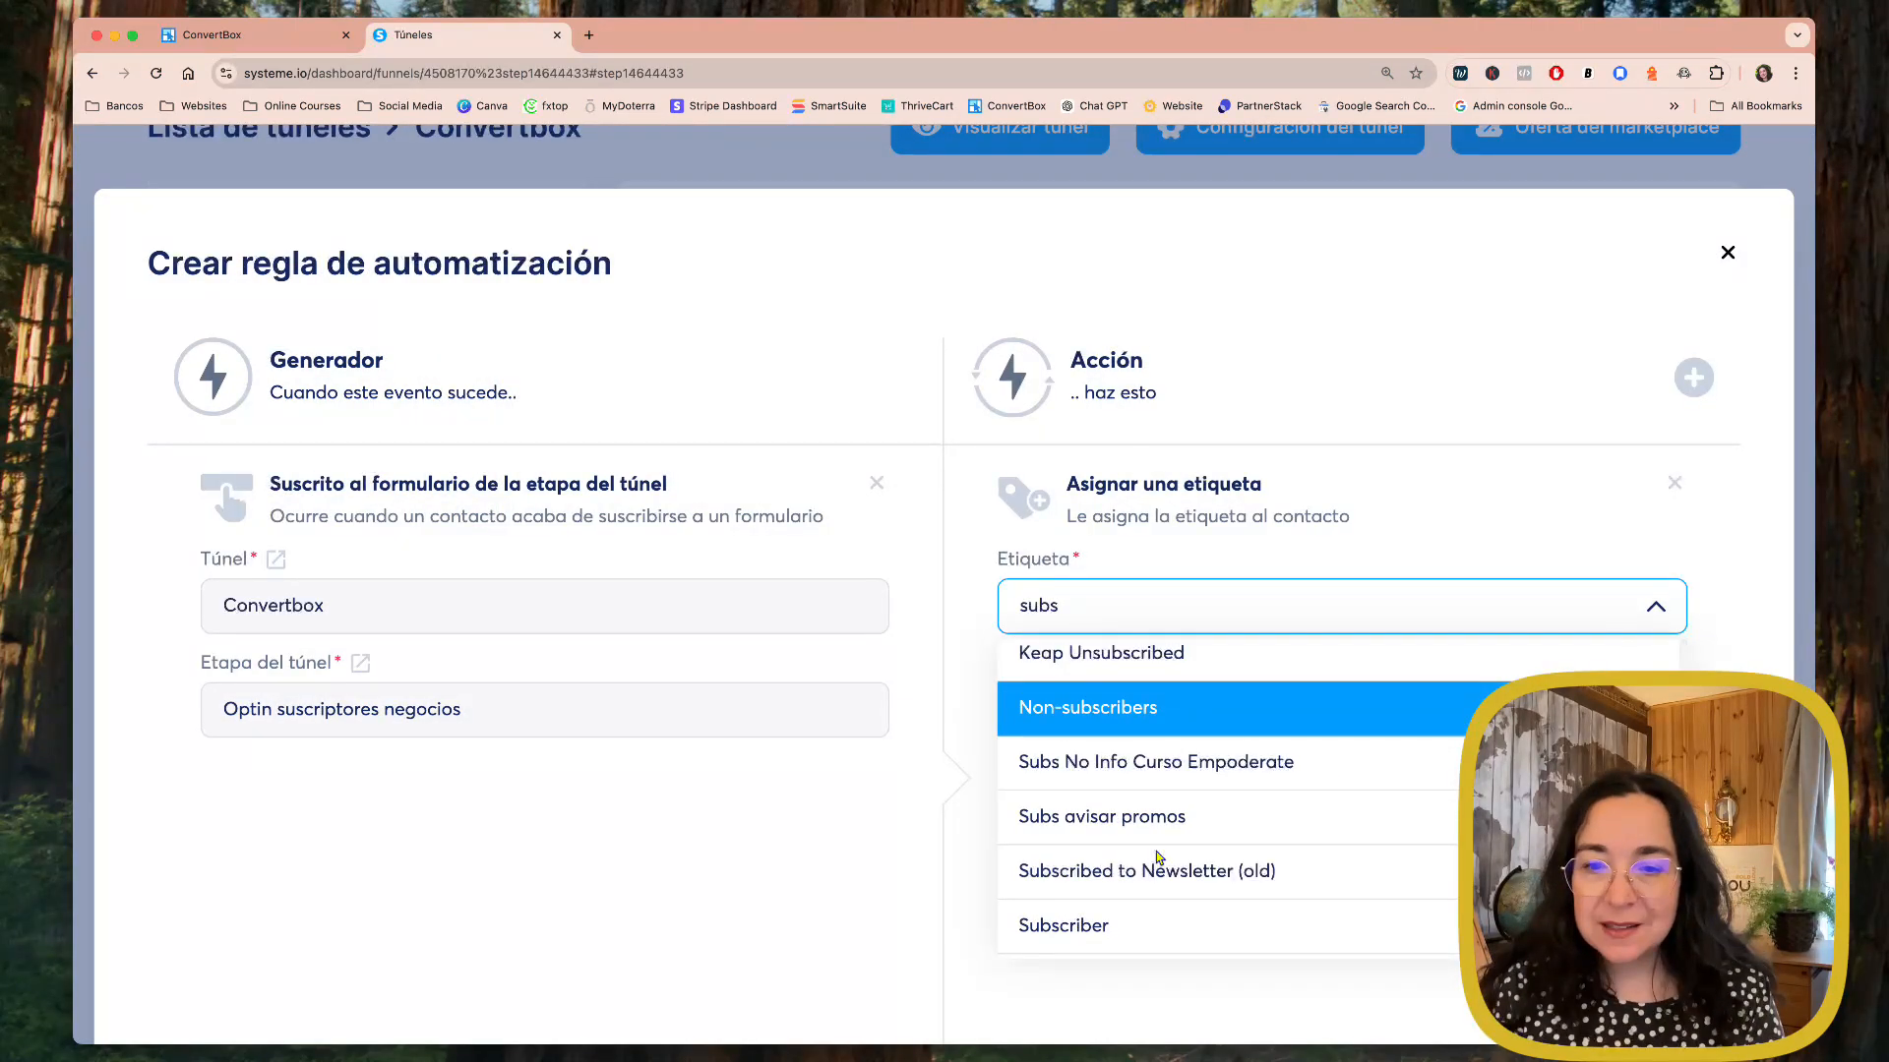
scroll(1155, 861, "down", 2)
left_click(1157, 866)
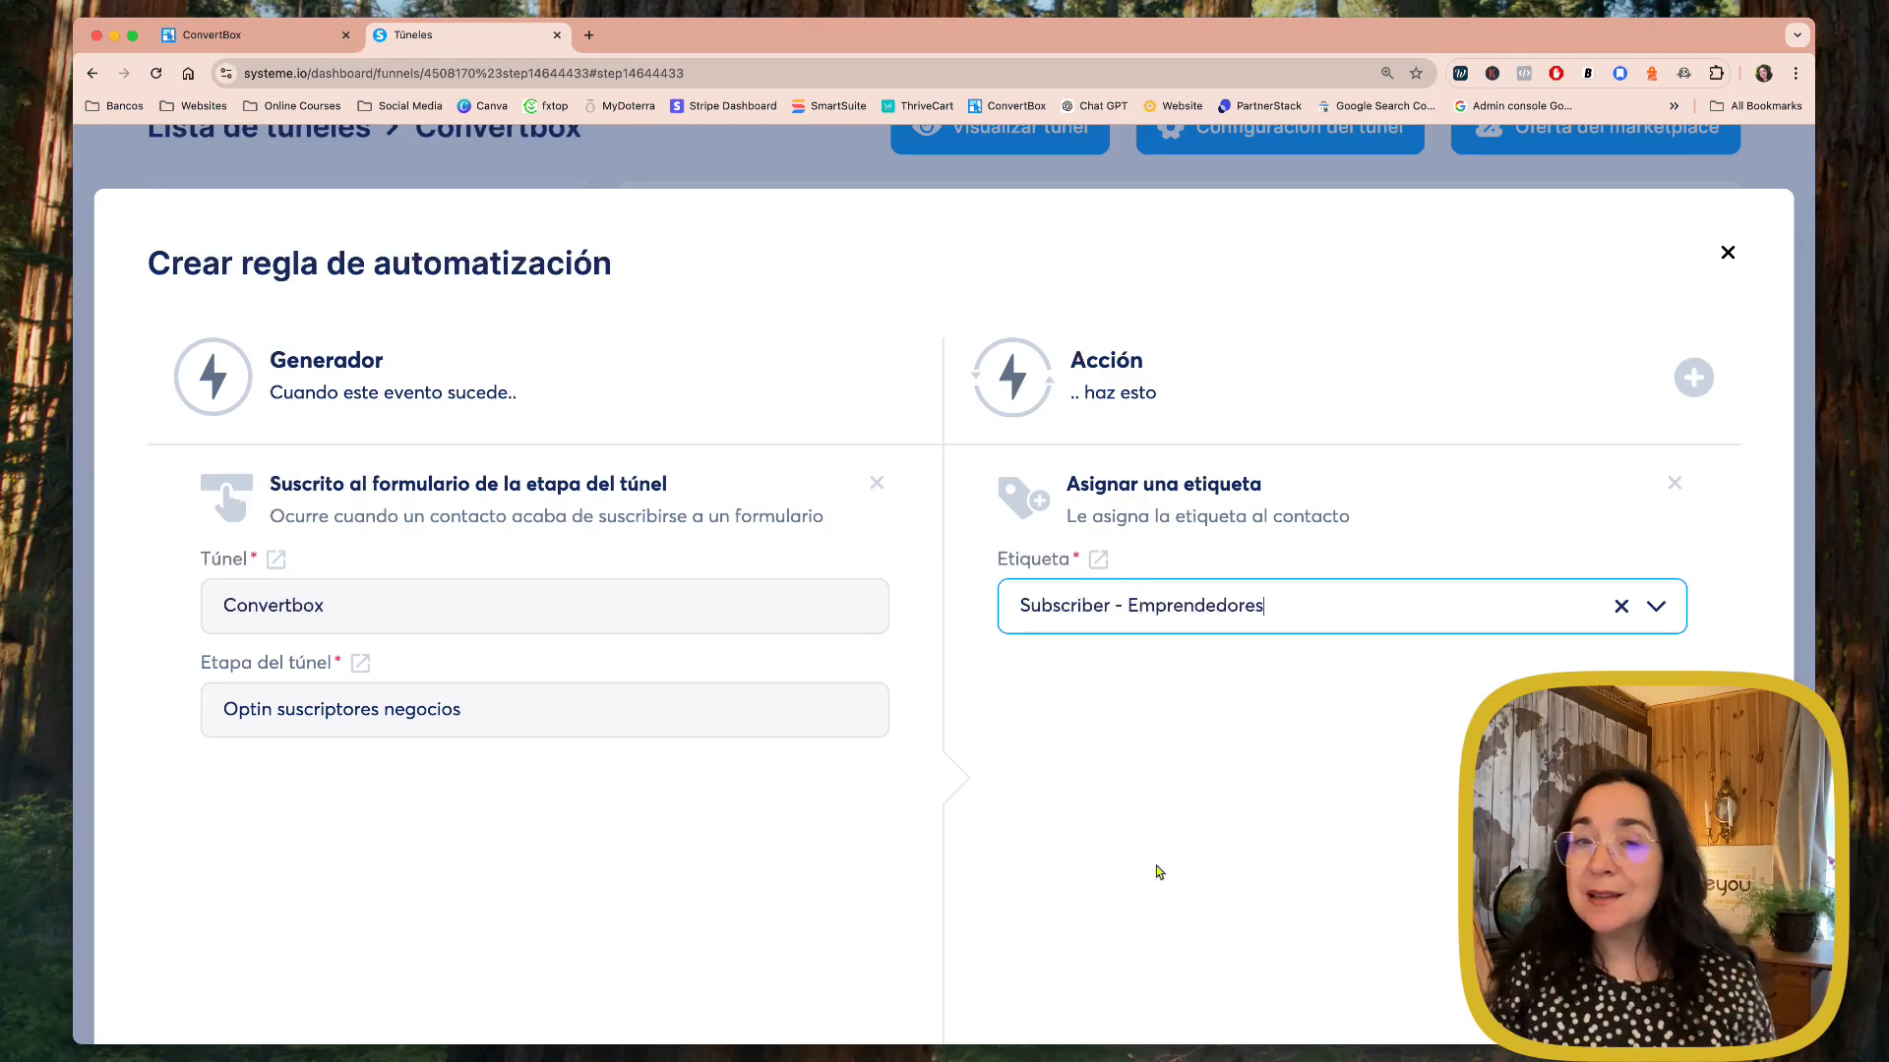
left_click(1157, 872)
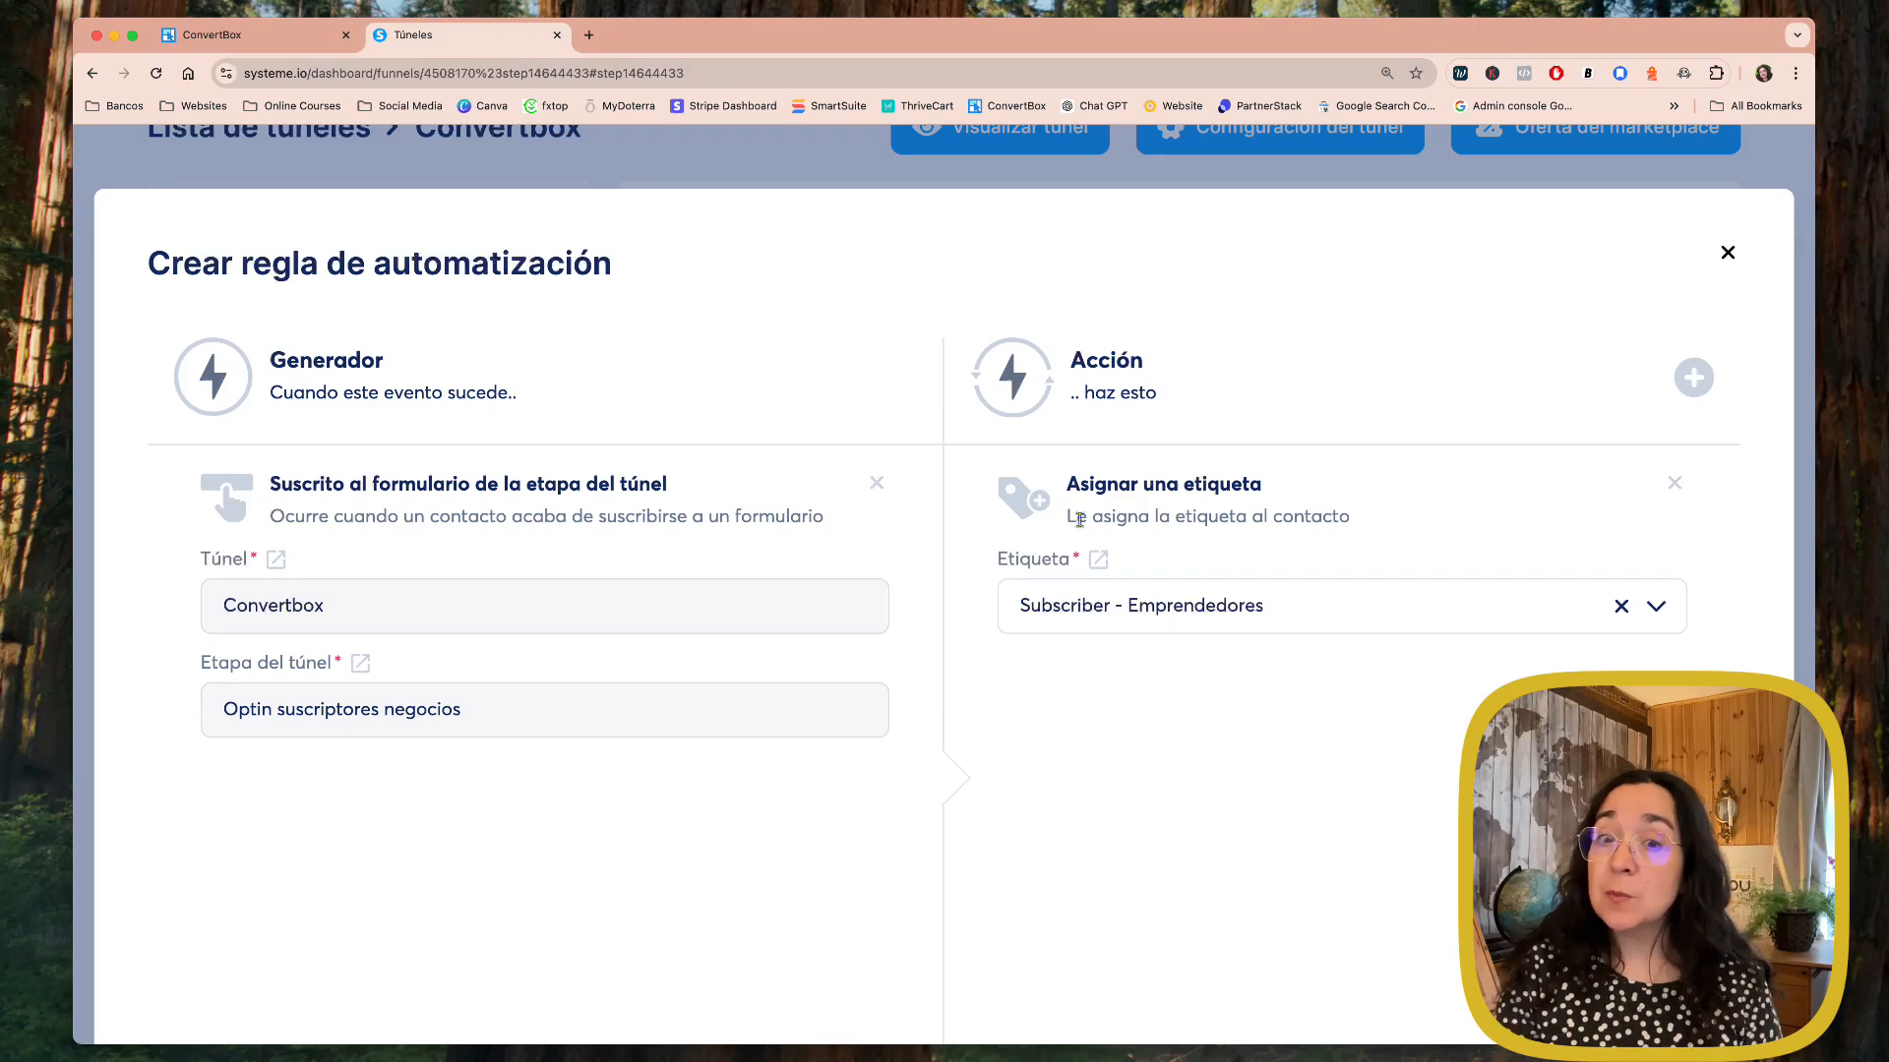
Step: Add a "Suscribir a la campaña" action with the campaign "Nuevo suscriptor emprendedores", save the rule, and return to the step's configuration
left_click(1693, 377)
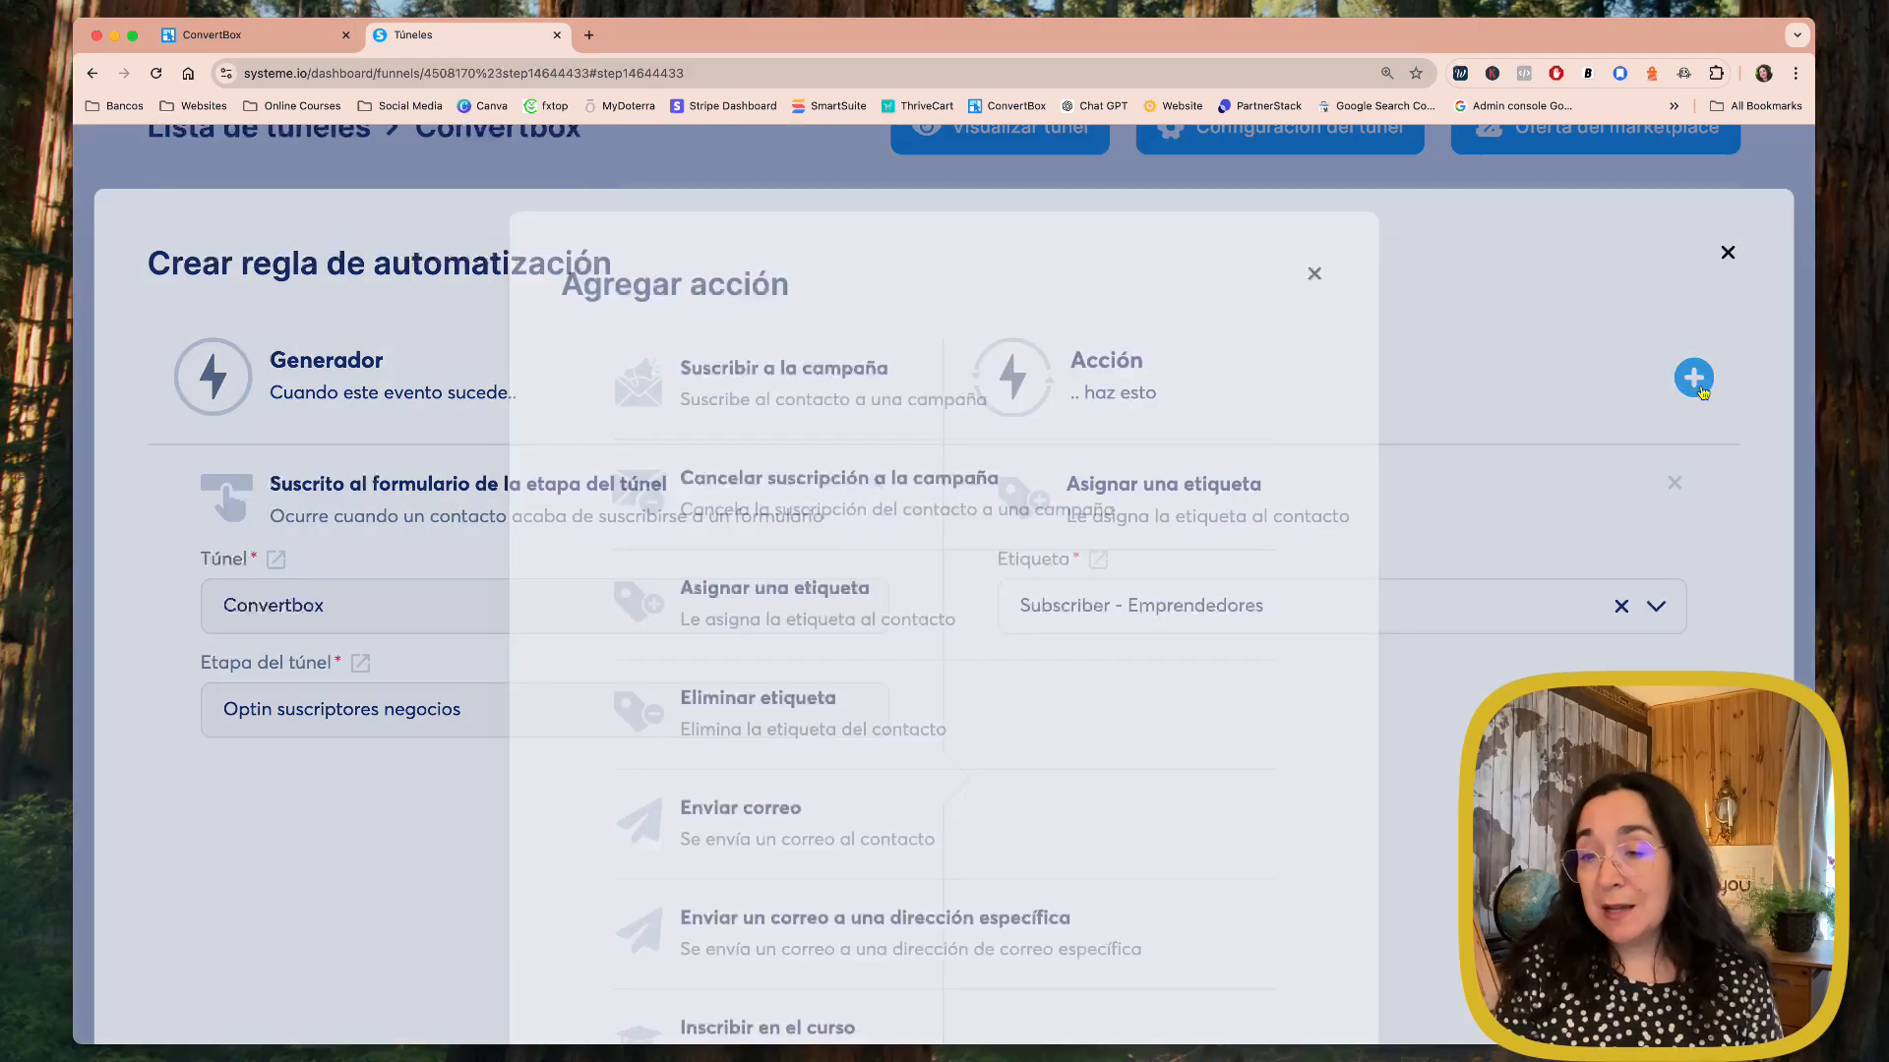
left_click(888, 376)
left_click(1111, 831)
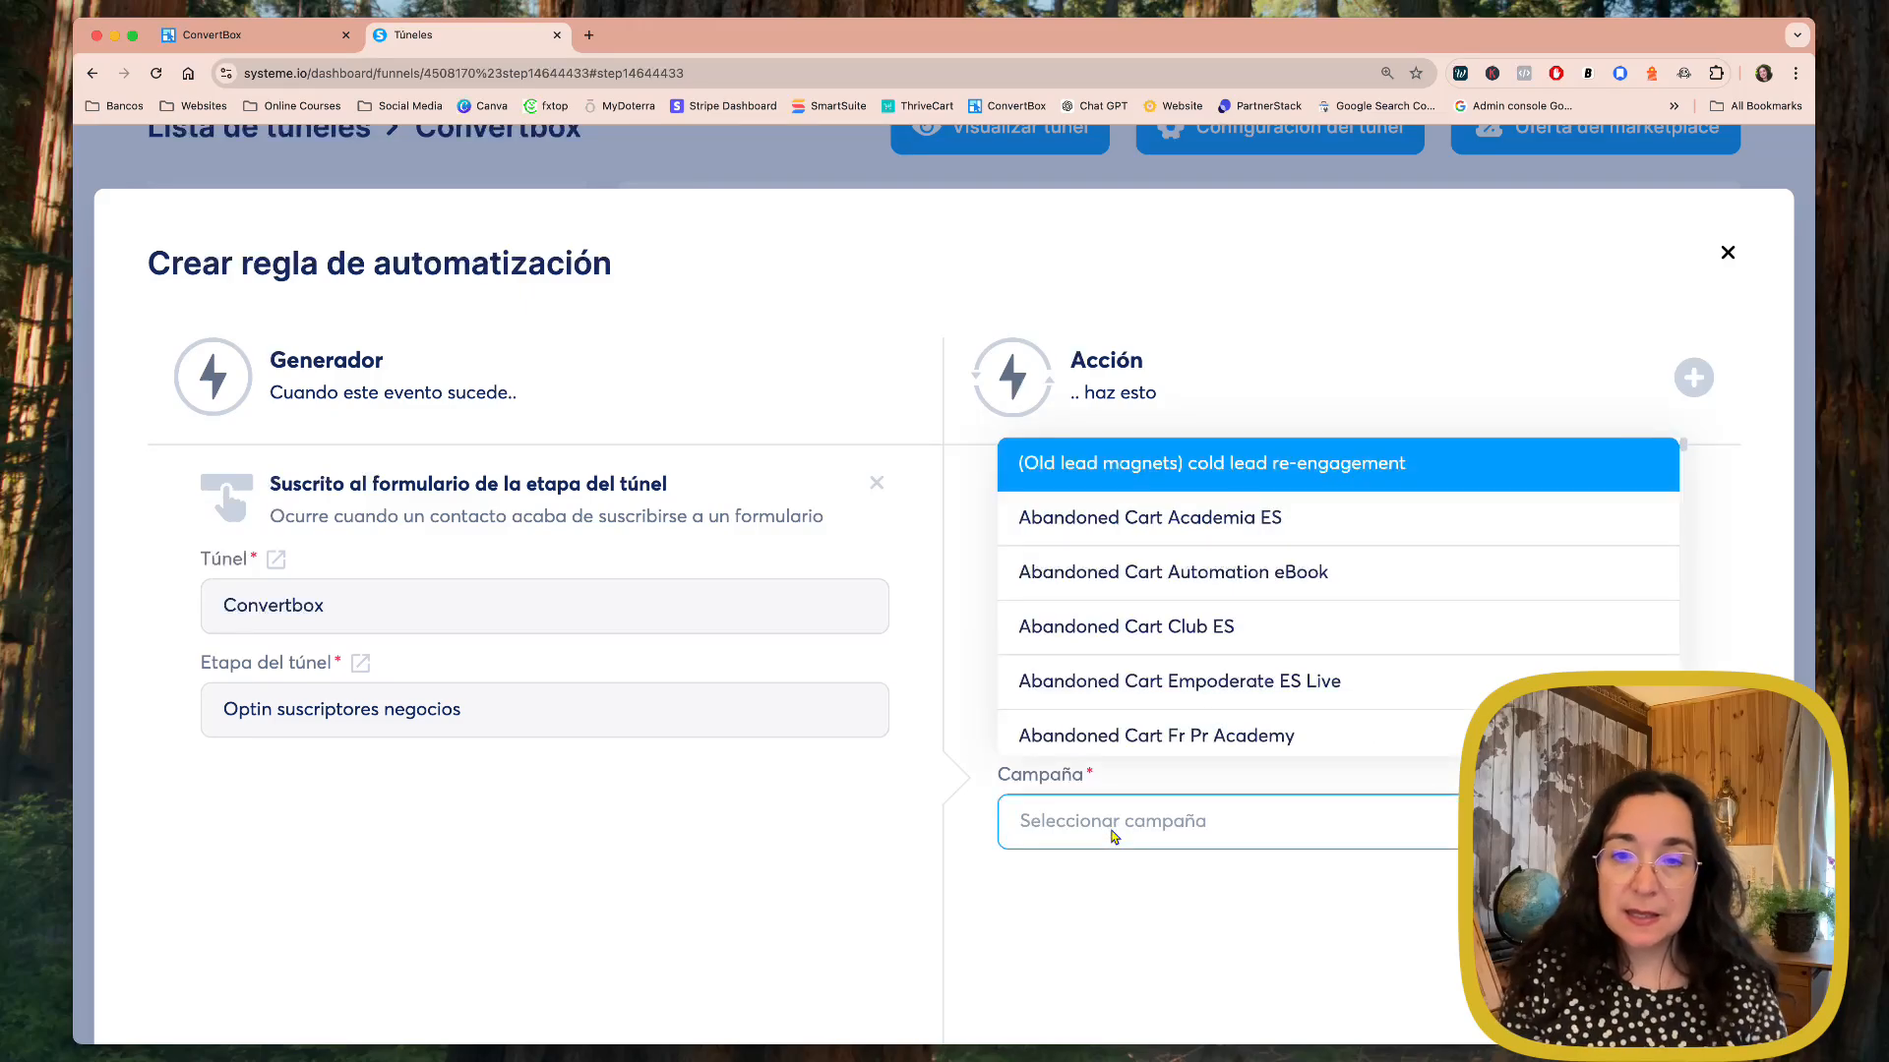
type("empr")
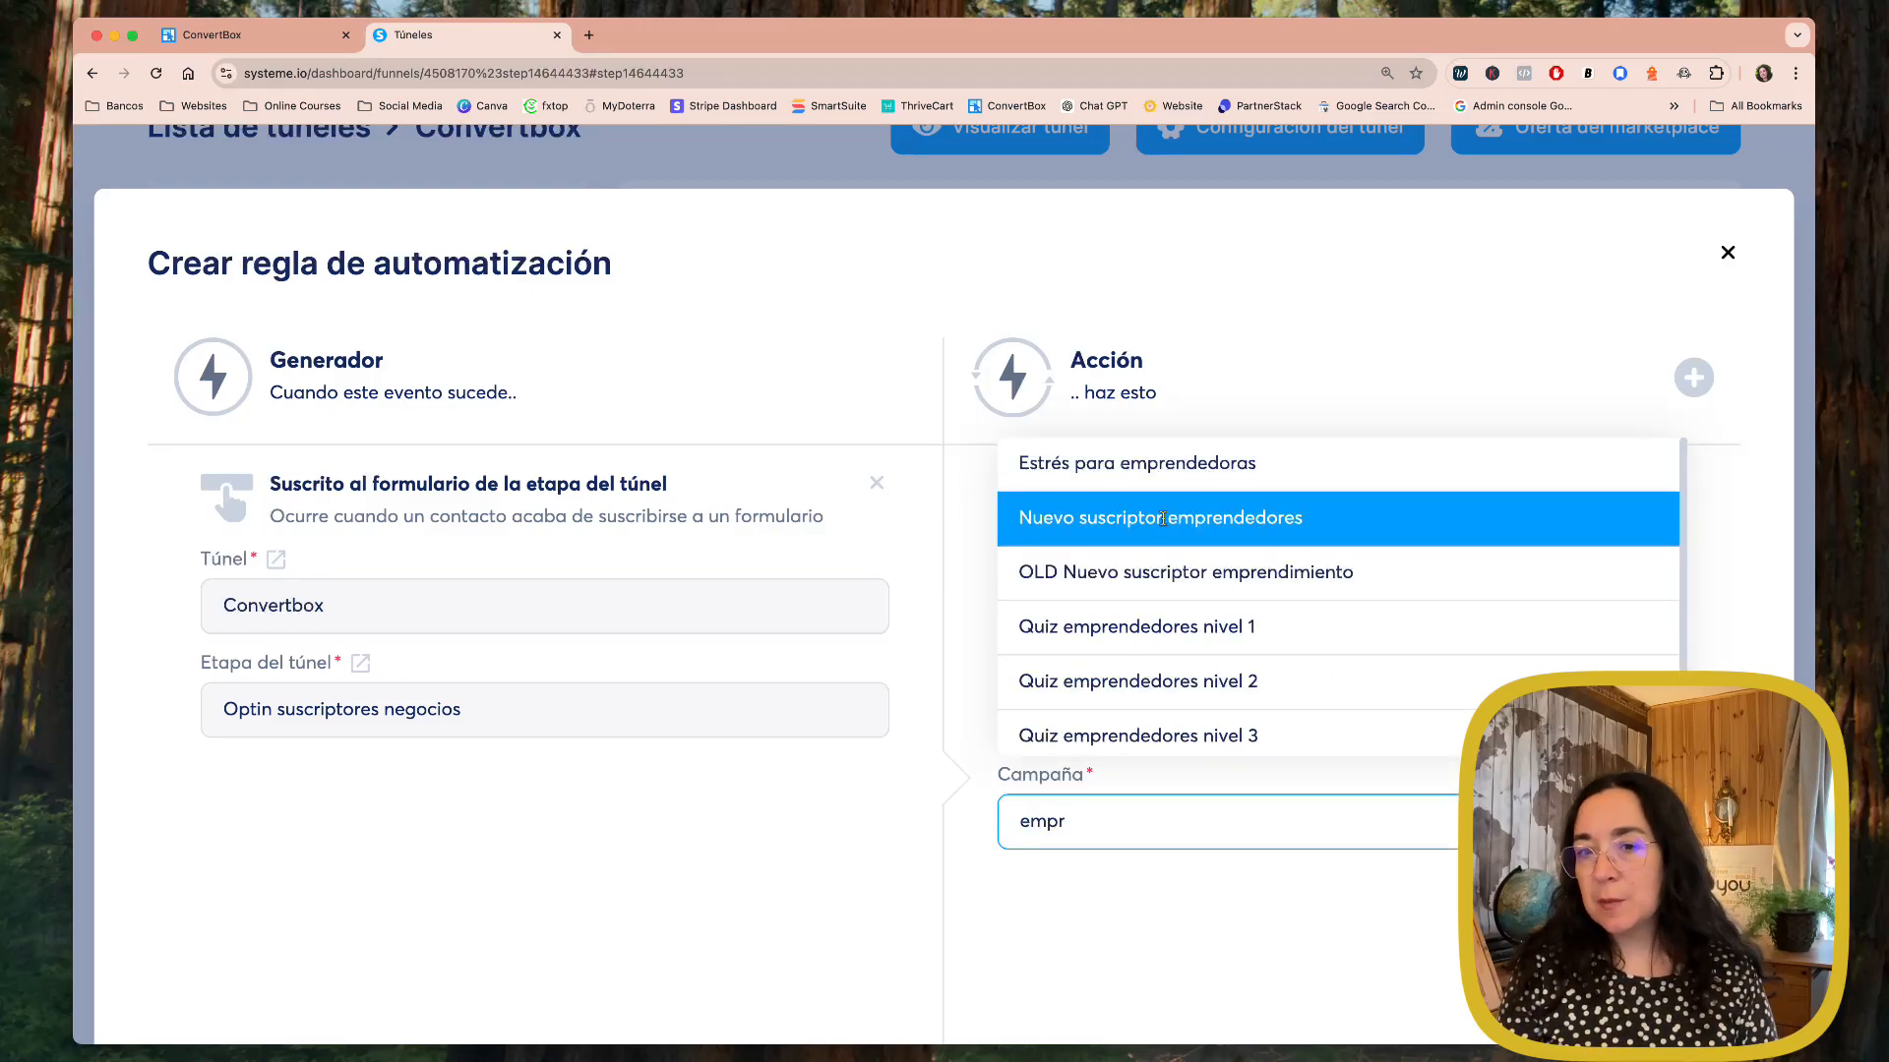
left_click(1161, 518)
left_click(1202, 962)
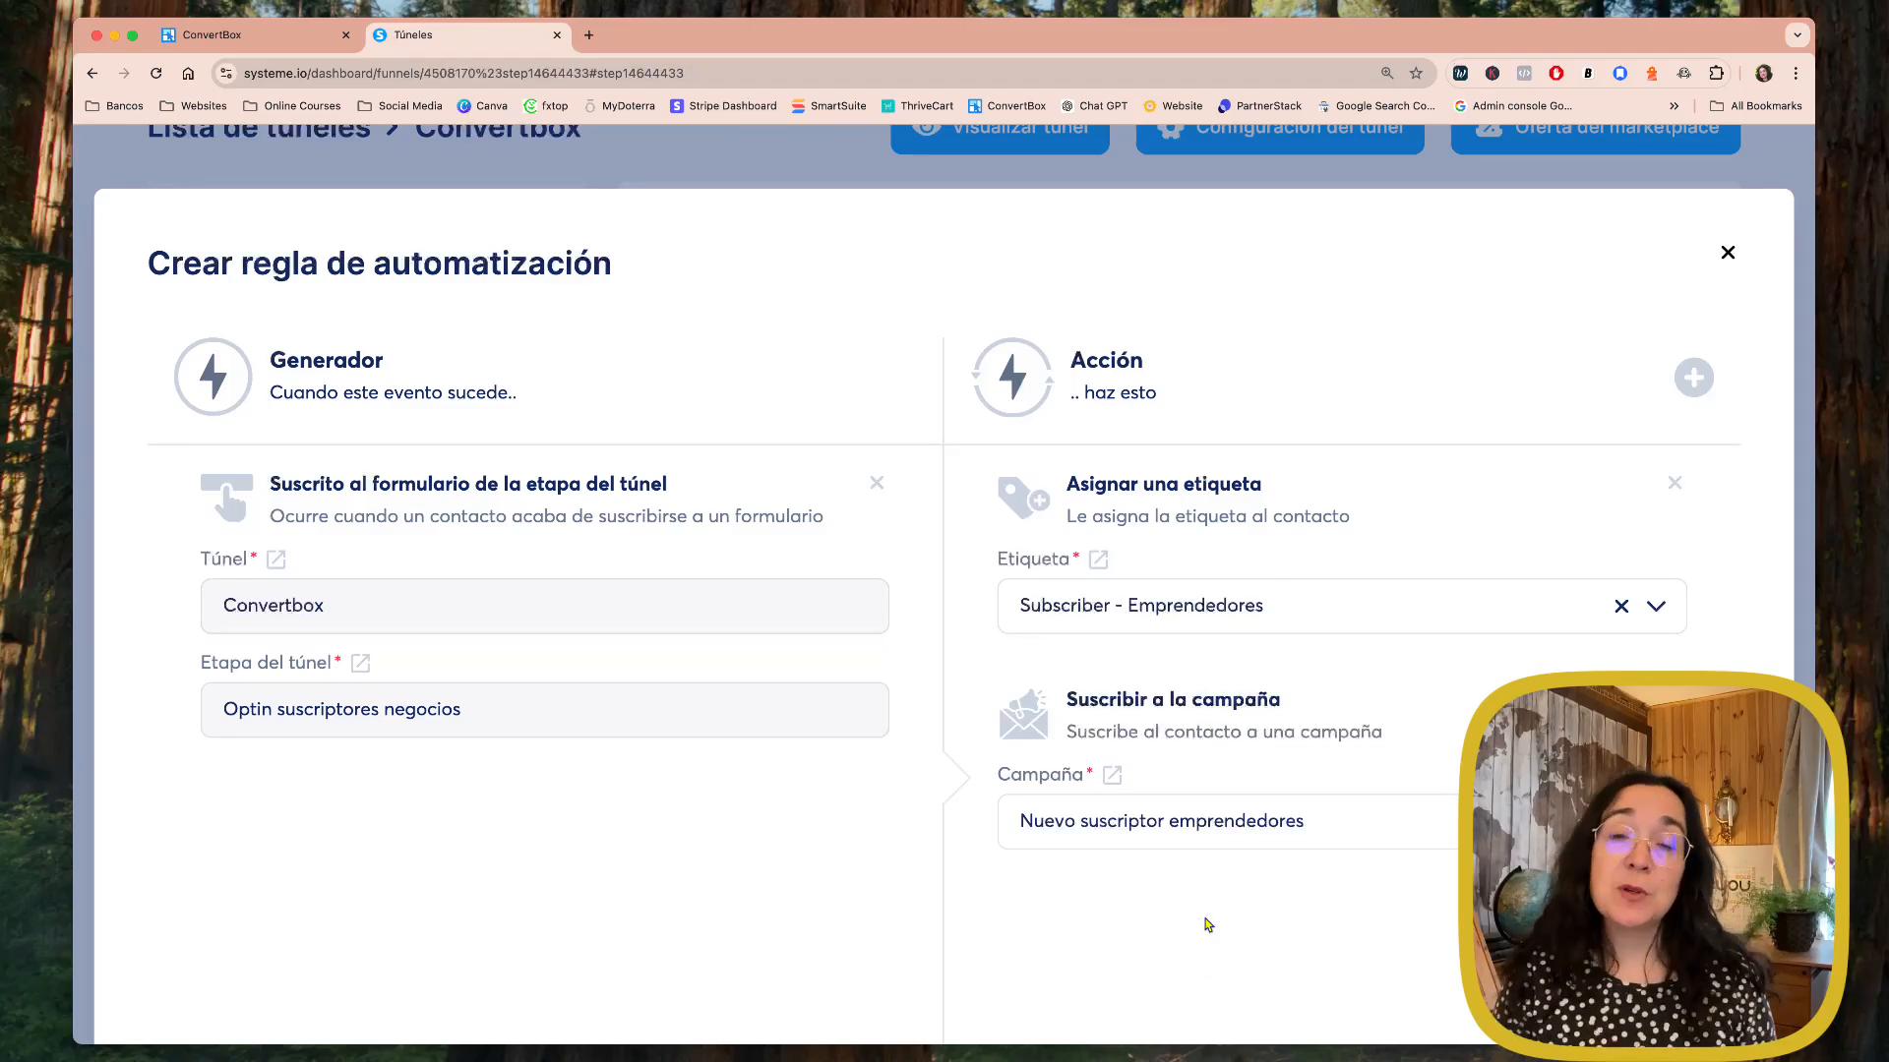
scroll(1205, 922, "down", 5)
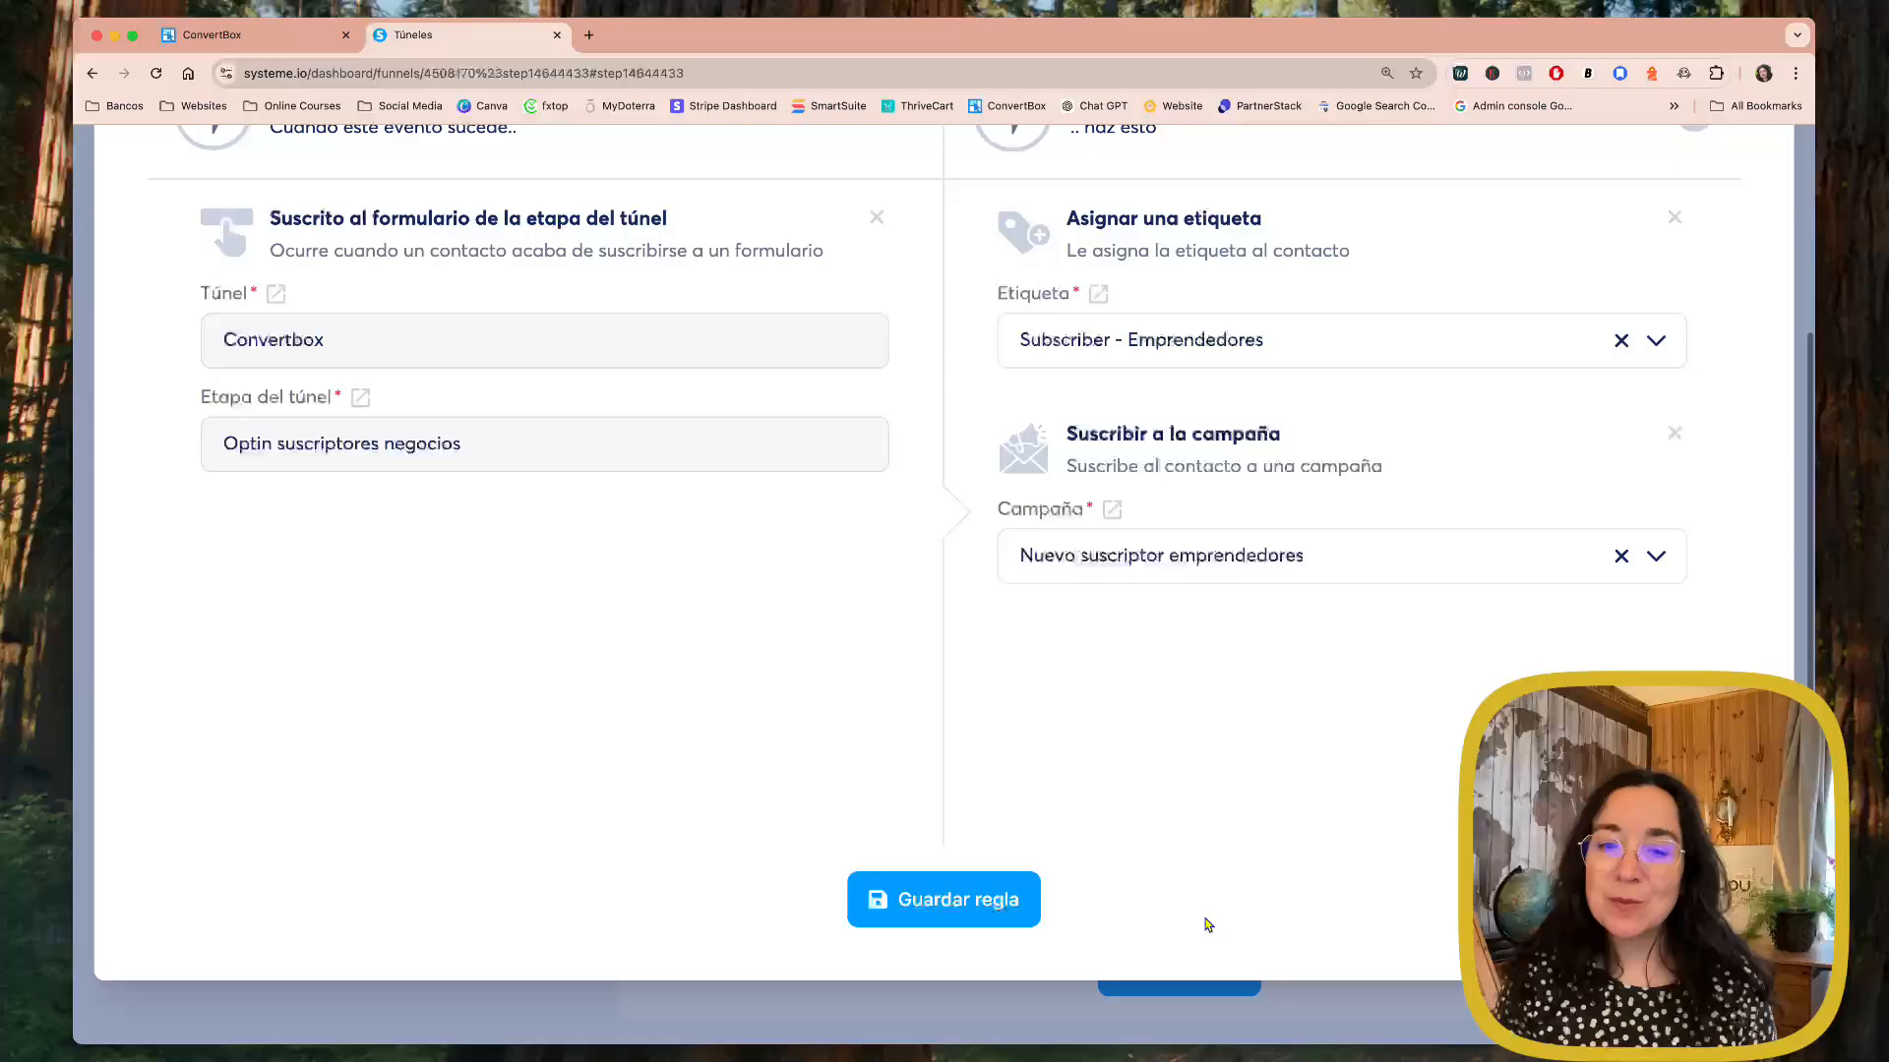
left_click(938, 905)
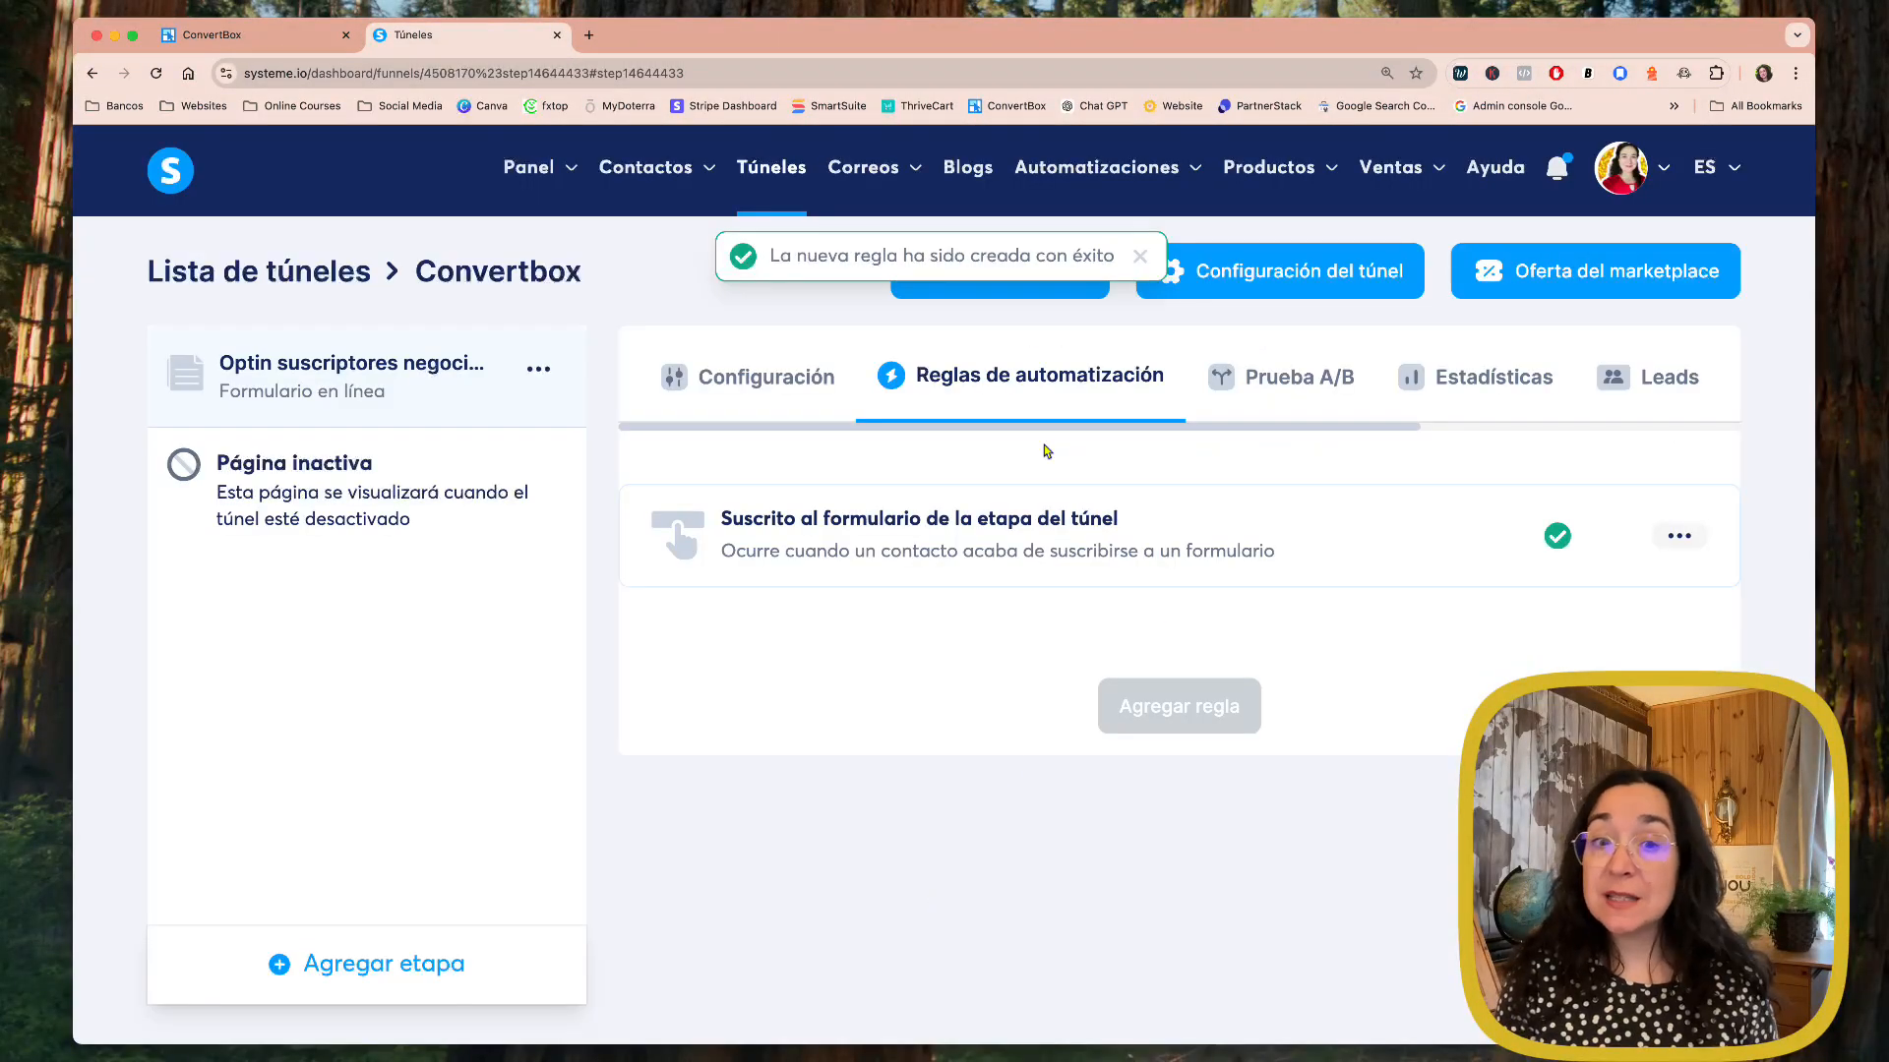
left_click(741, 390)
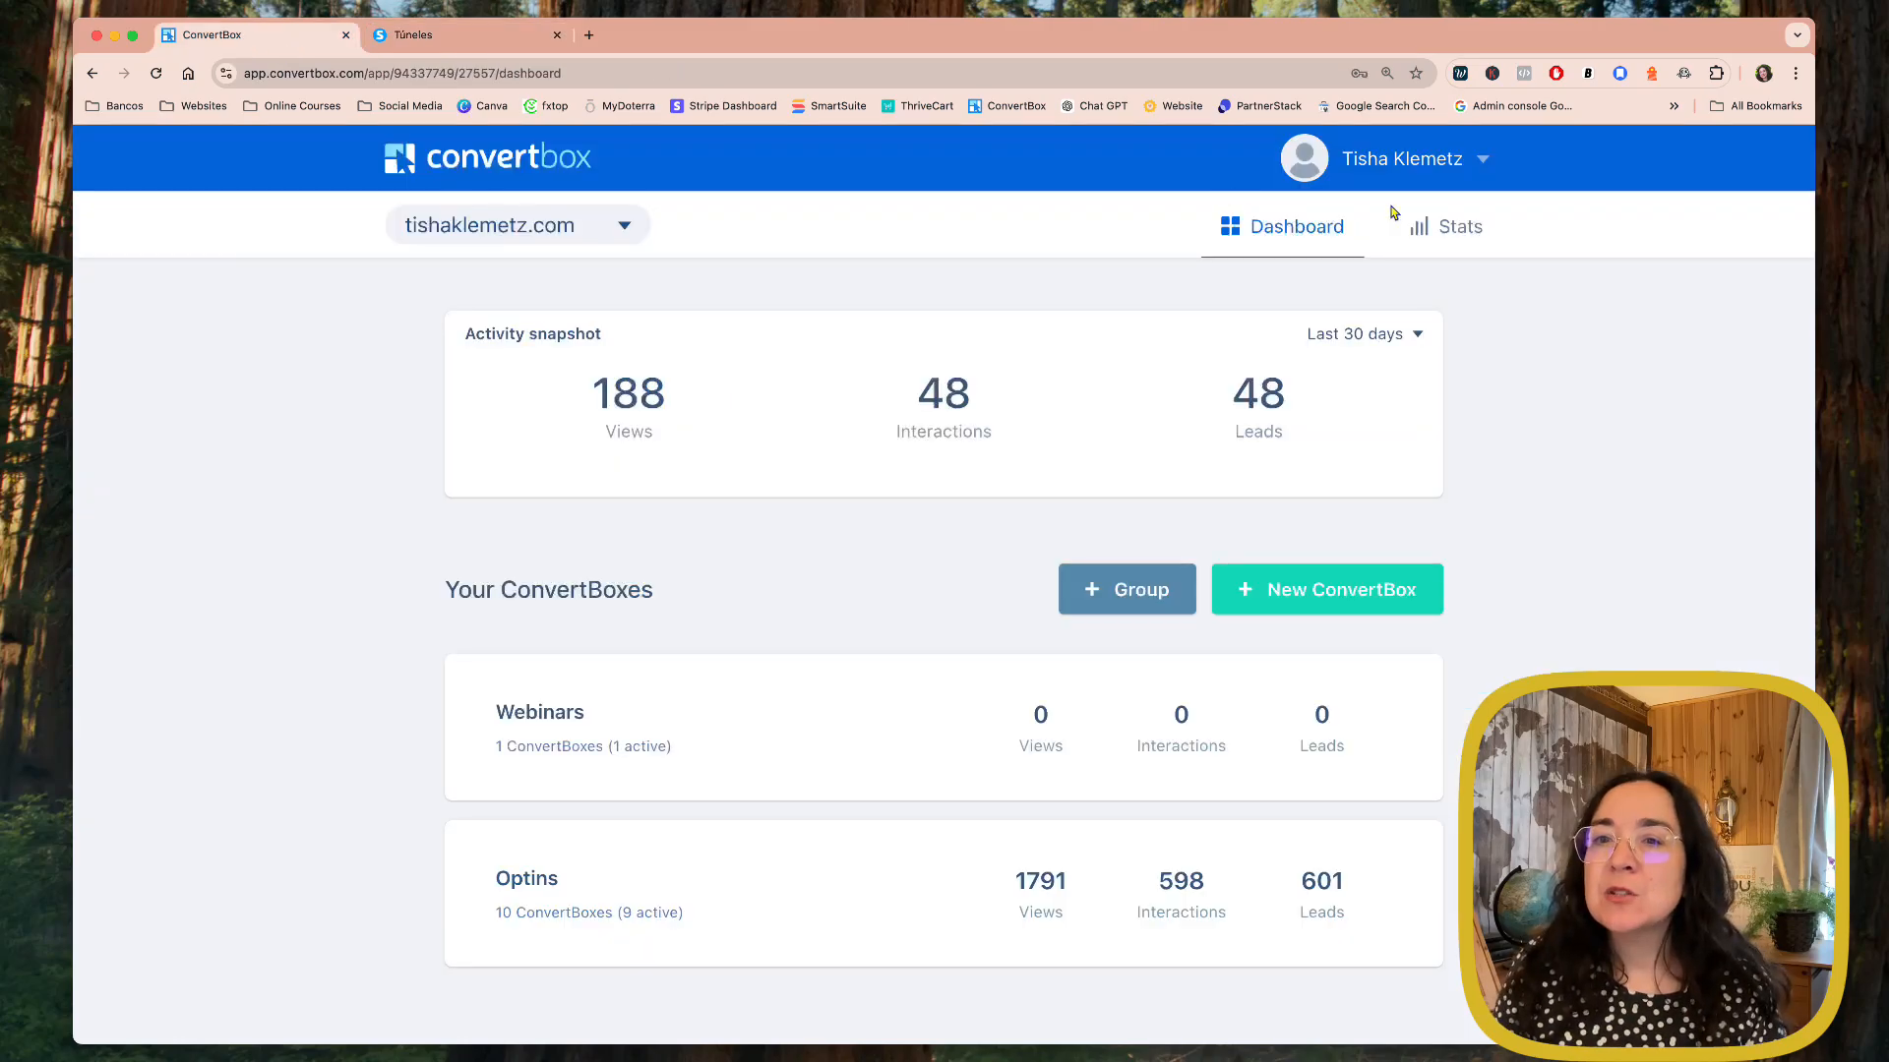
Step: Switch to ConvertBox, open the HTML forms integration in the account settings, and start adding another form
left_click(1428, 174)
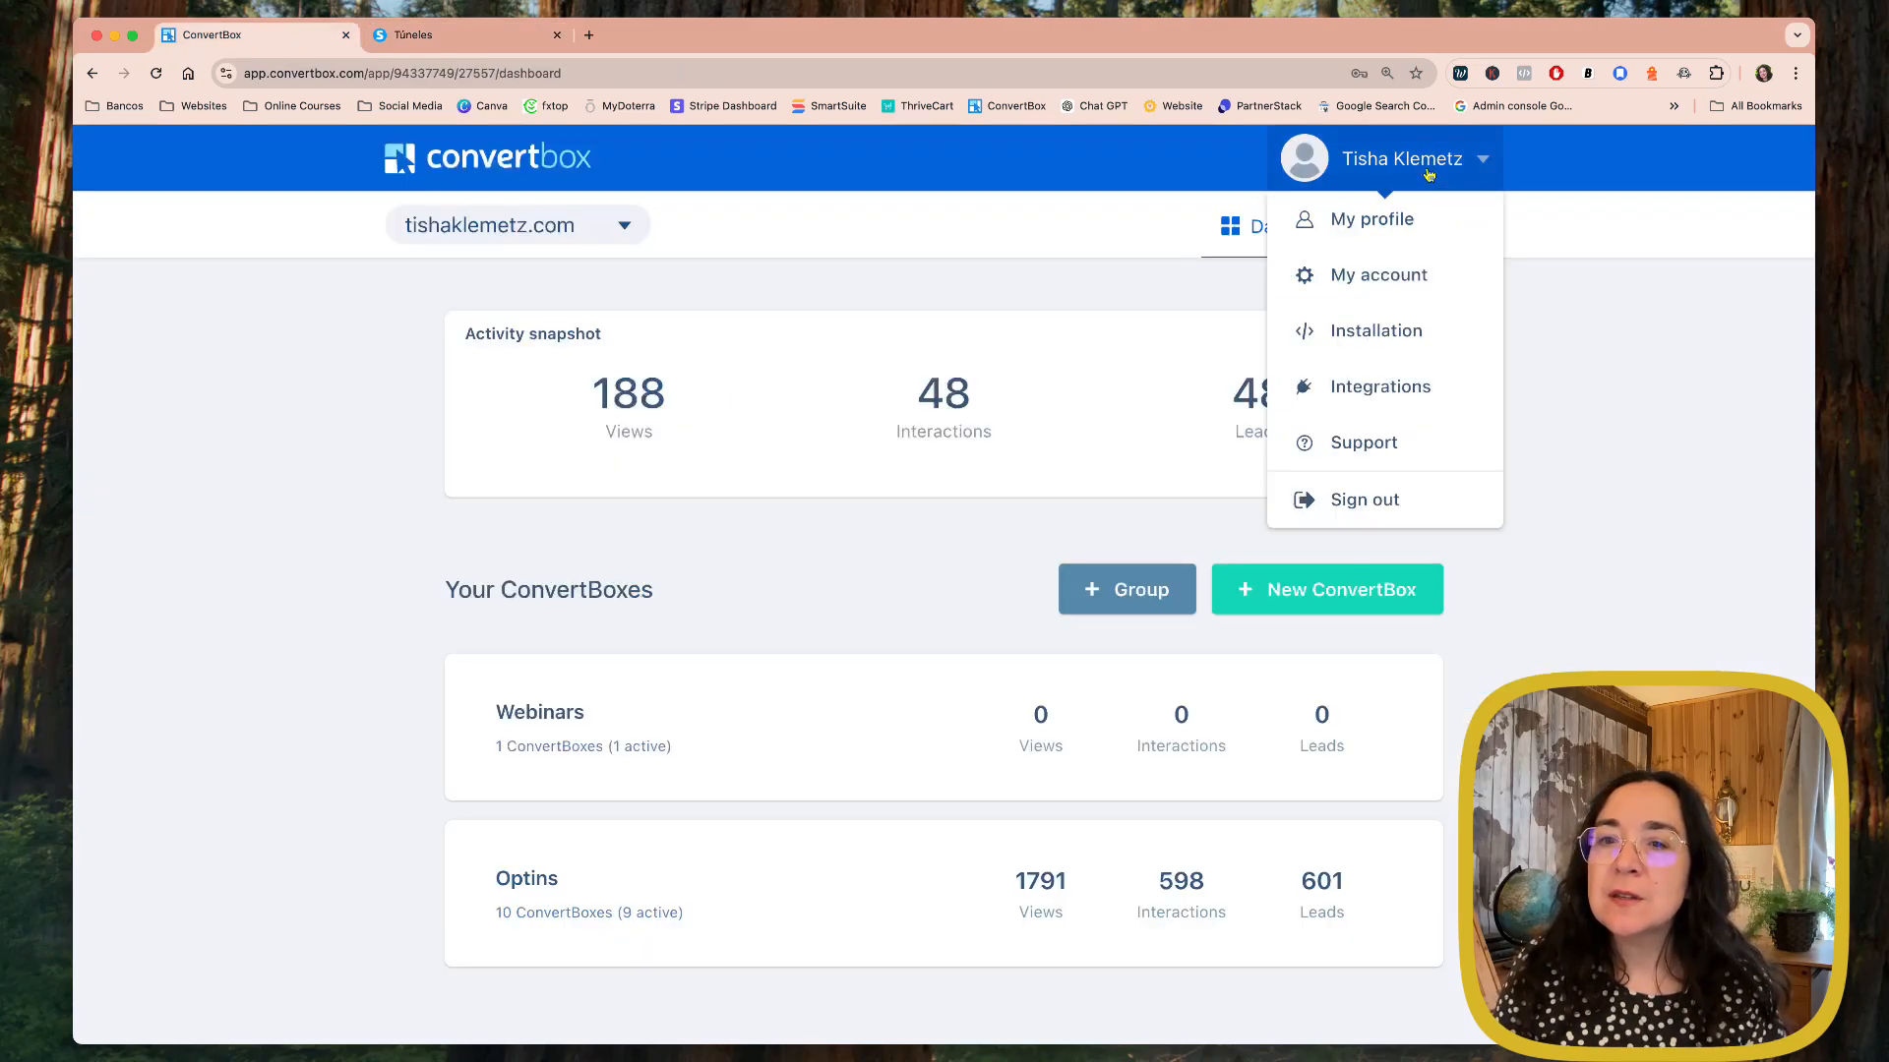
left_click(1394, 392)
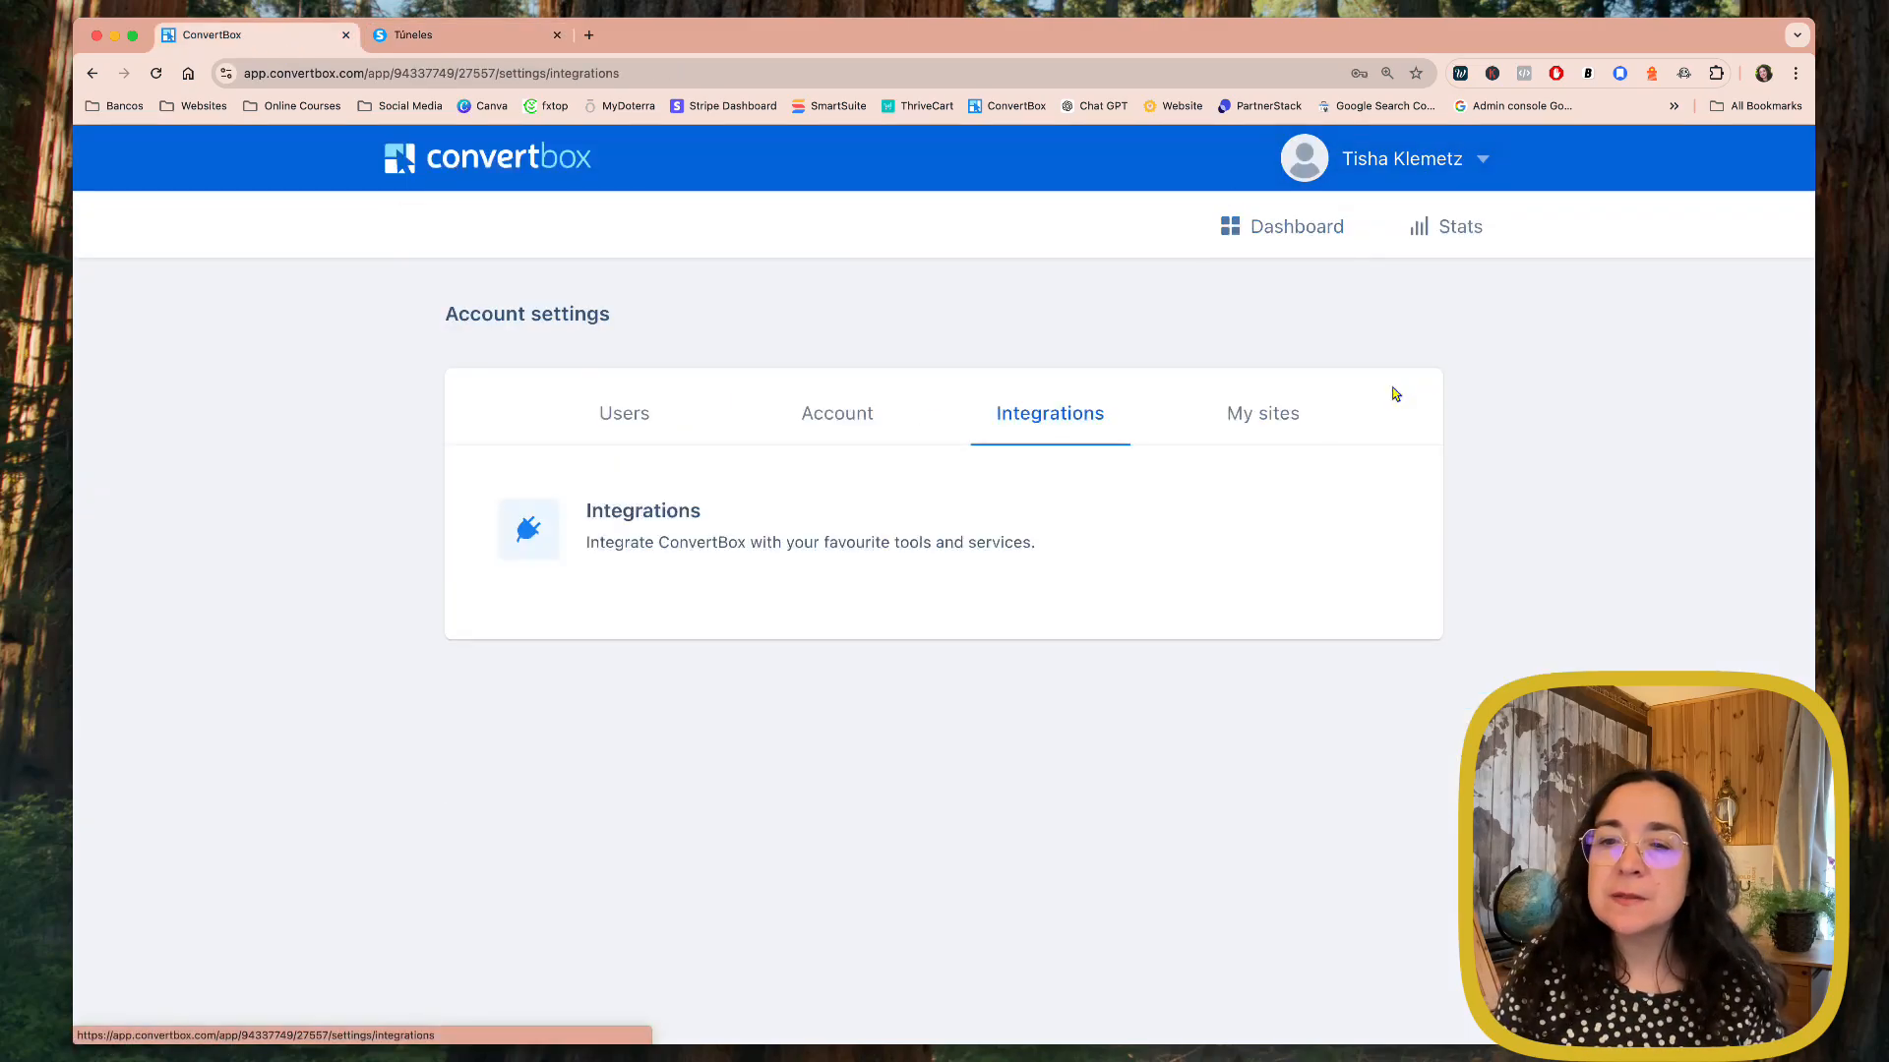
scroll(1244, 536, "down", 3)
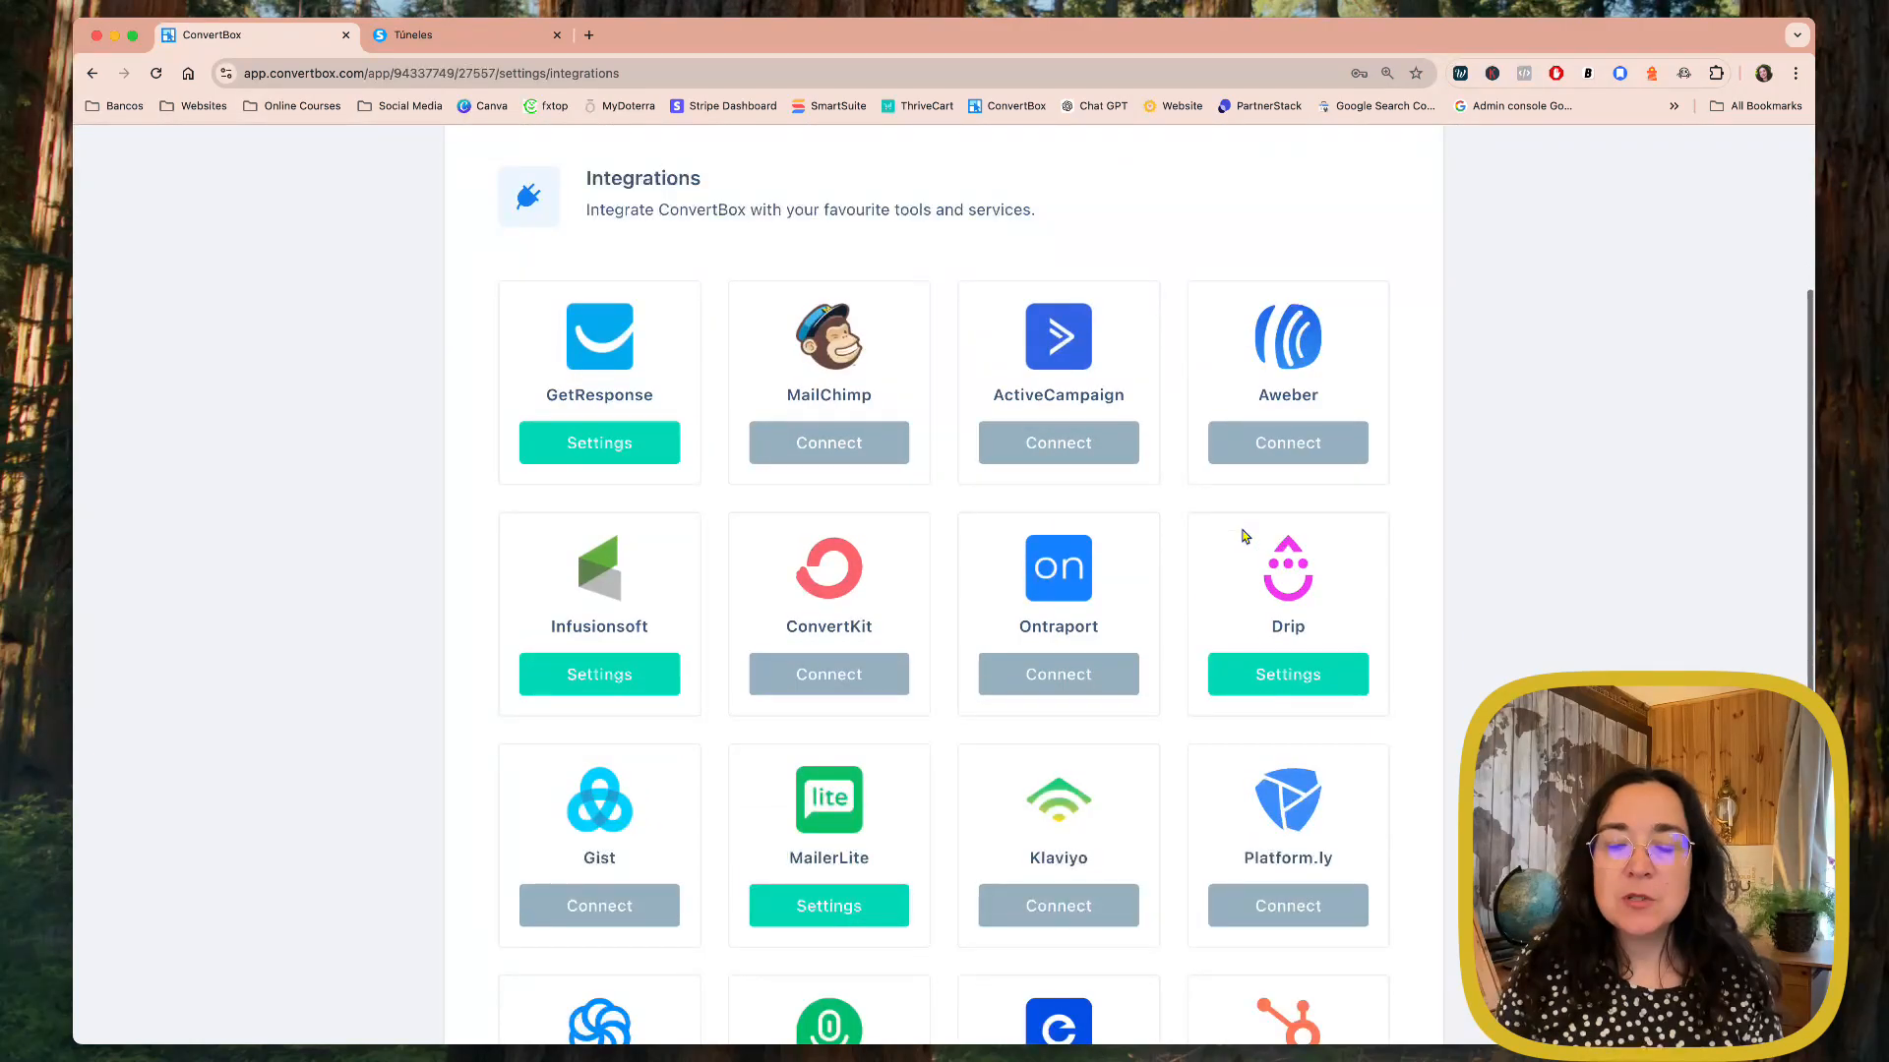
scroll(1244, 536, "down", 6)
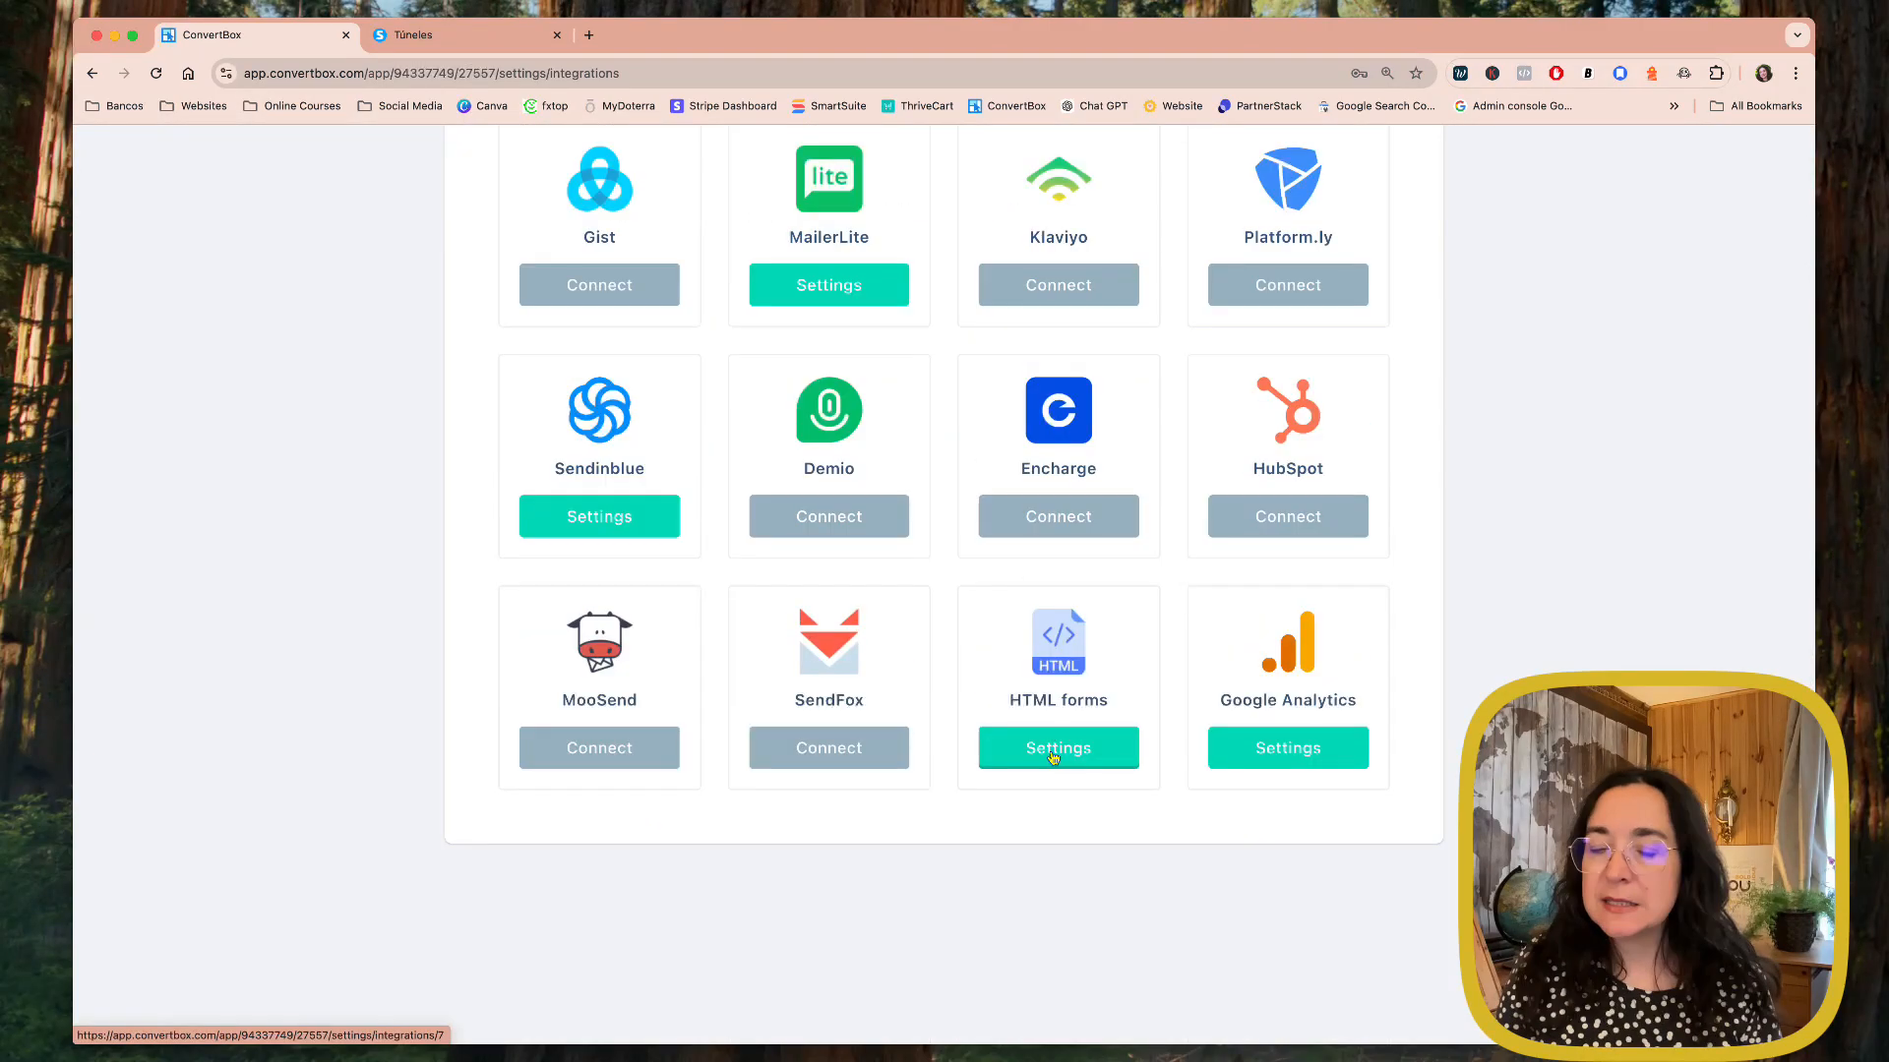
left_click(1054, 749)
mouse_move(811, 666)
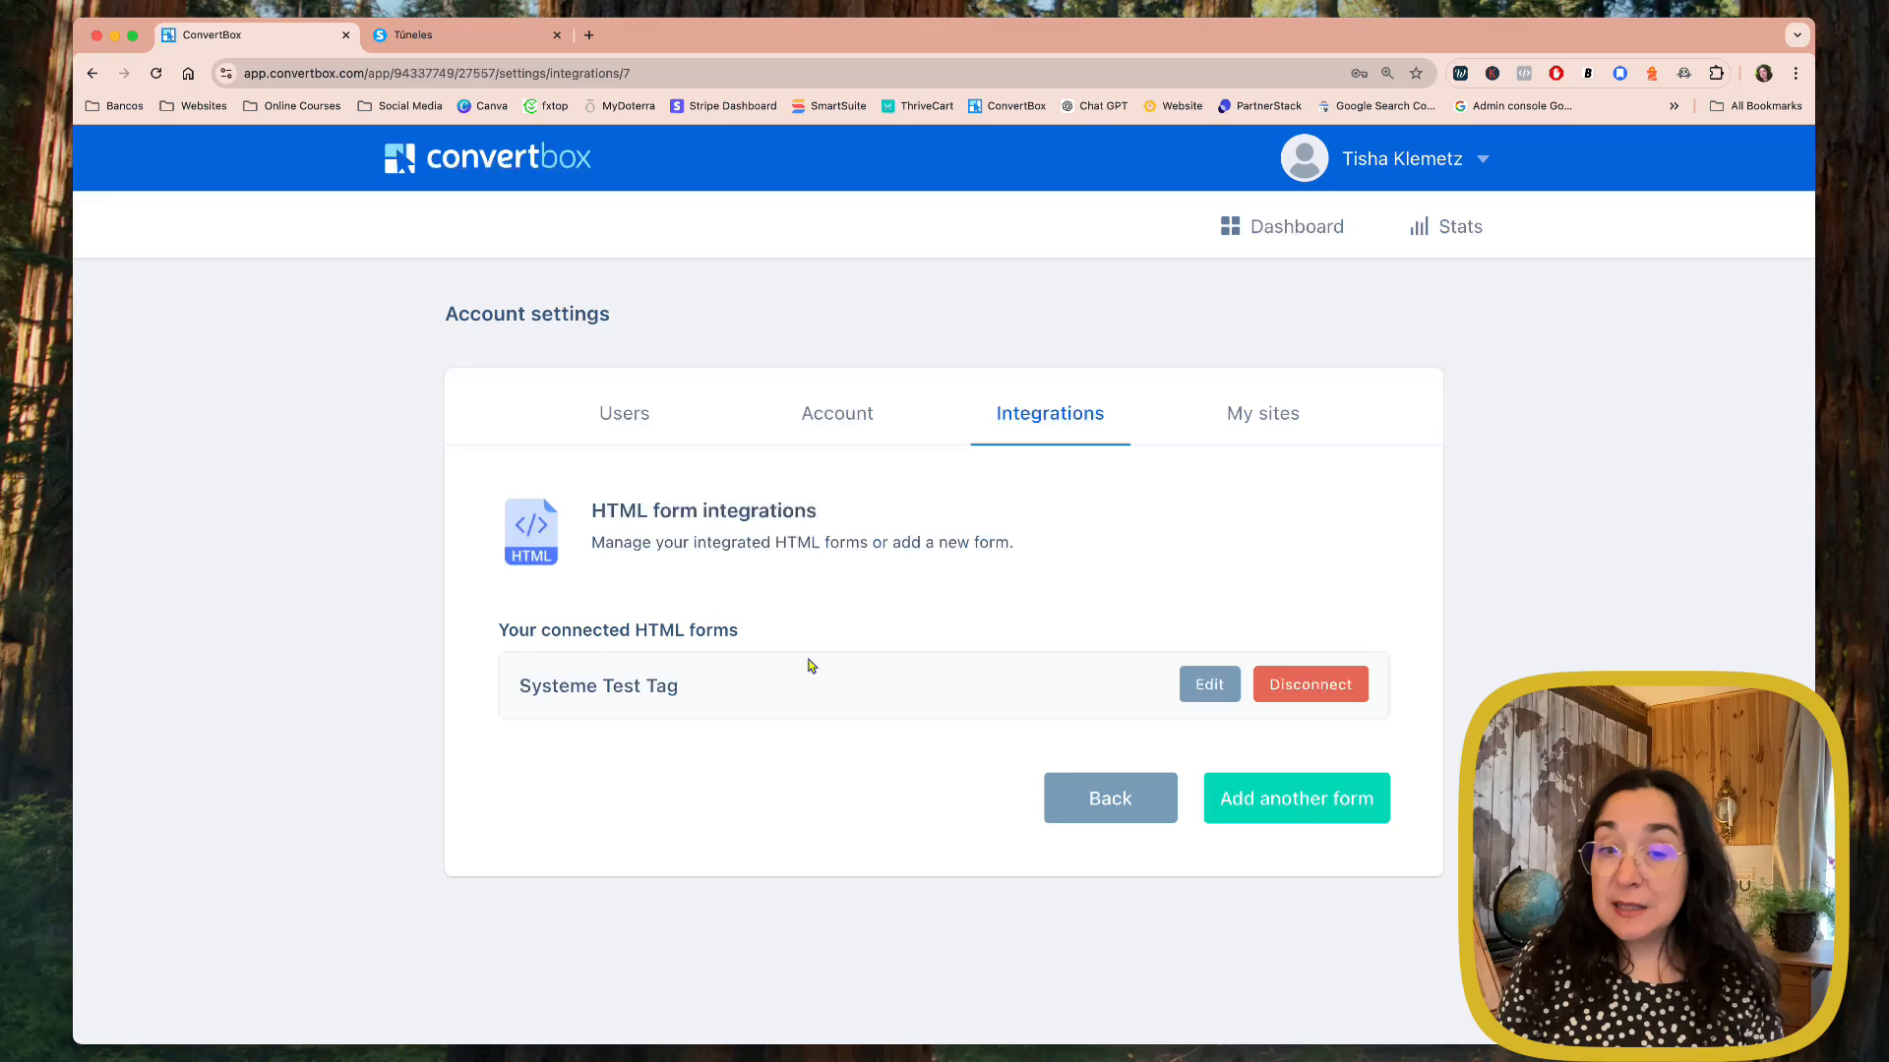
left_click(1305, 806)
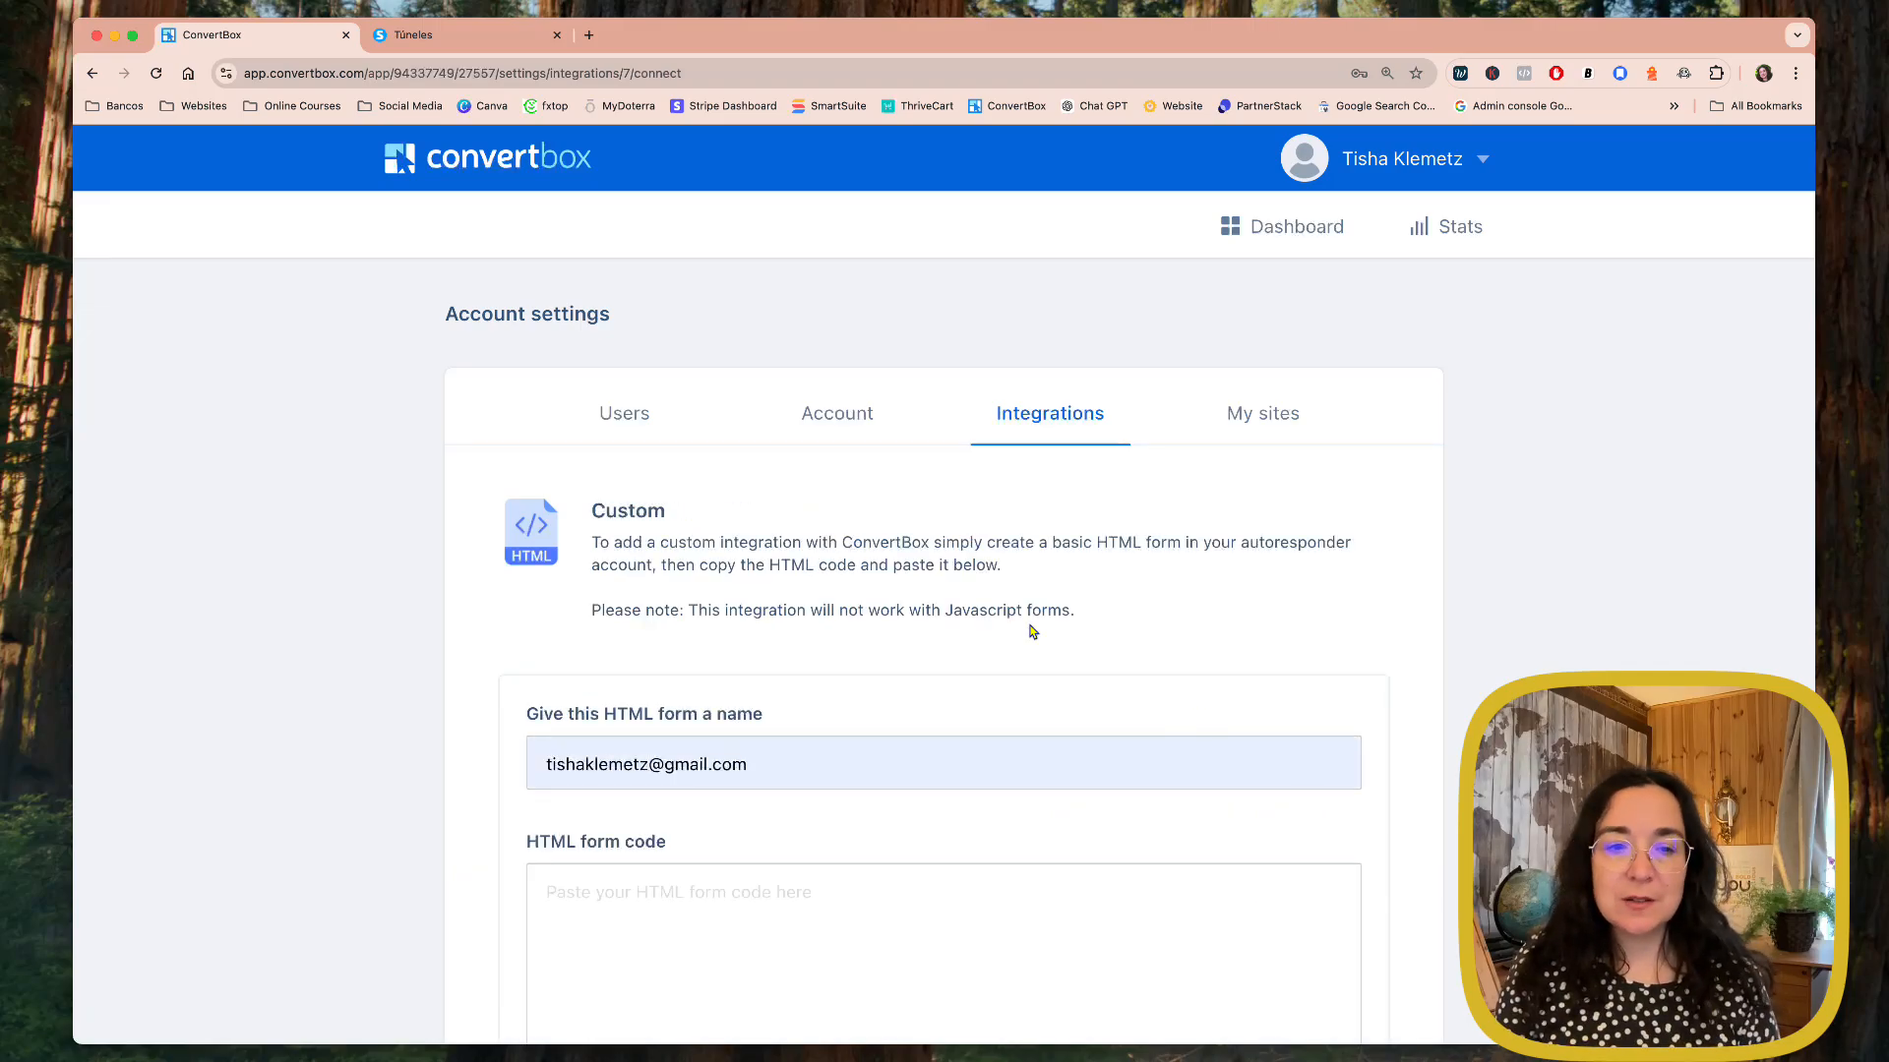
Step: Replace the prefilled name of the new HTML form with "Sub emprendedores Systeme"
scroll(1032, 631, "down", 2)
scroll(1033, 632, "down", 1)
left_click(740, 506)
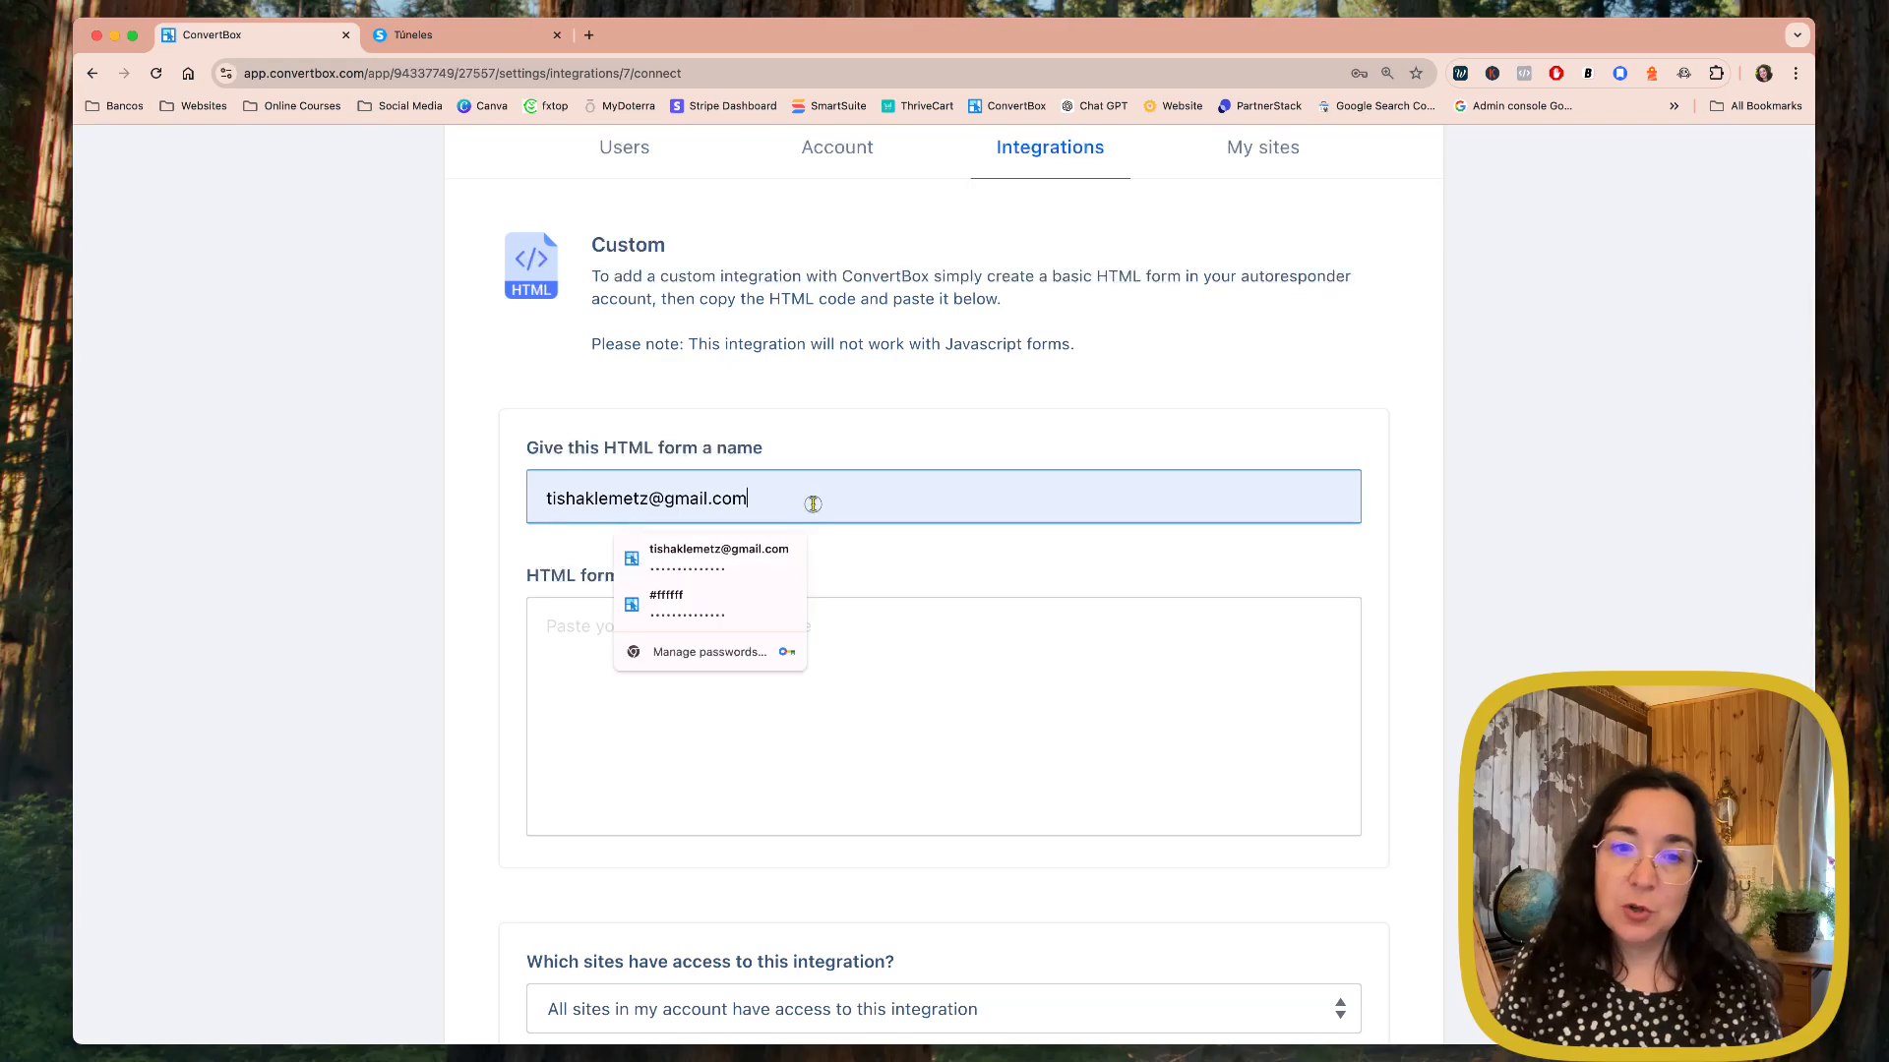
left_click_drag(812, 505, 418, 503)
type("Sub")
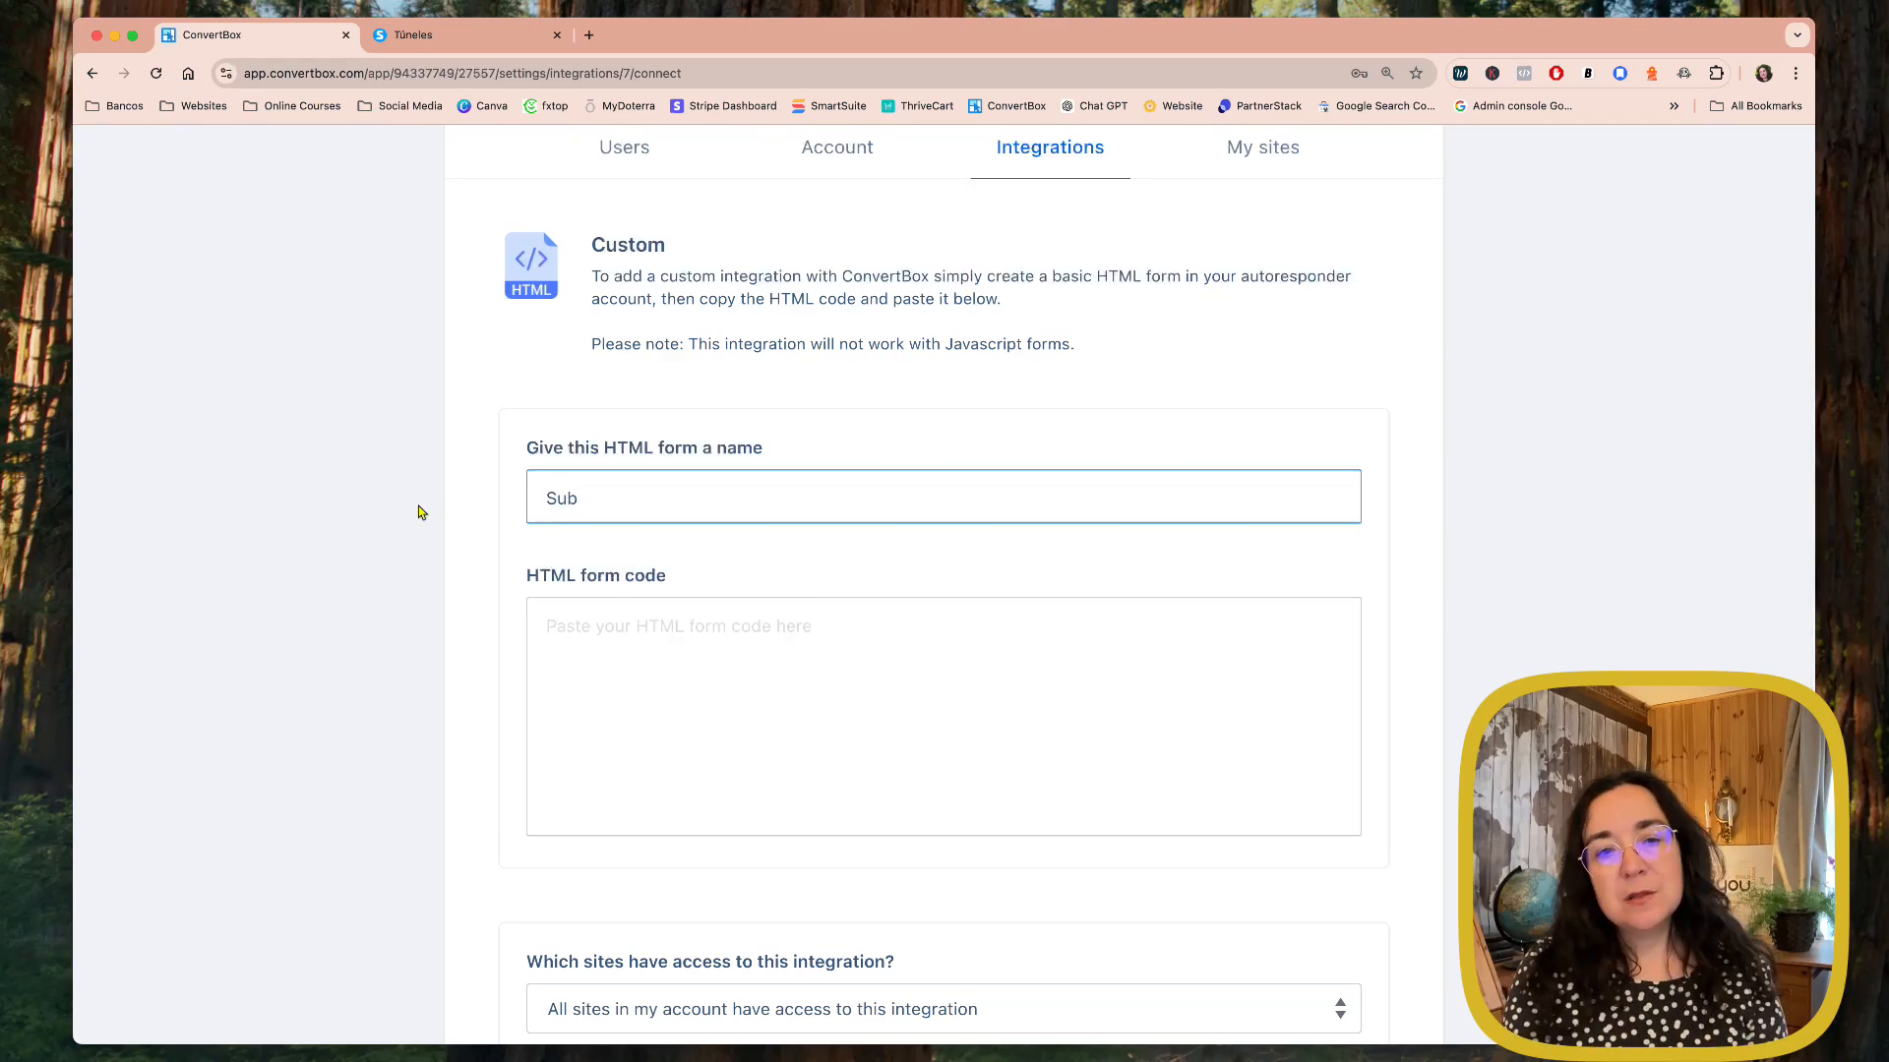
type(" empre")
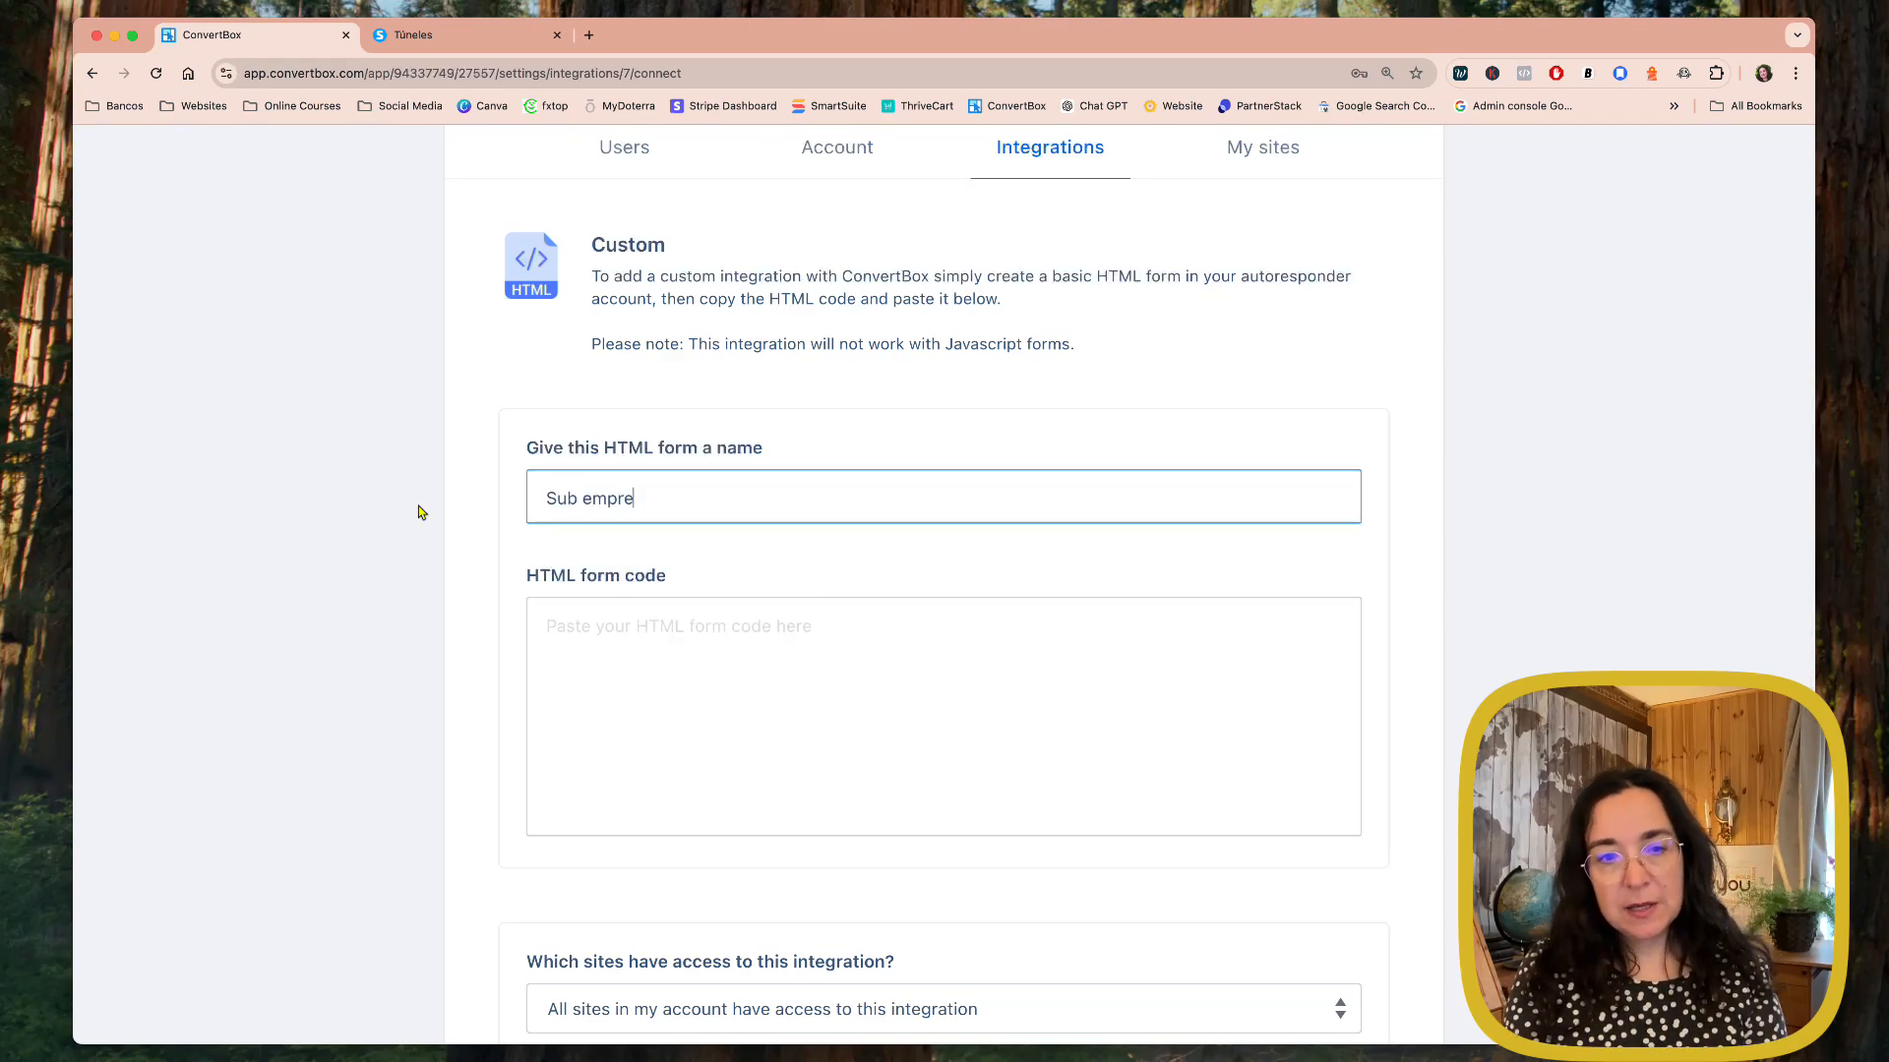
type("ndedores Sy")
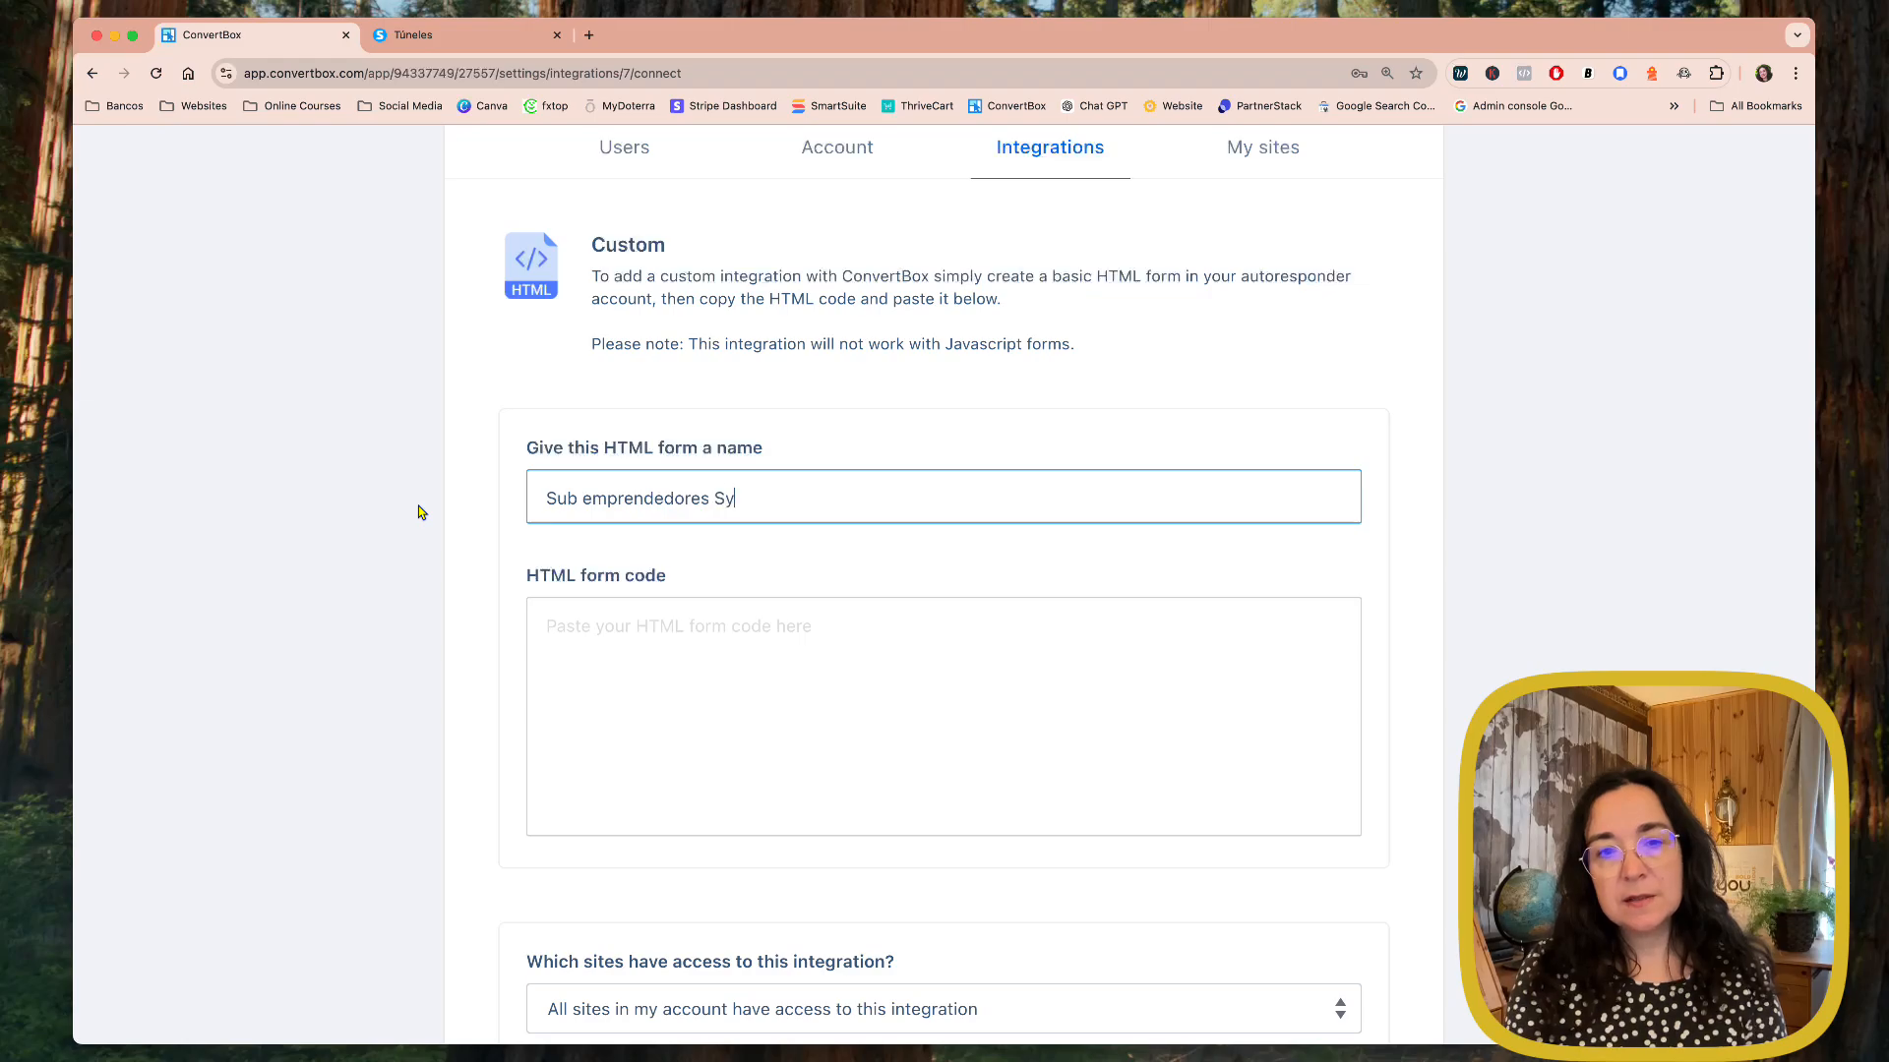
type("steme")
Step: Paste the copied systeme.io form code as the HTML form code and connect the integration
left_click(576, 631)
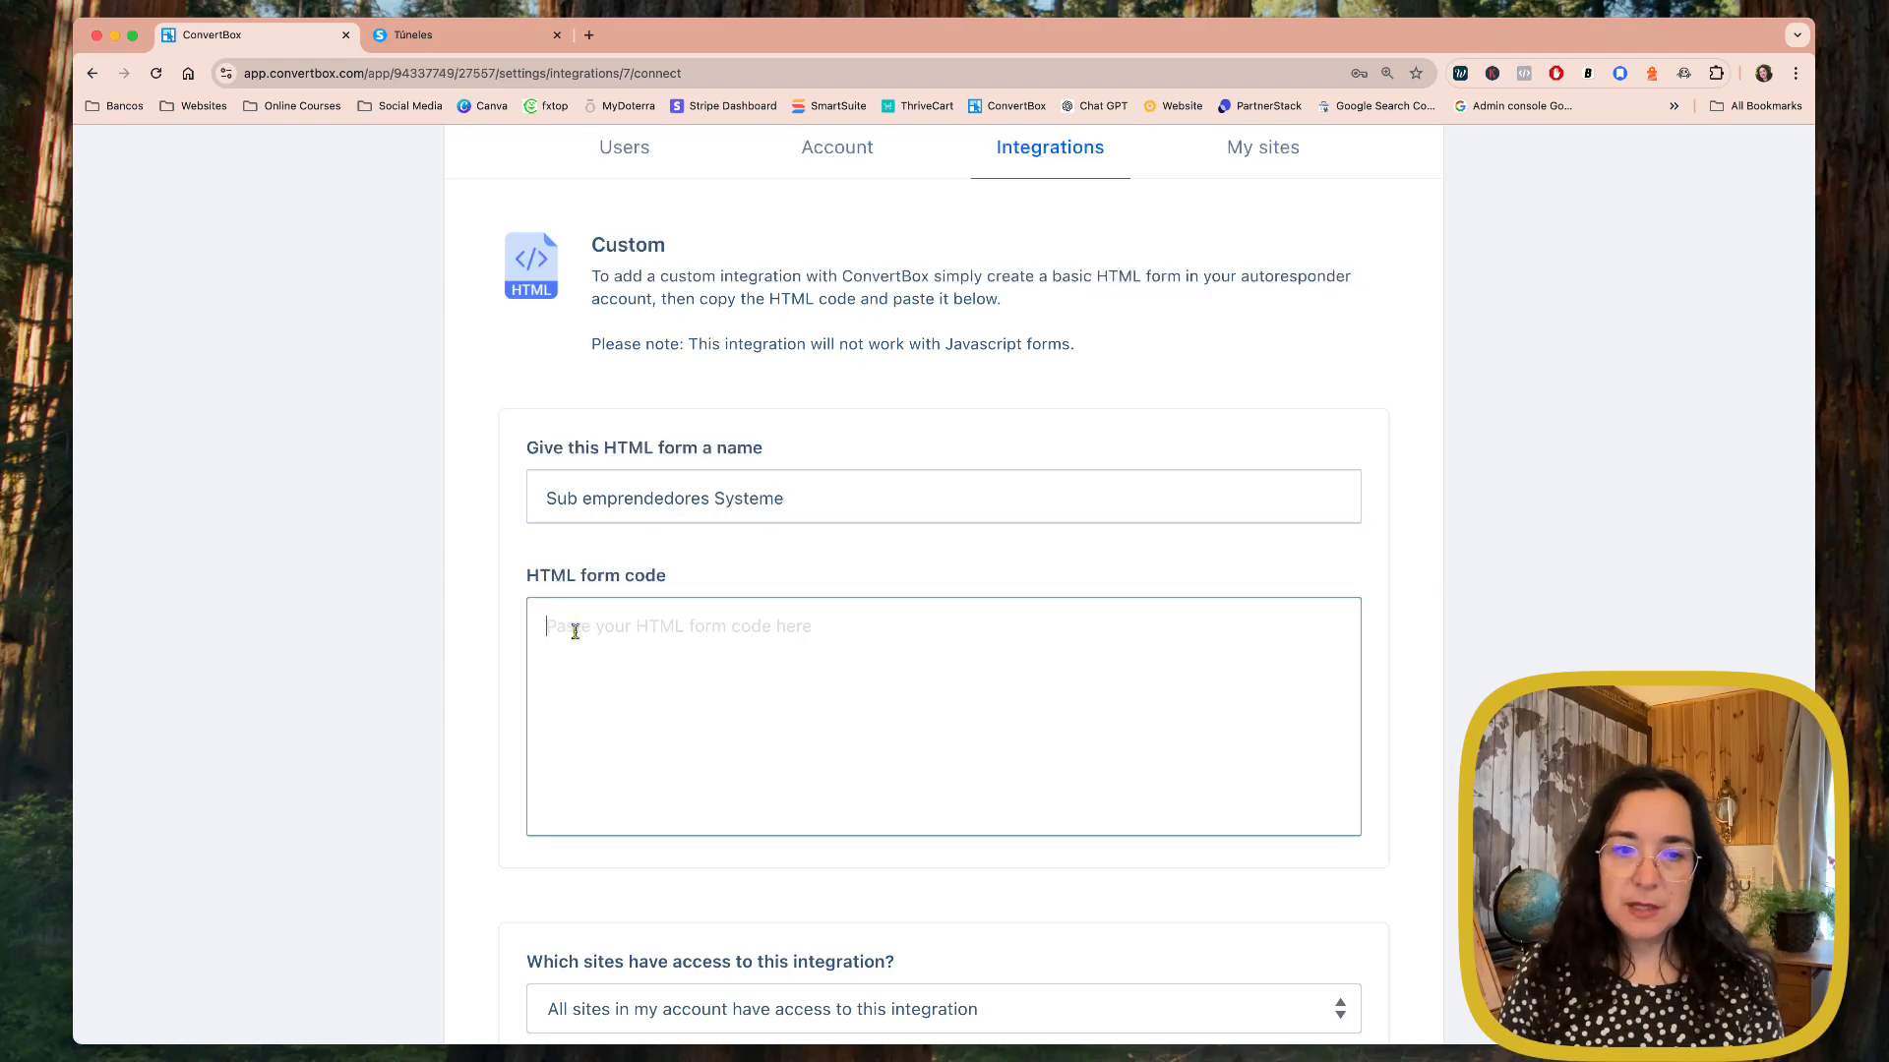
type("<form method=\"post\" action=\"https://systeme.io/embedded/22723385/subscription\"> <input type=text name=first_name /> <input type=text name=email />   <div class=\"f-row\">     <button type=\"submit\" class=\"btn\">Subscribe</button>   </div>   </form>")
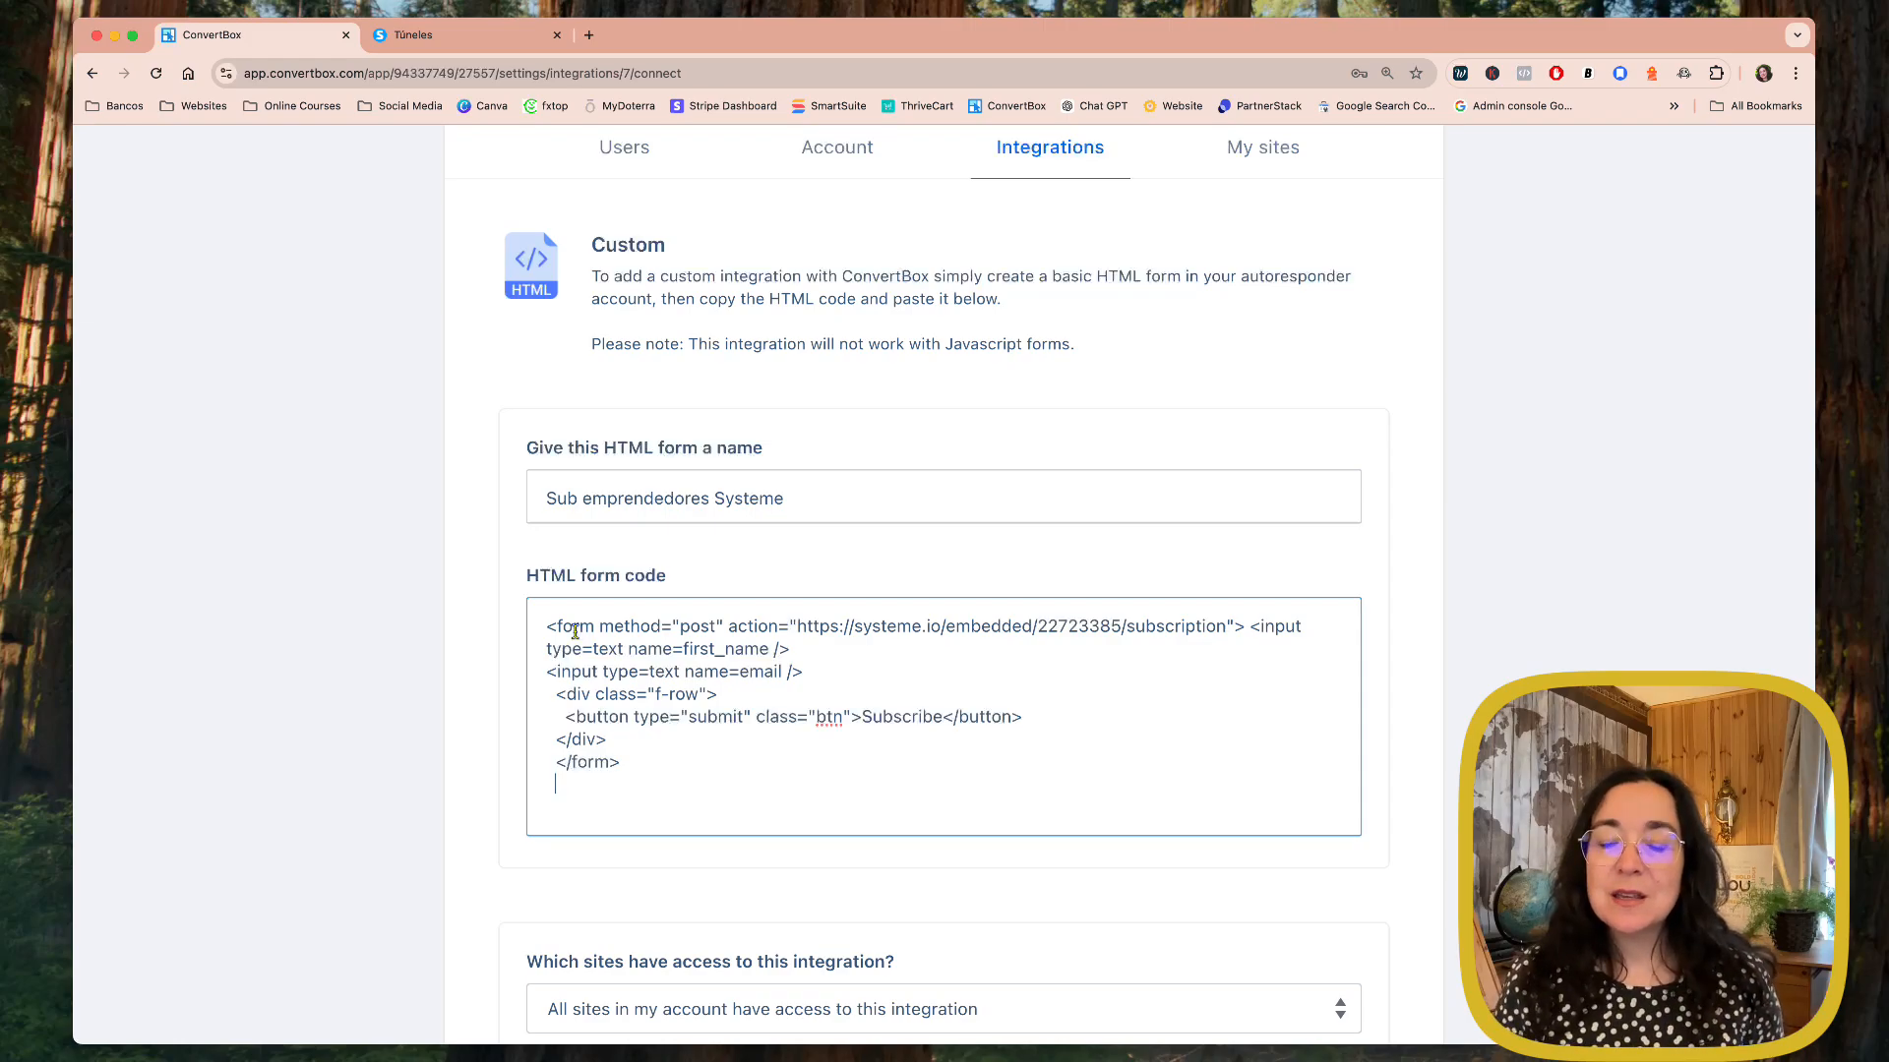
scroll(575, 631, "down", 5)
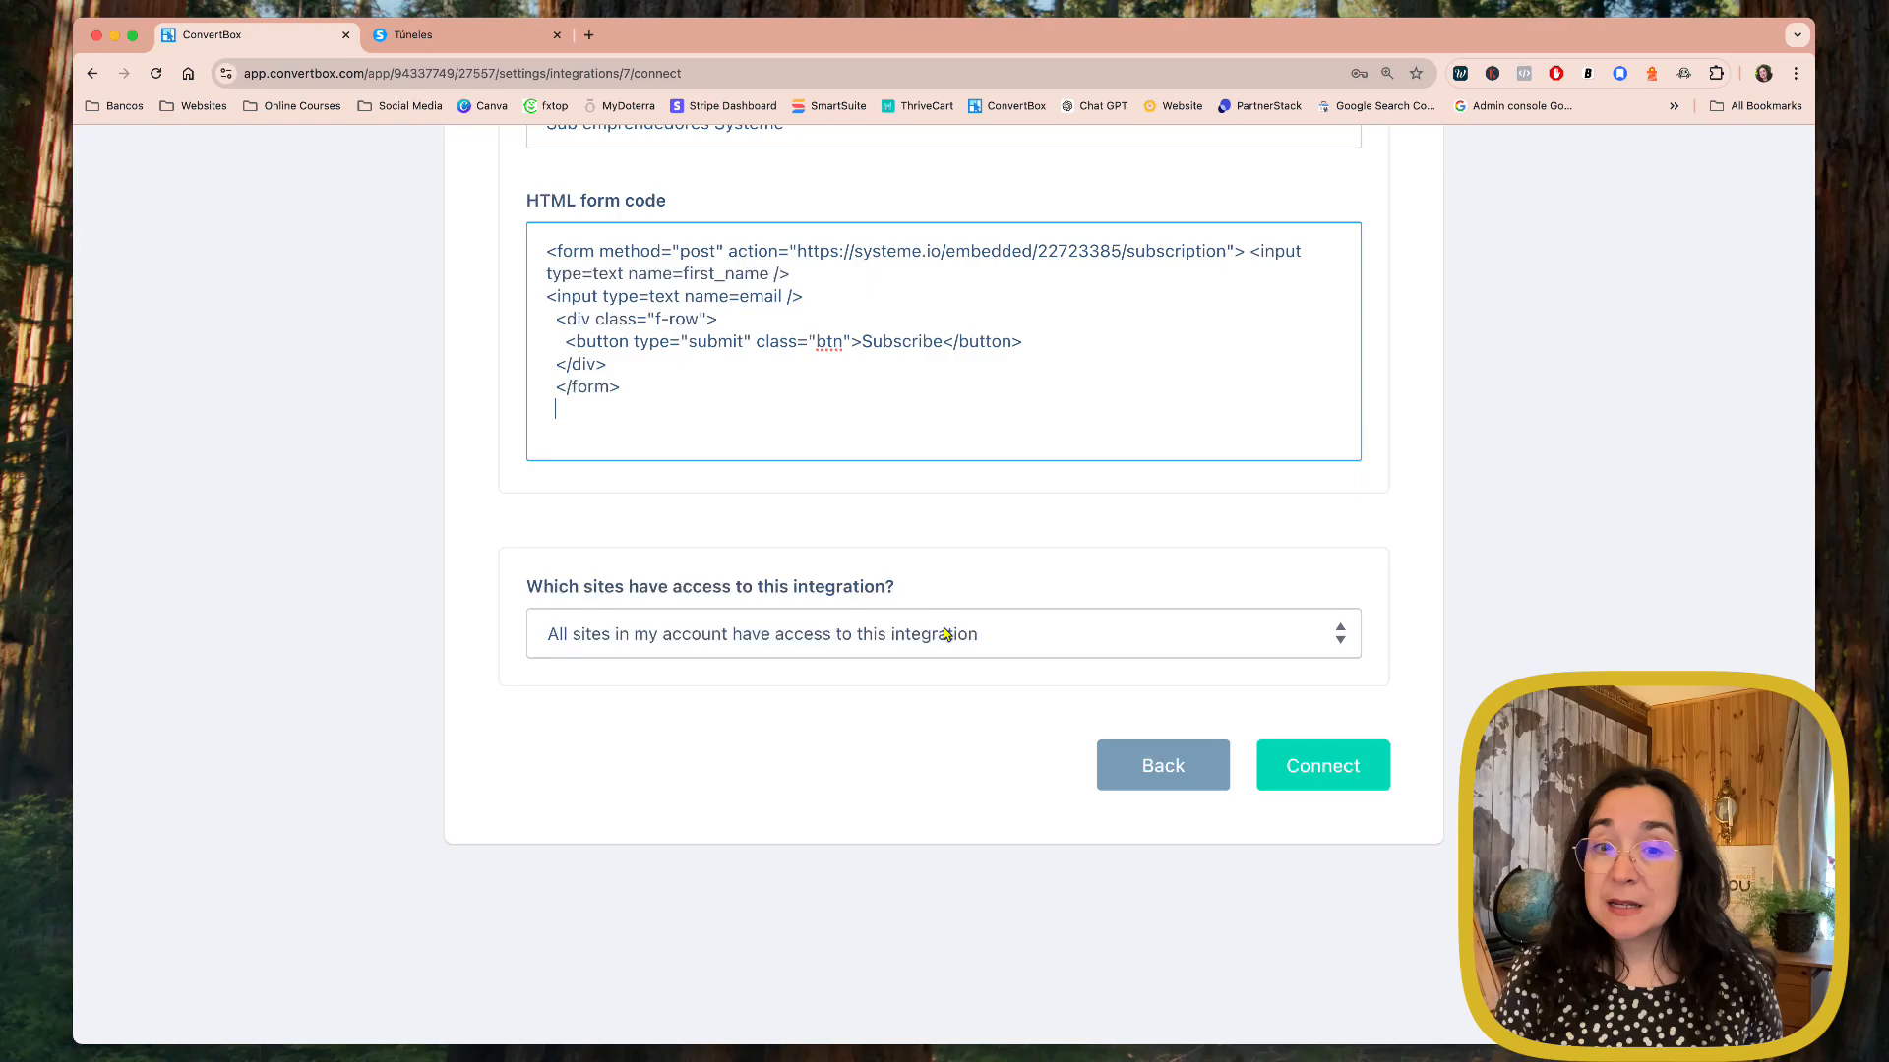
left_click(1357, 777)
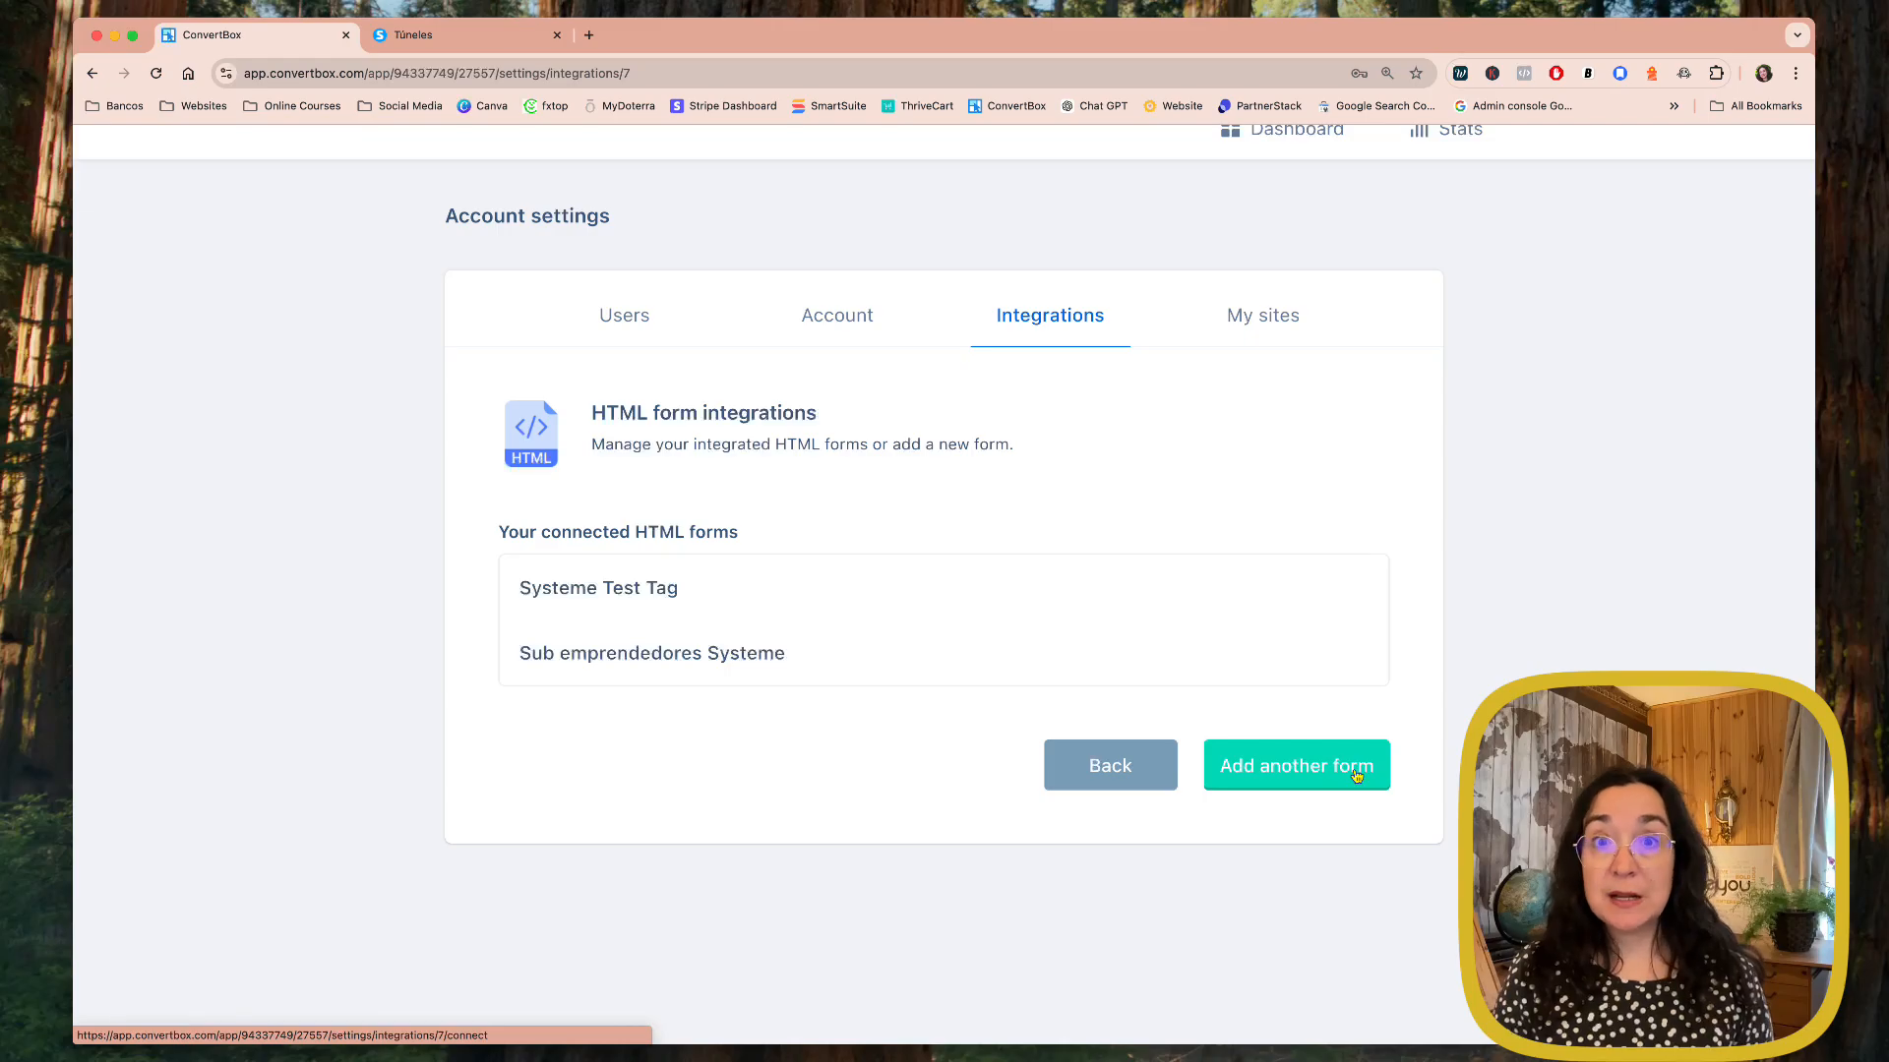
Step: Switch back to systeme.io and duplicate the "Optin suscriptores negocios" step in the Convertbox funnel
left_click(553, 46)
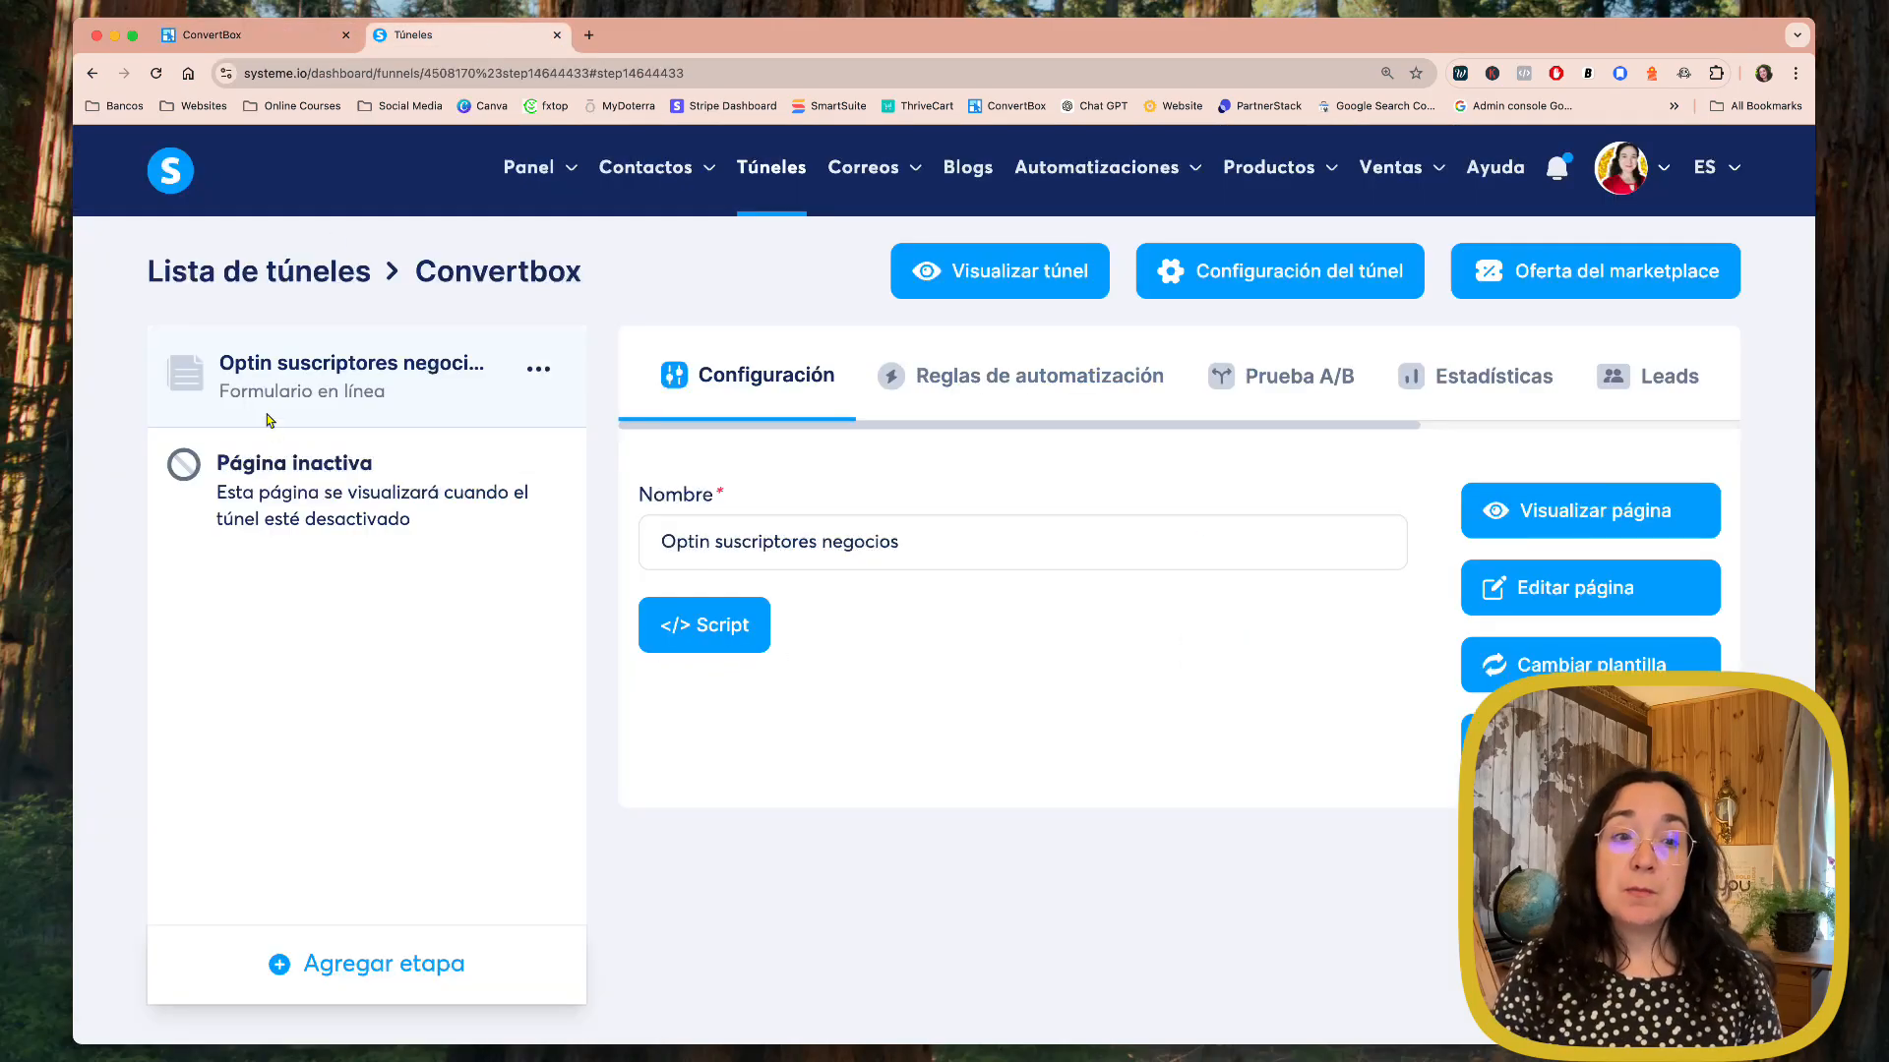
left_click(537, 371)
left_click(482, 386)
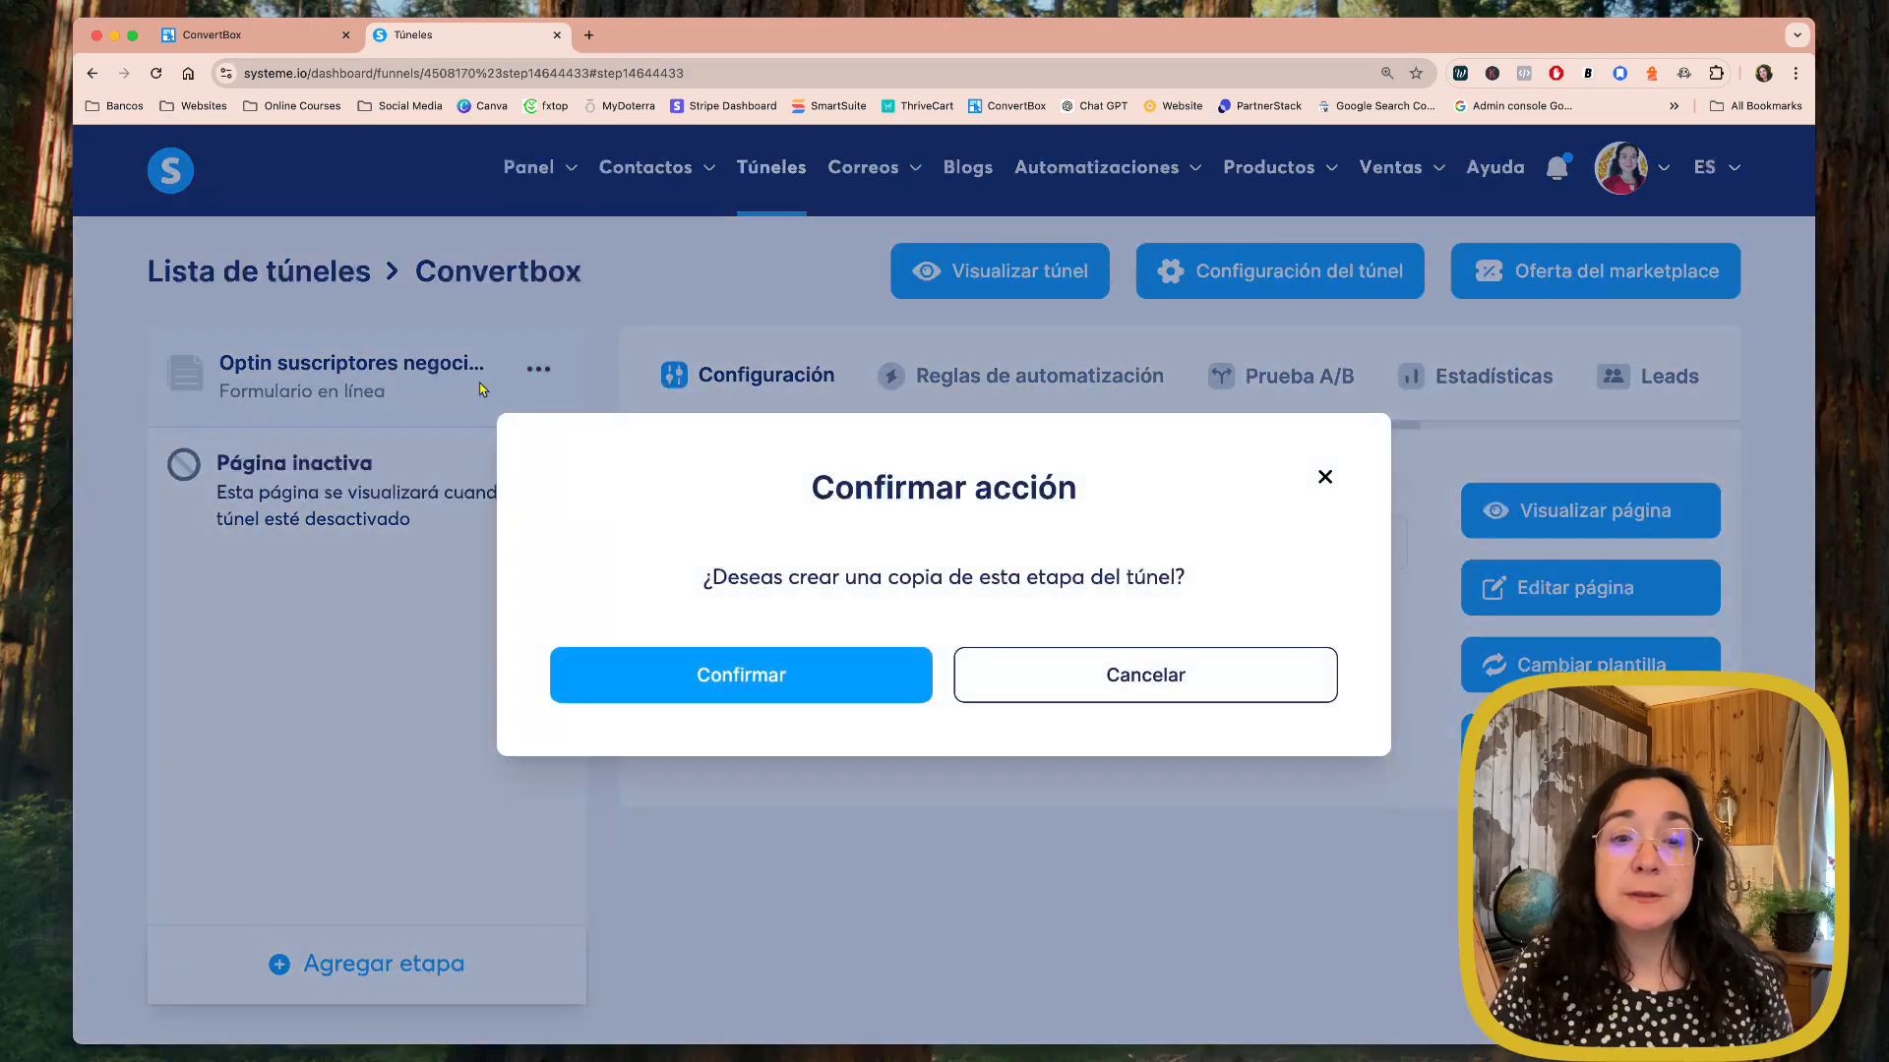
left_click(852, 685)
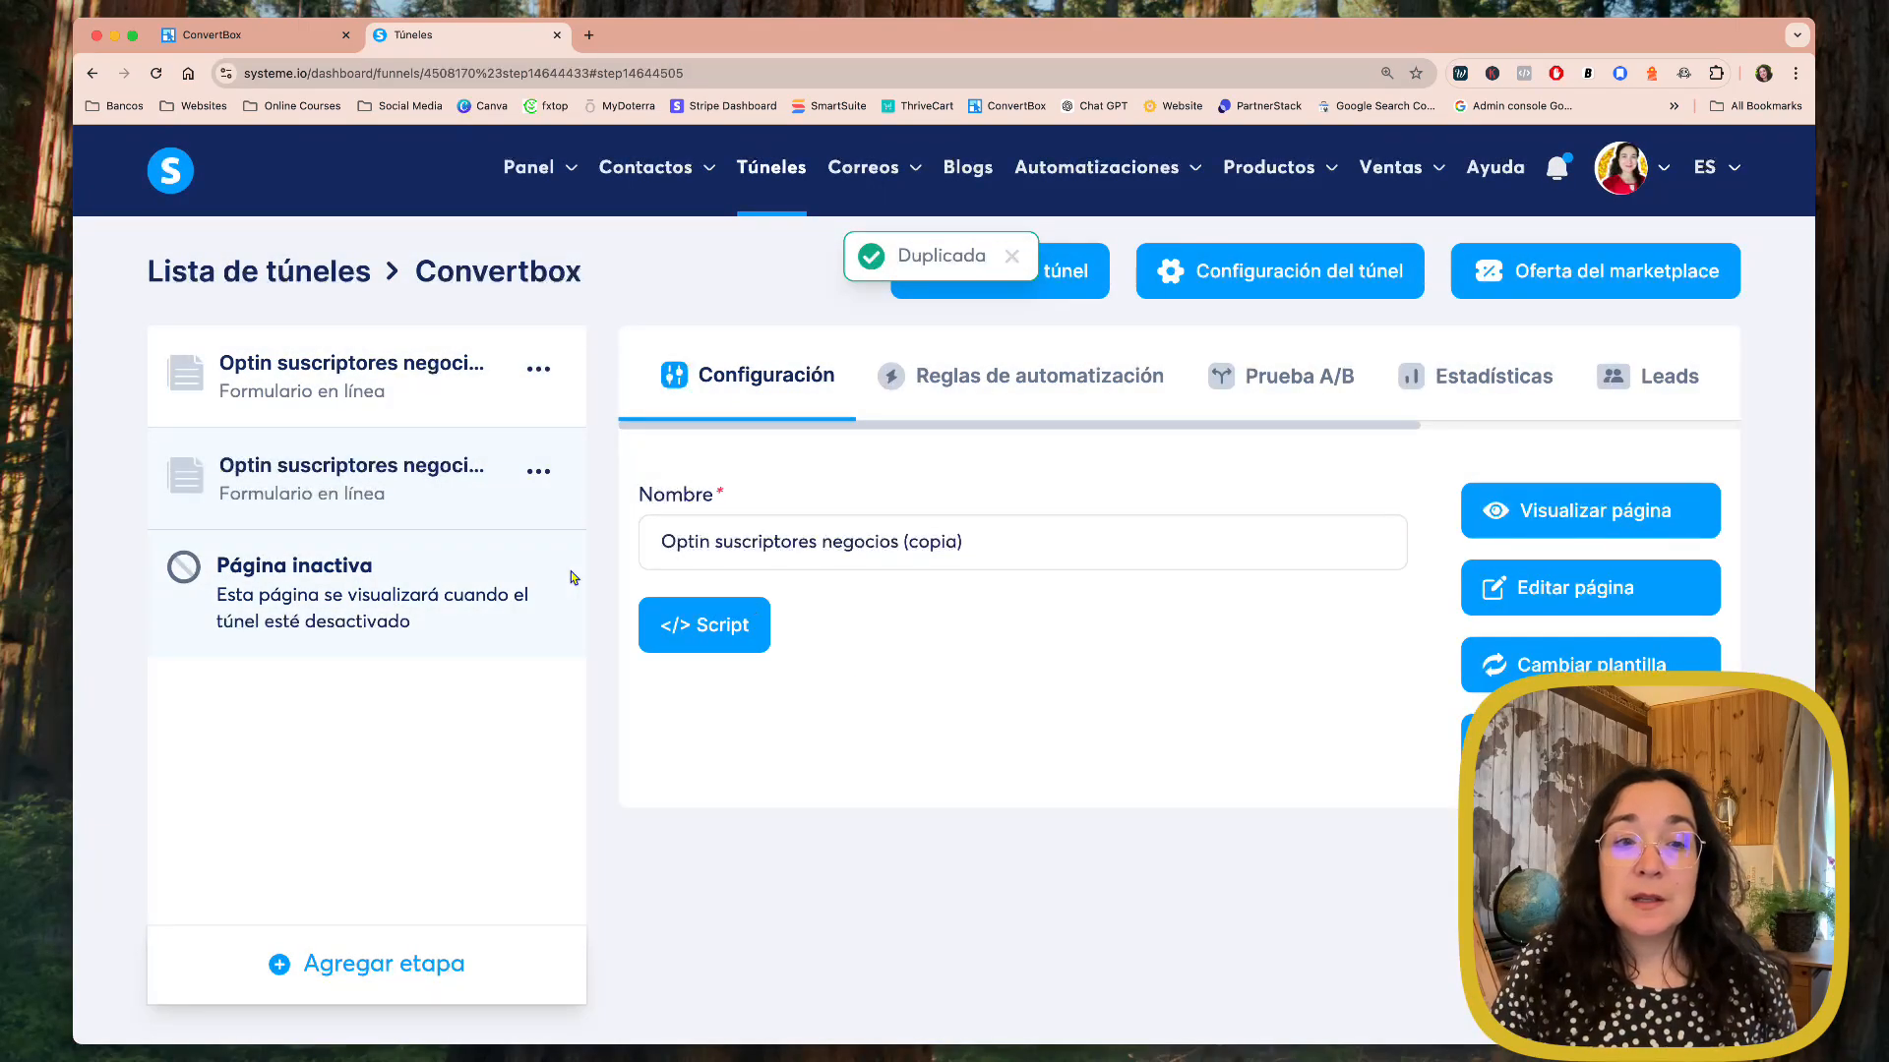
Step: Rename the duplicated funnel step as "Optin suscriptores salud integrativa"
left_click(983, 544)
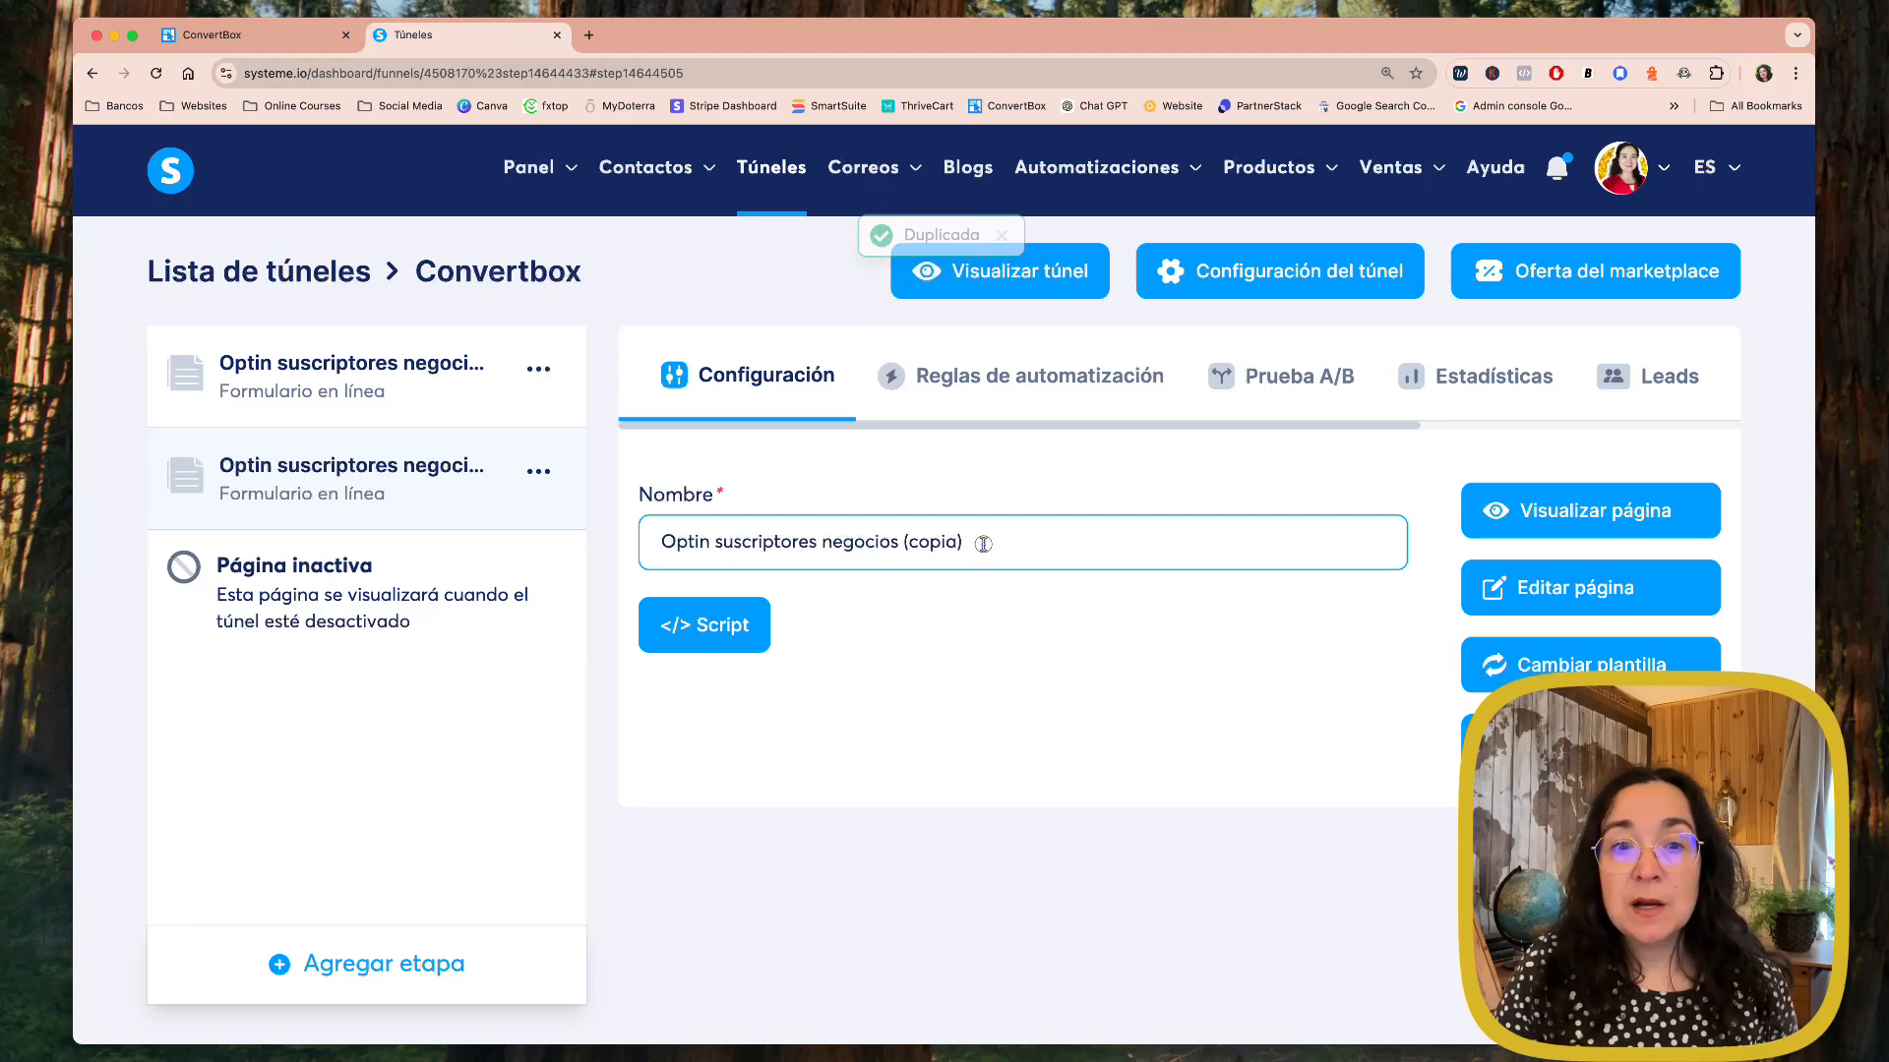
left_click_drag(984, 544, 824, 544)
type("esa")
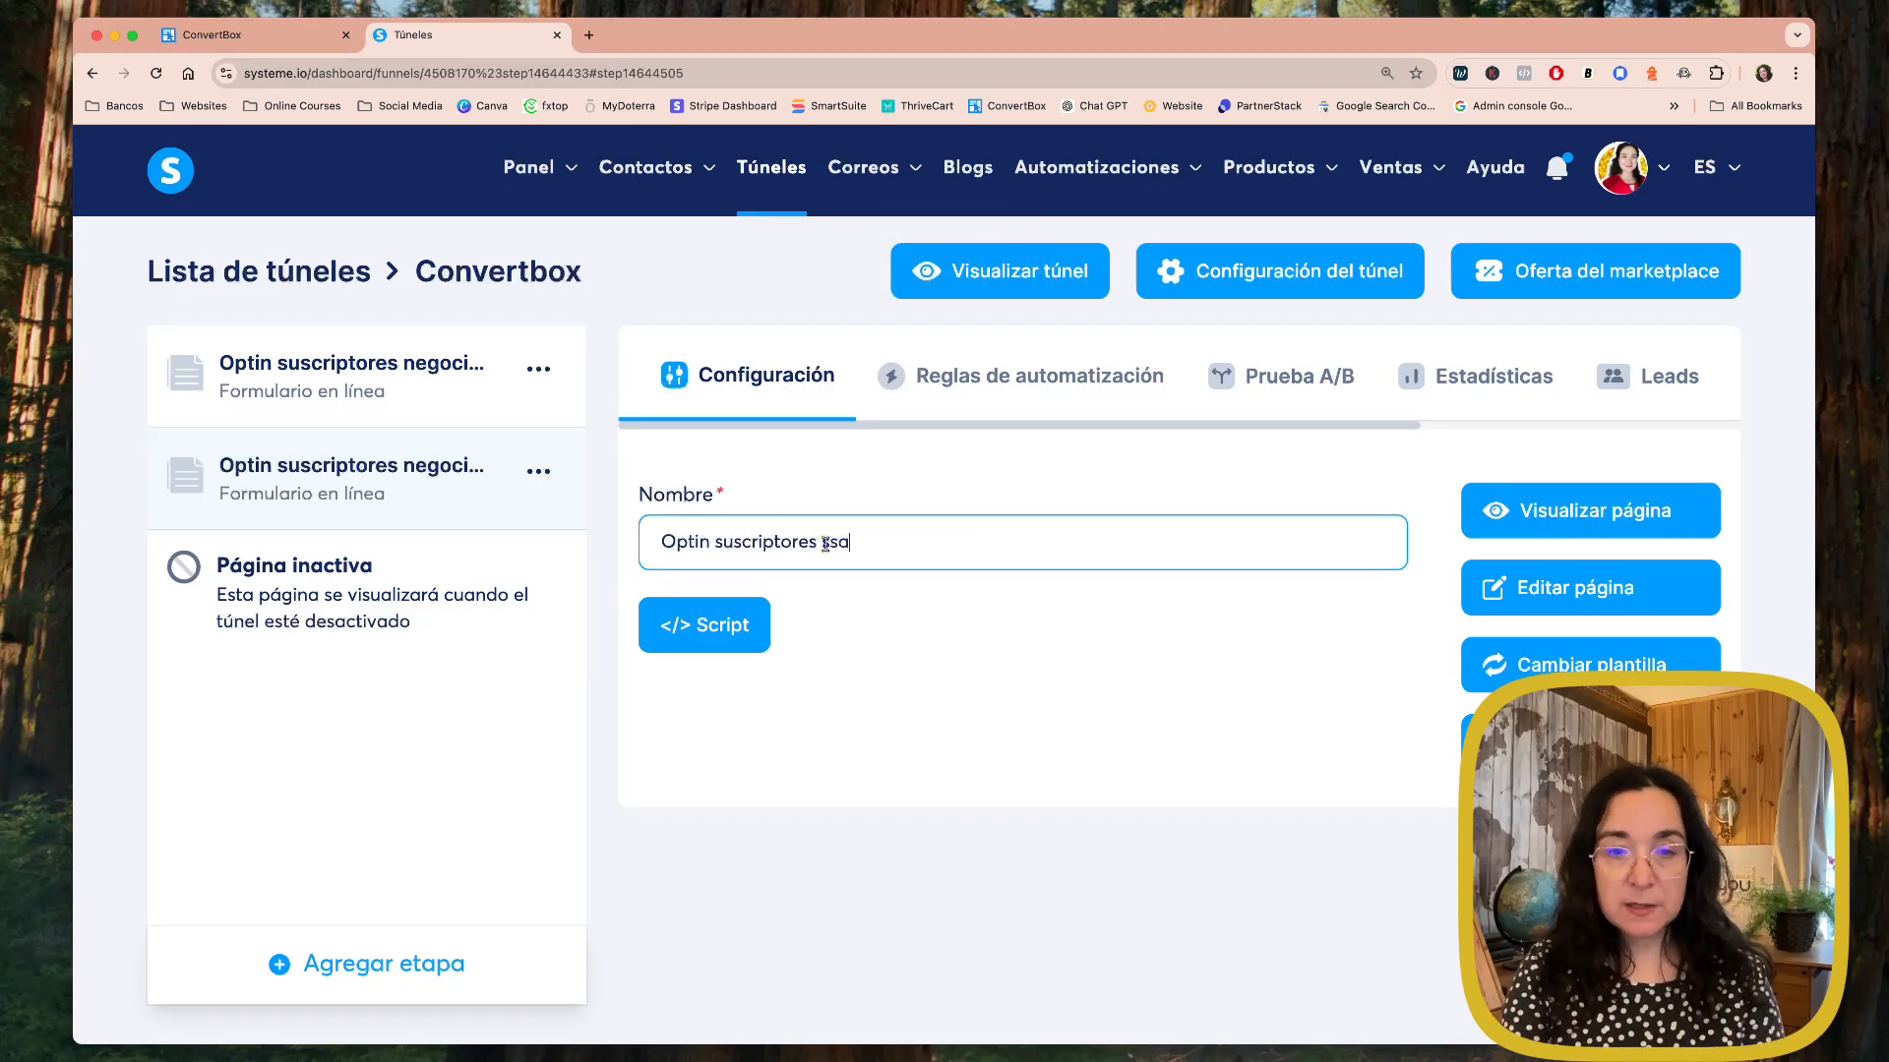
type("alud integ")
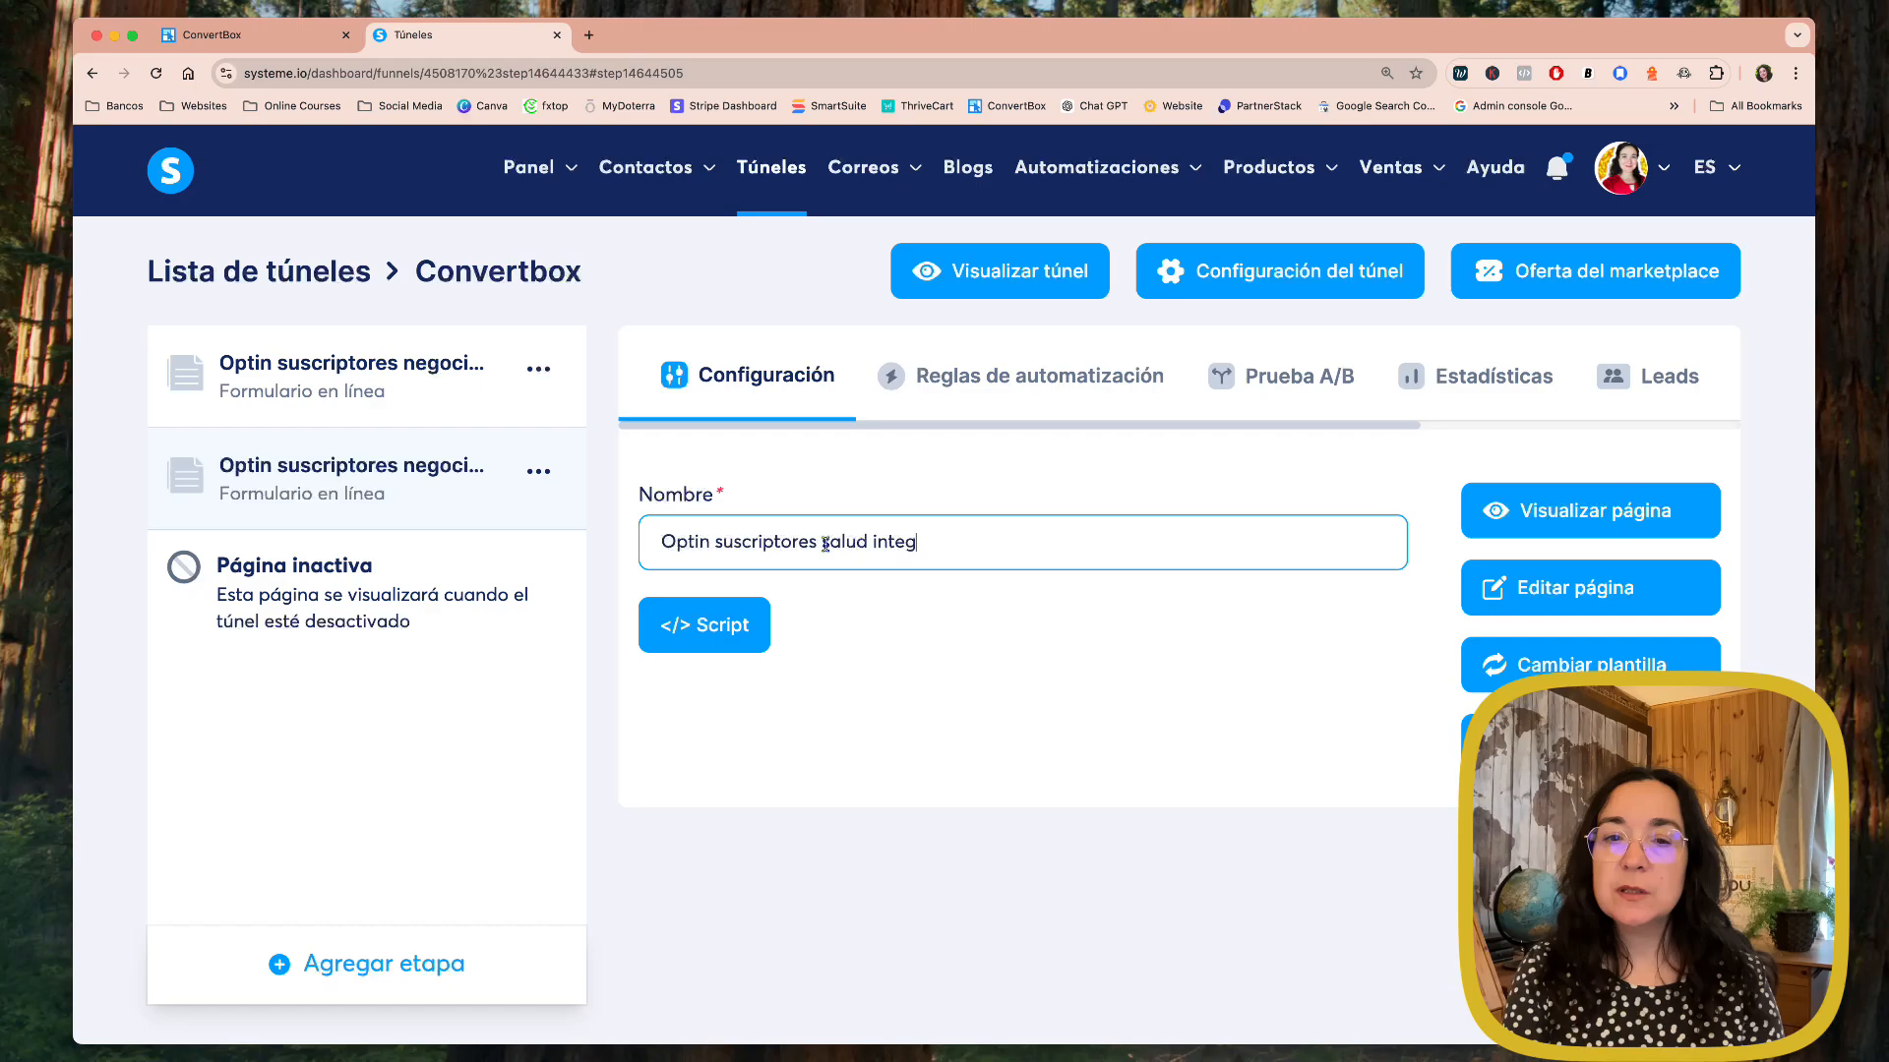
type("rativa")
left_click(903, 683)
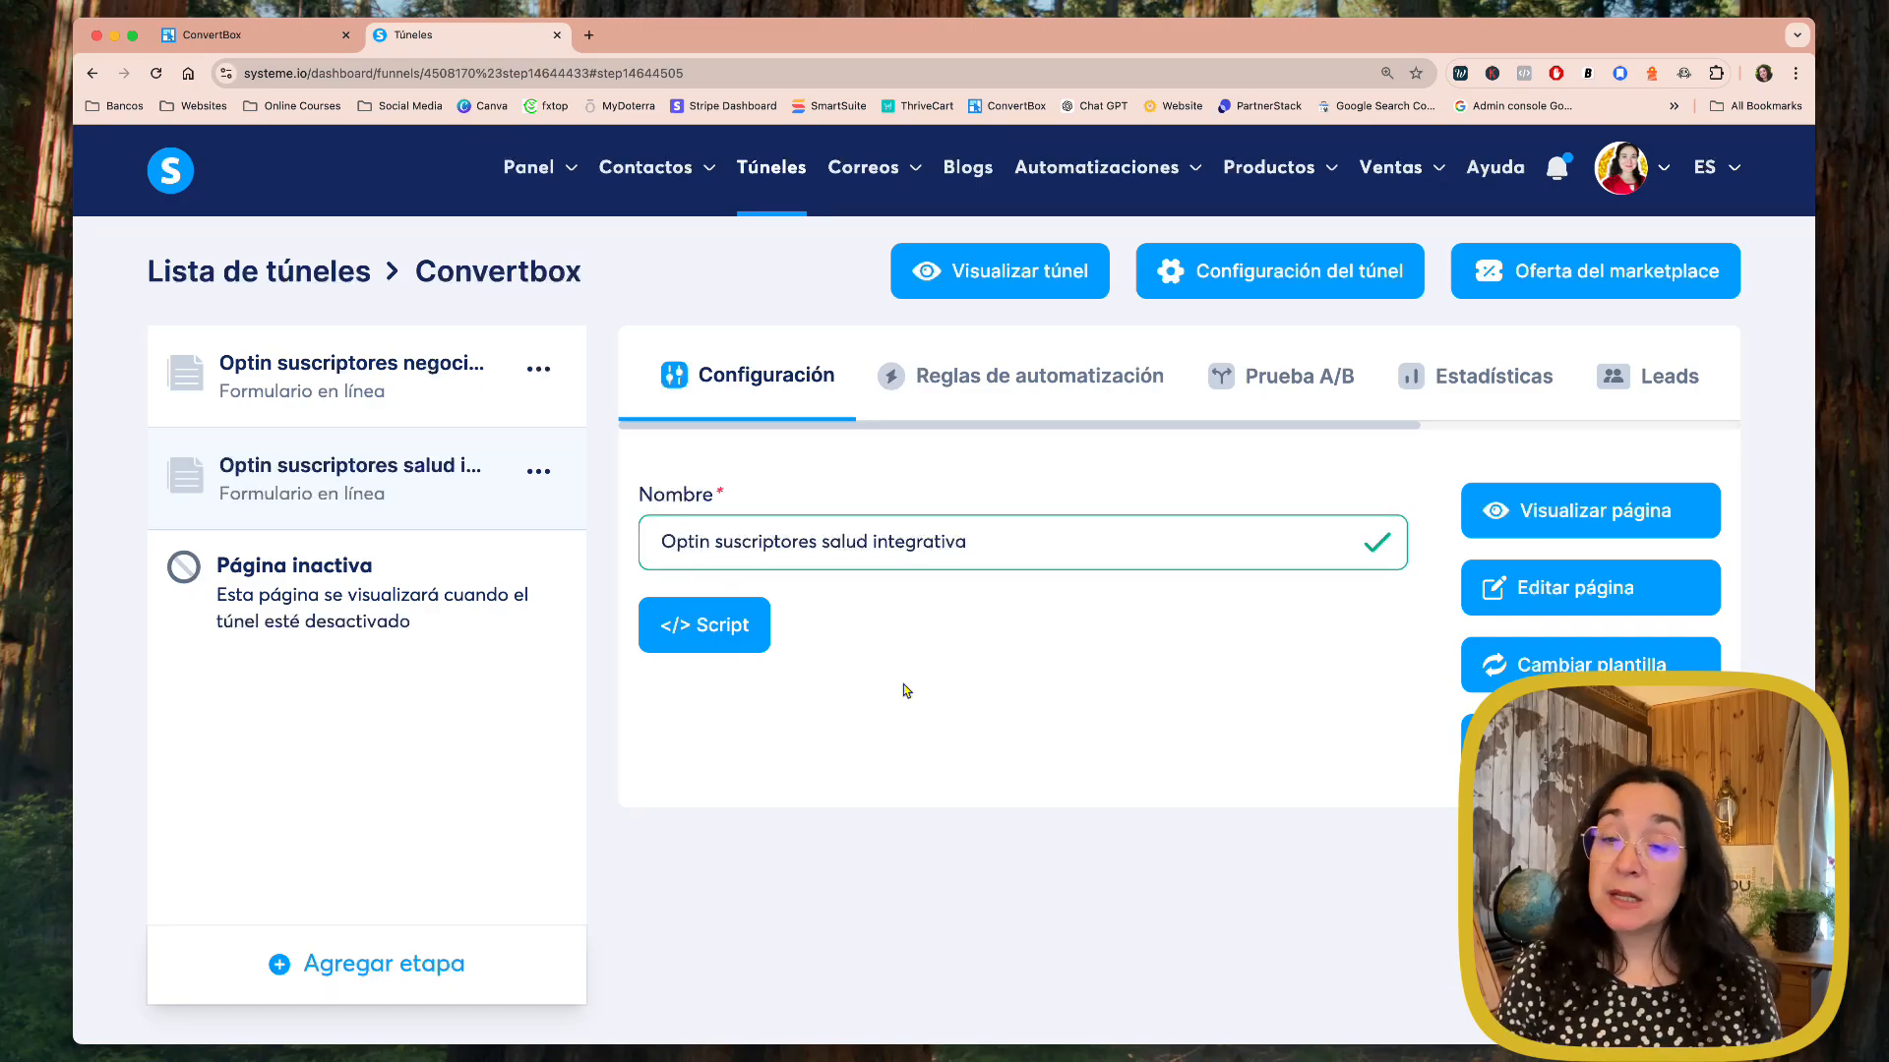
Step: Start an automation rule for the salud integrativa step with the trigger "Suscrito al formulario de la etapa del túnel"
left_click(997, 387)
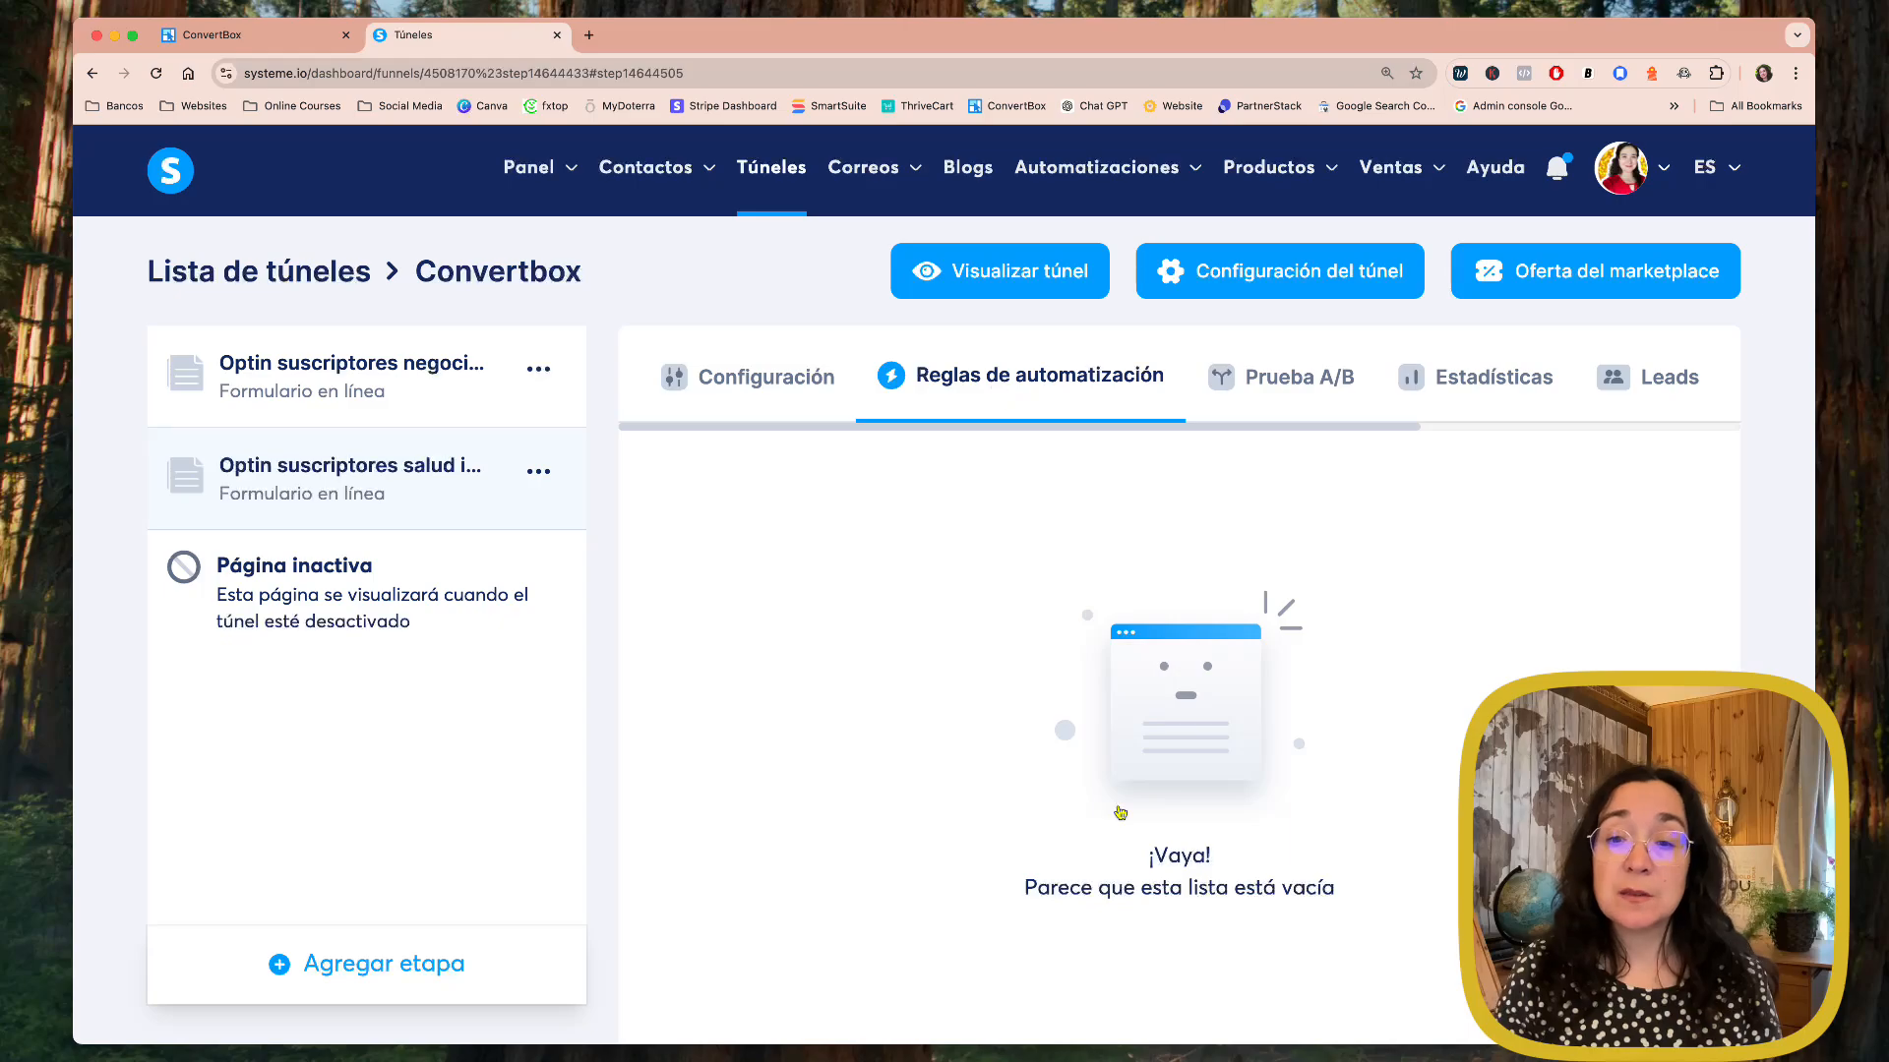
scroll(1179, 836, "down", 3)
left_click(1180, 1001)
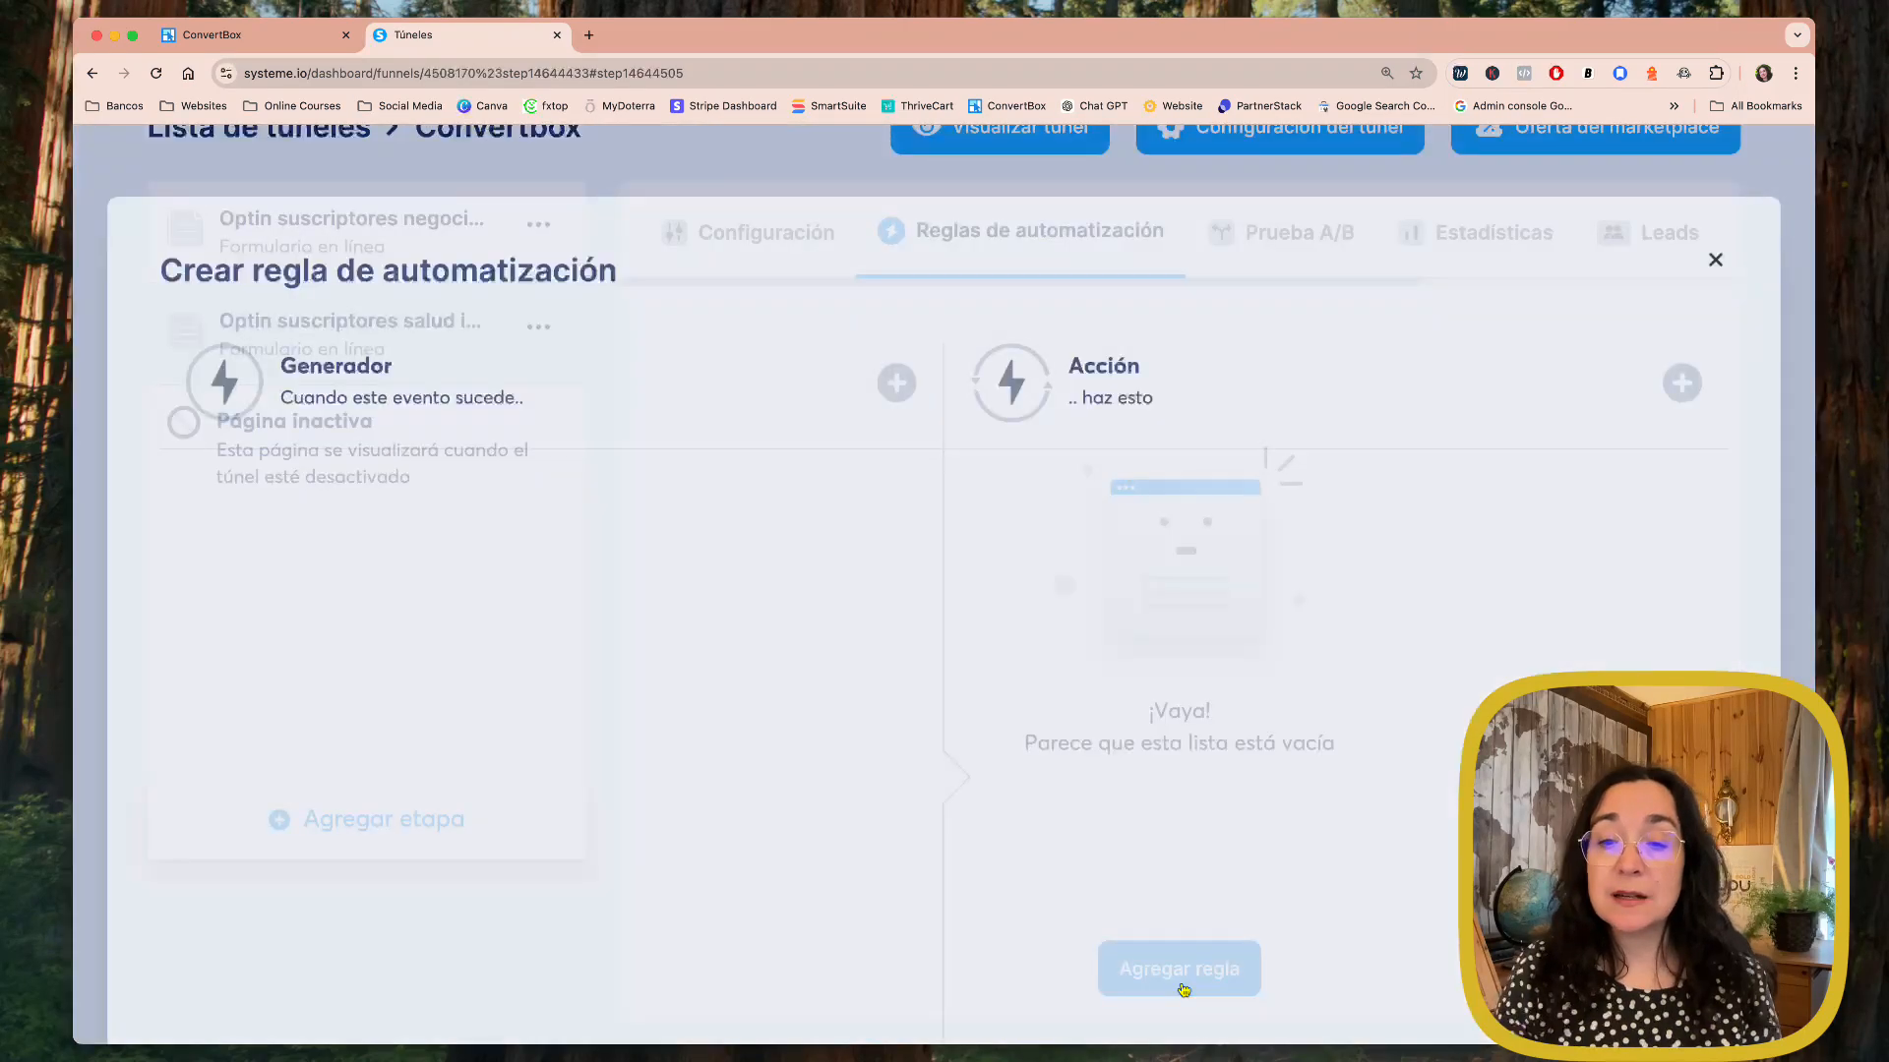
left_click(895, 378)
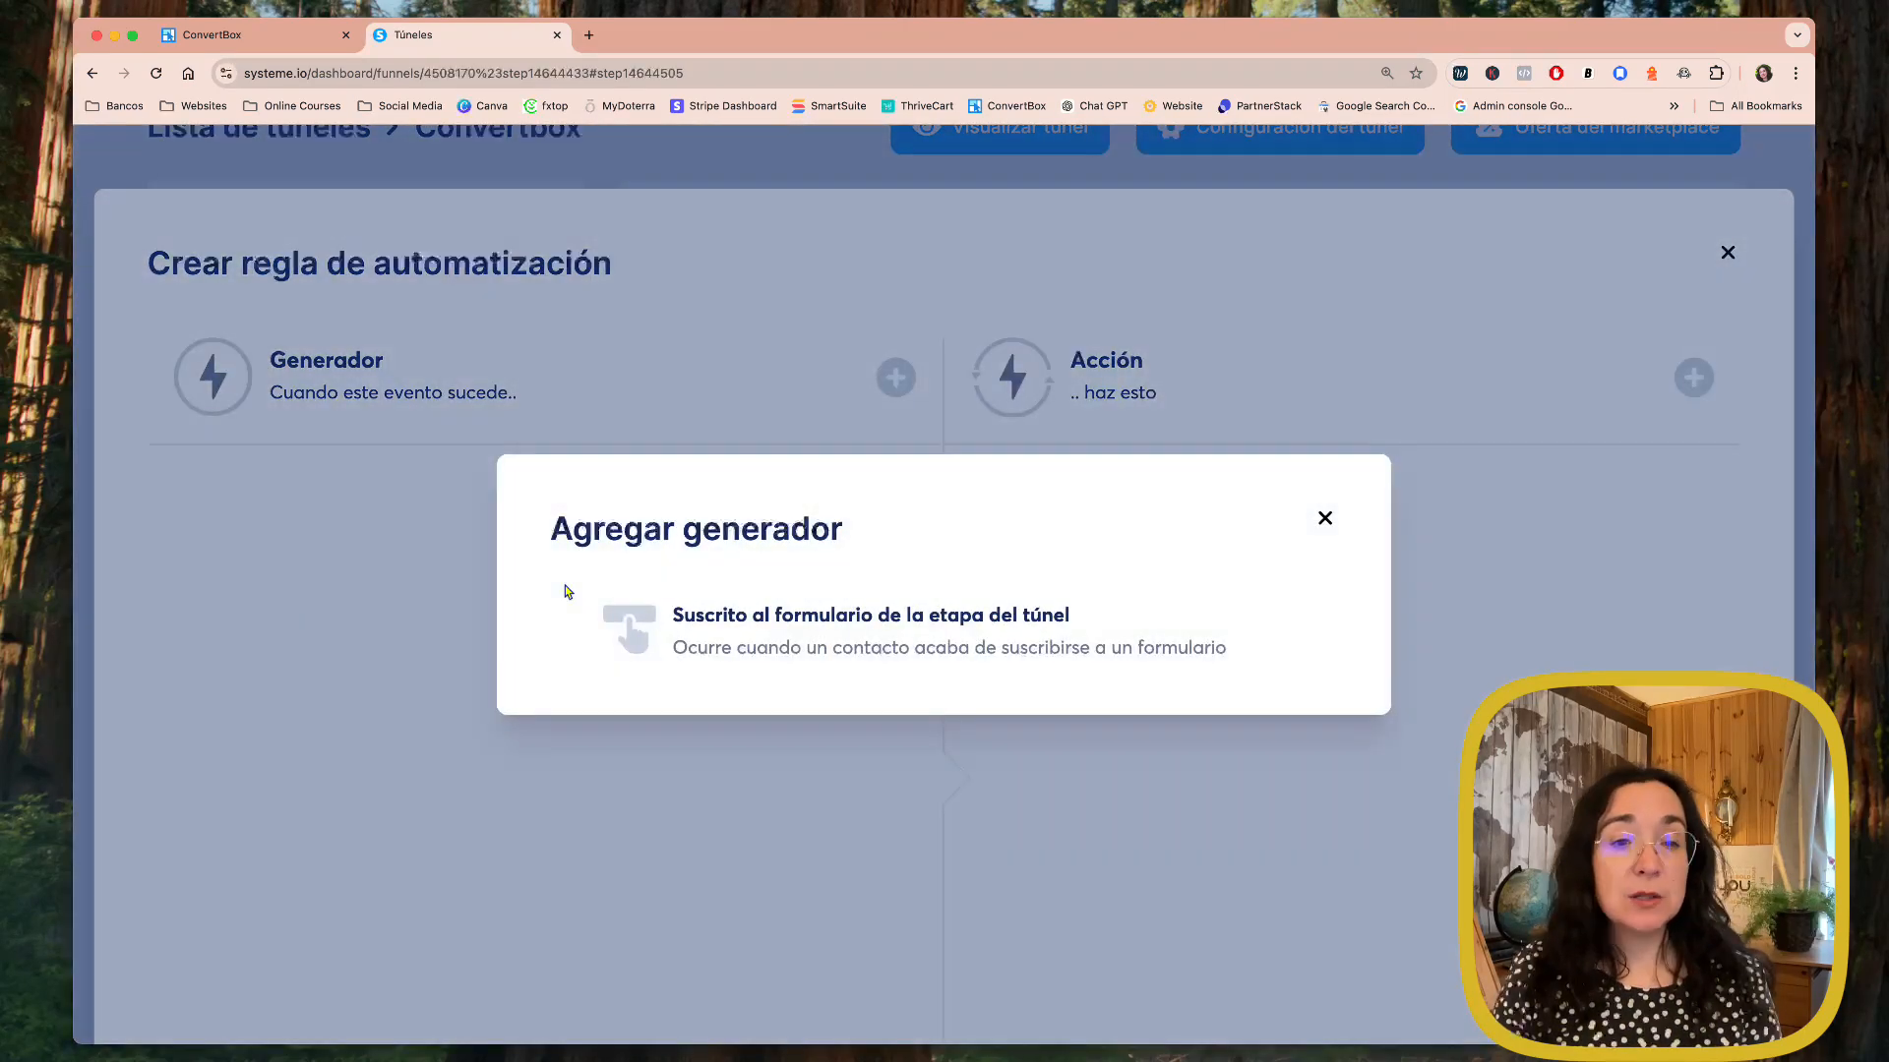
left_click(725, 633)
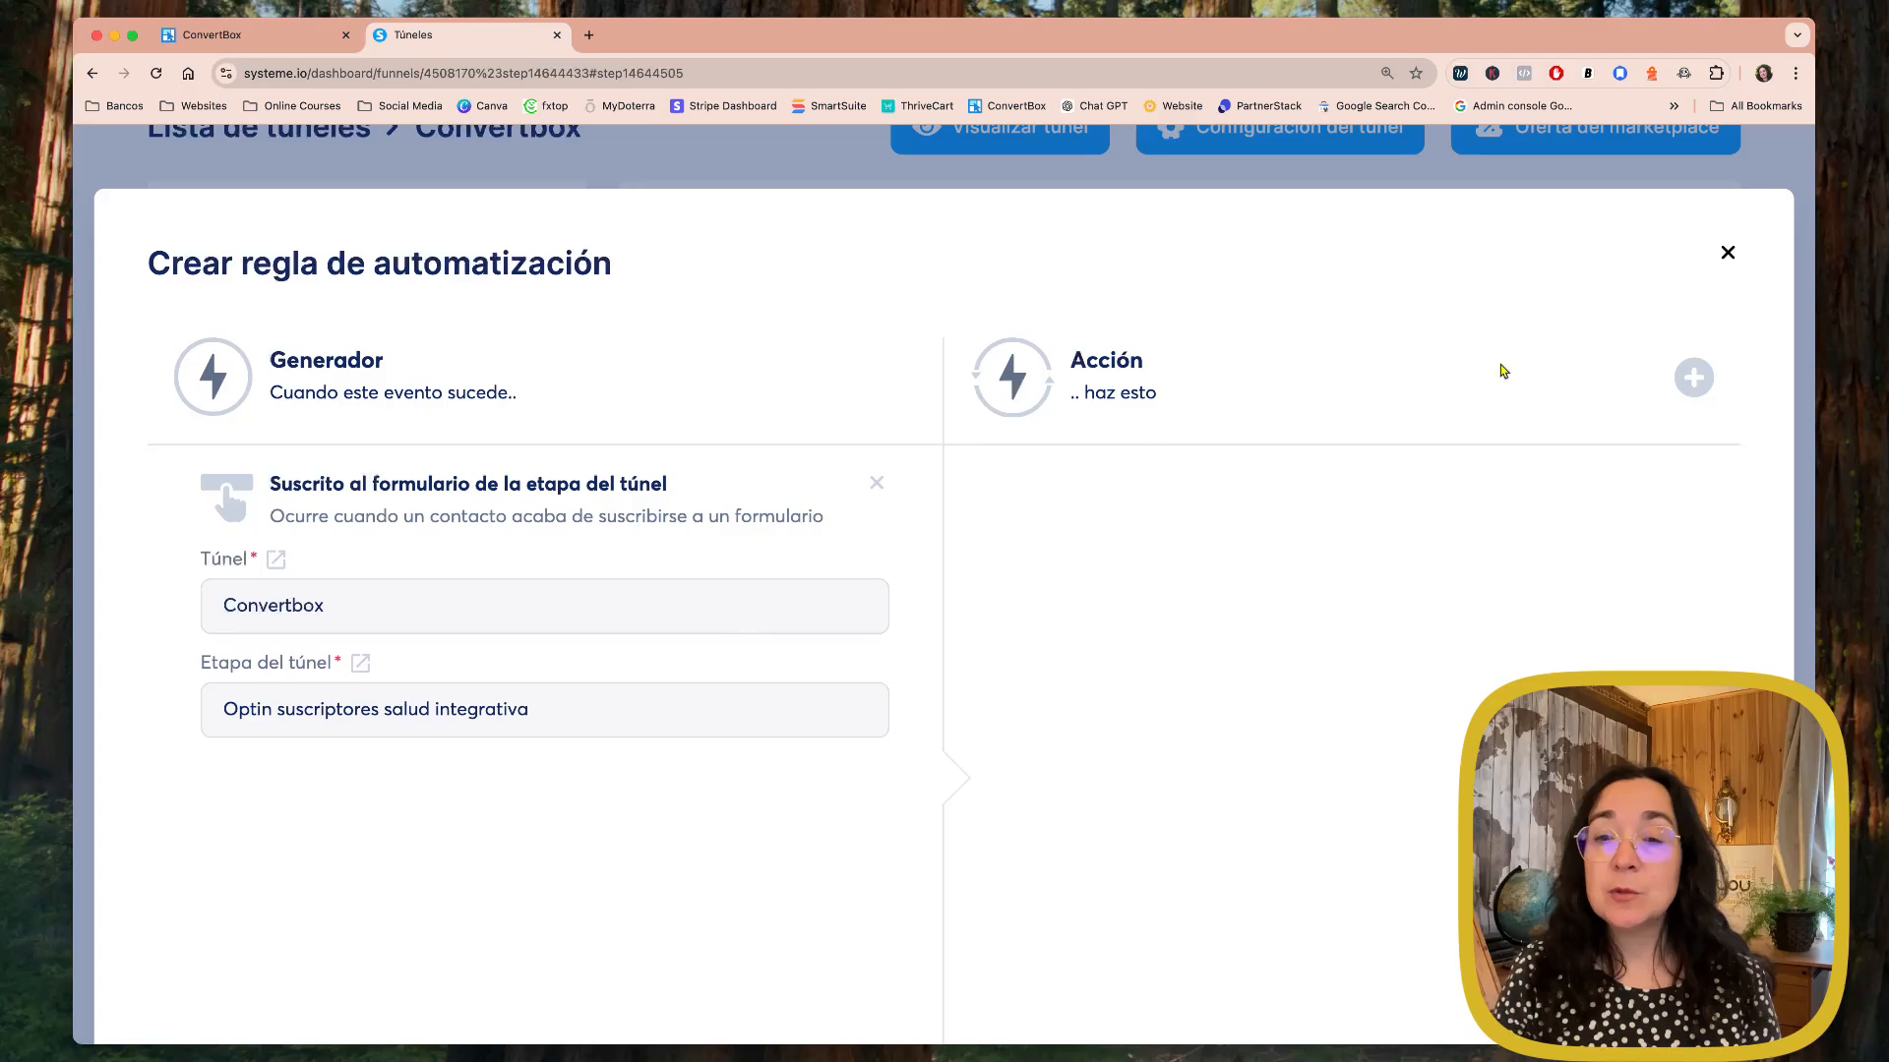
Step: Add an "Asignar una etiqueta" action with the tag "Subscriber - Salud Integrativa" and save the automation rule
left_click(1693, 378)
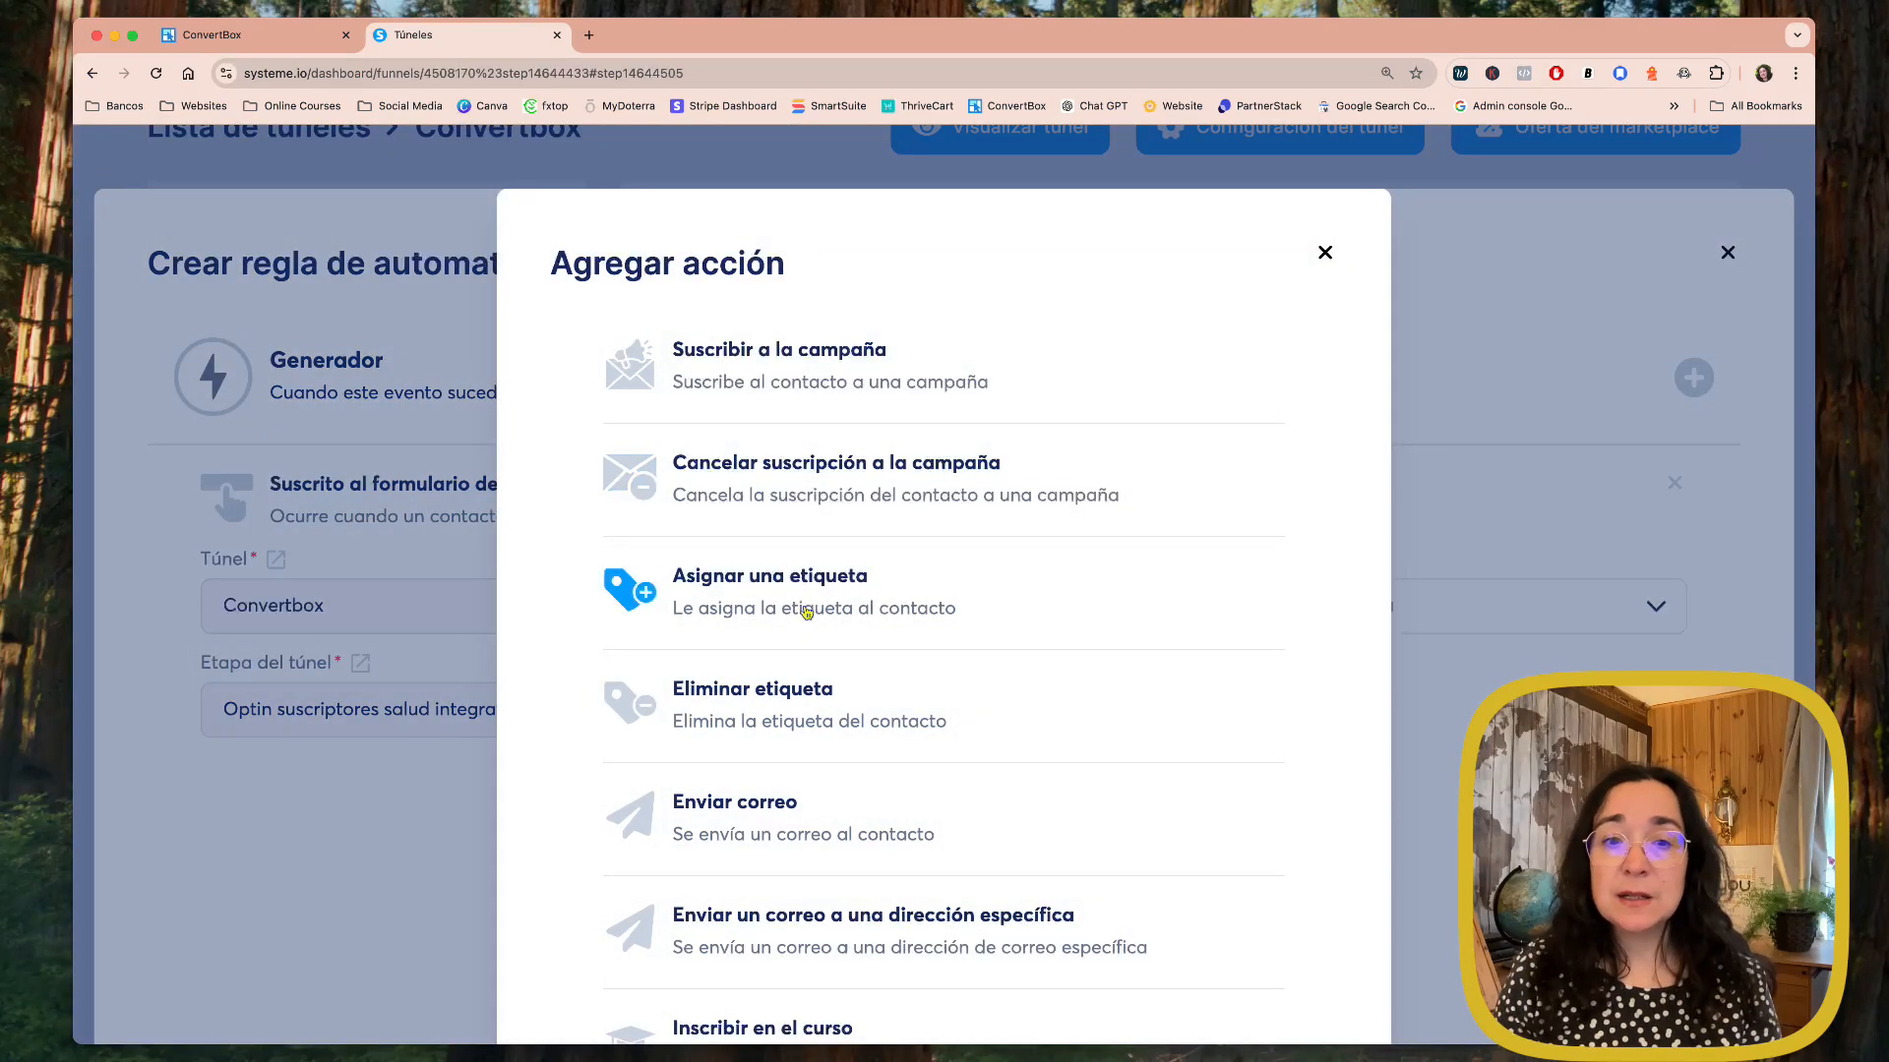
left_click(805, 611)
left_click(1199, 627)
type("sub")
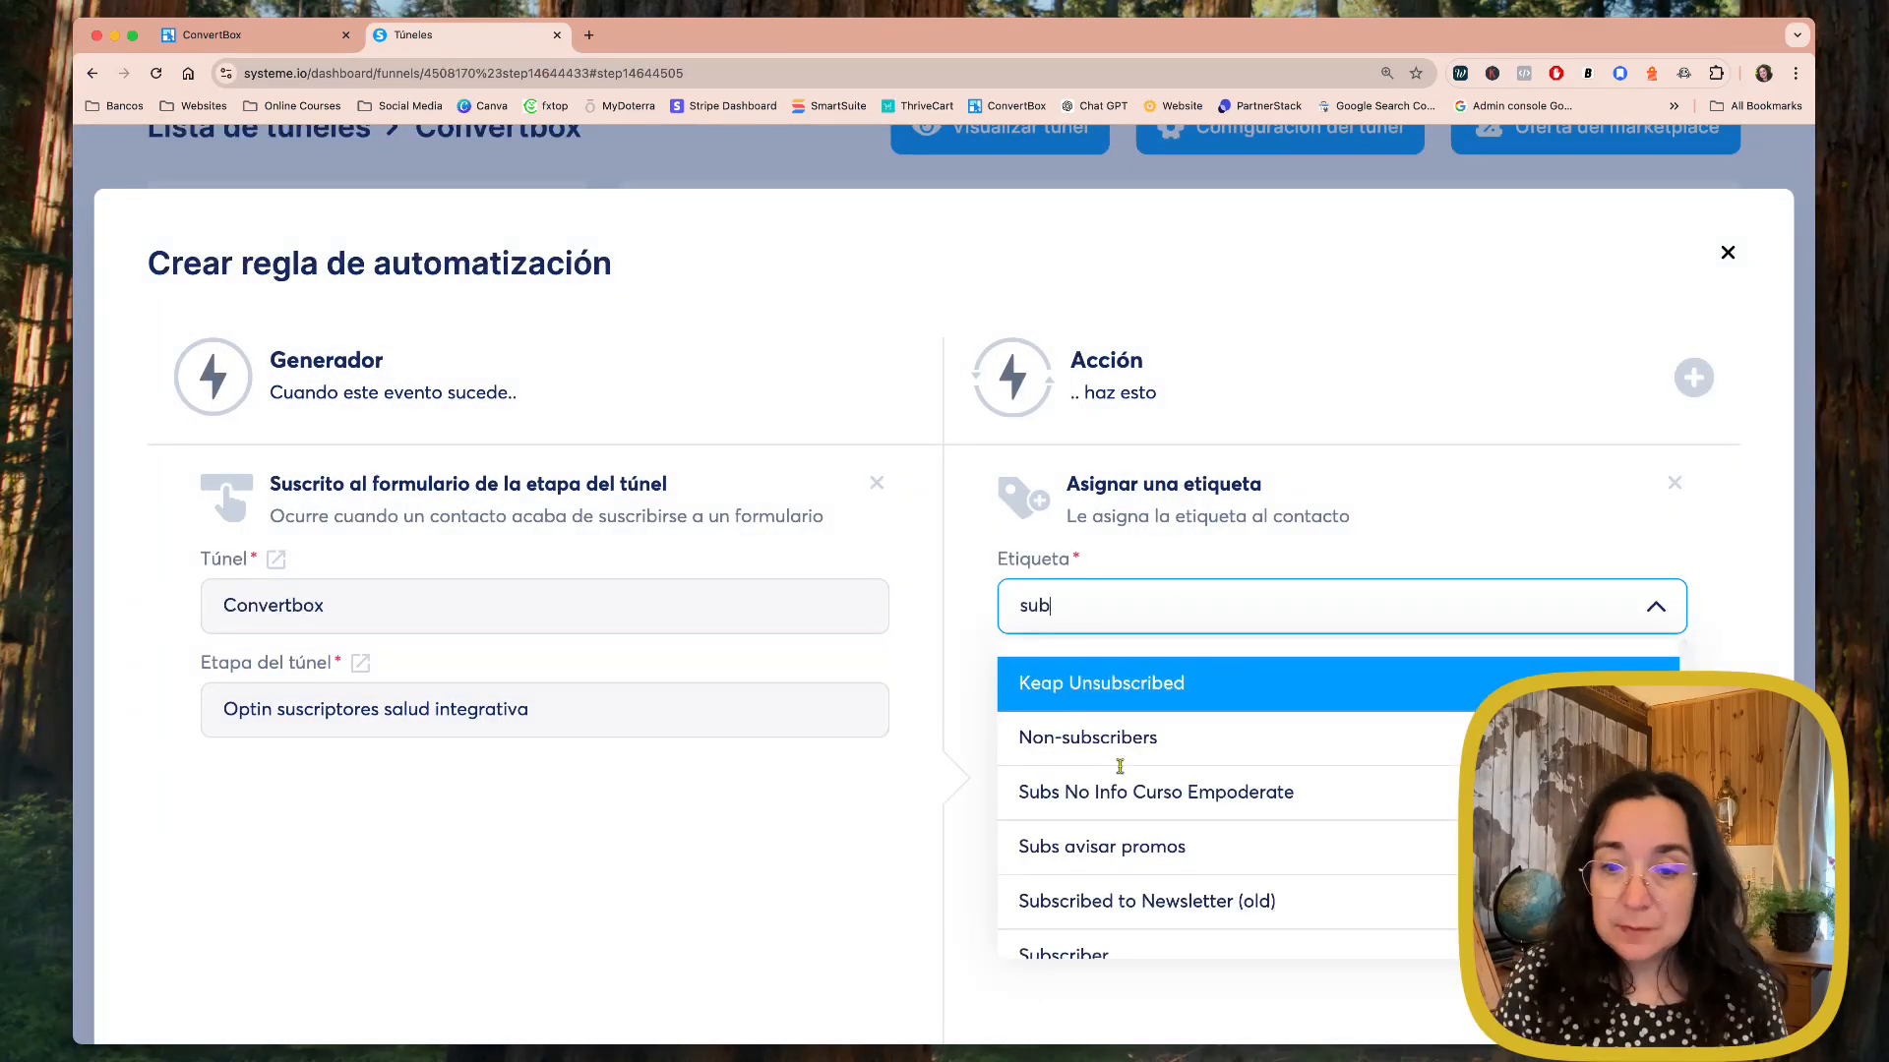
scroll(1120, 766, "down", 3)
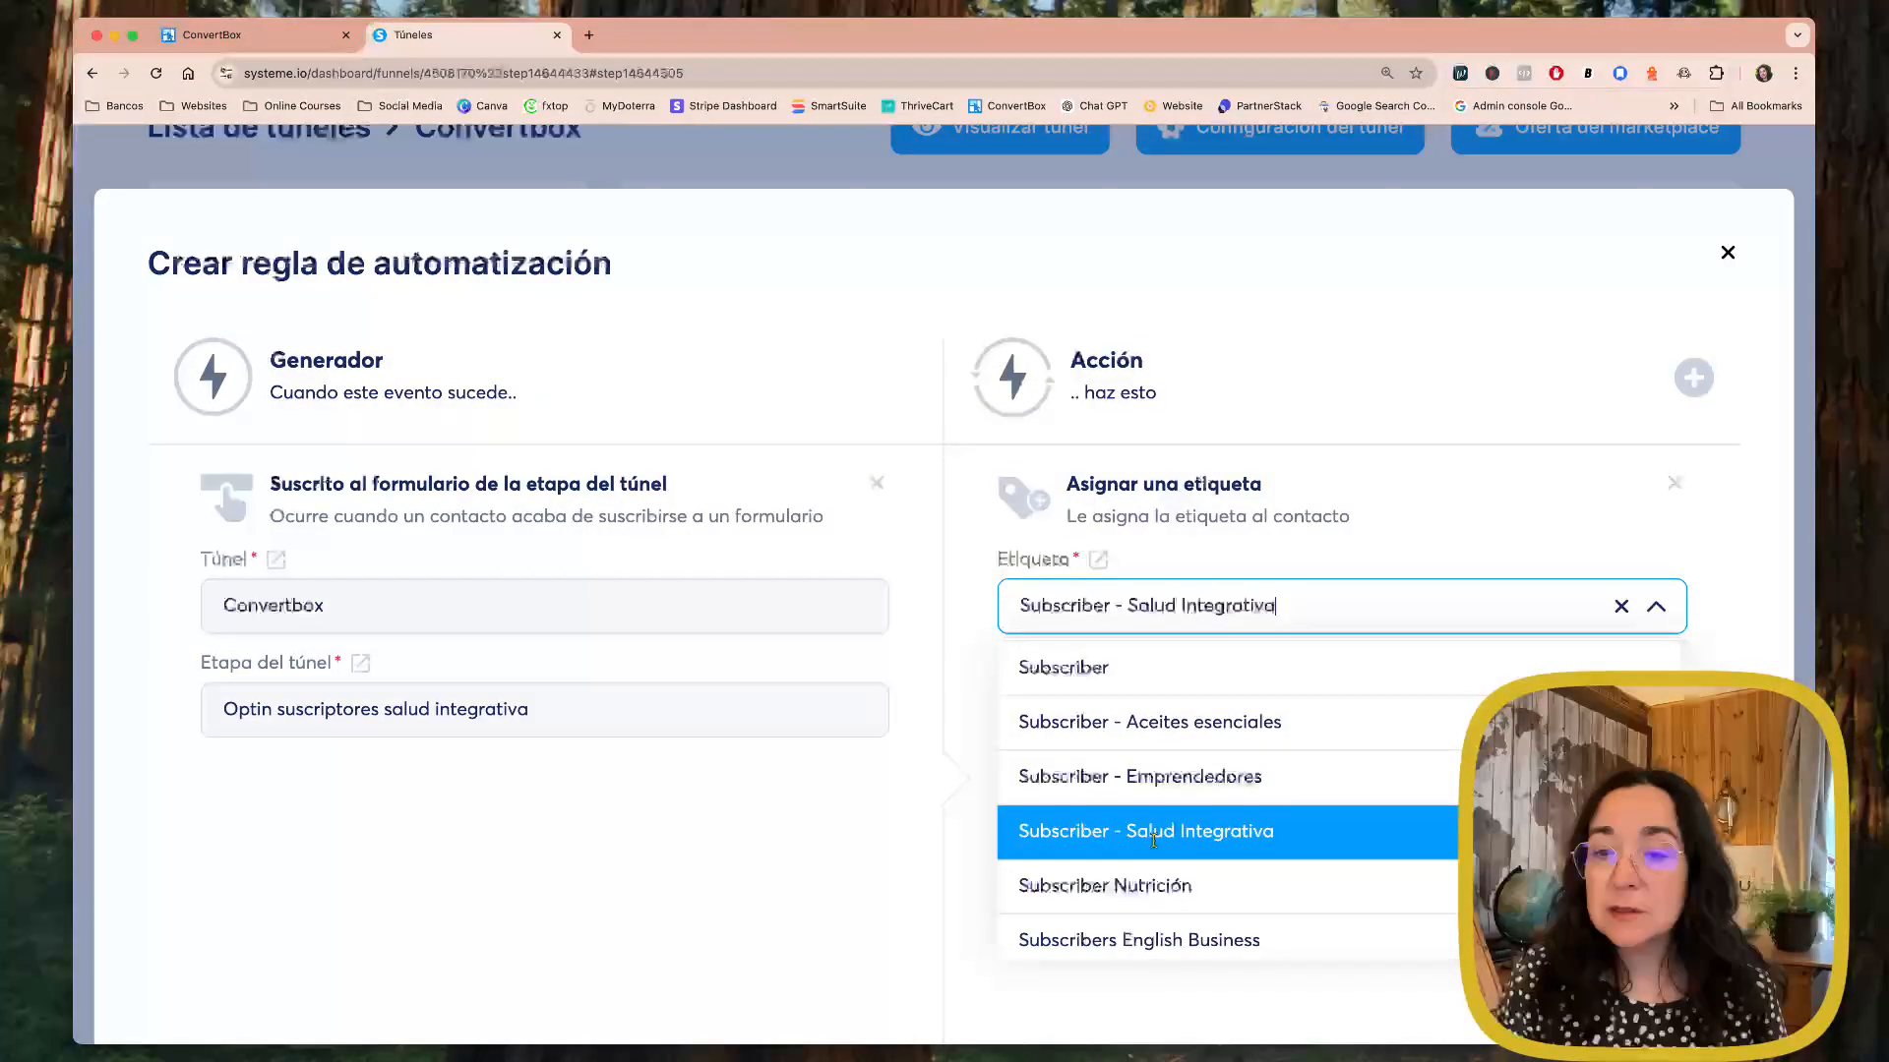
left_click(1141, 831)
scroll(1148, 846, "down", 3)
left_click(950, 904)
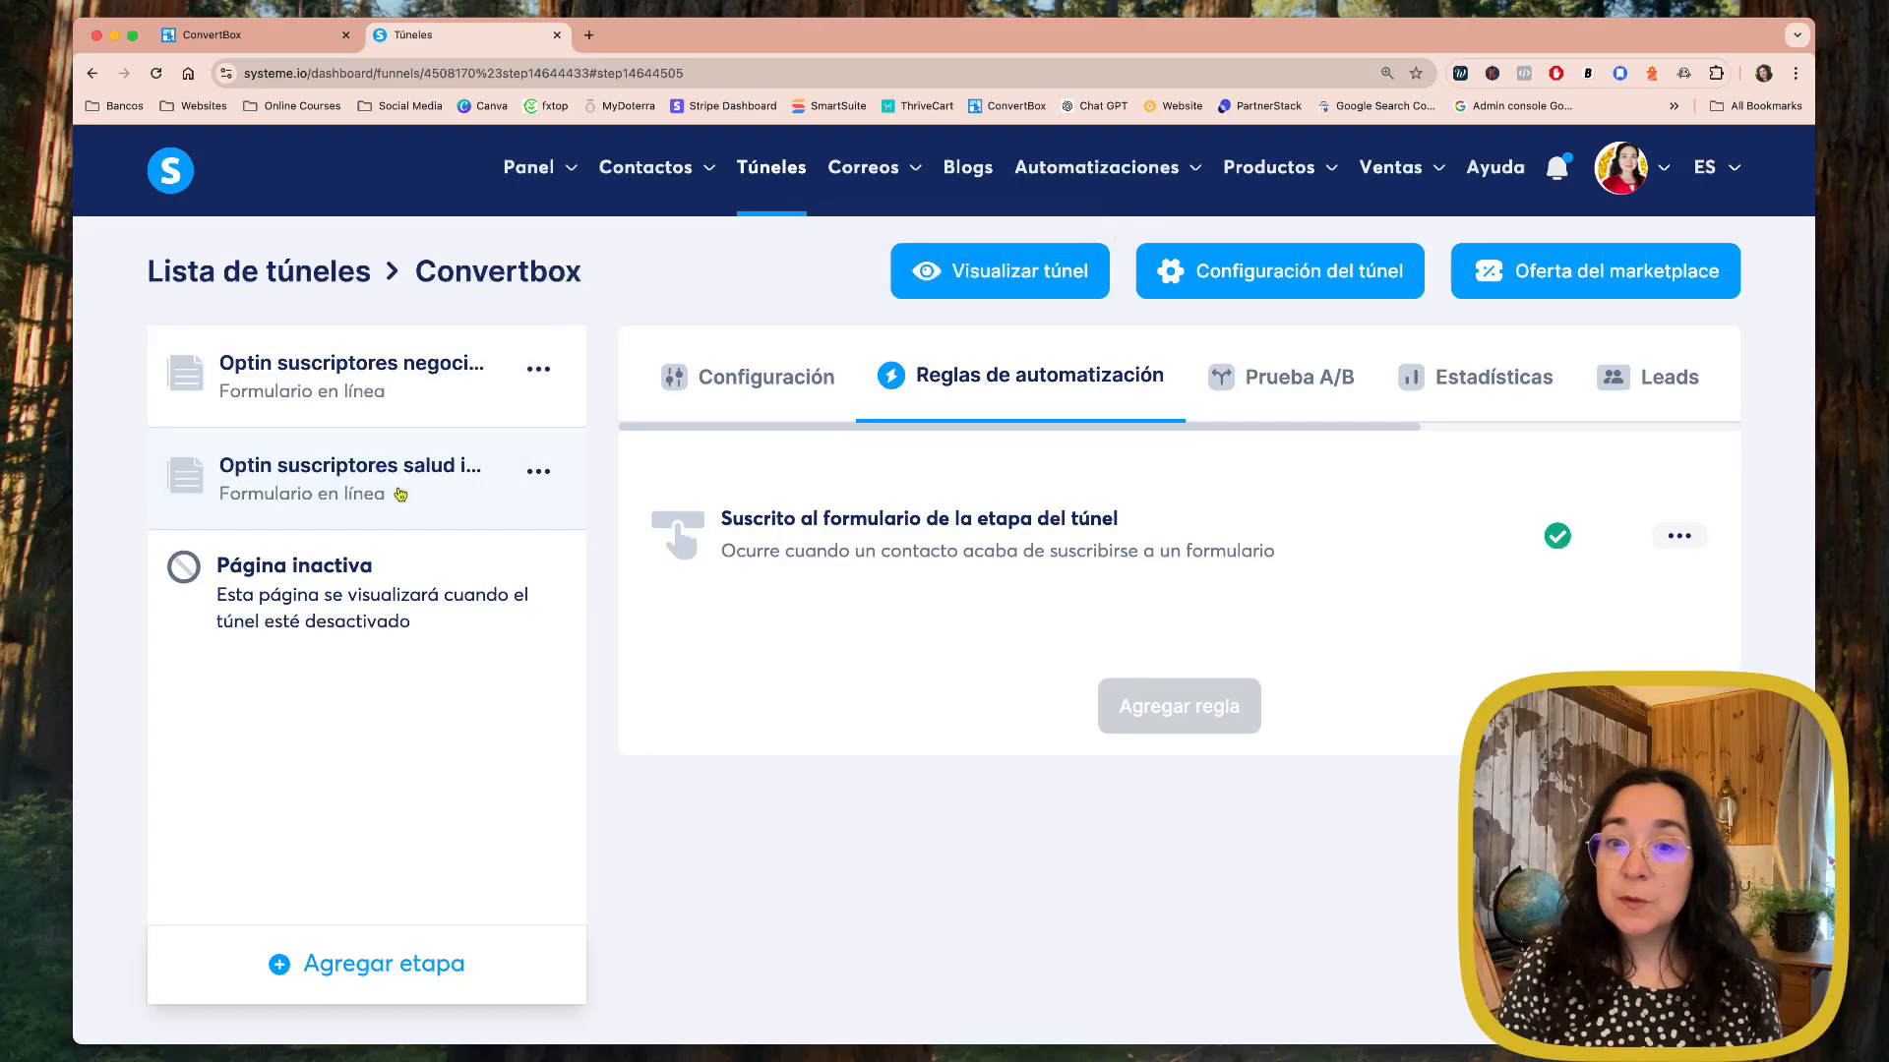
Step: Copy the form script code from the configuration of the salud integrativa step
left_click(770, 401)
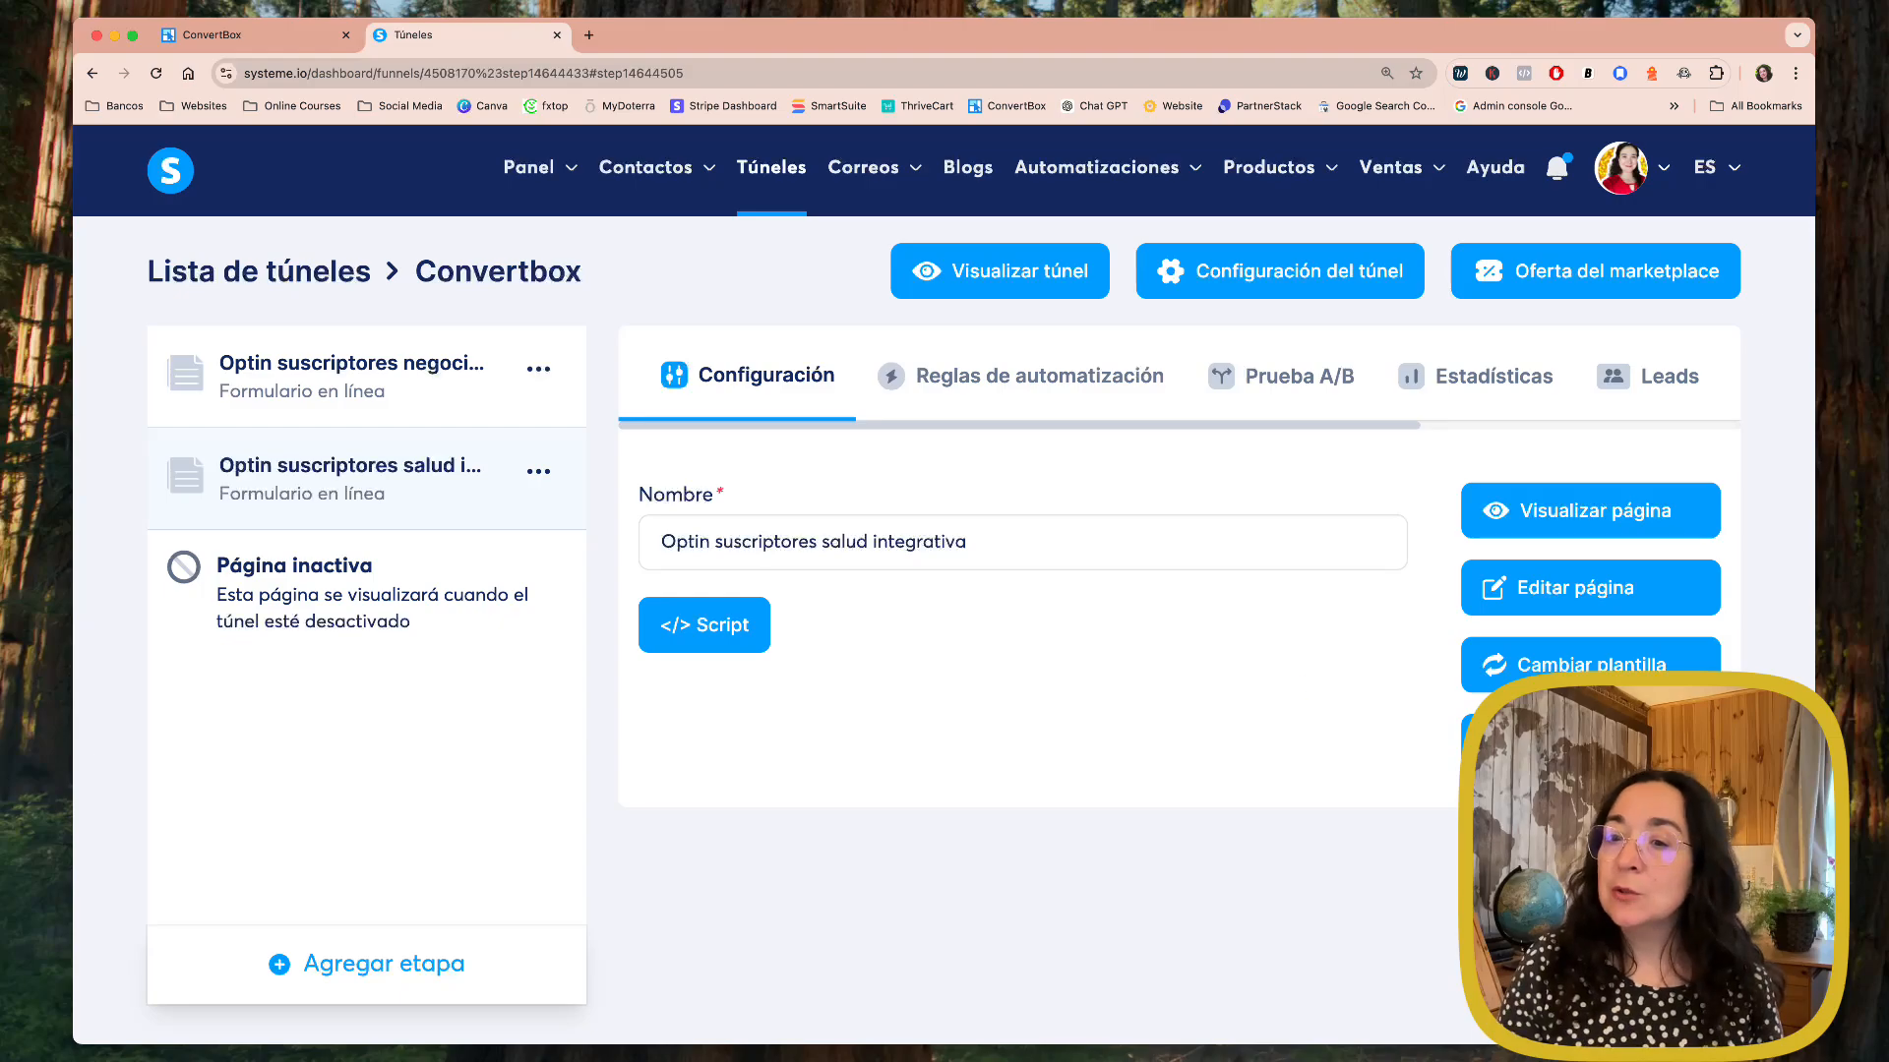
left_click(705, 624)
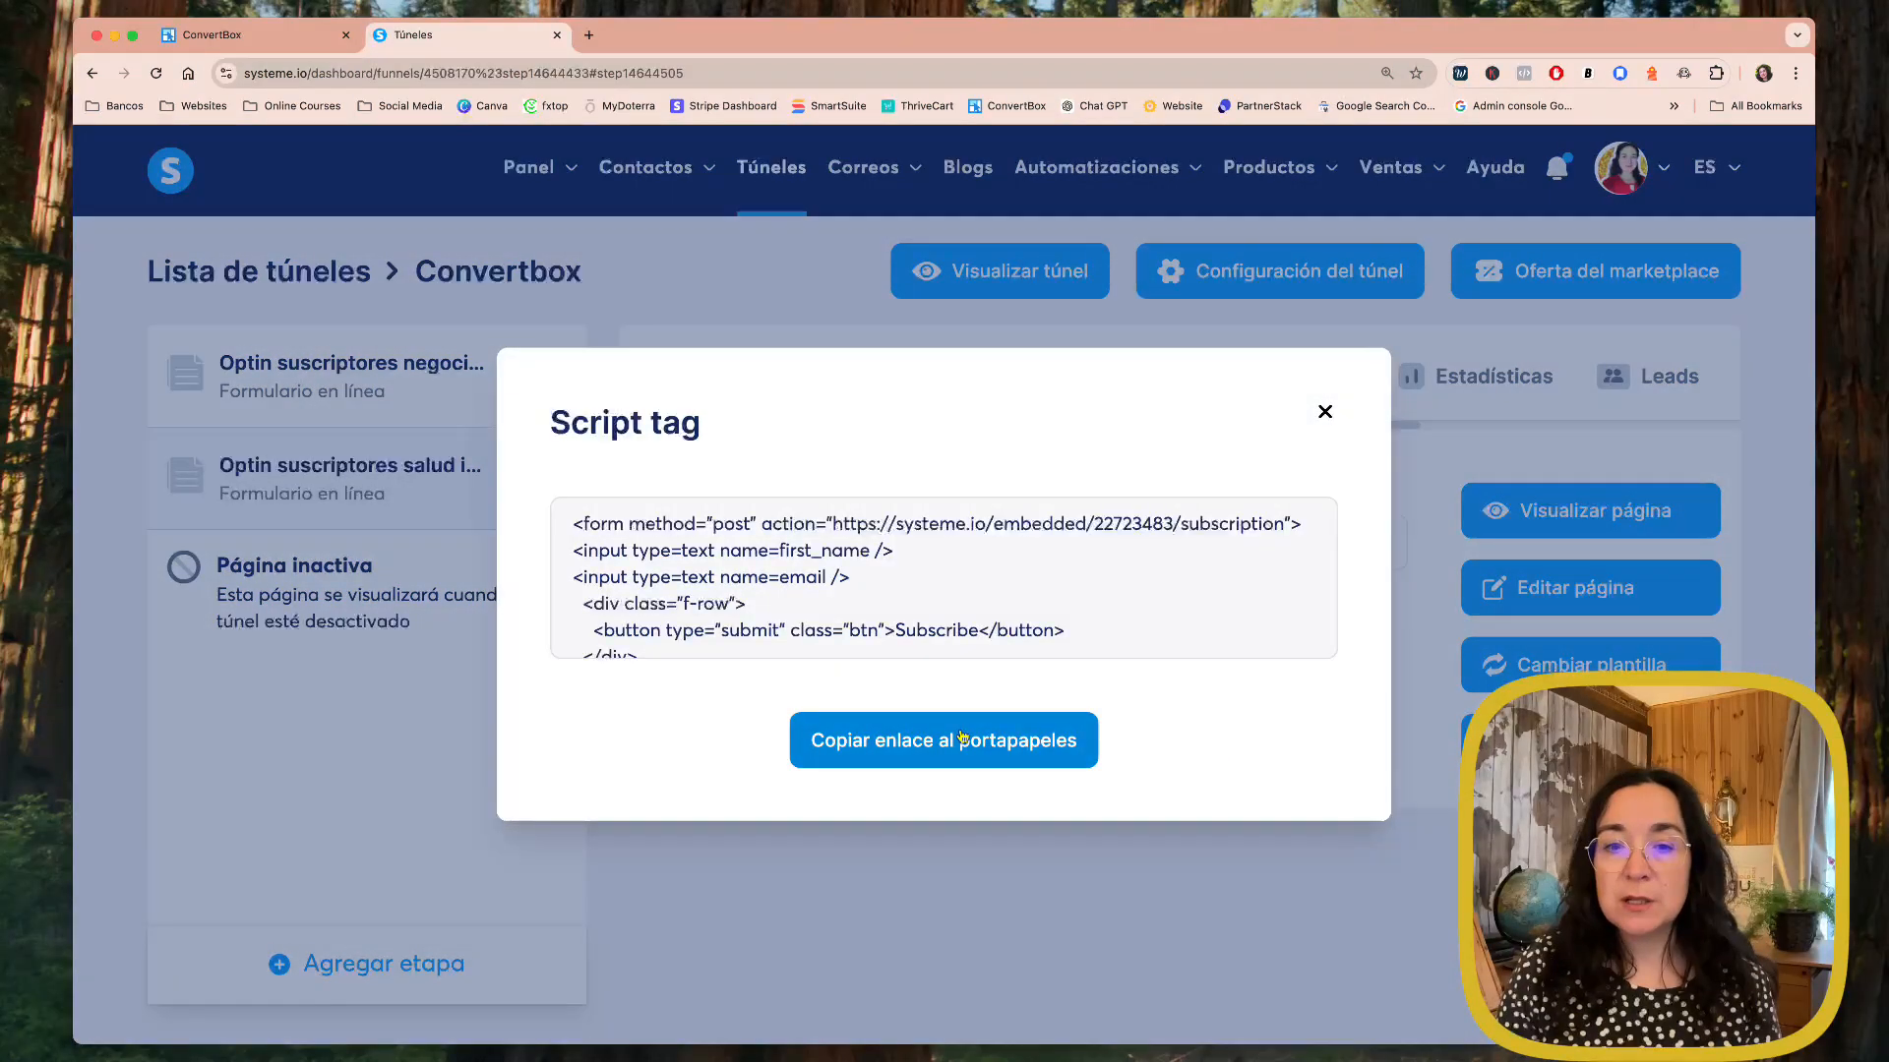
left_click(962, 743)
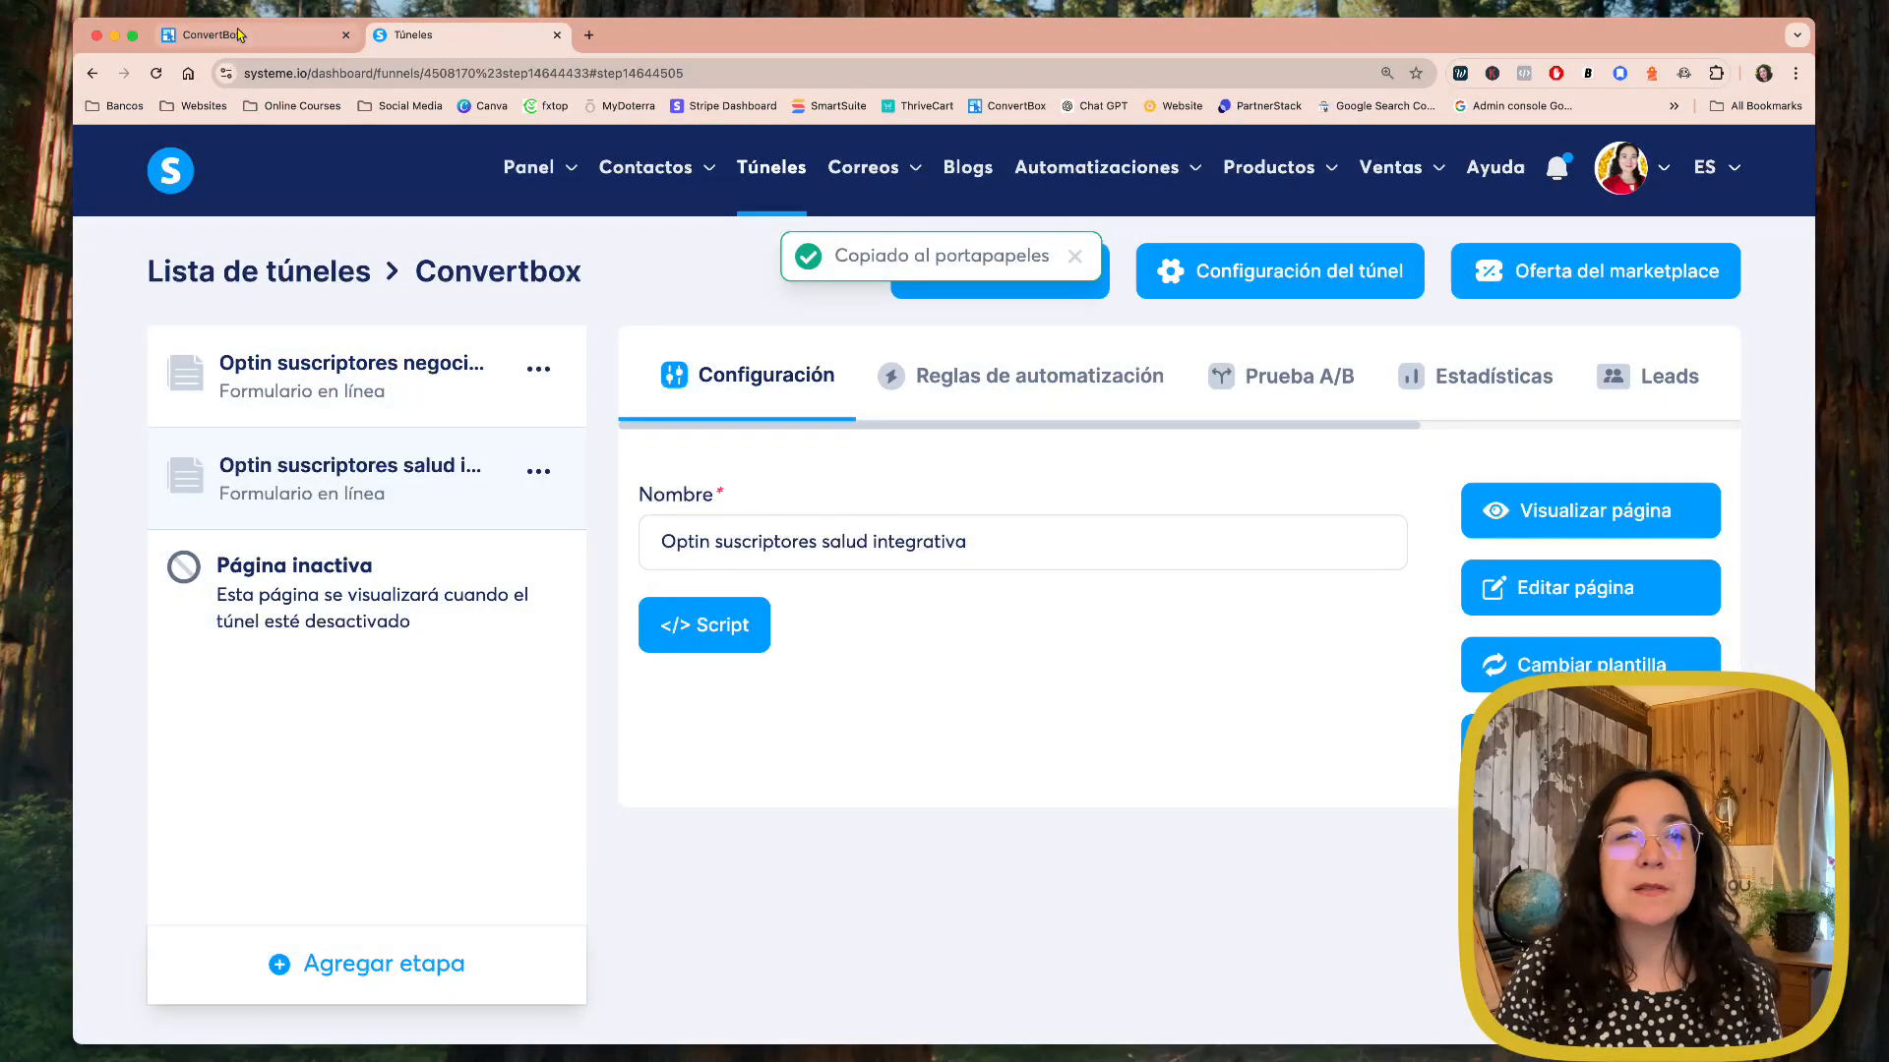
Step: Switch to ConvertBox and add another HTML form named "Sub salud integrativa Systeme"
left_click(239, 37)
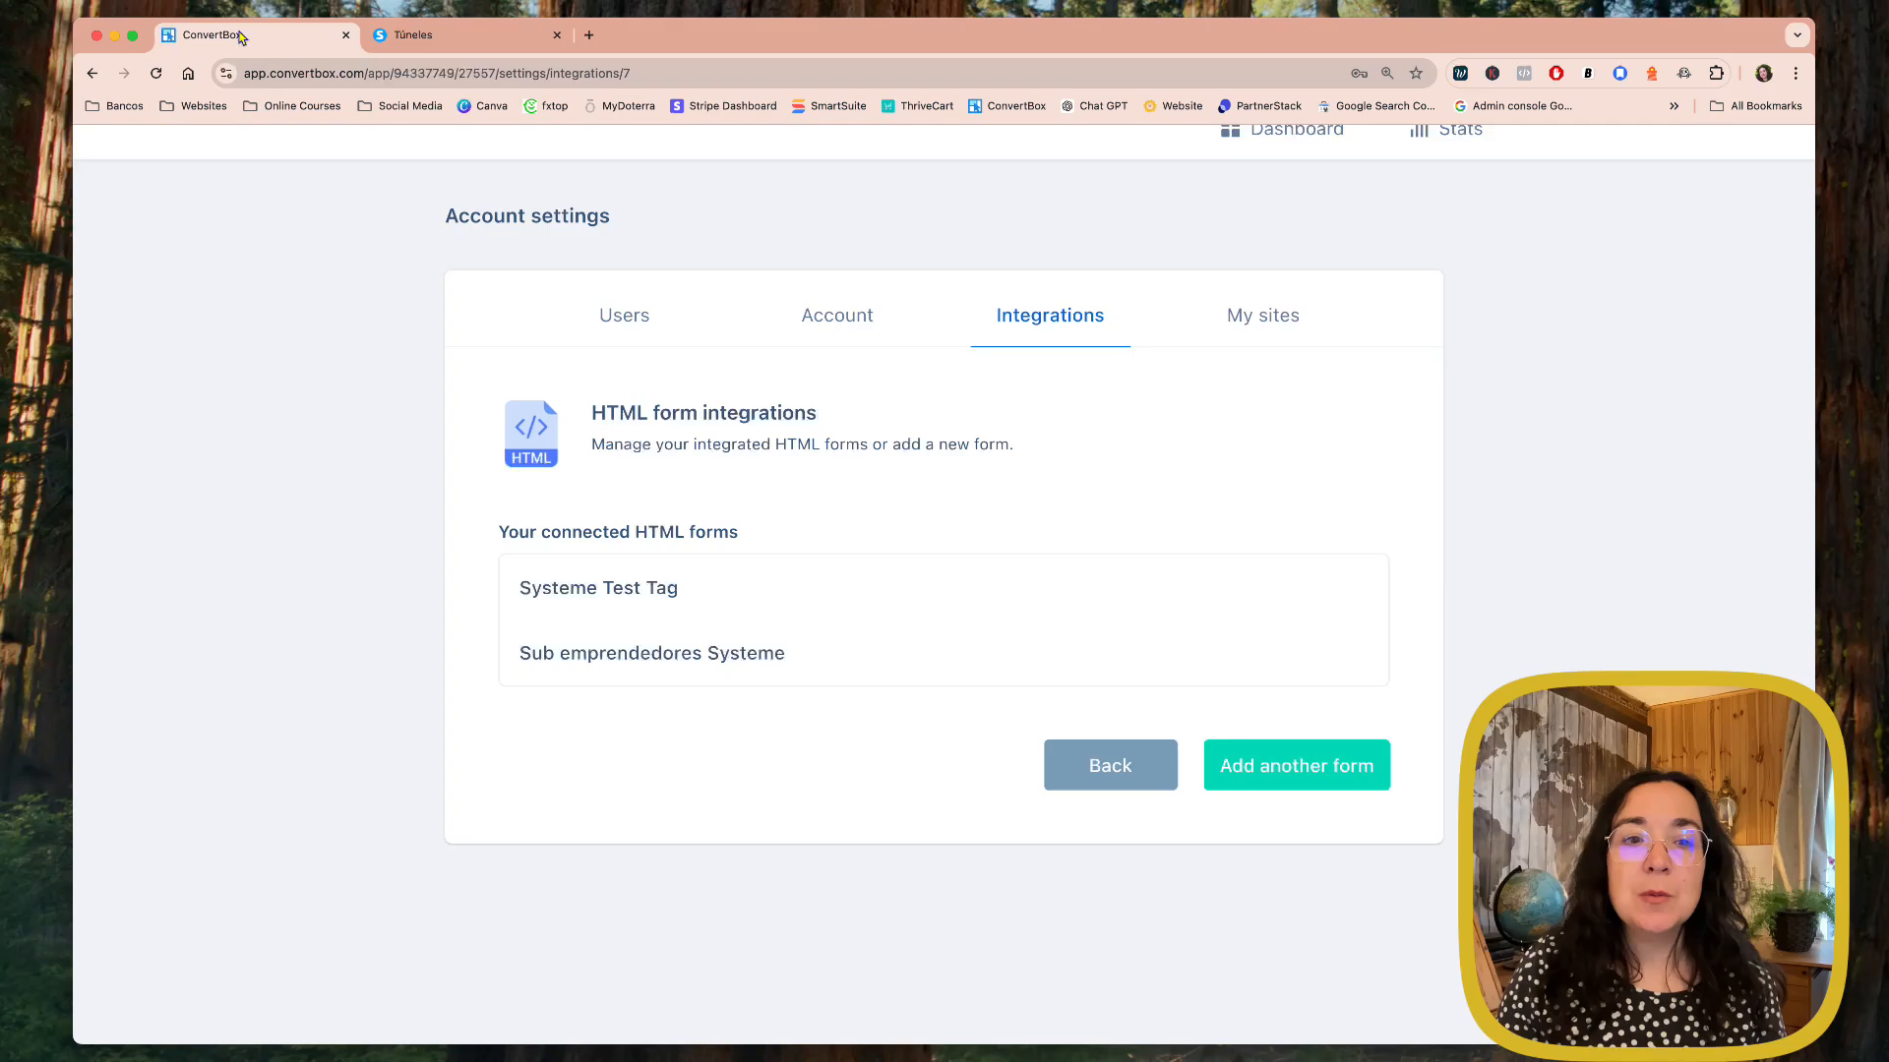
left_click(1333, 770)
left_click(735, 670)
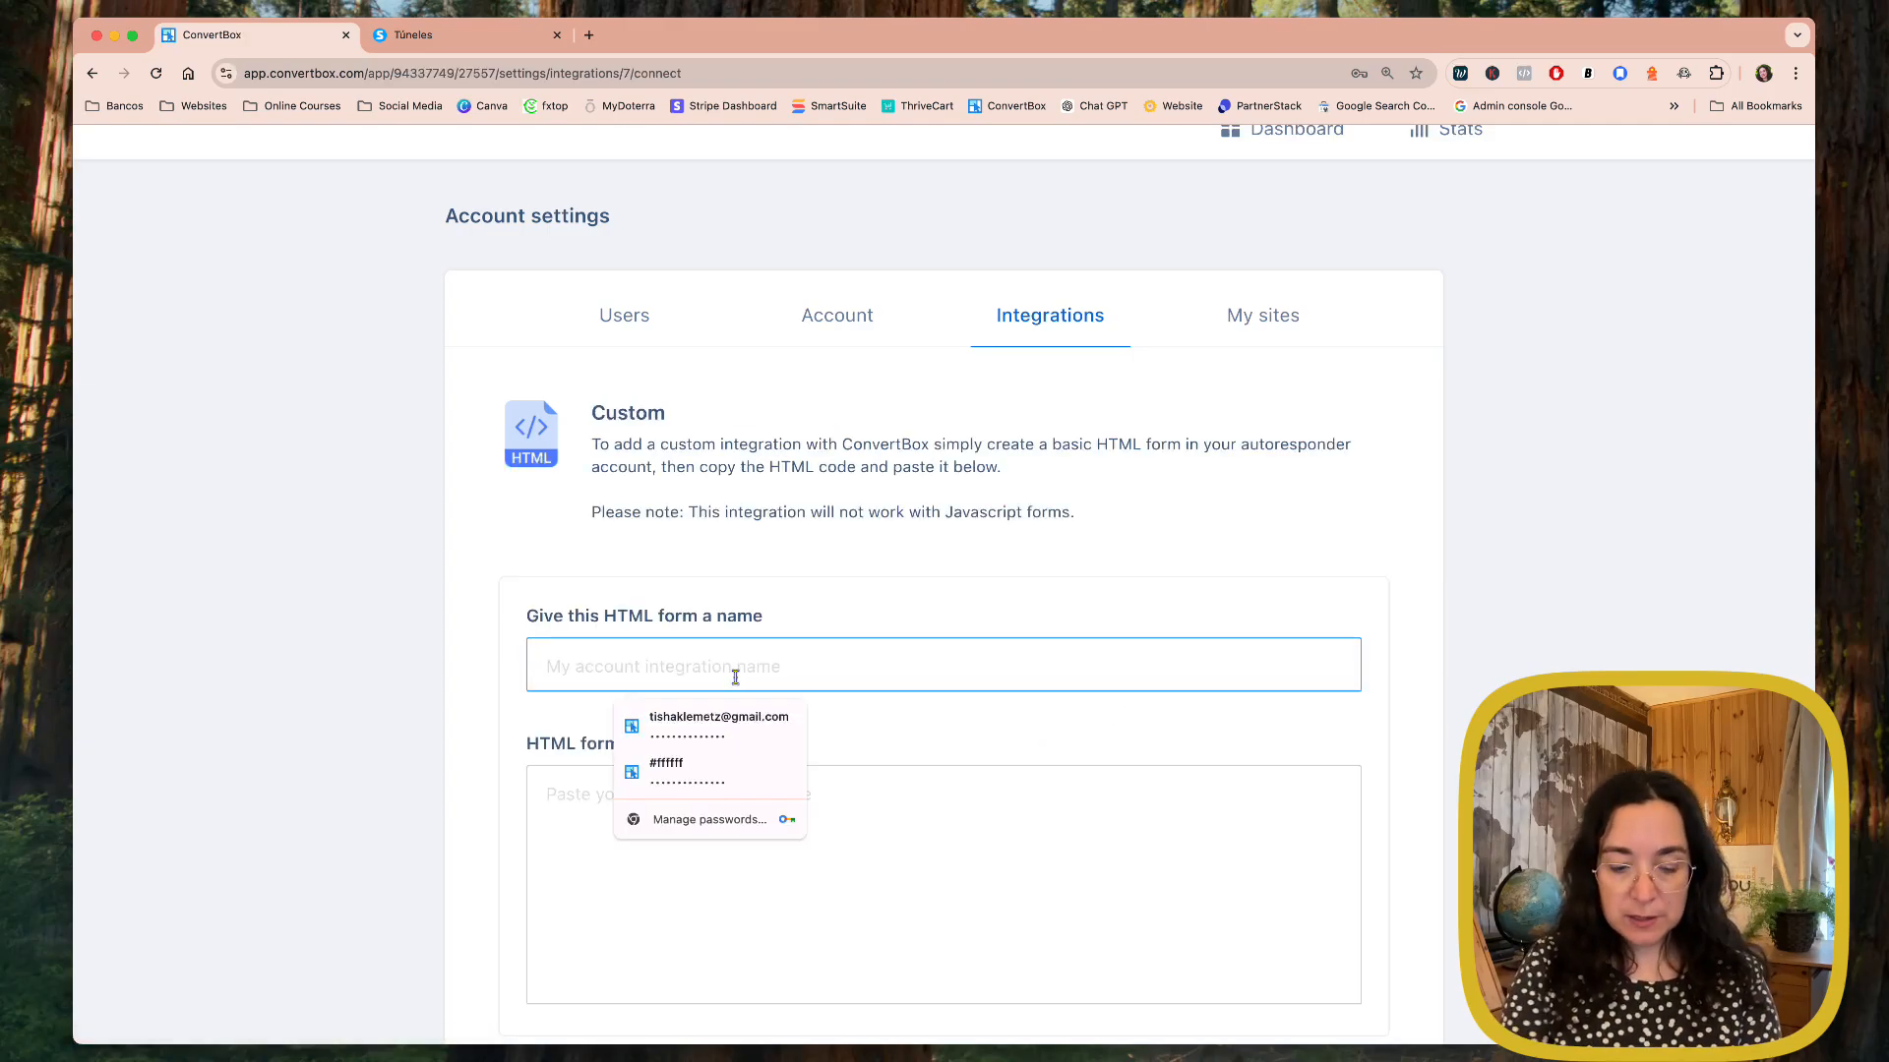
type("Sub s")
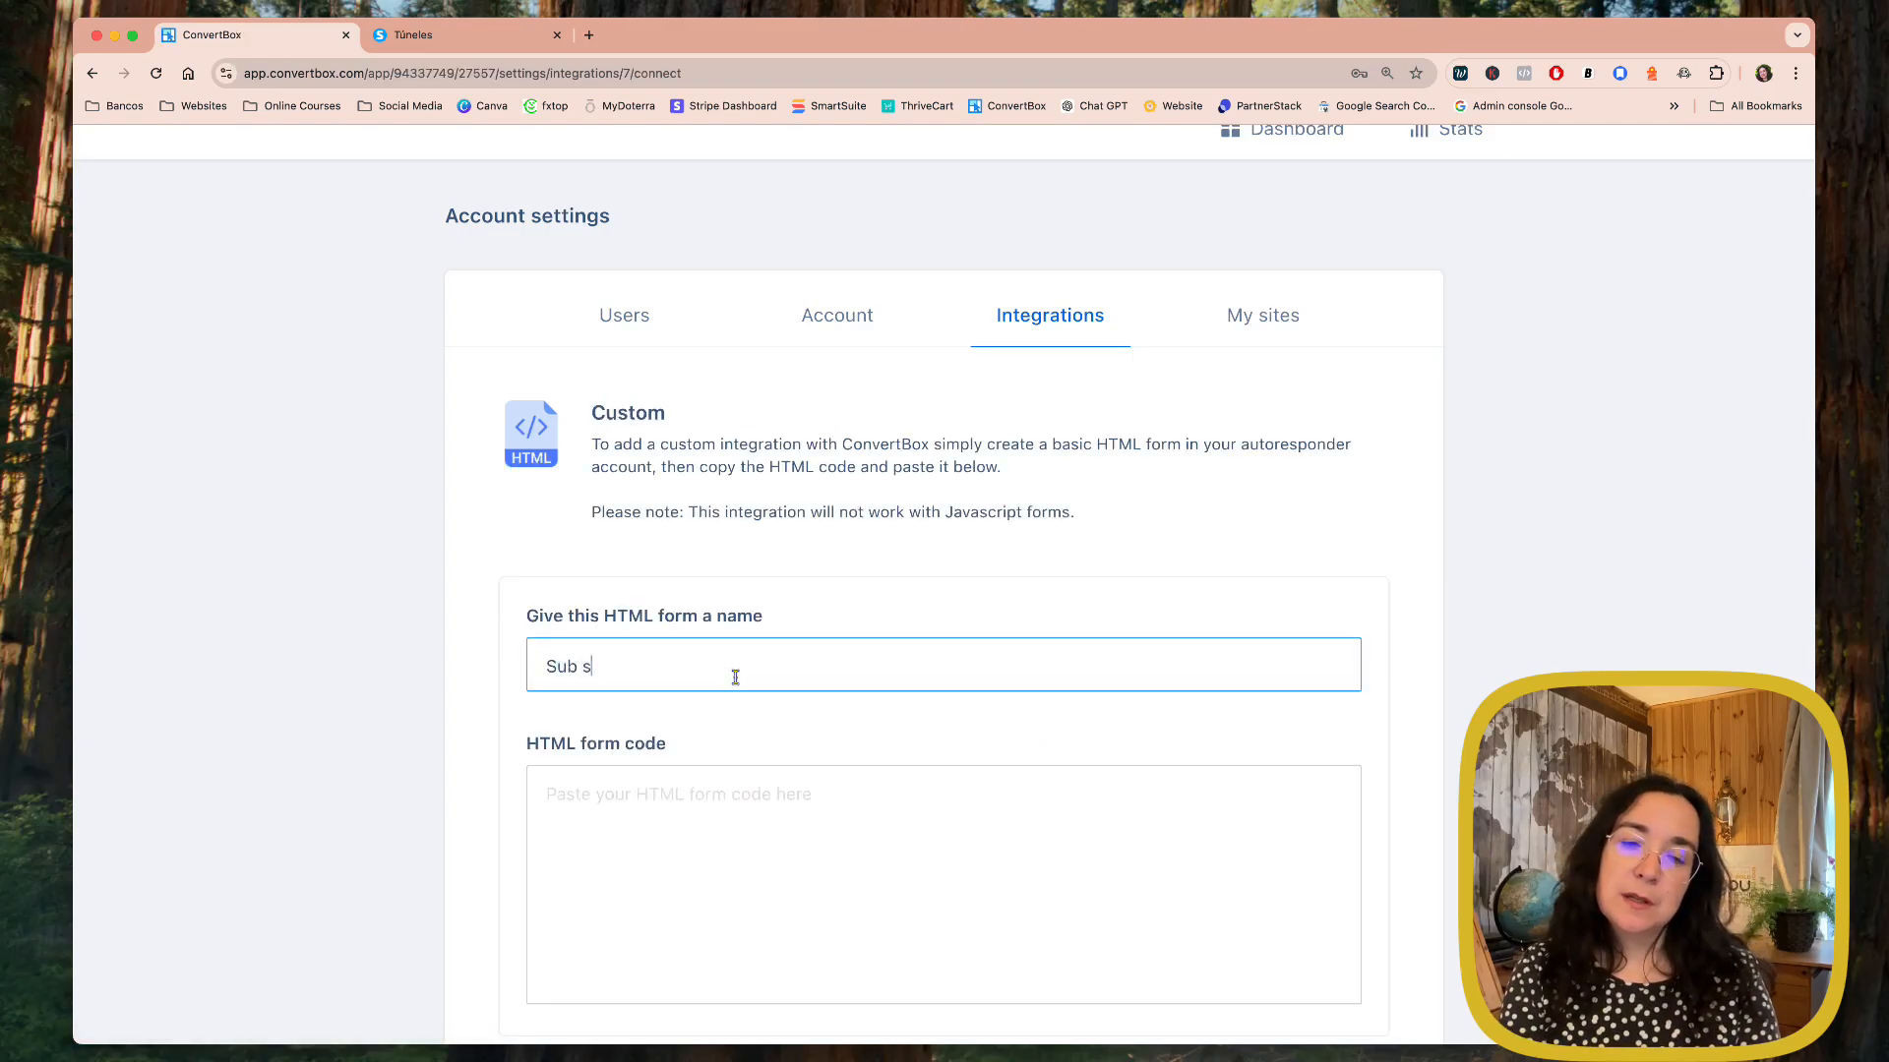
type("alud integrativa Sy")
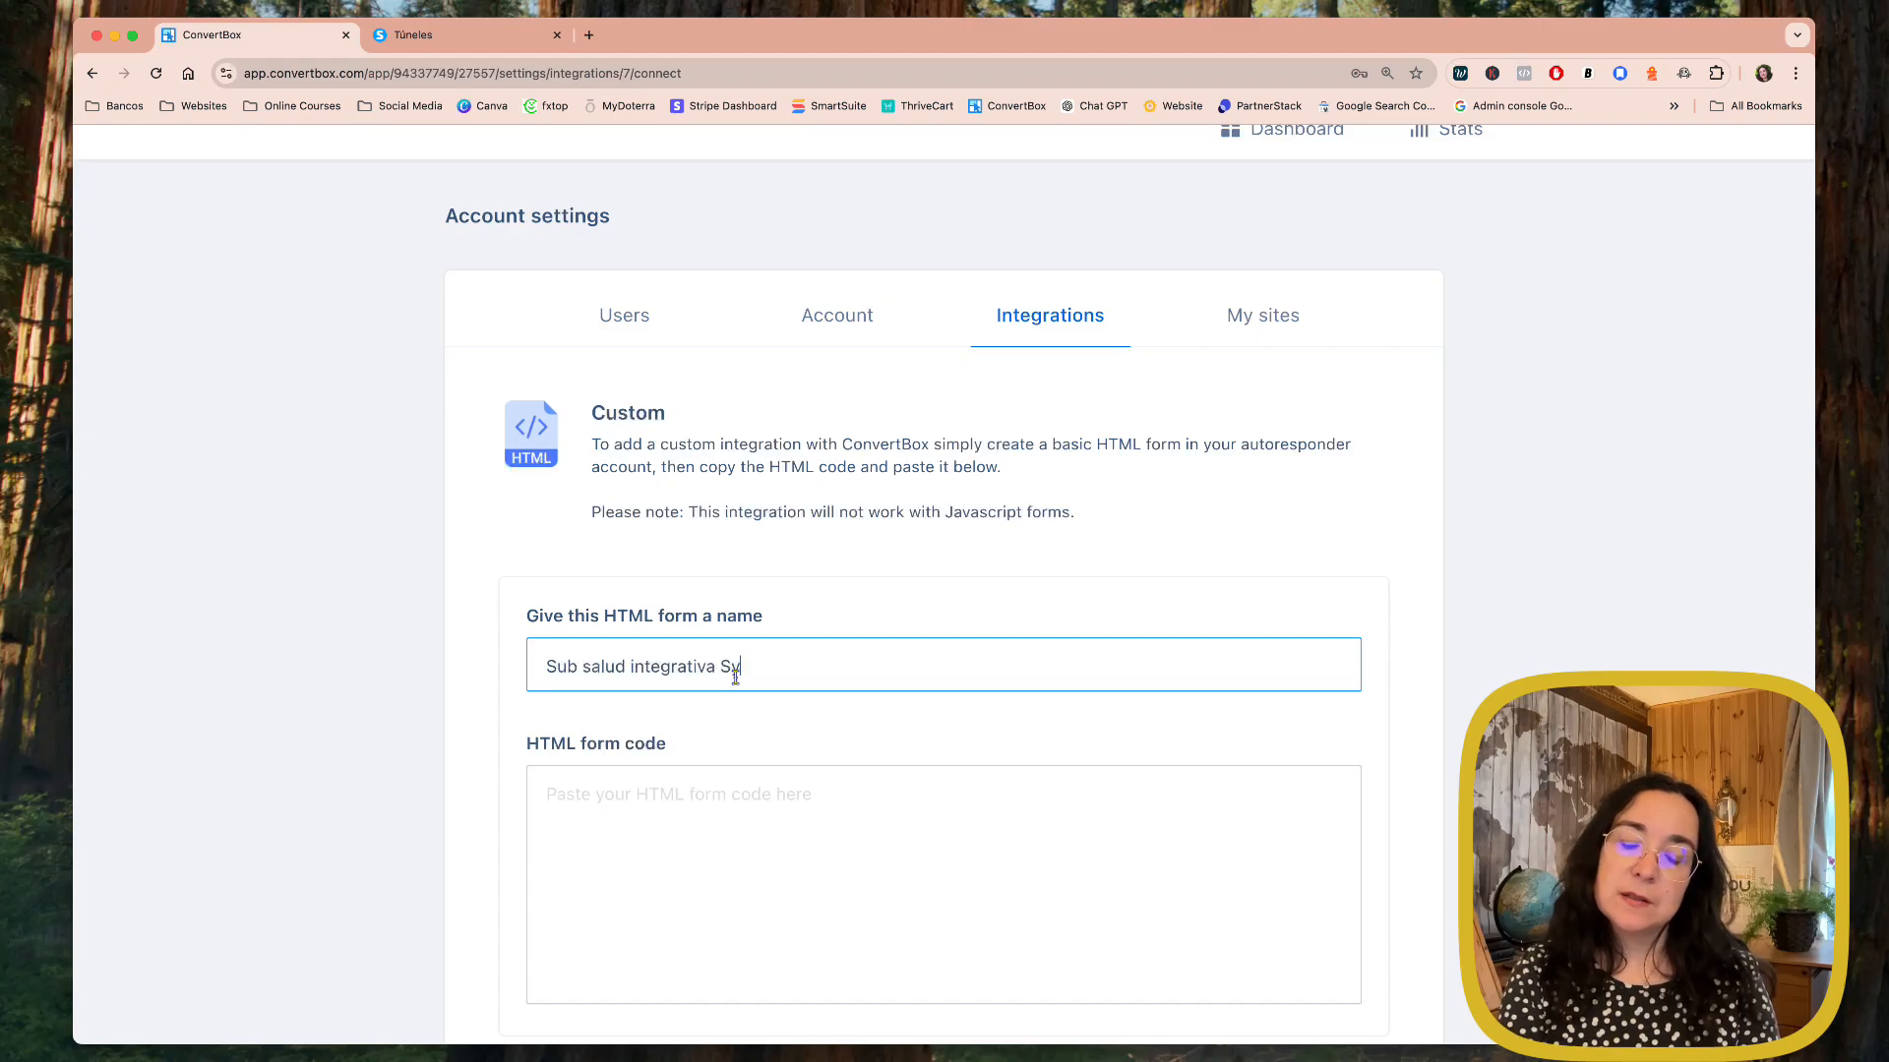
type("steme")
Step: Paste the copied systeme.io code as the salud integrativa form's HTML code and connect the integration
left_click(709, 789)
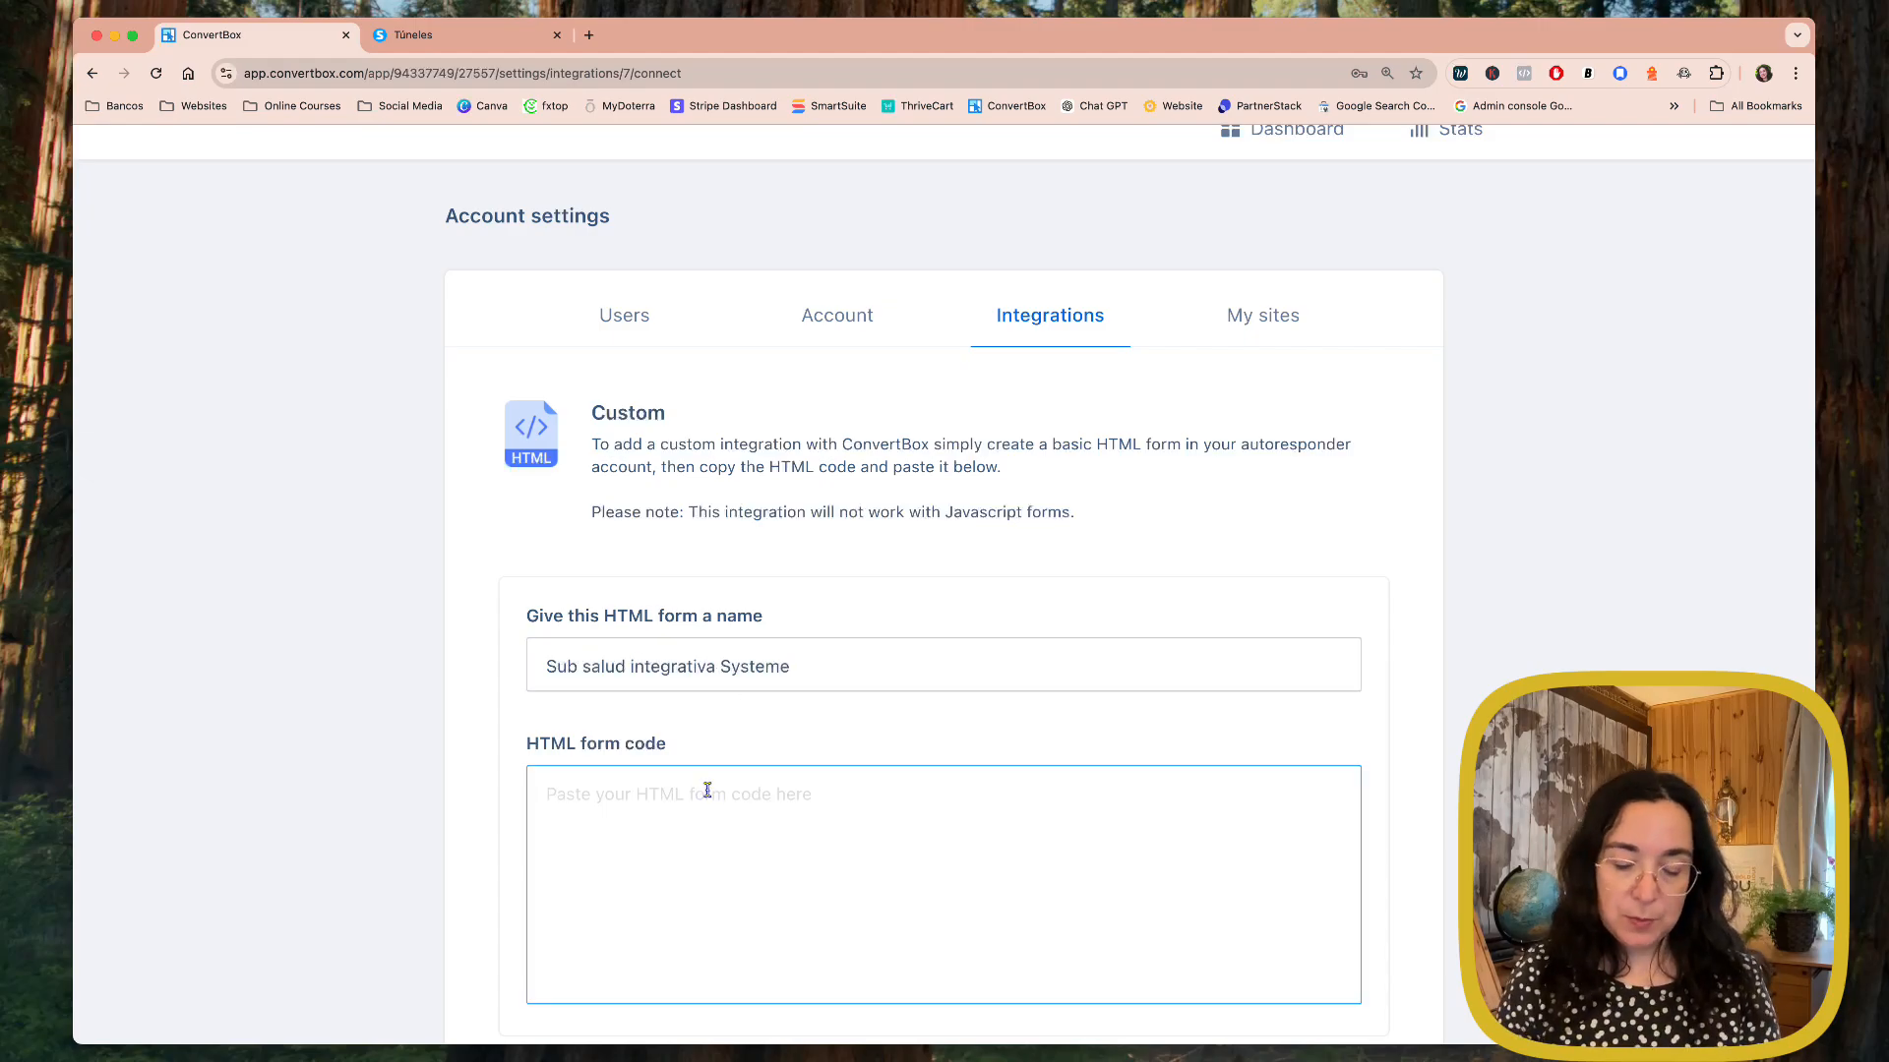
type("<form method=\"post\" action=\"https://systeme.io/embedded/22723483/subscription\"> <input type=text name=first_name /> <input type=text name=email />   <div class=\"f-row\">     <button type=\"submit\" class=\"btn\">Subscribe</button>   </div>   </form>")
scroll(707, 790, "down", 5)
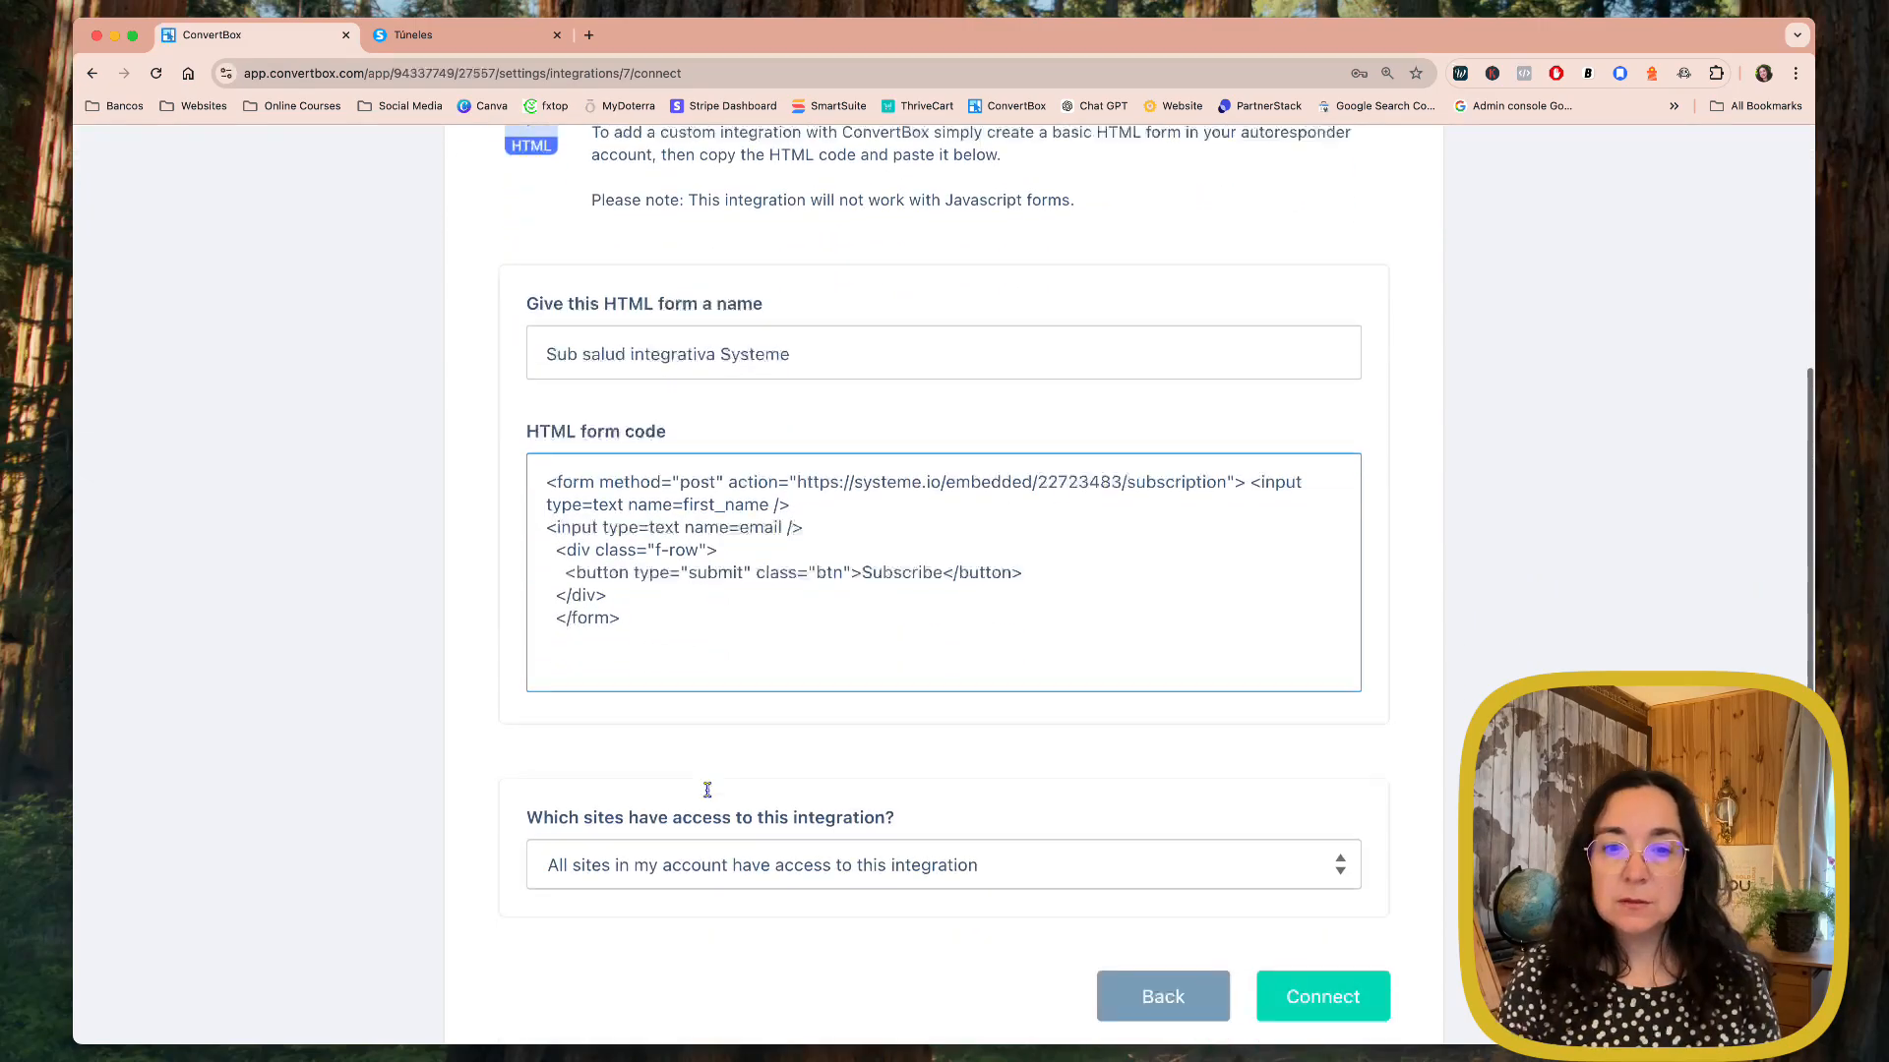
left_click(1356, 992)
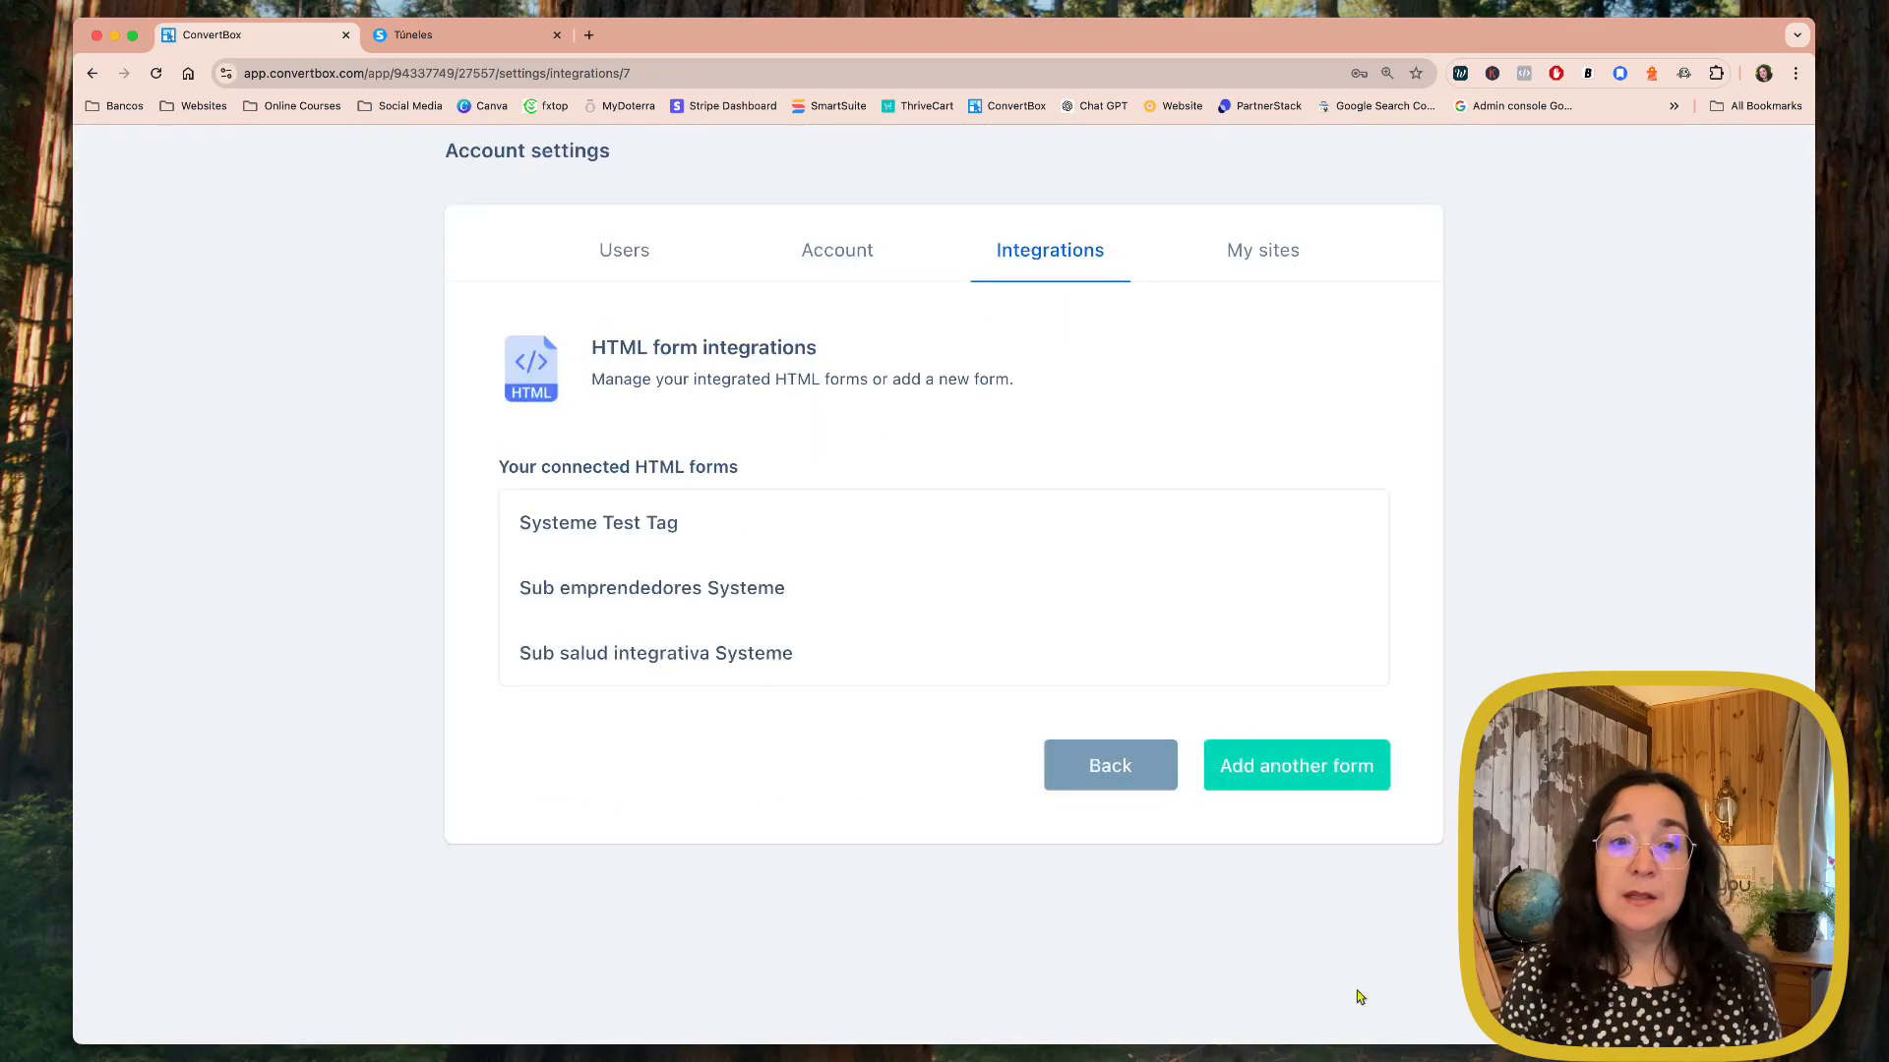
Step: Go to the ConvertBox dashboard and open the Optins group
mouse_move(611, 548)
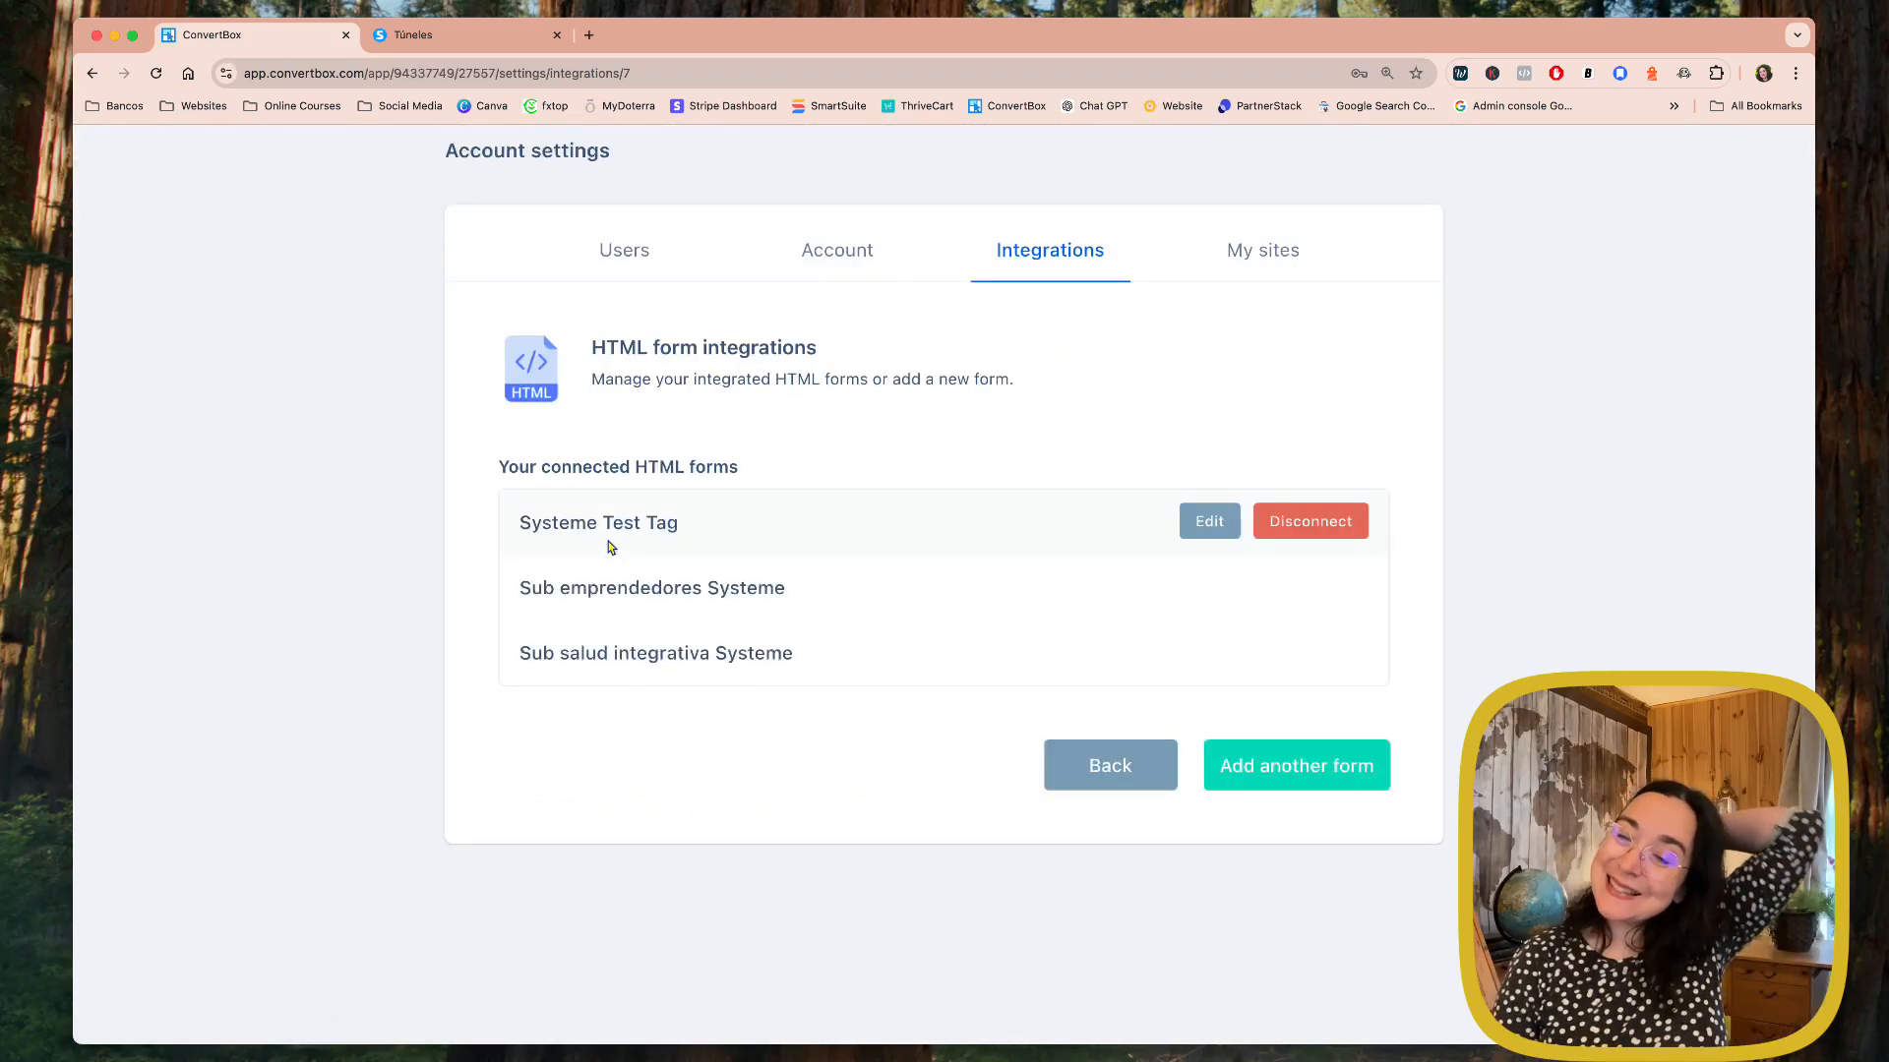
mouse_move(656, 659)
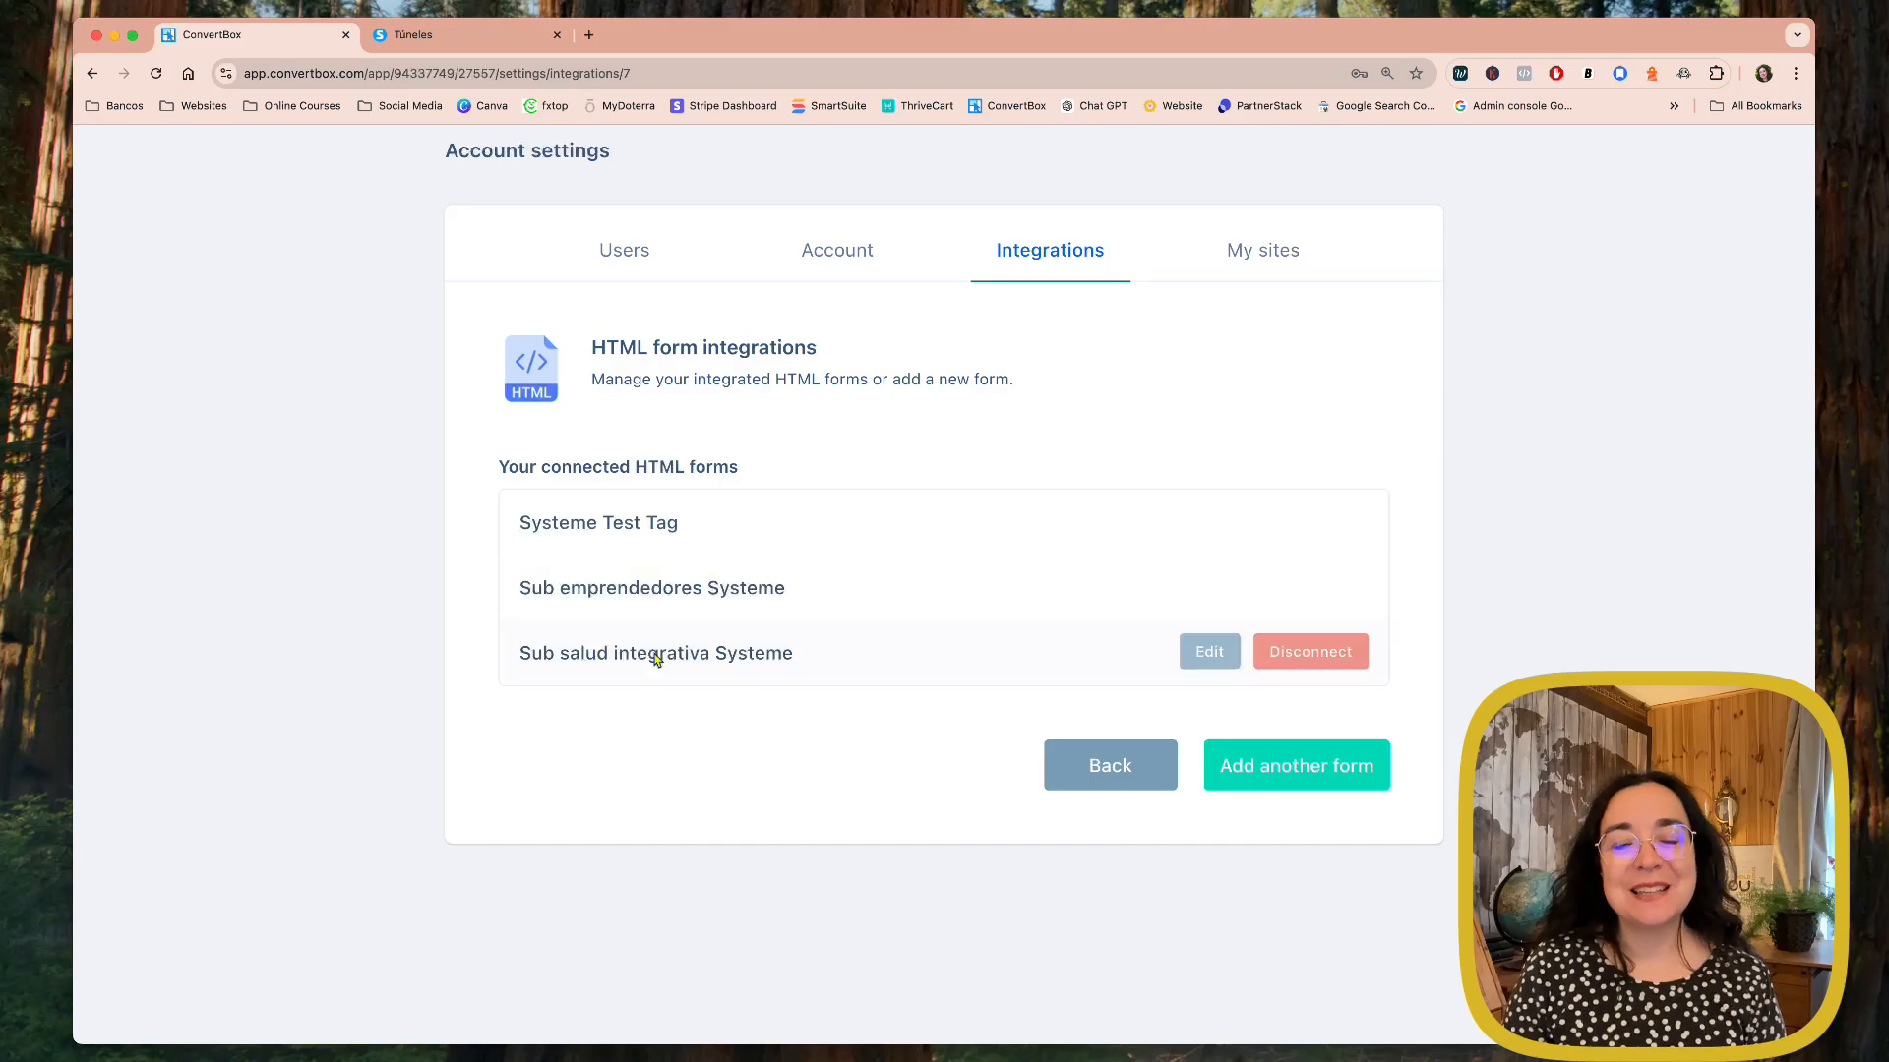
scroll(653, 654, "up", 3)
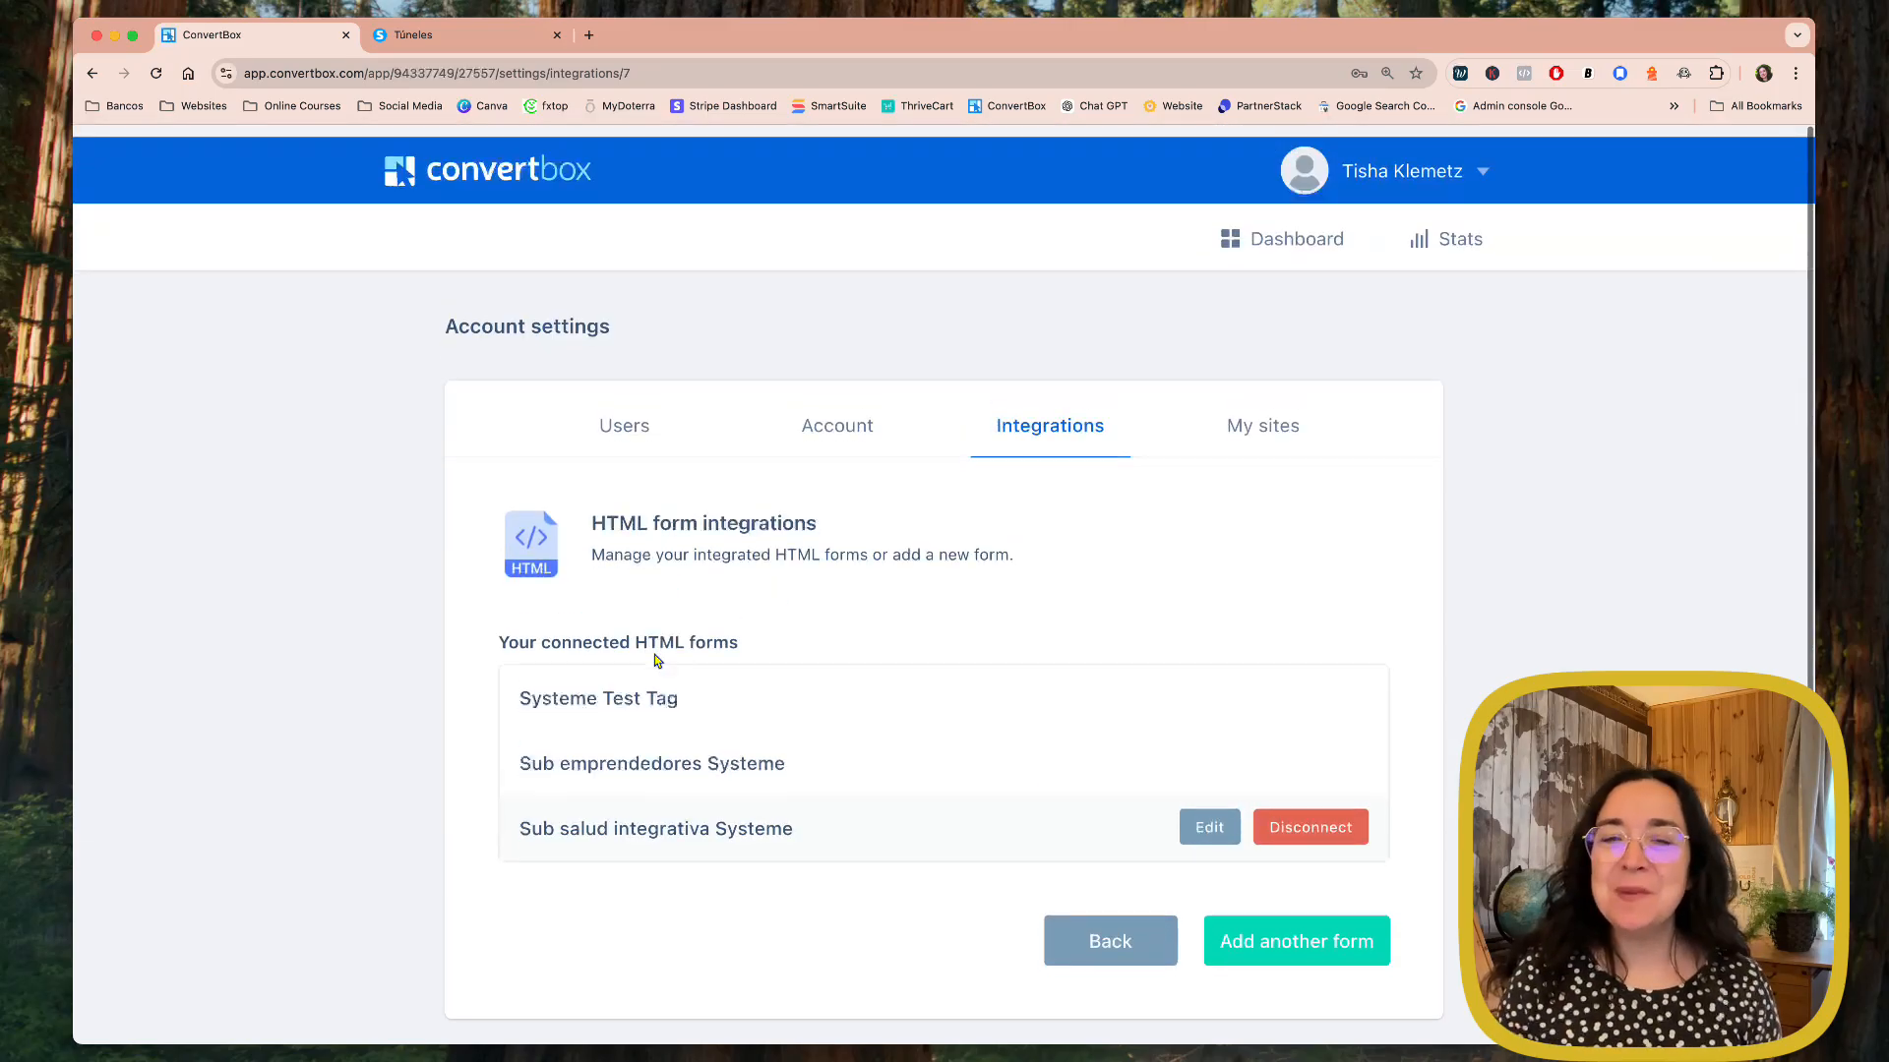
left_click(1287, 233)
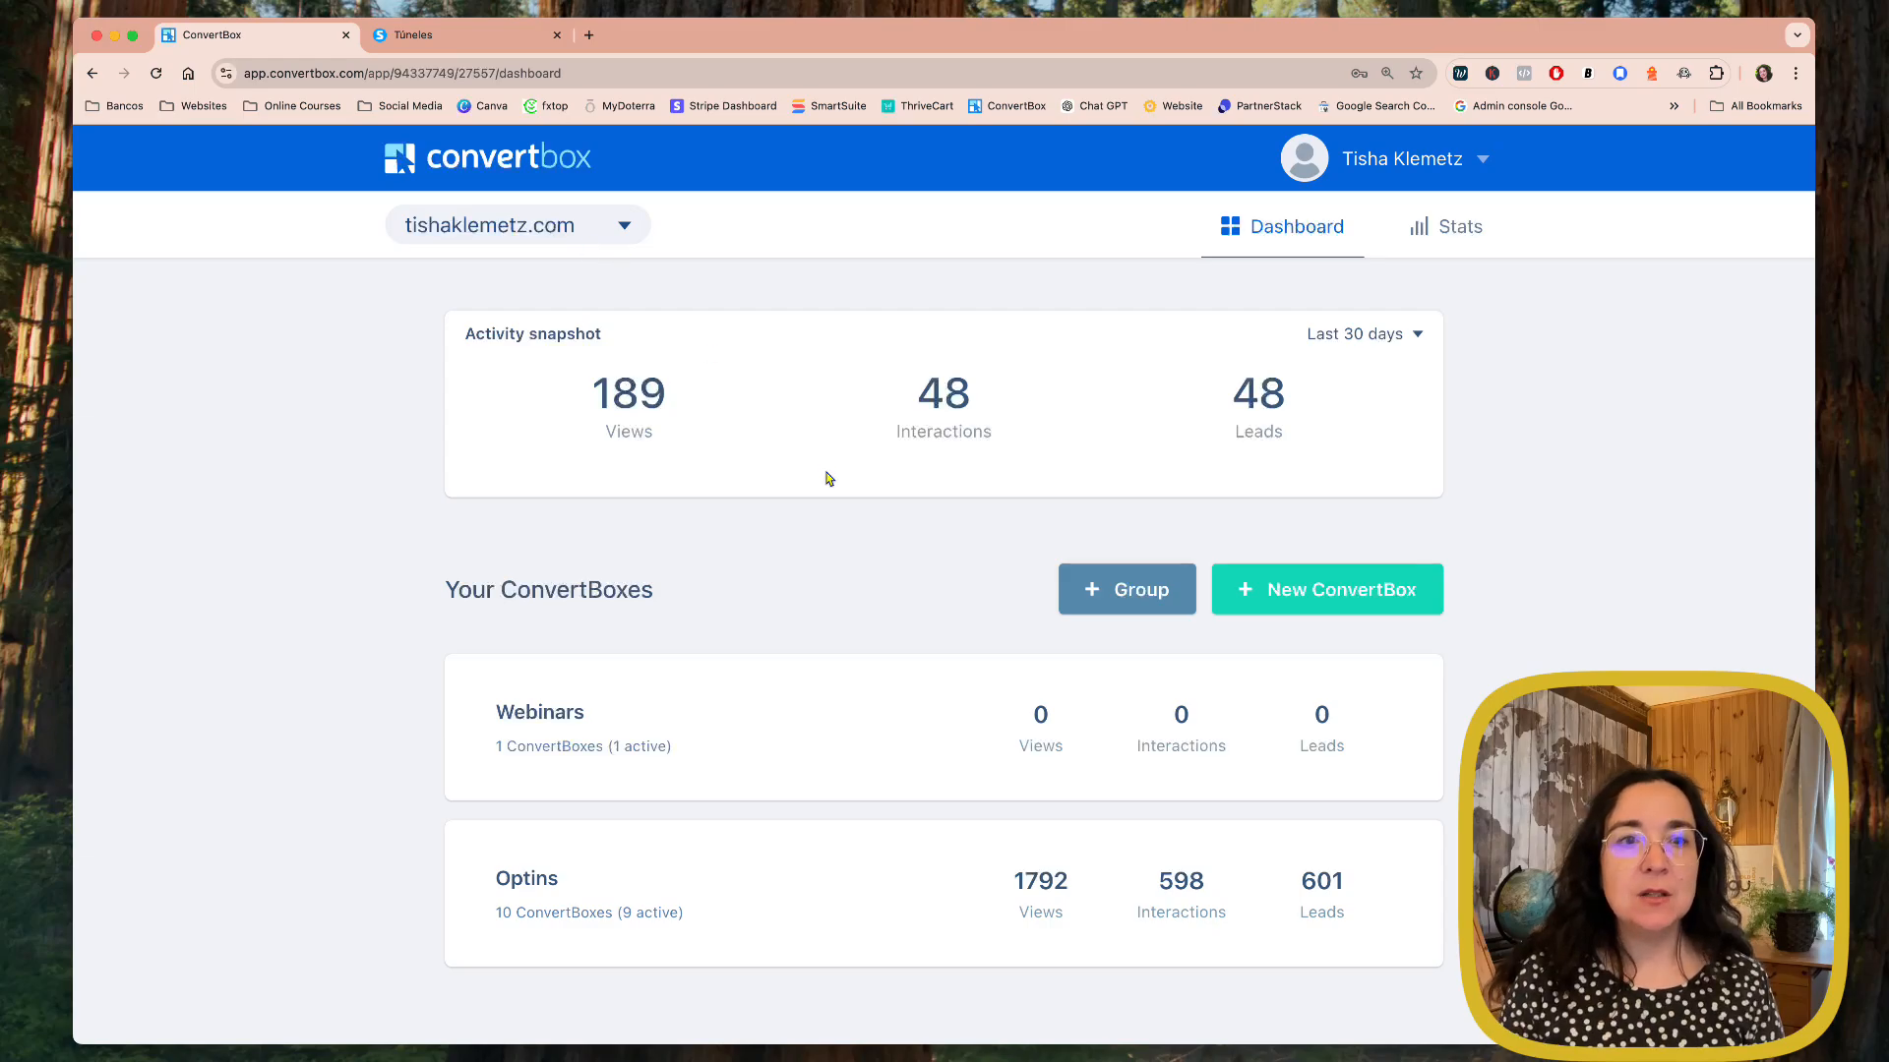
scroll(827, 478, "down", 2)
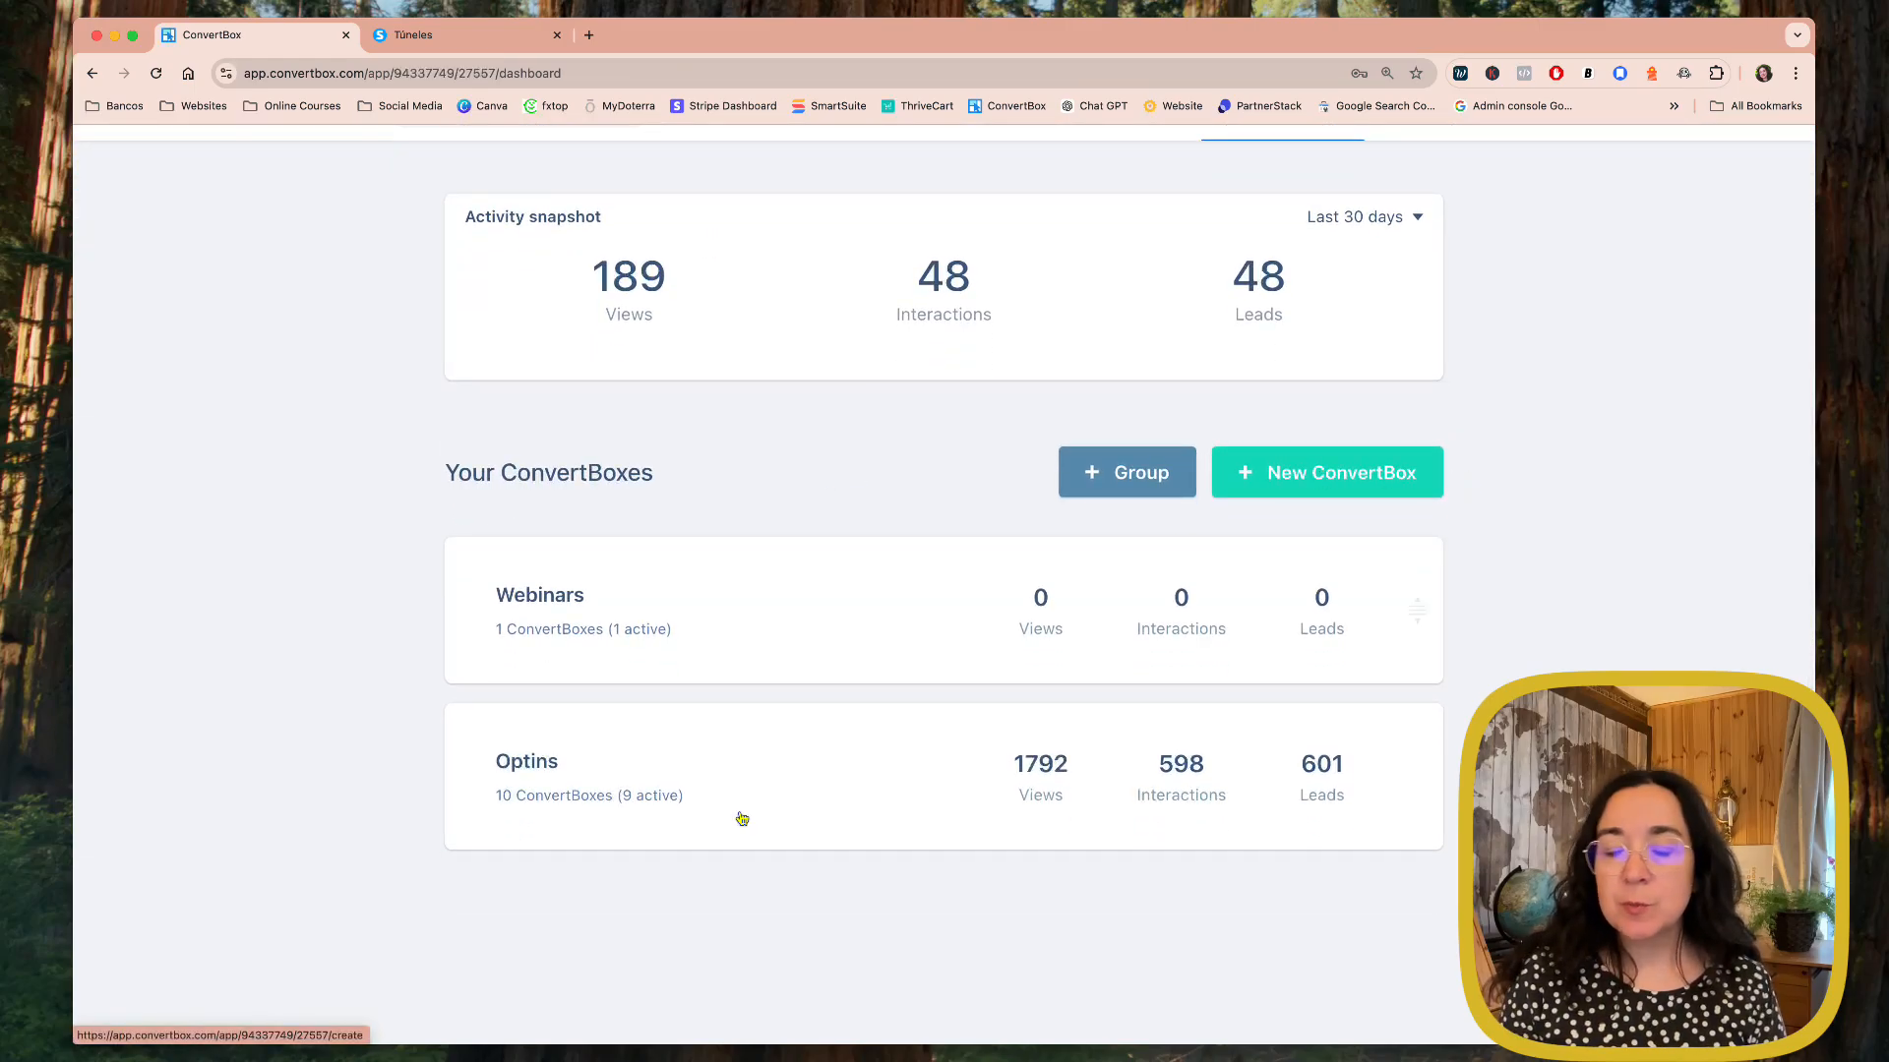
left_click(509, 764)
scroll(788, 806, "down", 1)
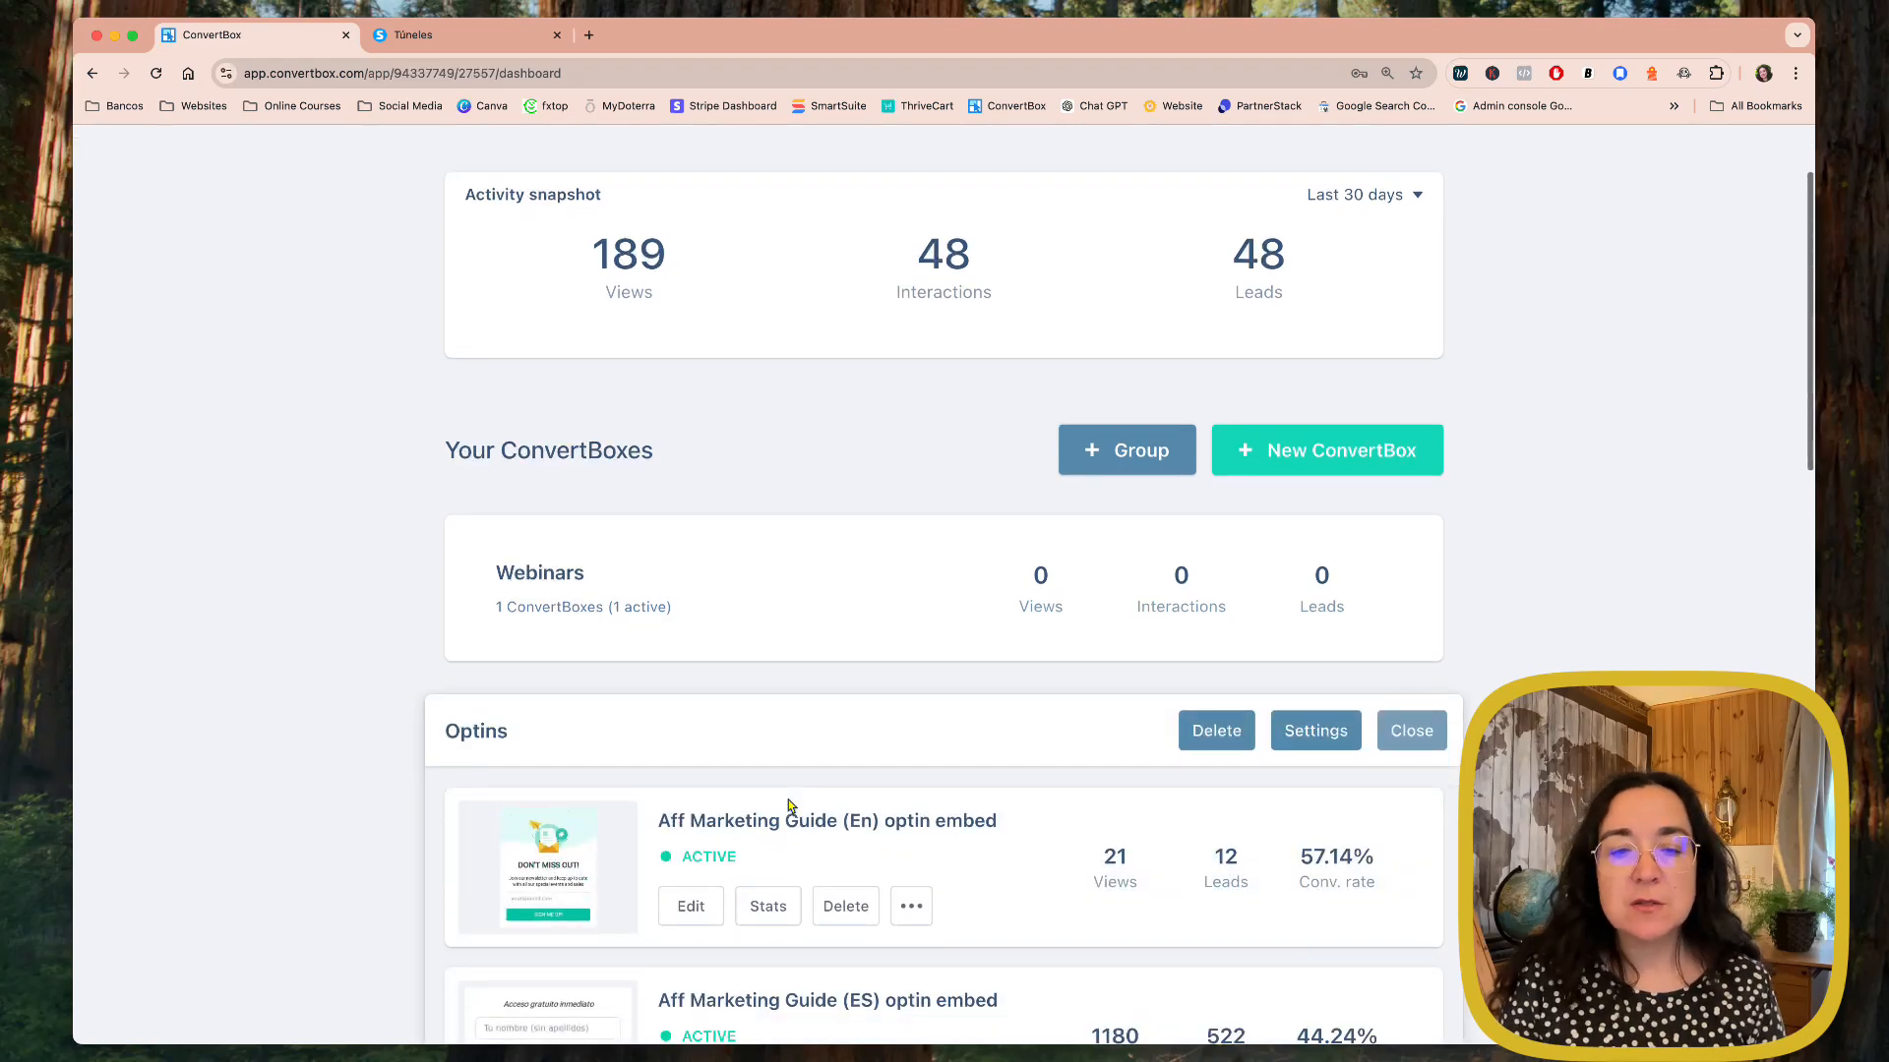
Step: Clone the "Suscribirse" ConvertBox in the Optins group
scroll(885, 836, "down", 10)
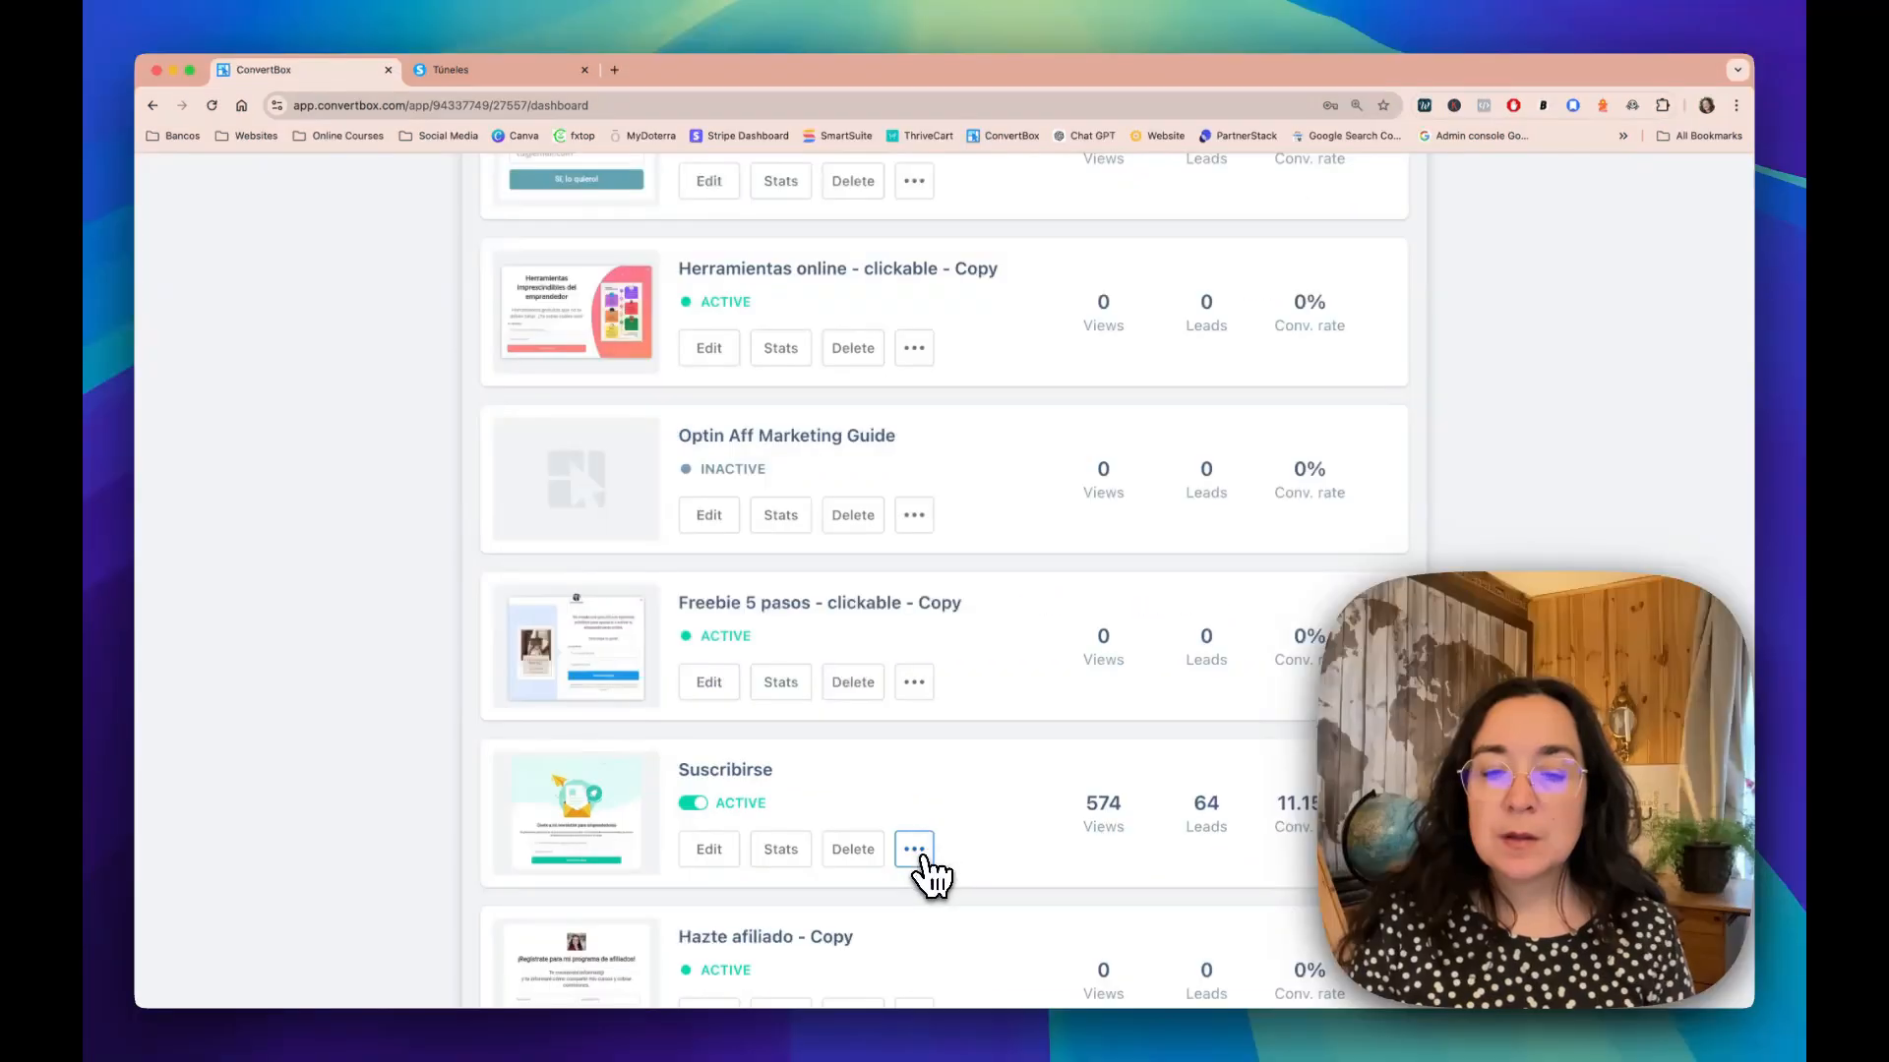
left_click(914, 872)
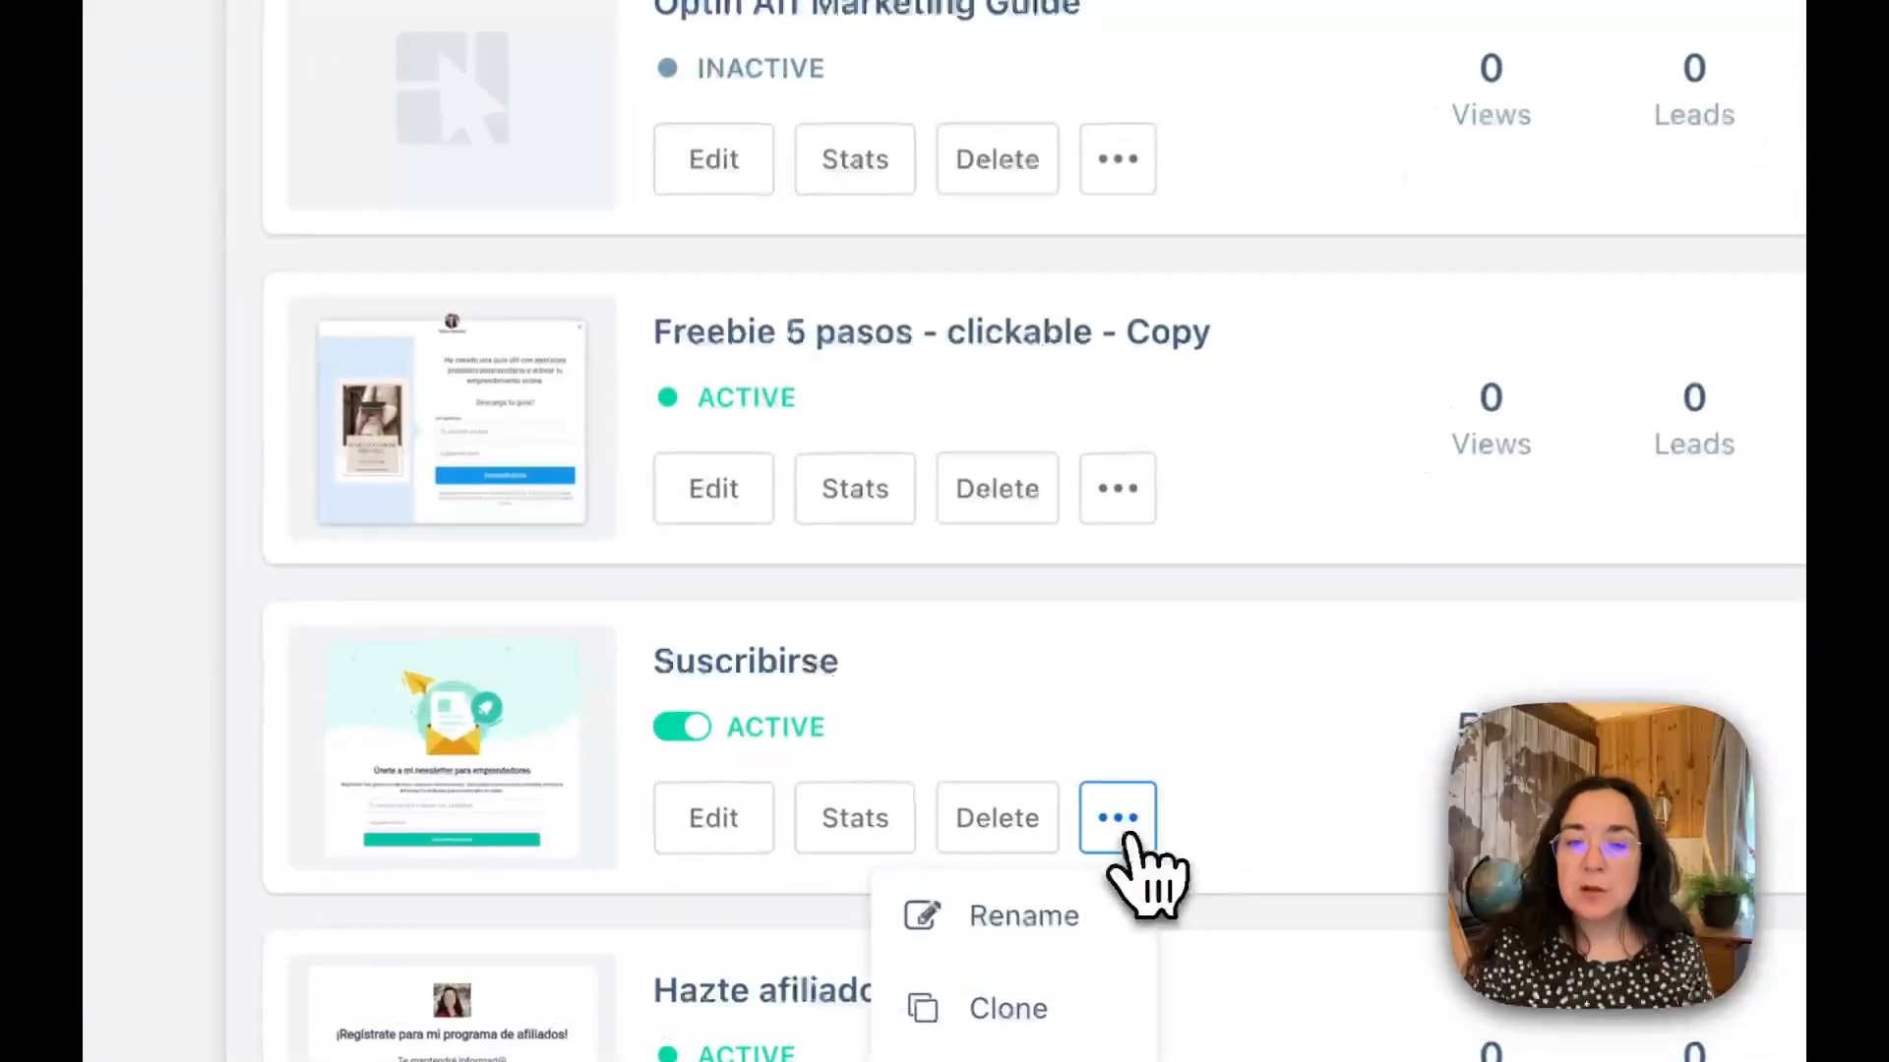
scroll(1129, 835, "down", 4)
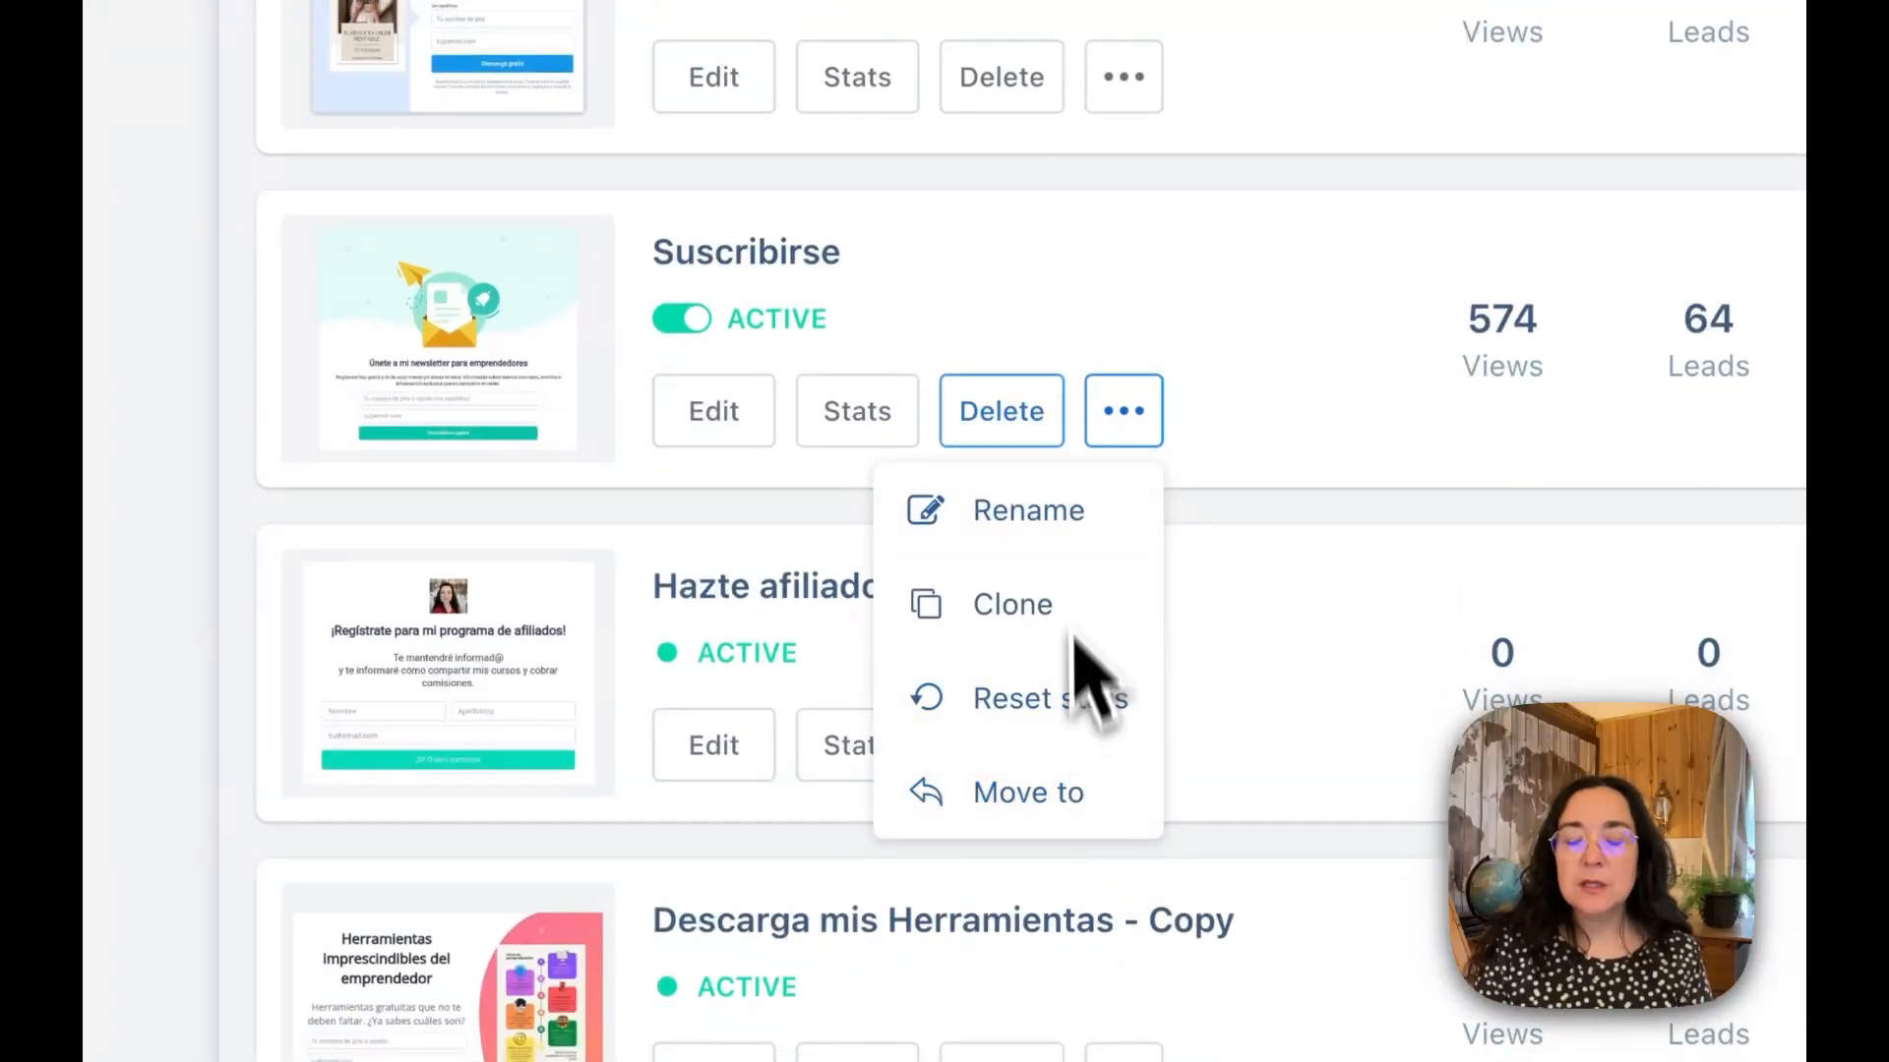
left_click(1025, 602)
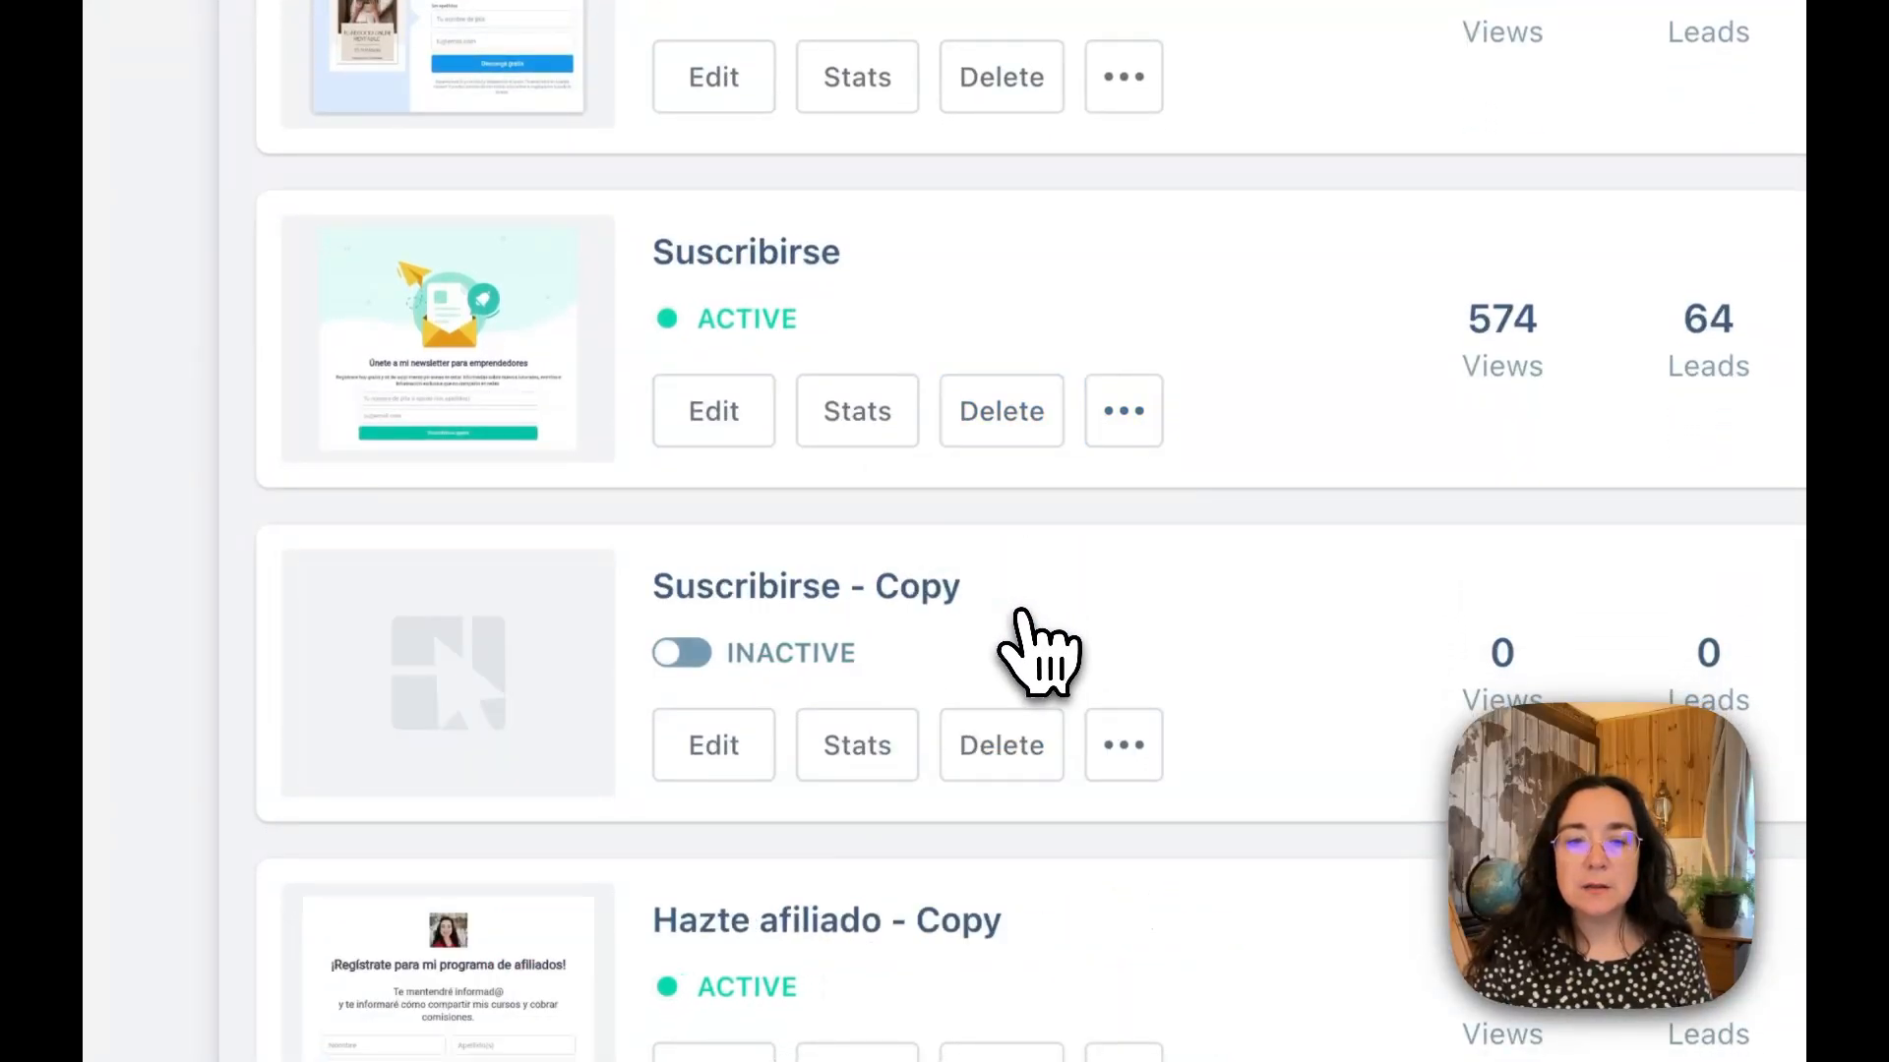
Step: Rename the cloned ConvertBox as "Suscribirse - Systeme"
left_click(1127, 759)
left_click(1058, 841)
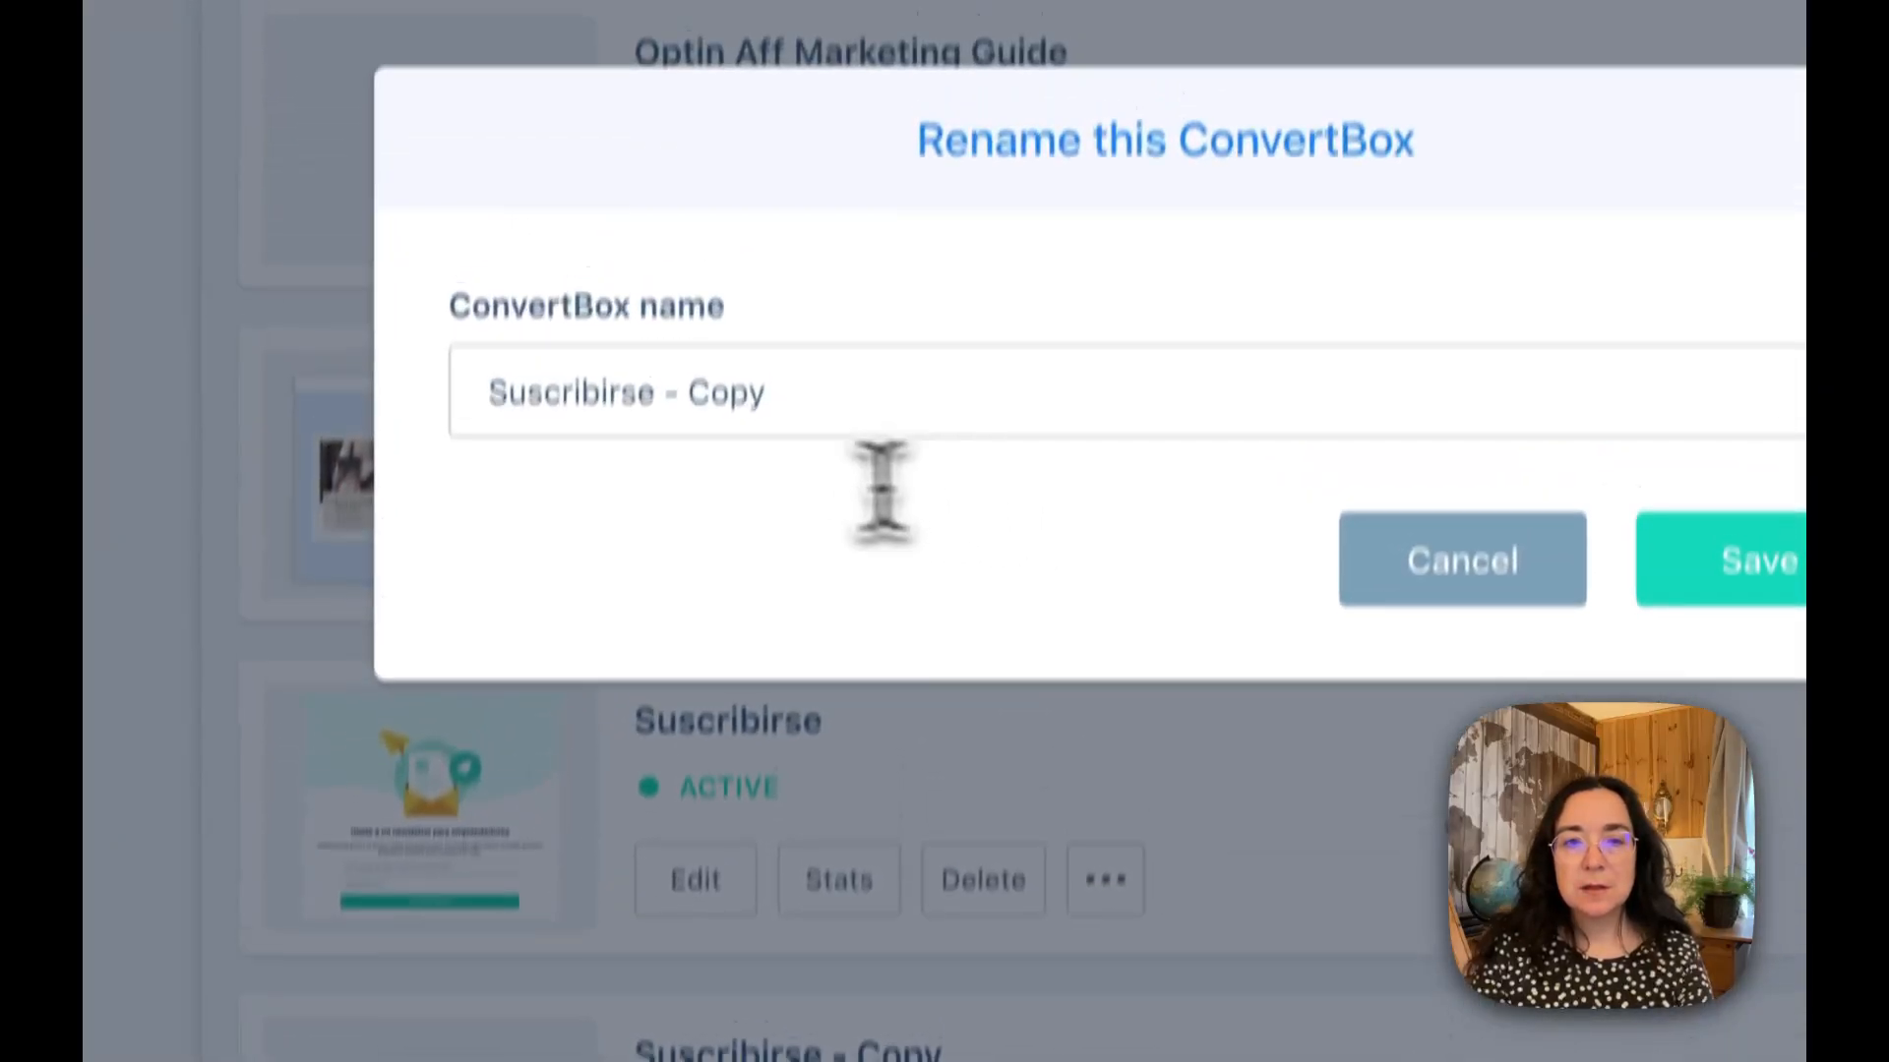
double_click(725, 476)
type("Syste")
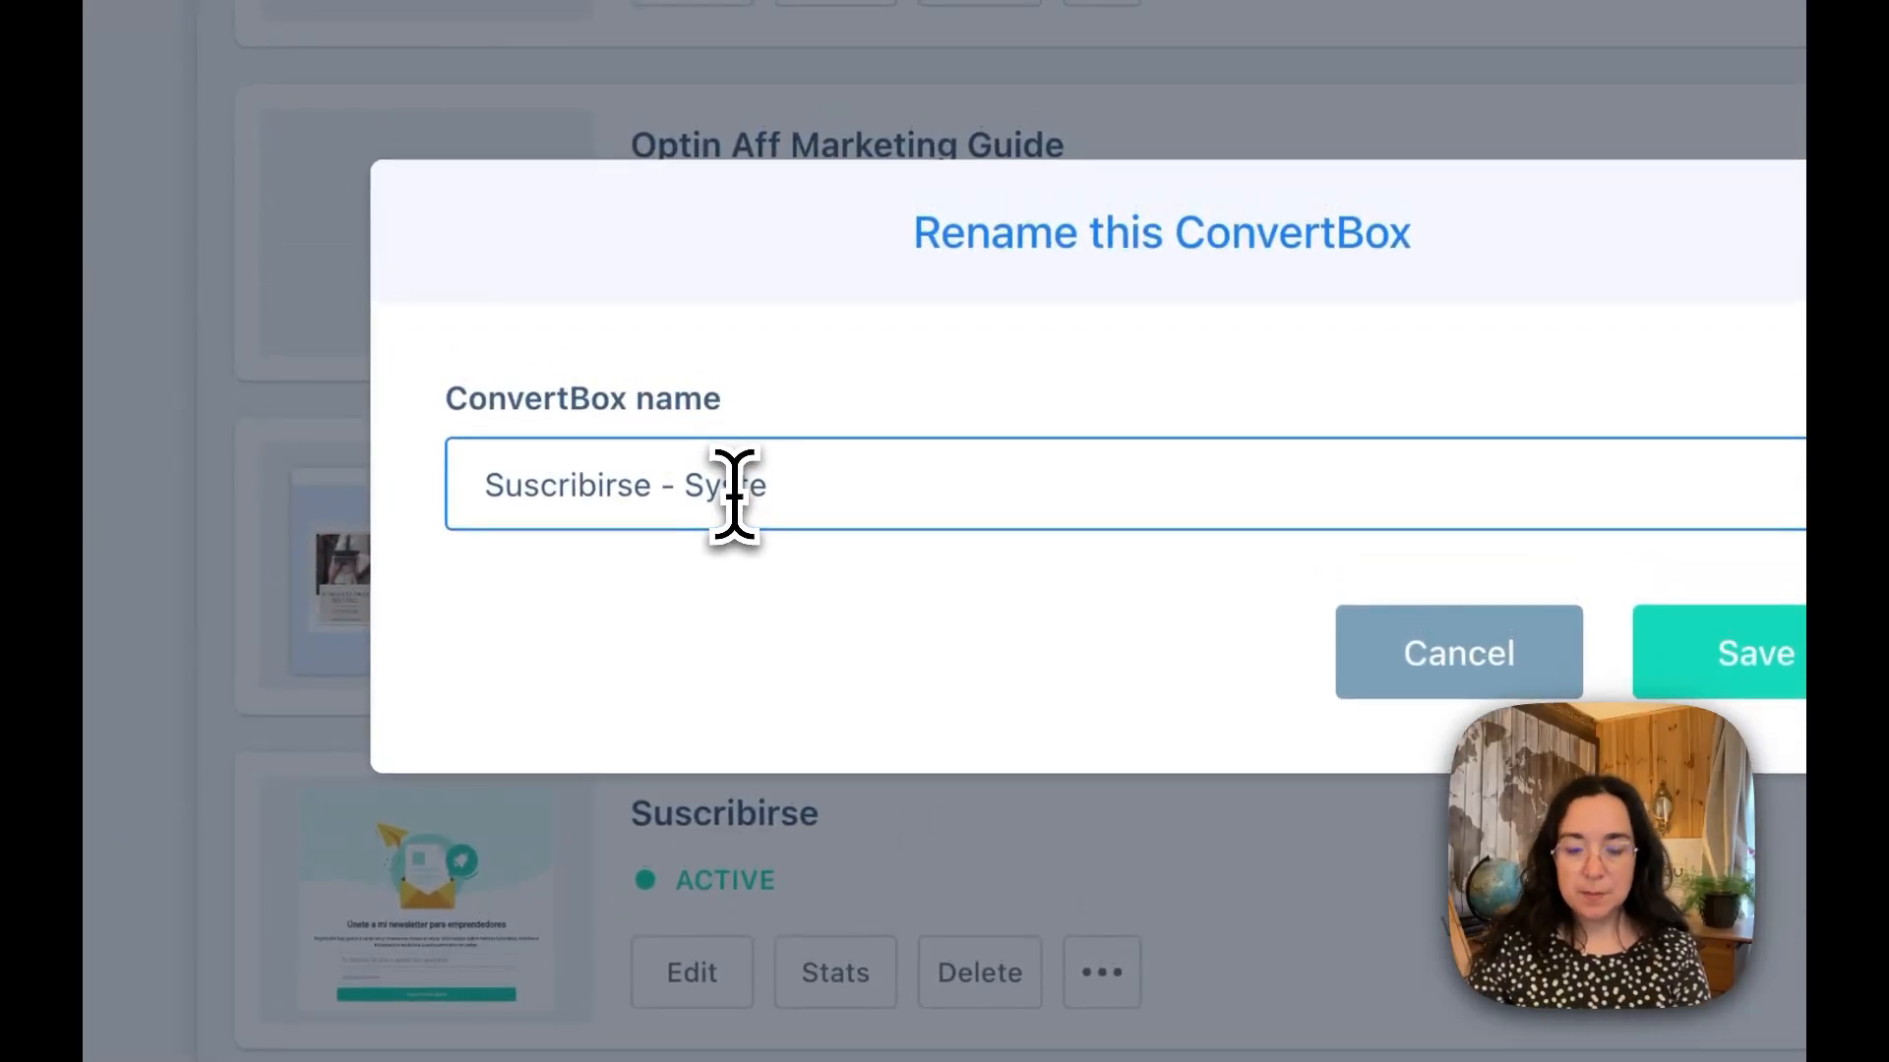
type("me")
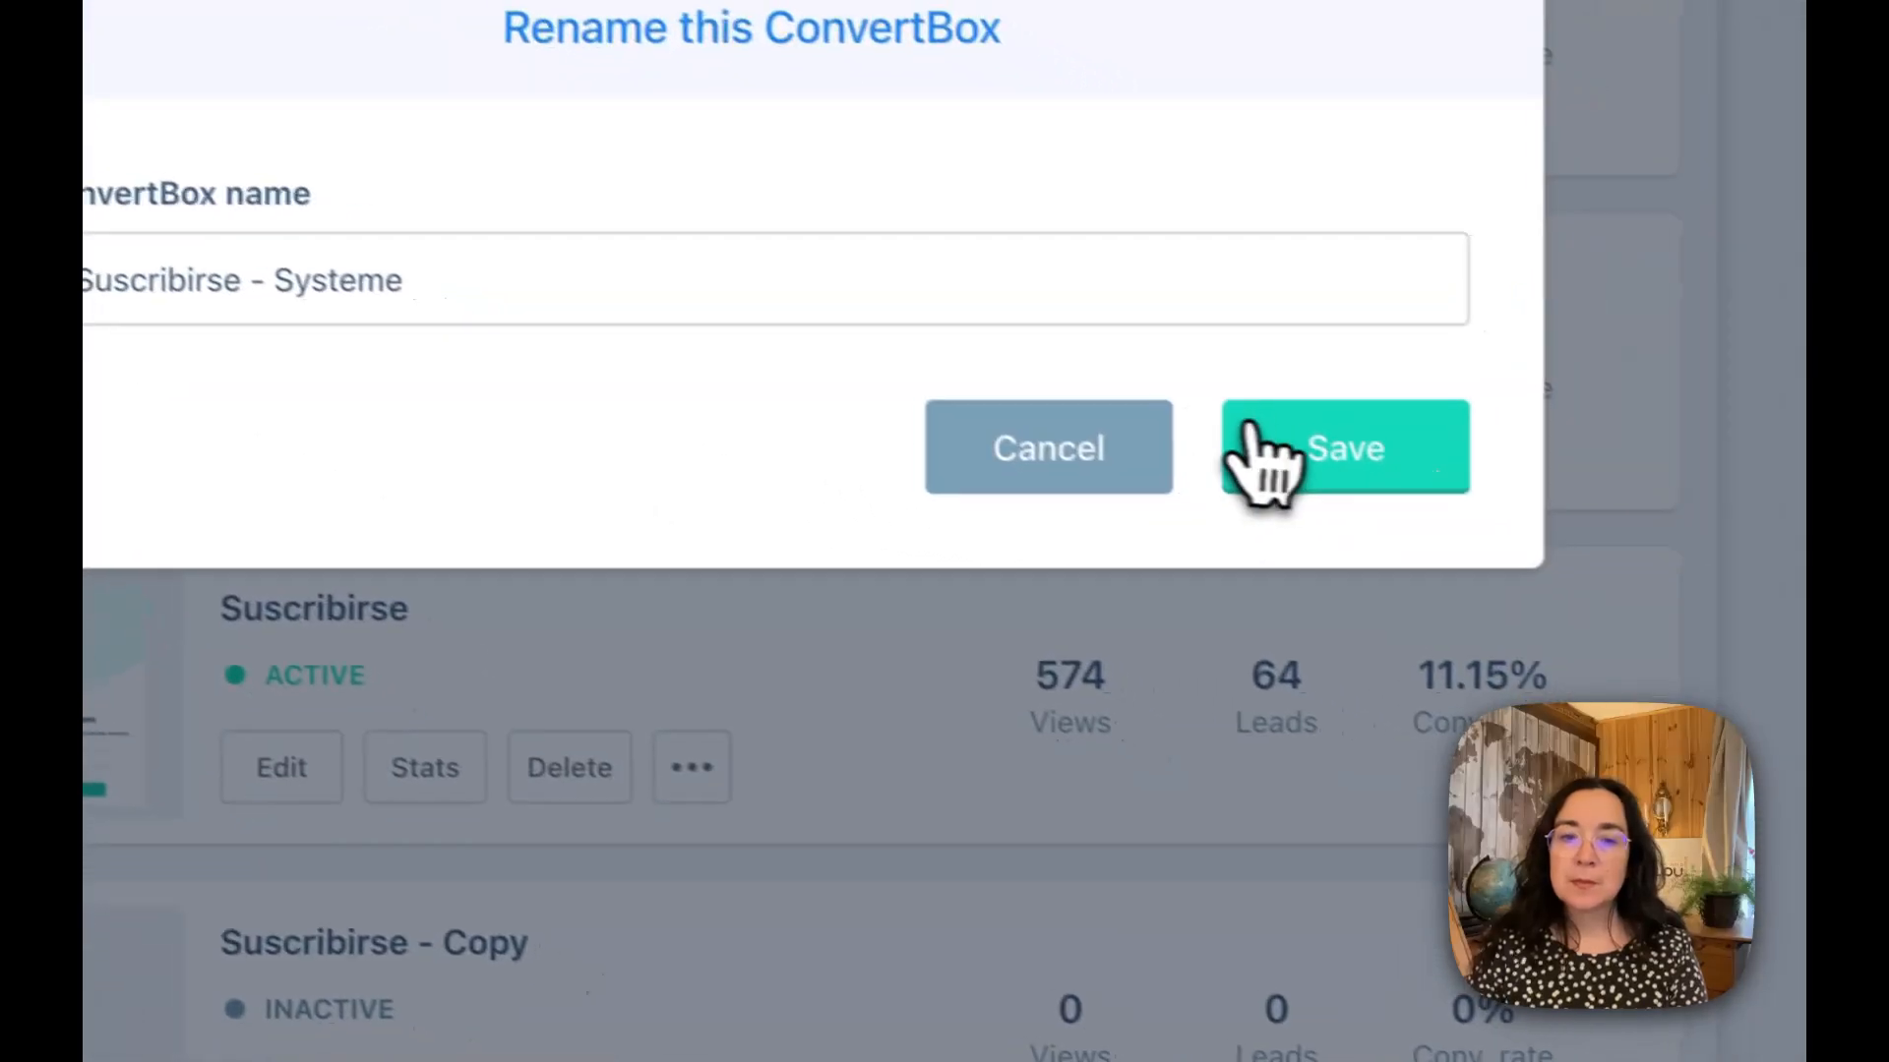
left_click(1672, 654)
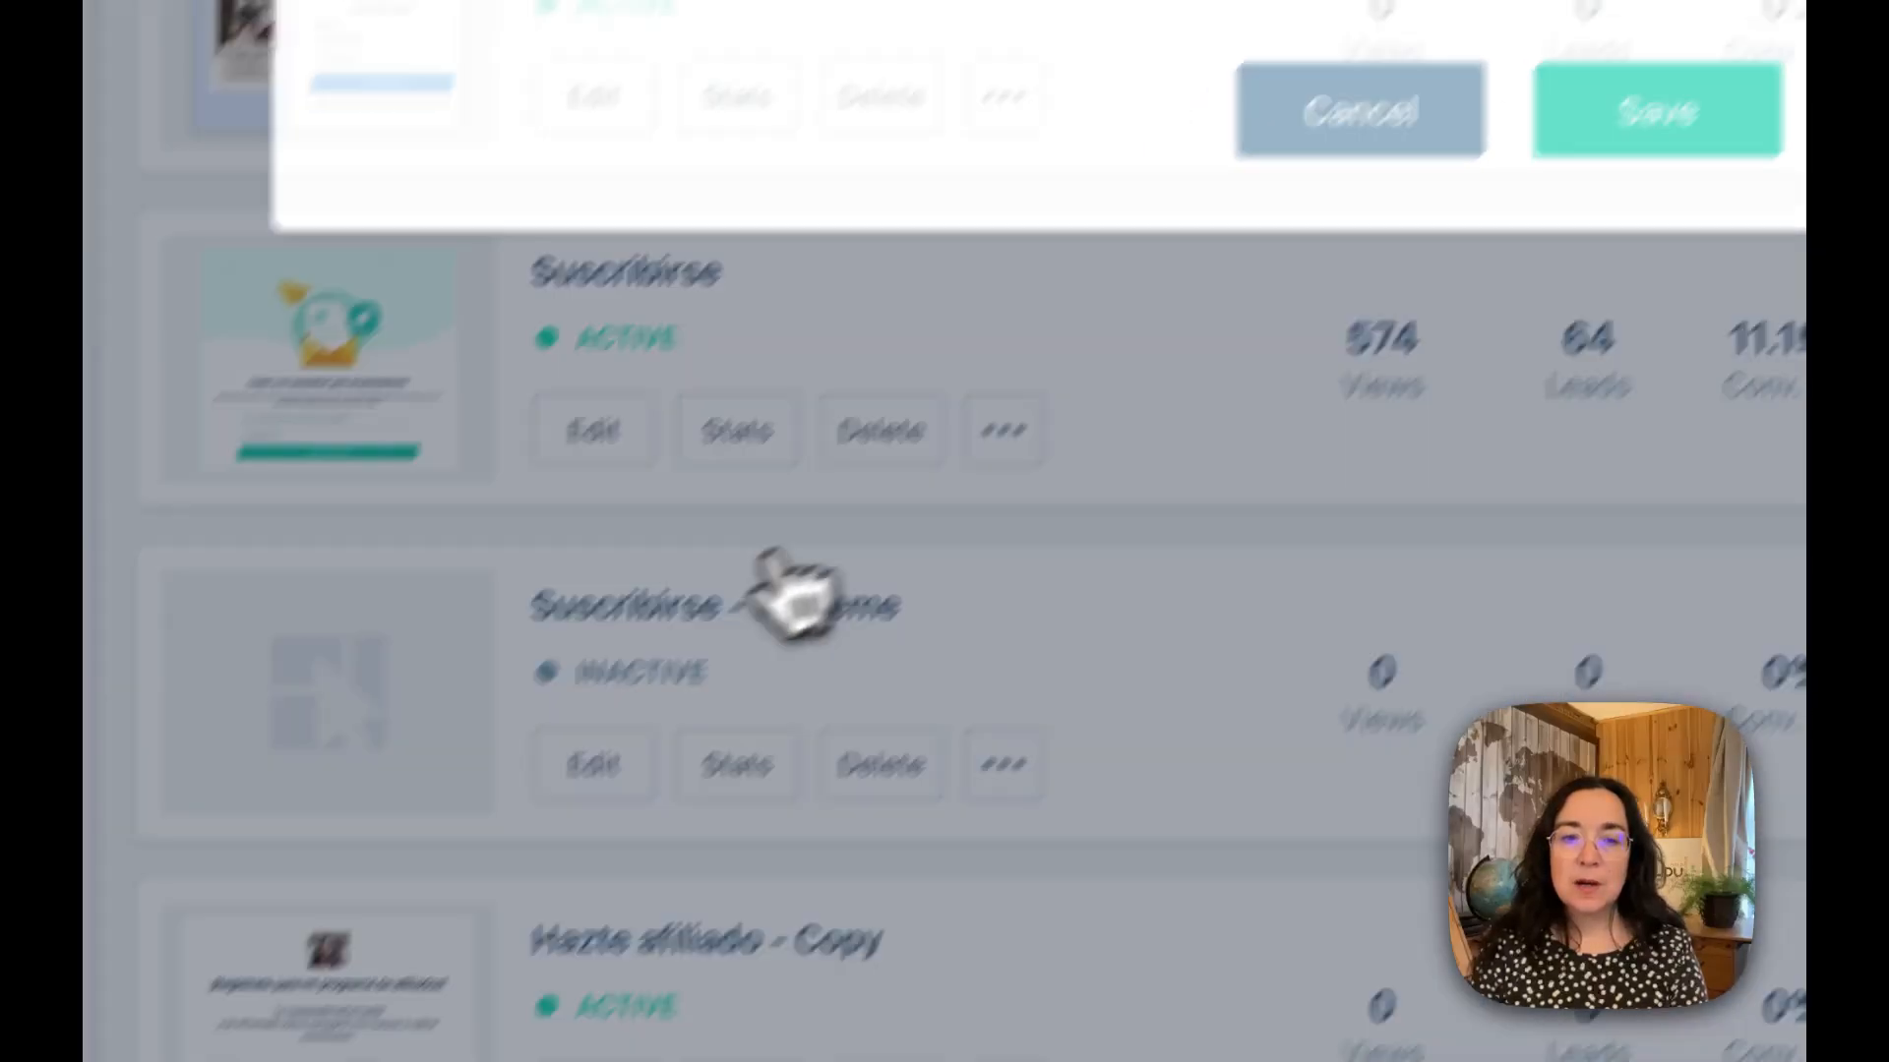
Step: Edit the "Suscribirse - Systeme" ConvertBox and remove both default Drip integrations from its form settings
left_click(592, 764)
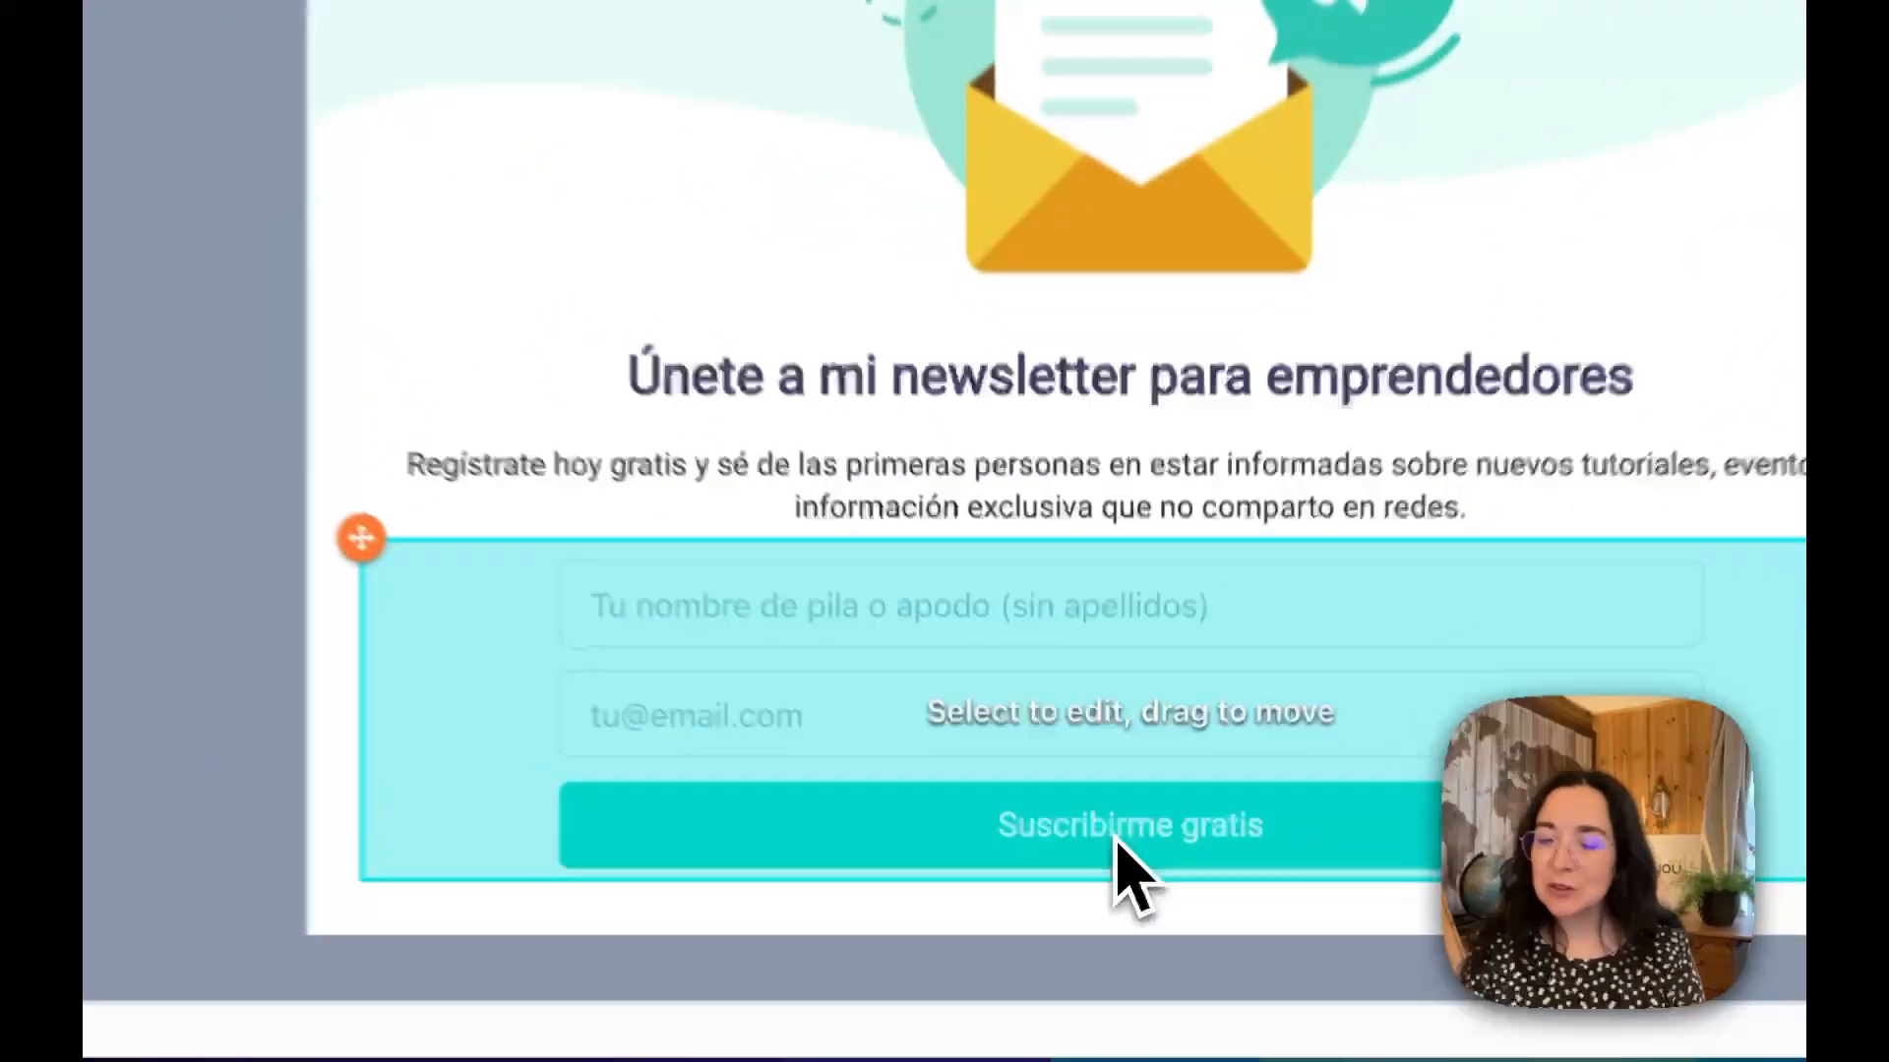
left_click(1123, 883)
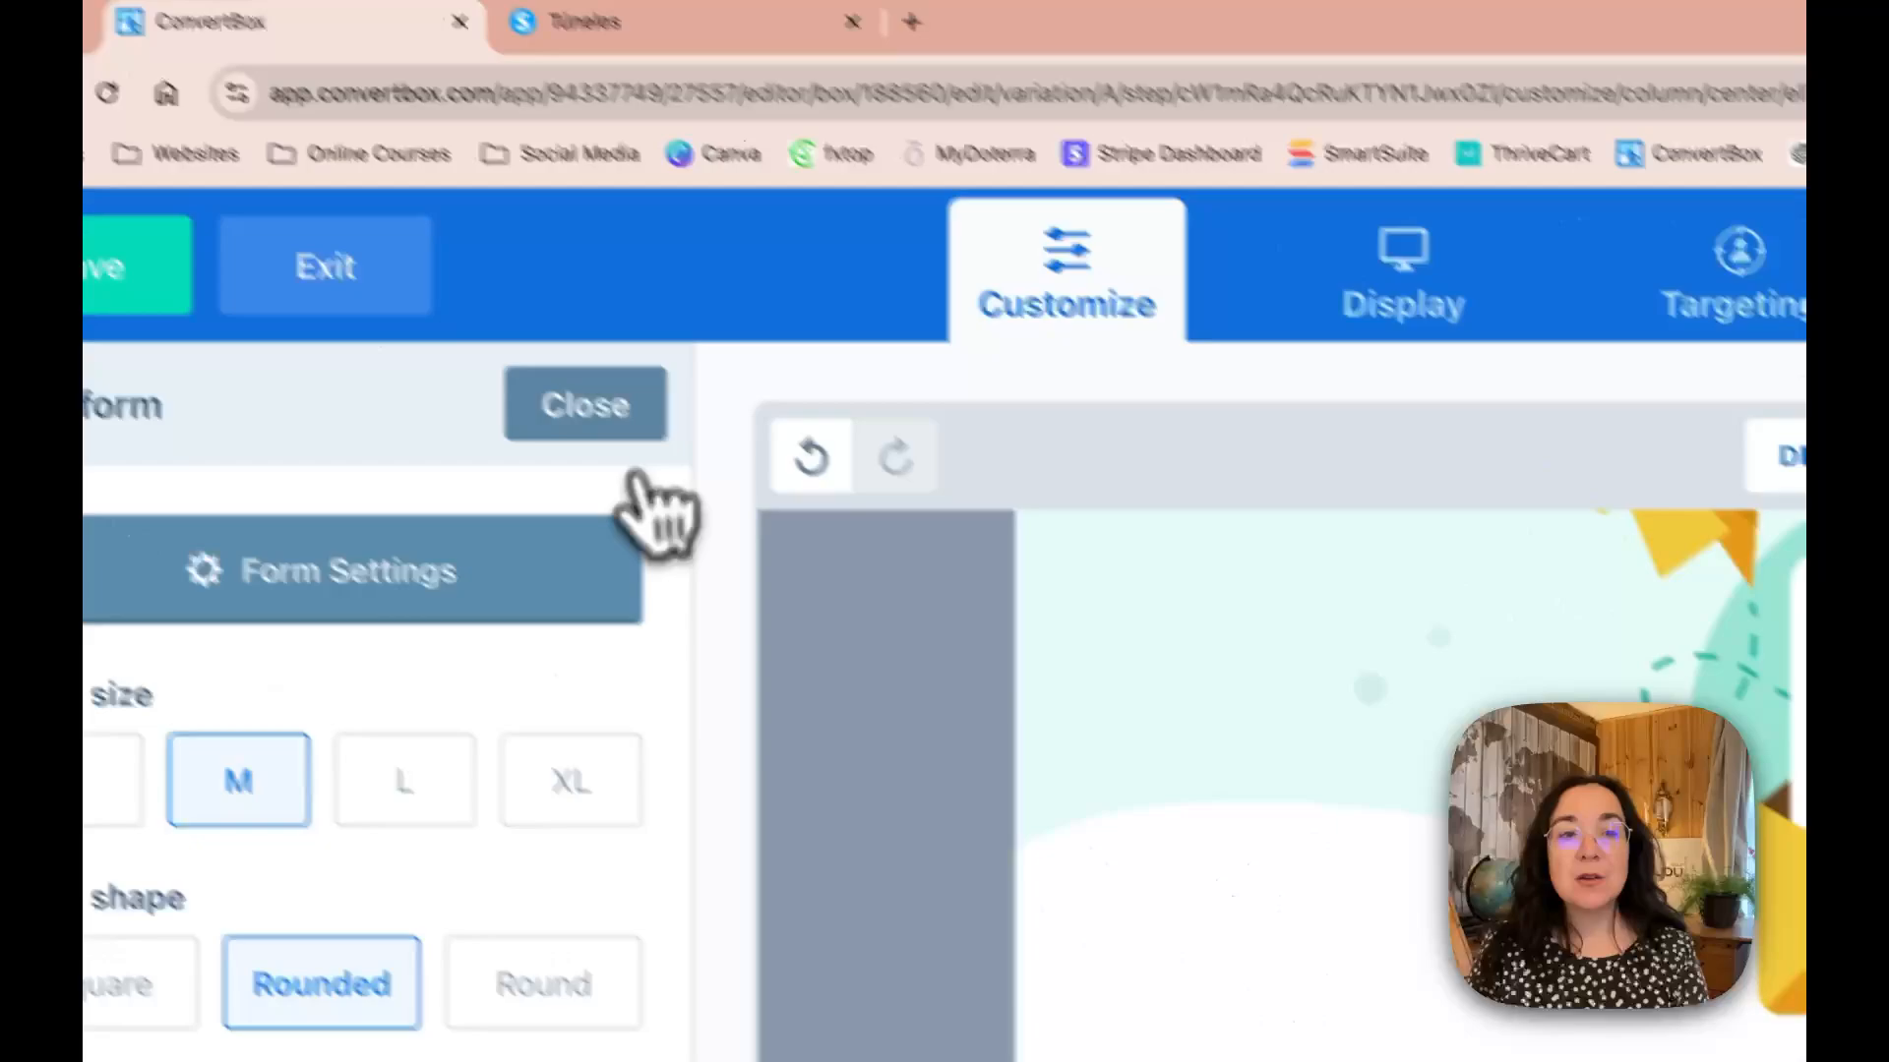
left_click(487, 590)
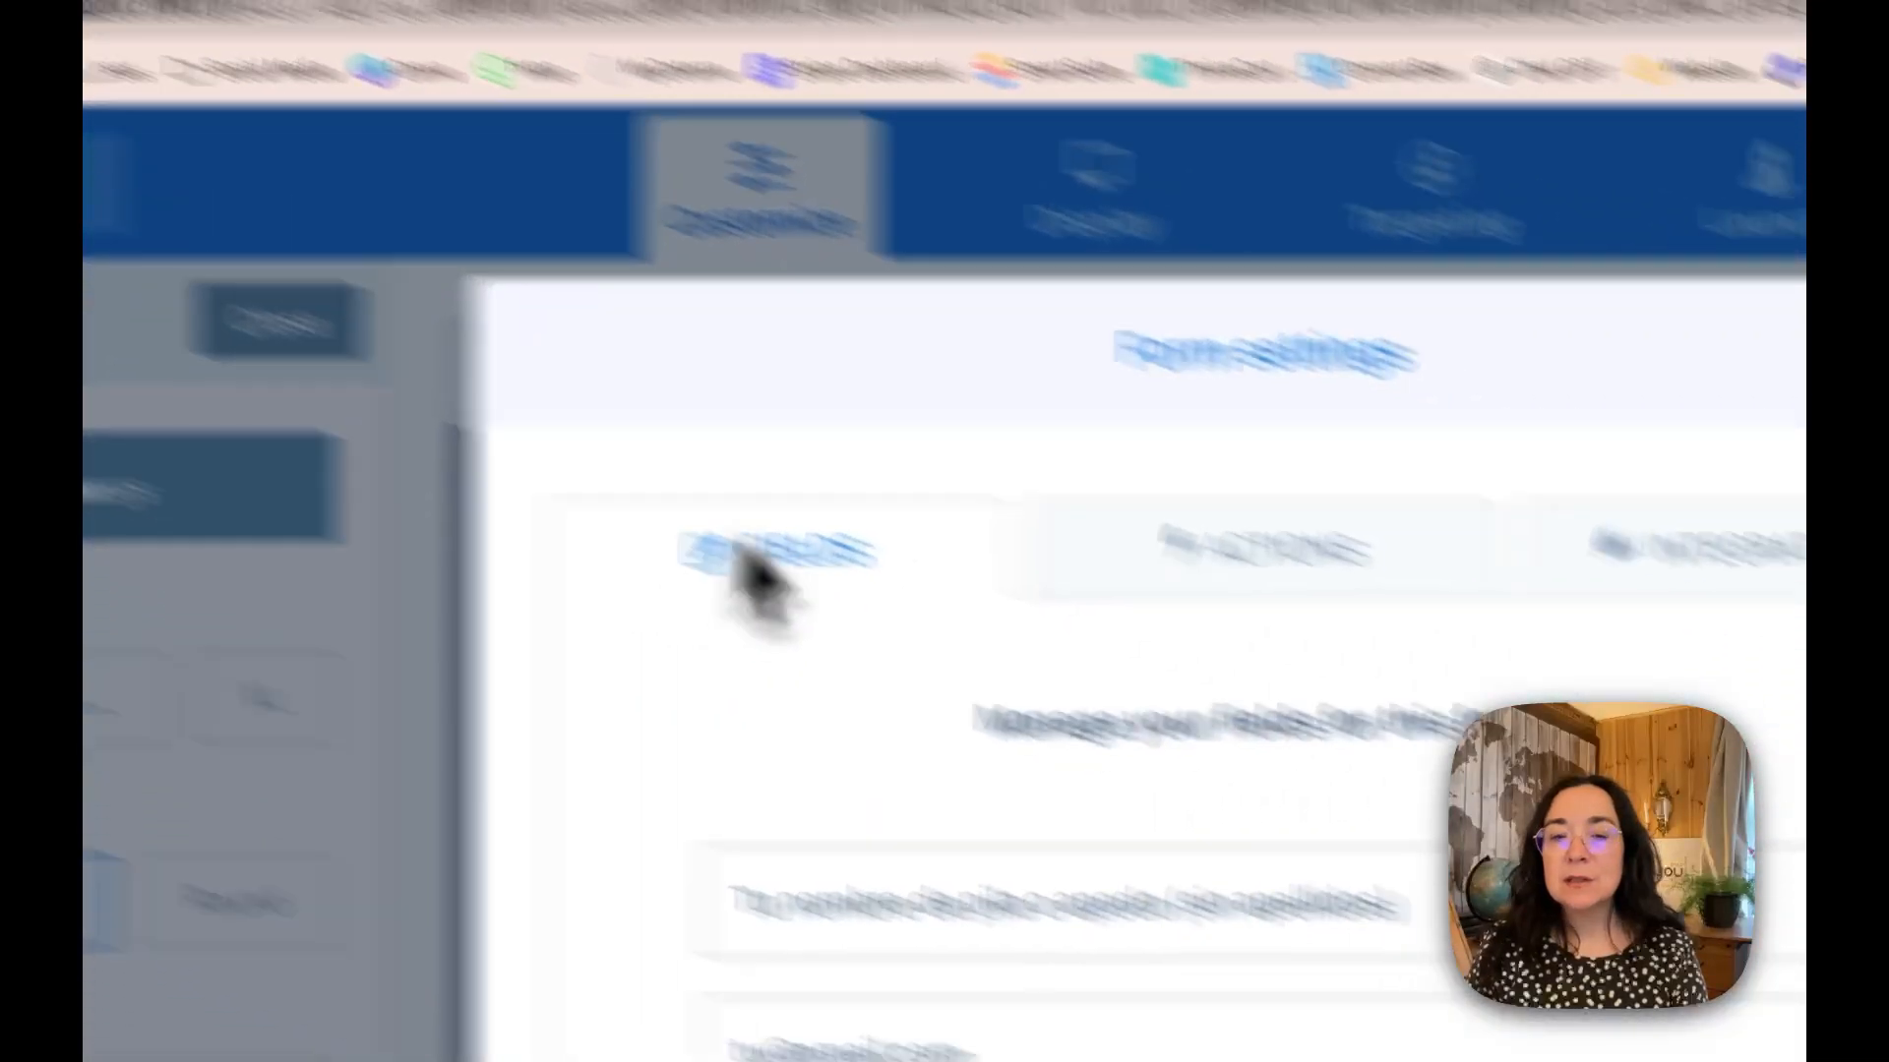
left_click(1672, 580)
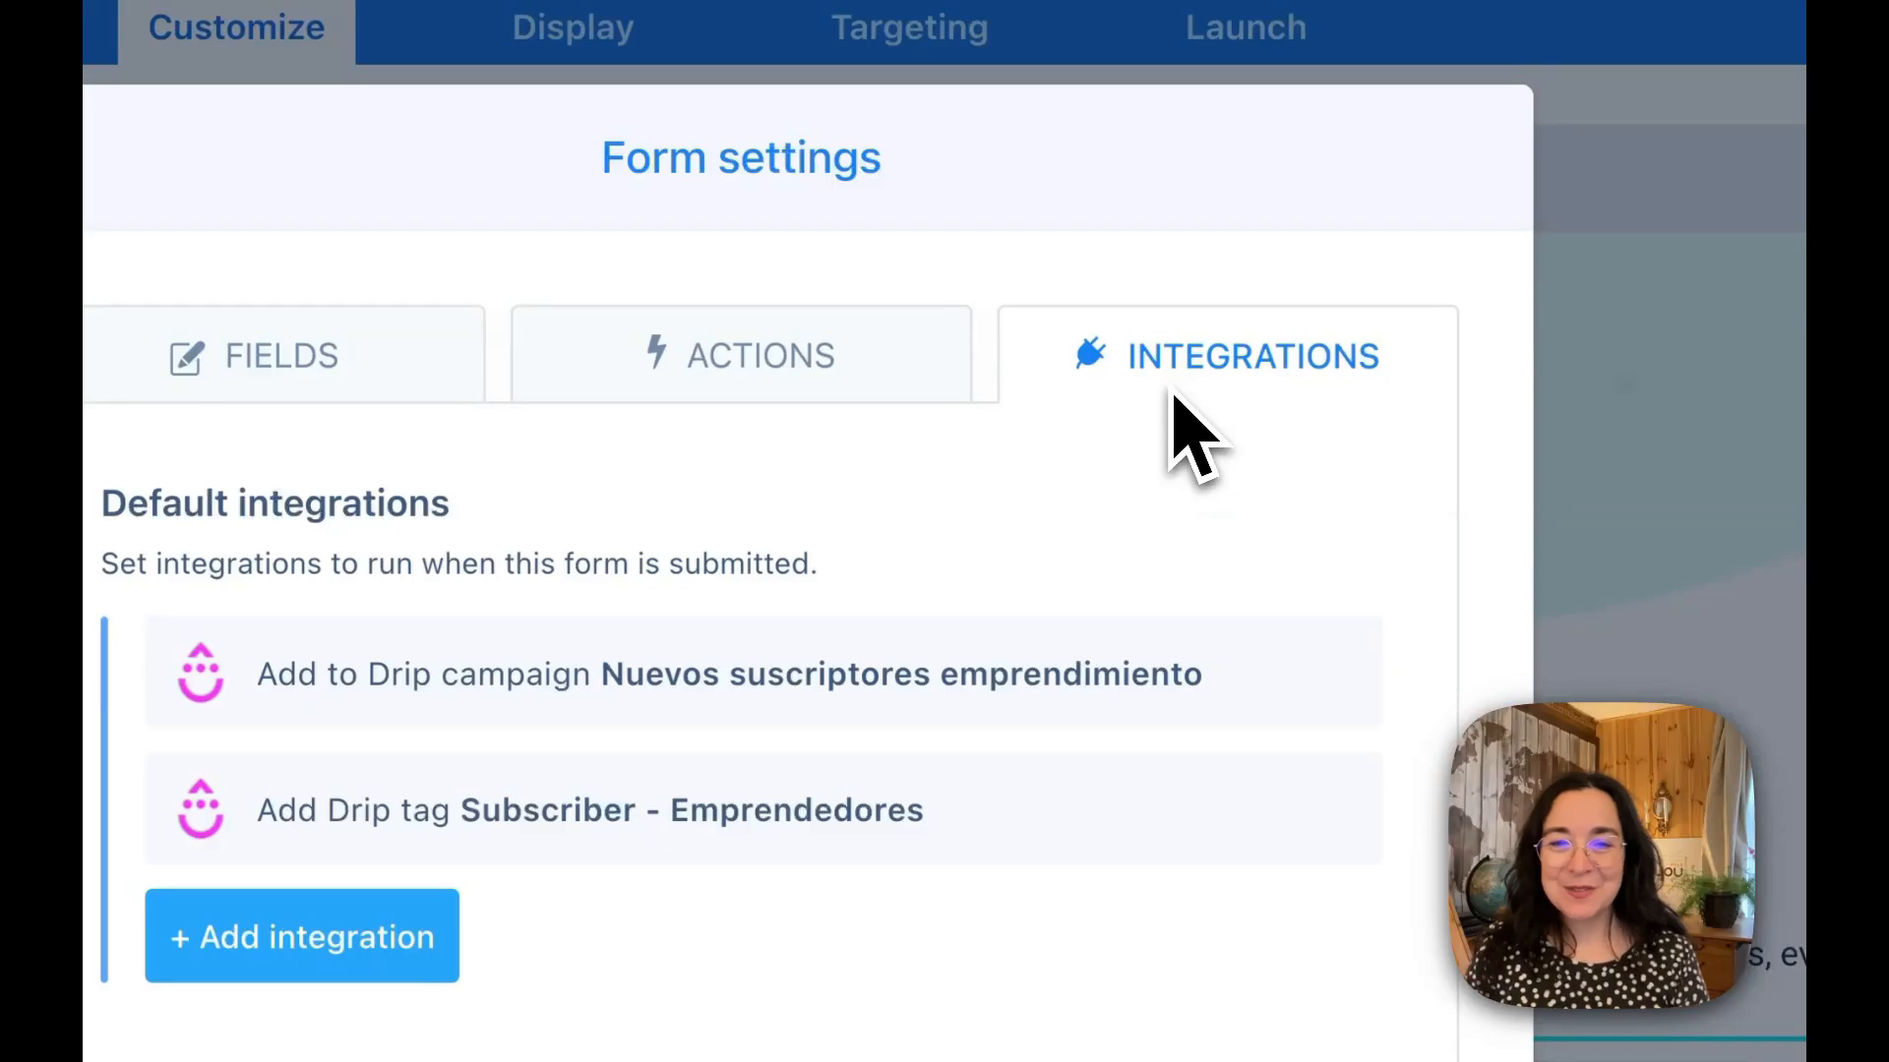
left_click(1296, 681)
left_click(1313, 689)
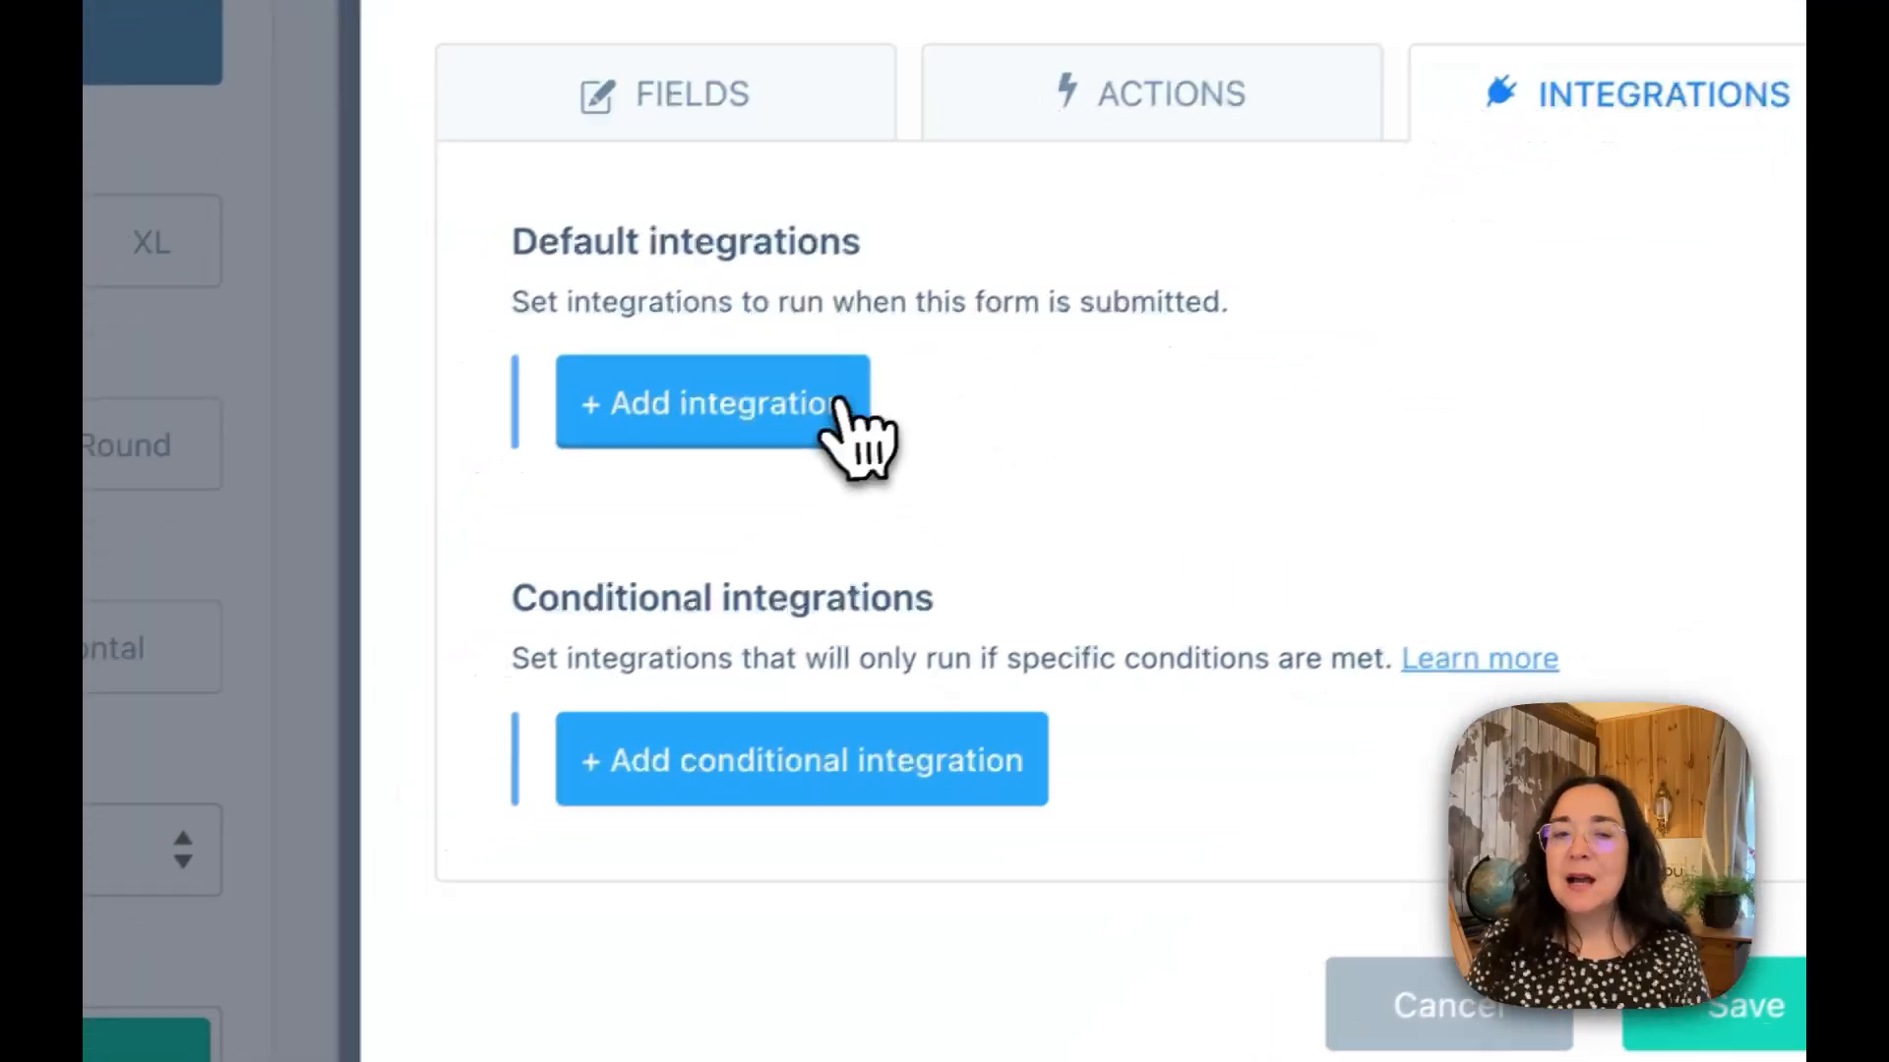
Step: Add the HTML form "Sub emprendedores Systeme" as a default integration of the opt-in form
left_click(418, 669)
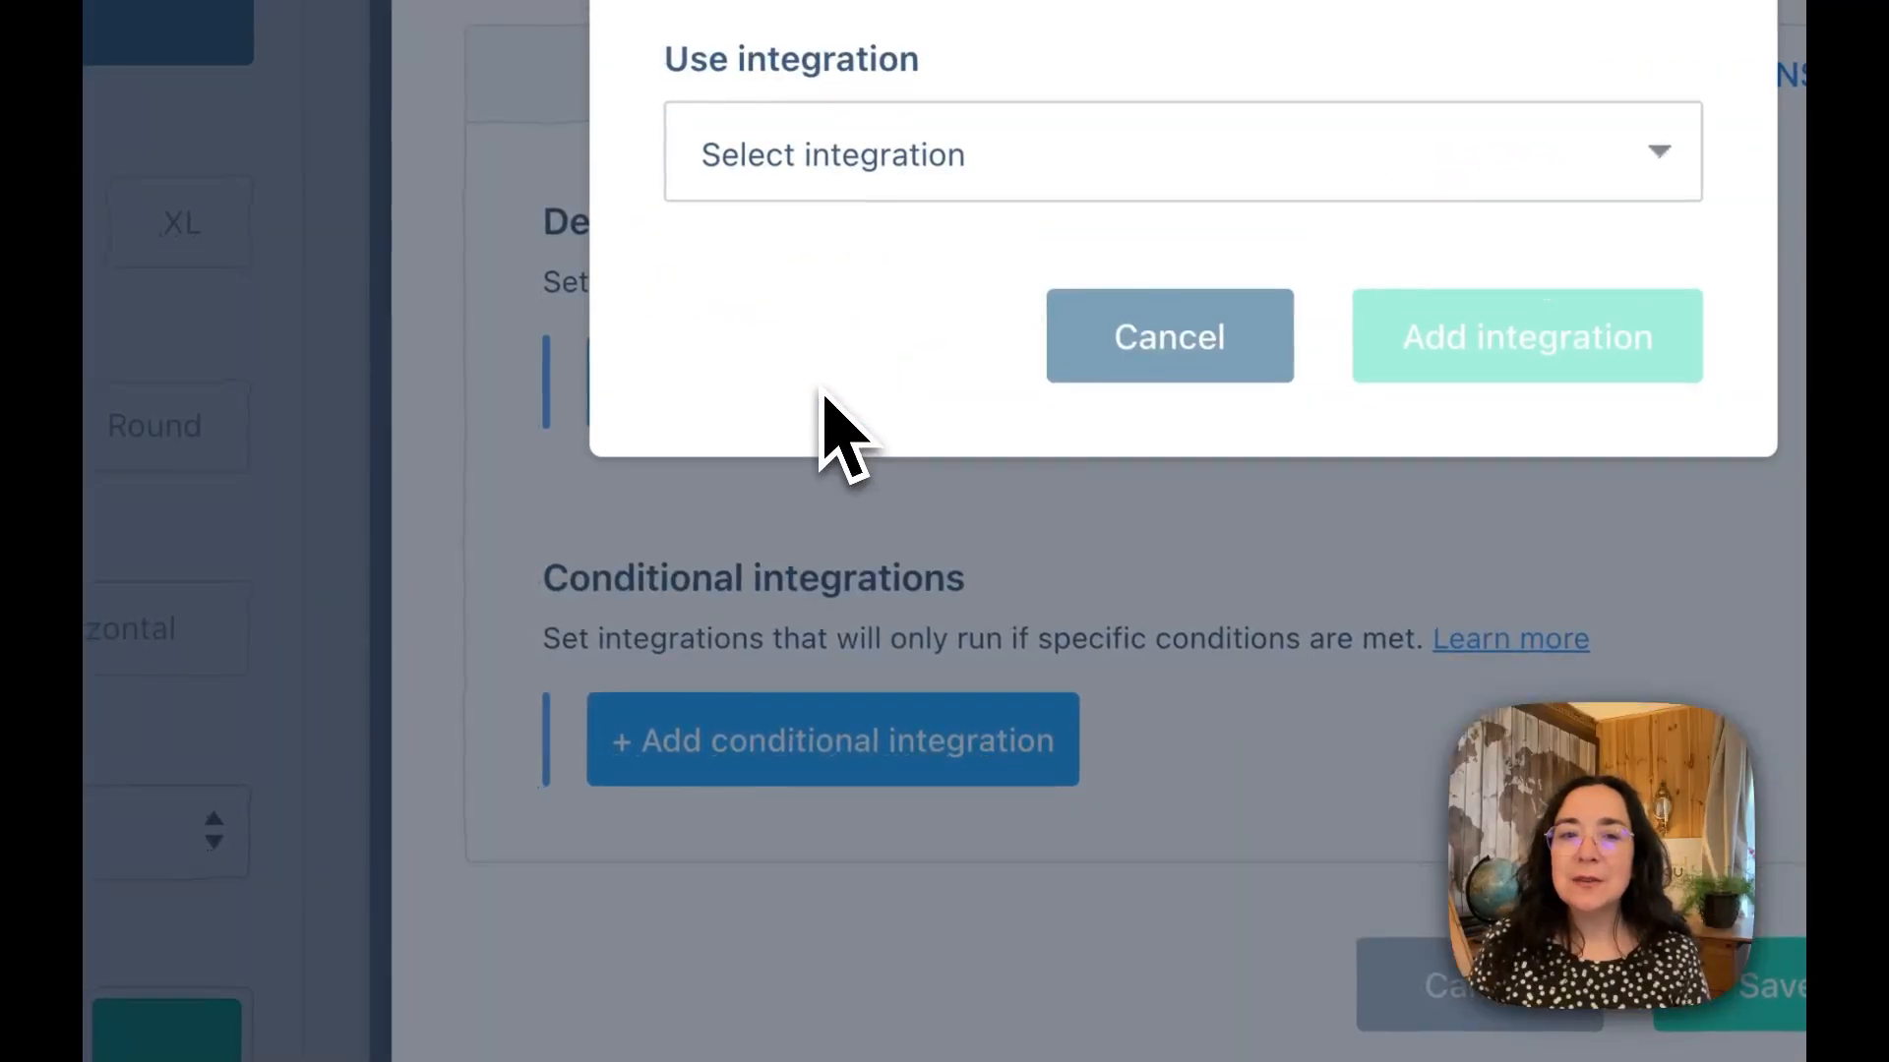
left_click(866, 152)
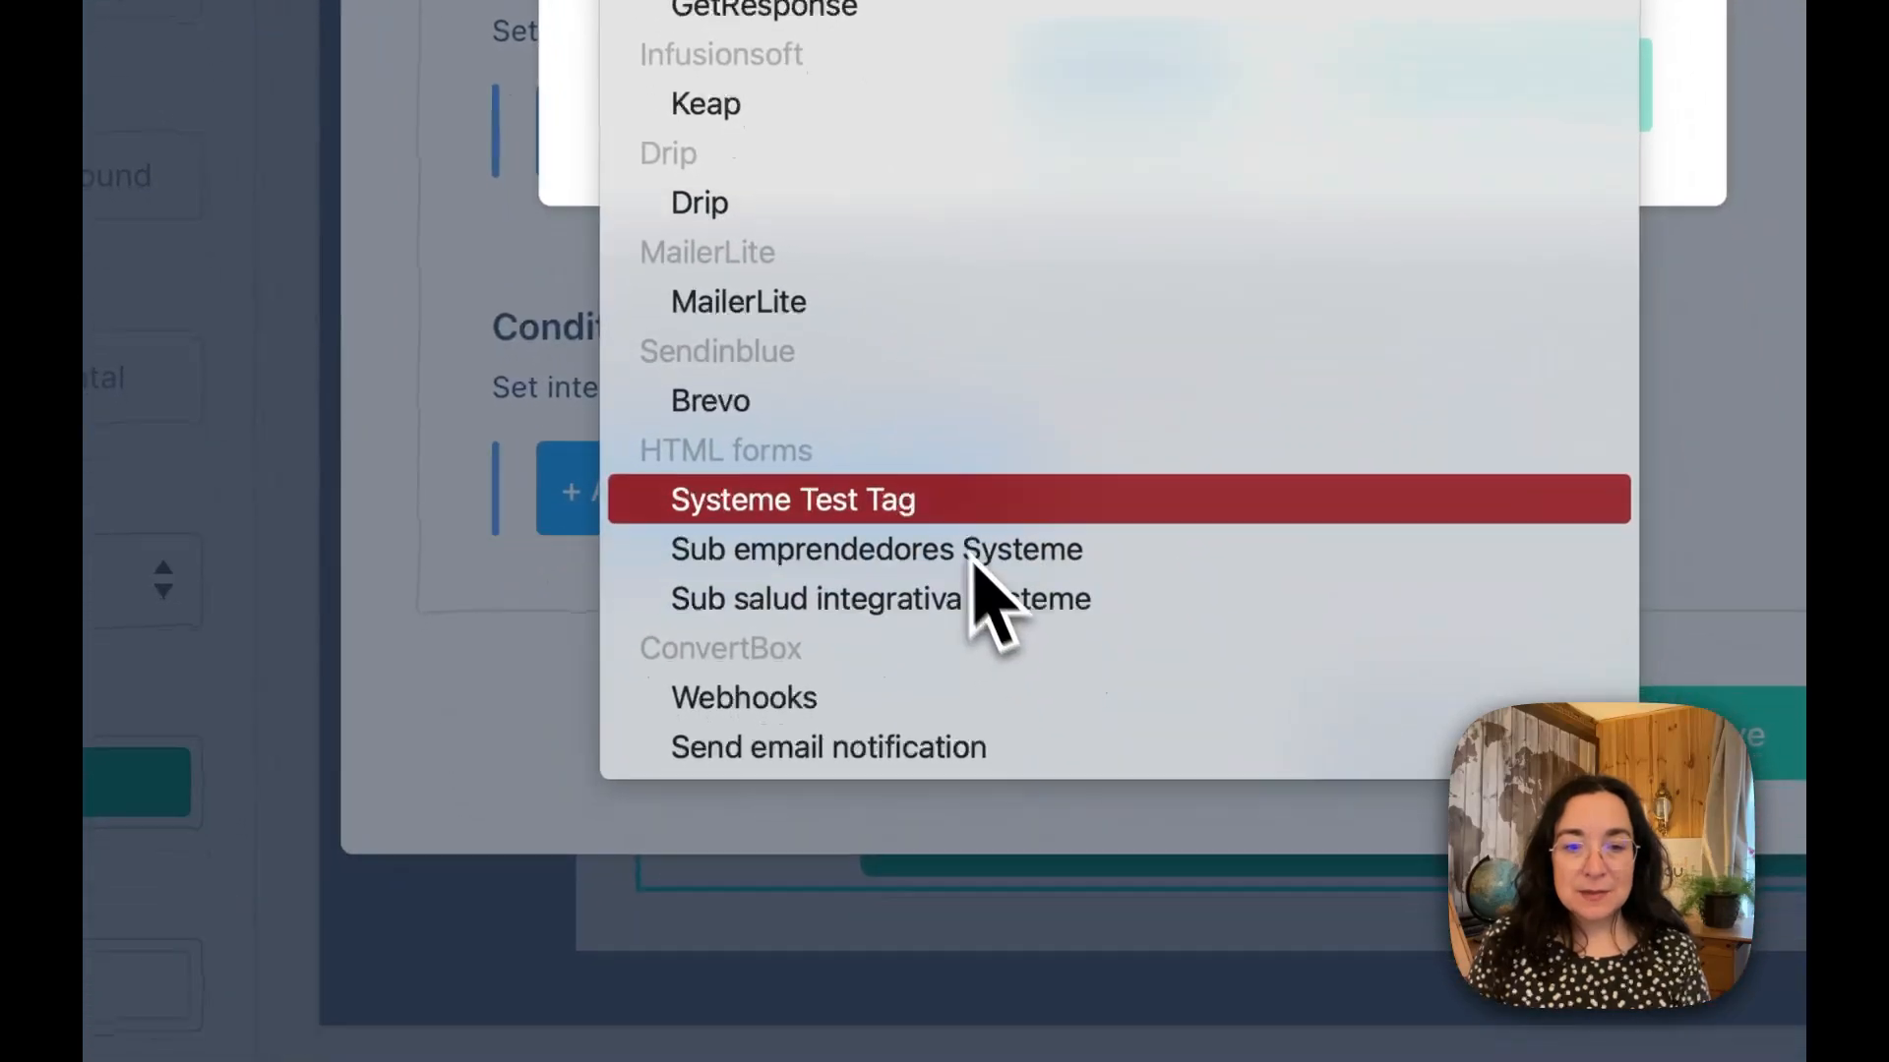
left_click(922, 551)
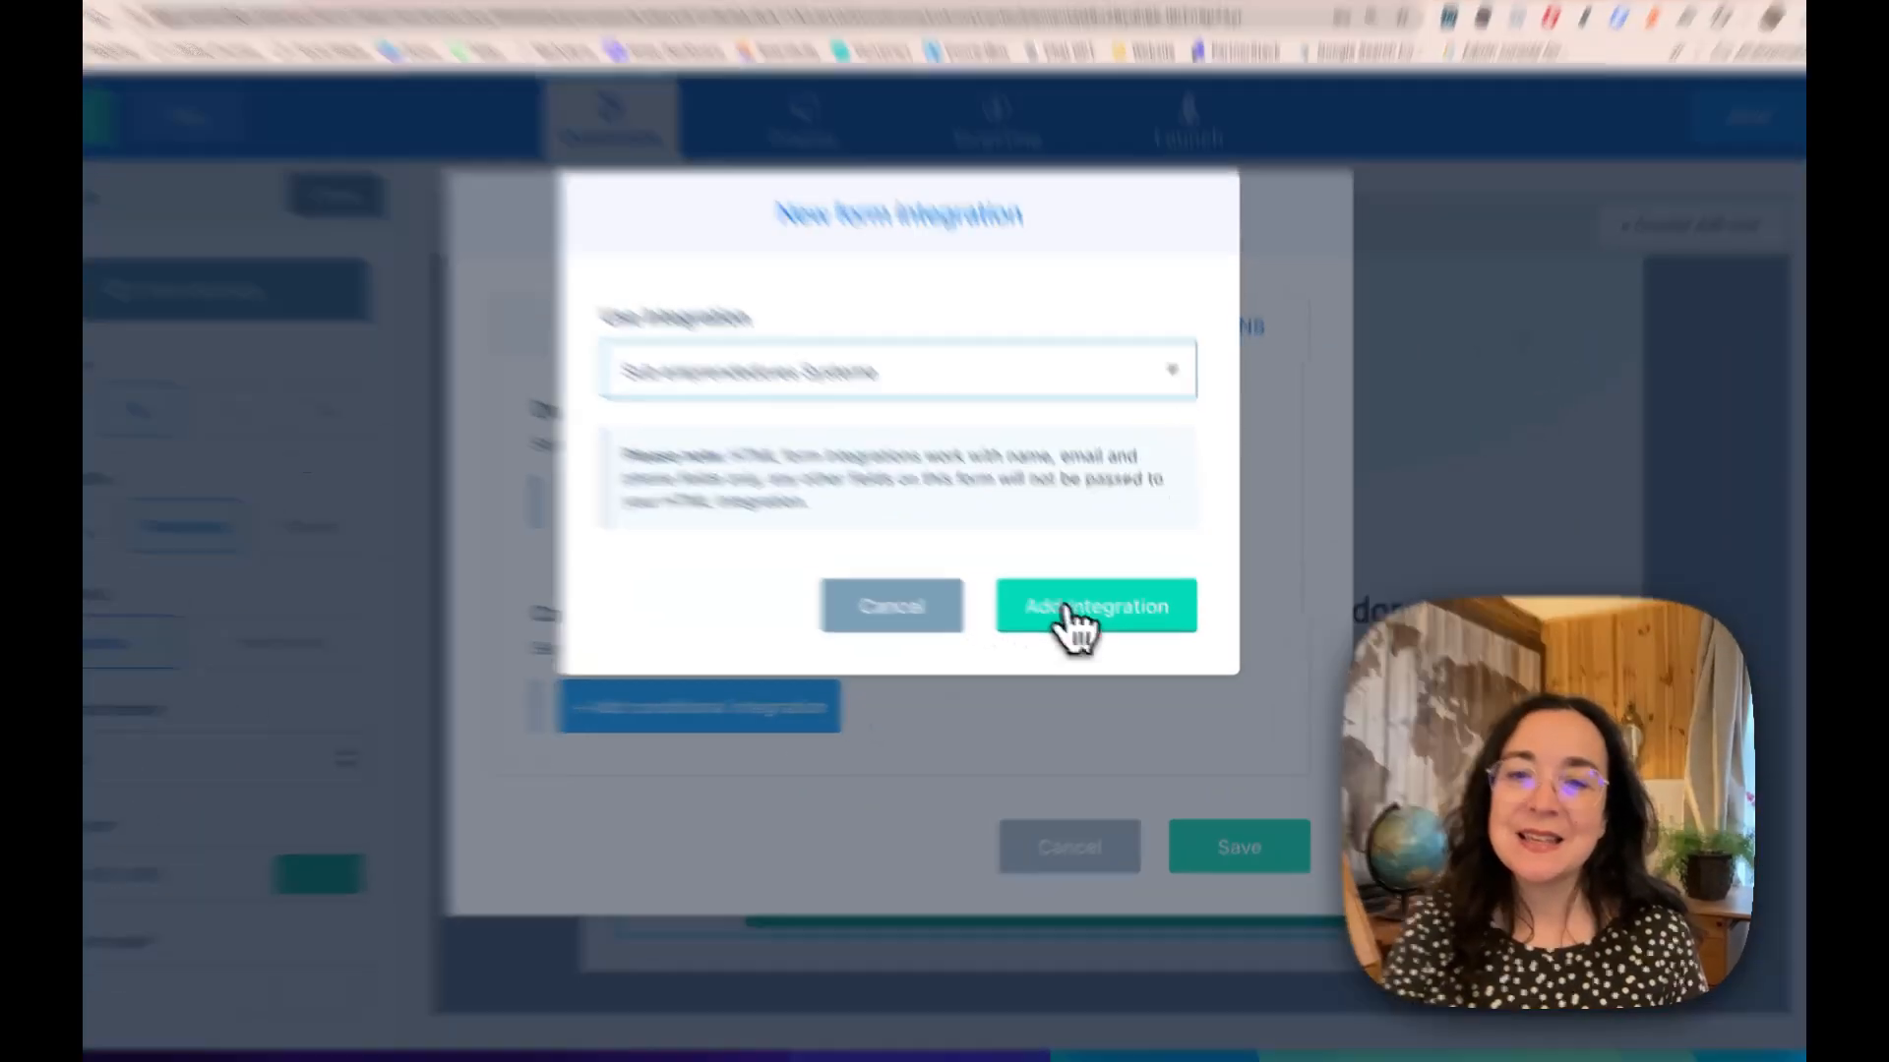
left_click(1086, 622)
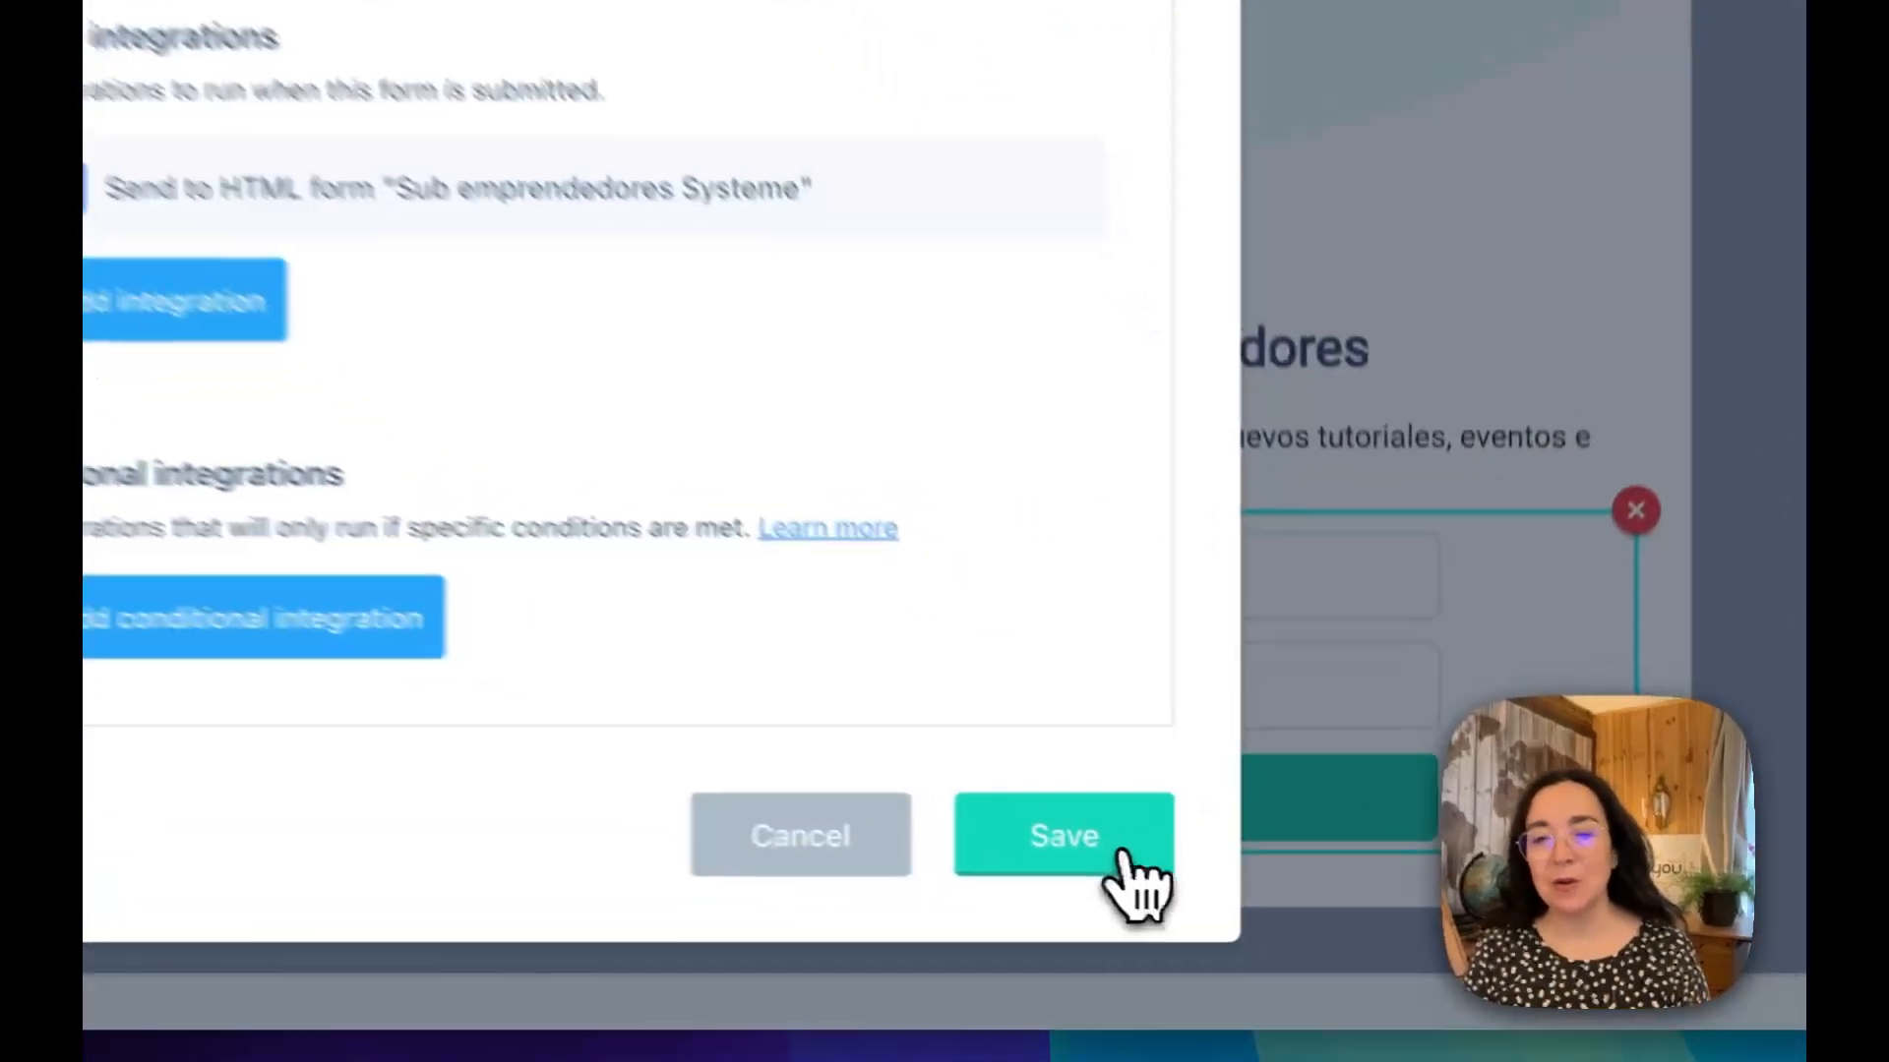
Step: Save the form settings and the ConvertBox, and return to the dashboard
left_click(1126, 856)
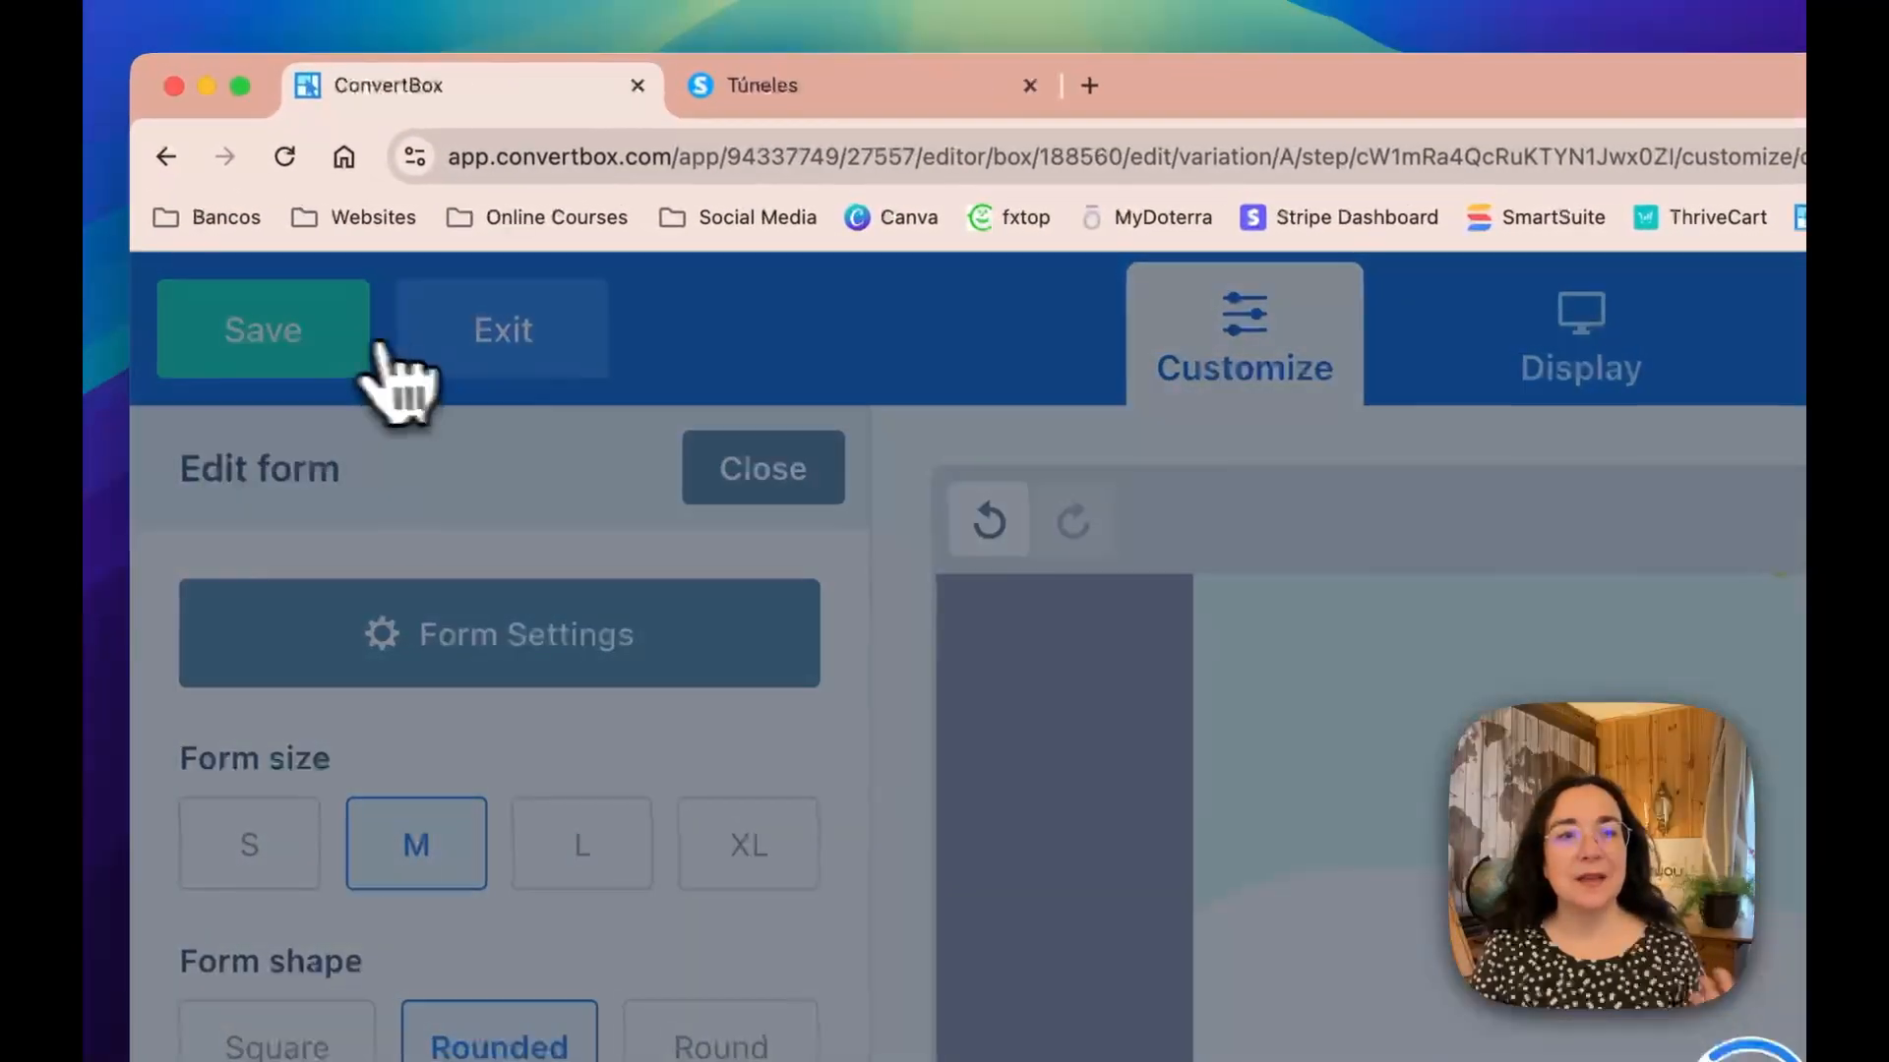
left_click(309, 335)
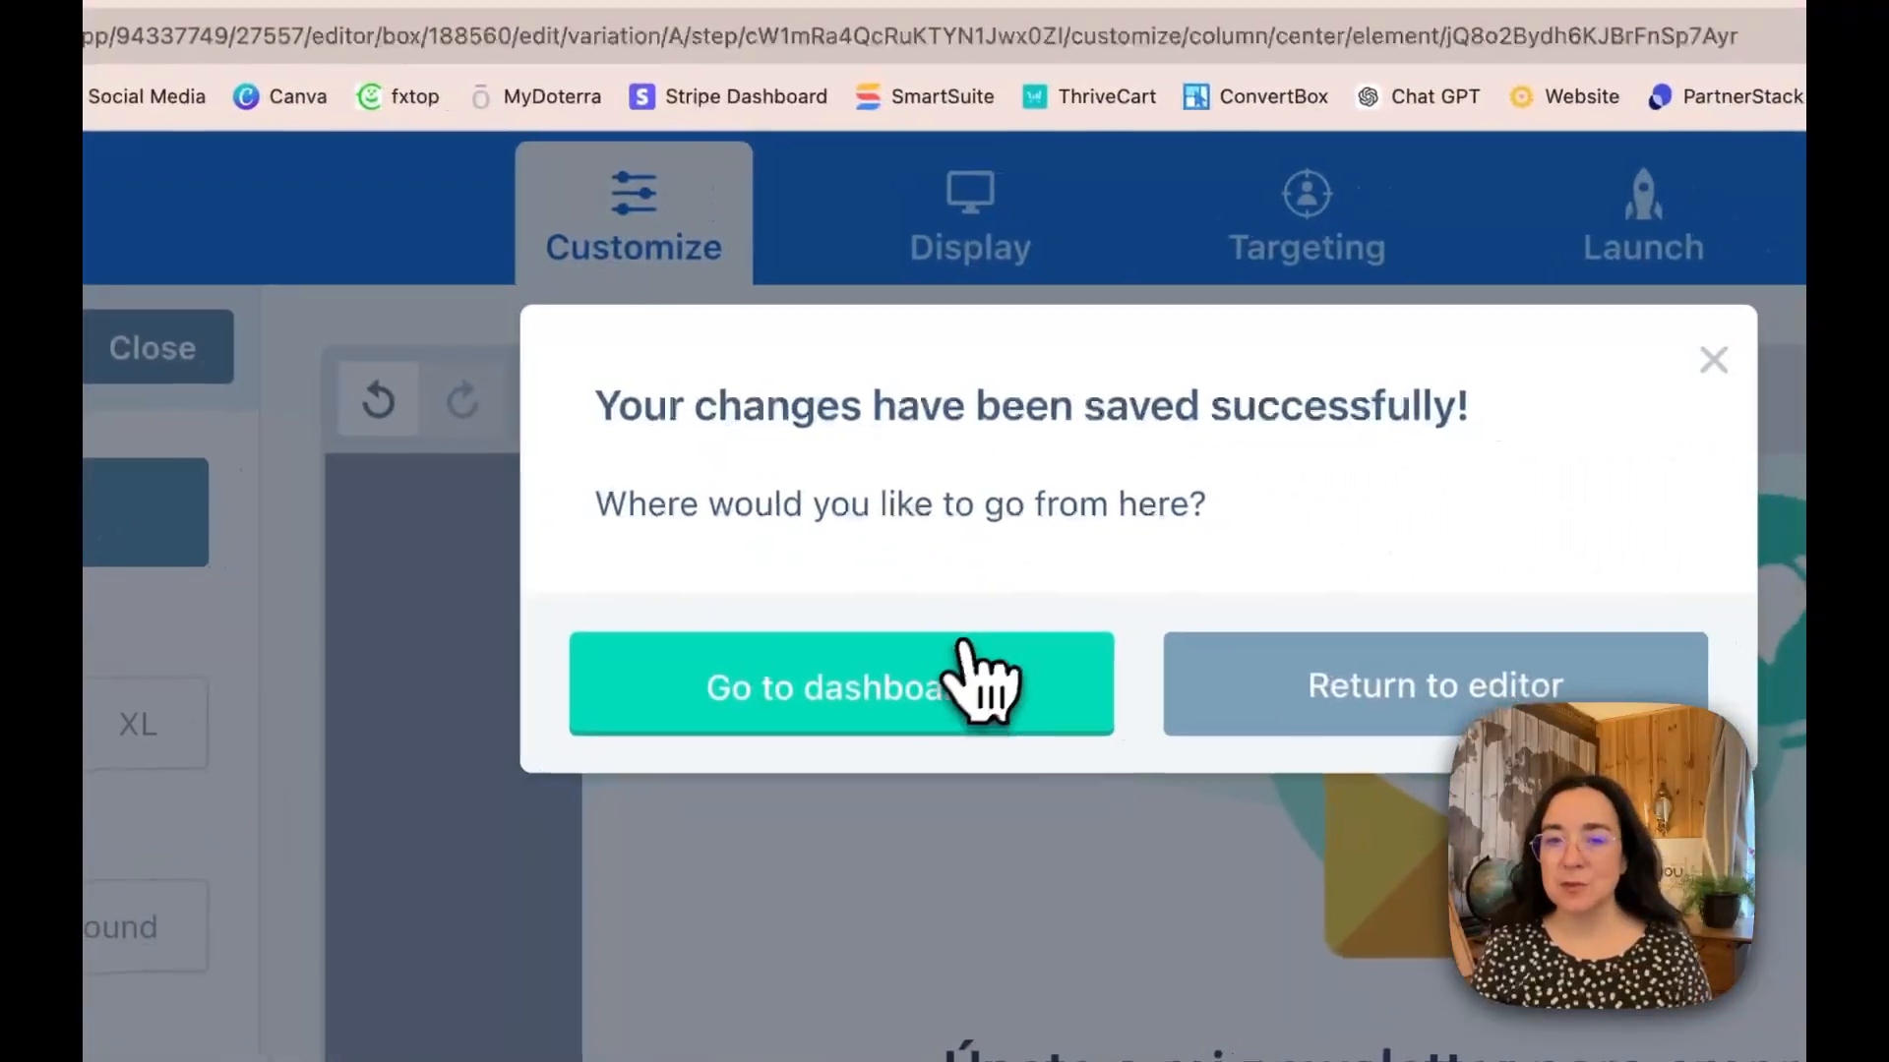
left_click(969, 681)
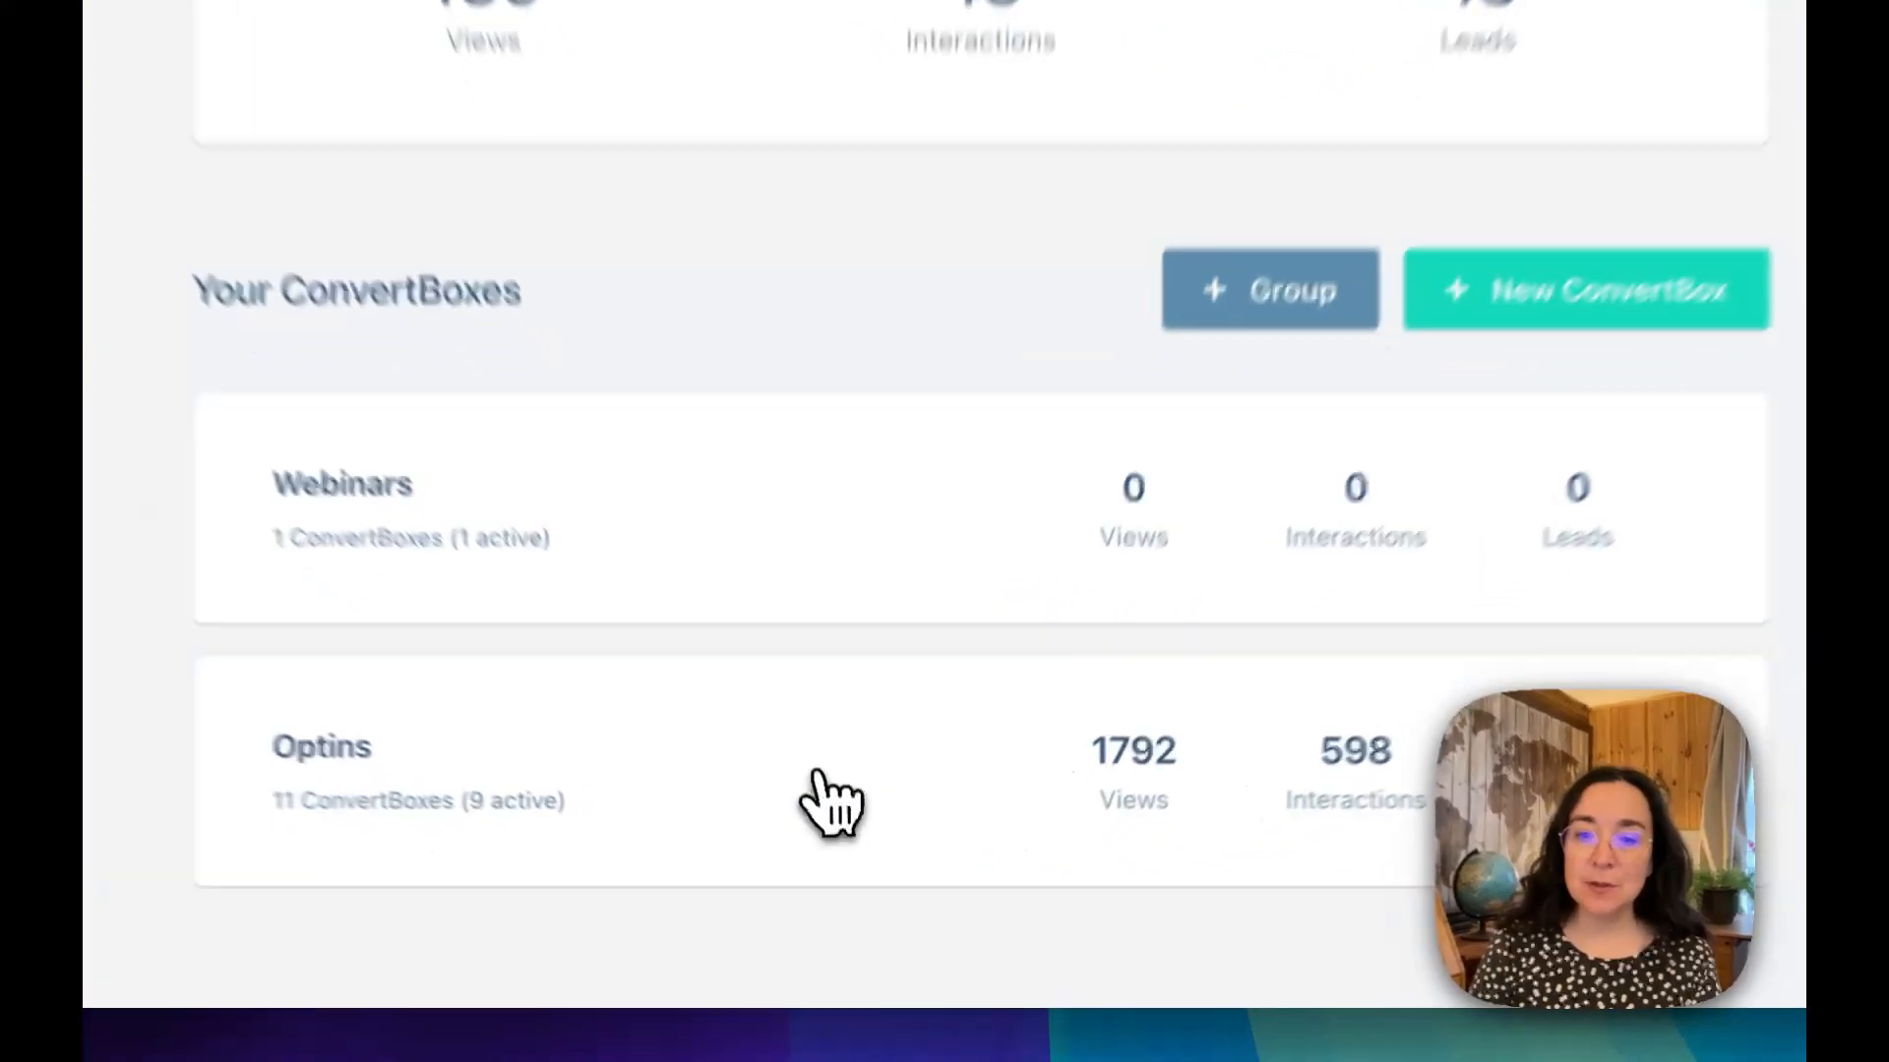
Step: Create a new ConvertBox named "Elegir tipo de suscripción" in the Optins group and proceed to its type selection
left_click(846, 885)
scroll(969, 856, "down", 4)
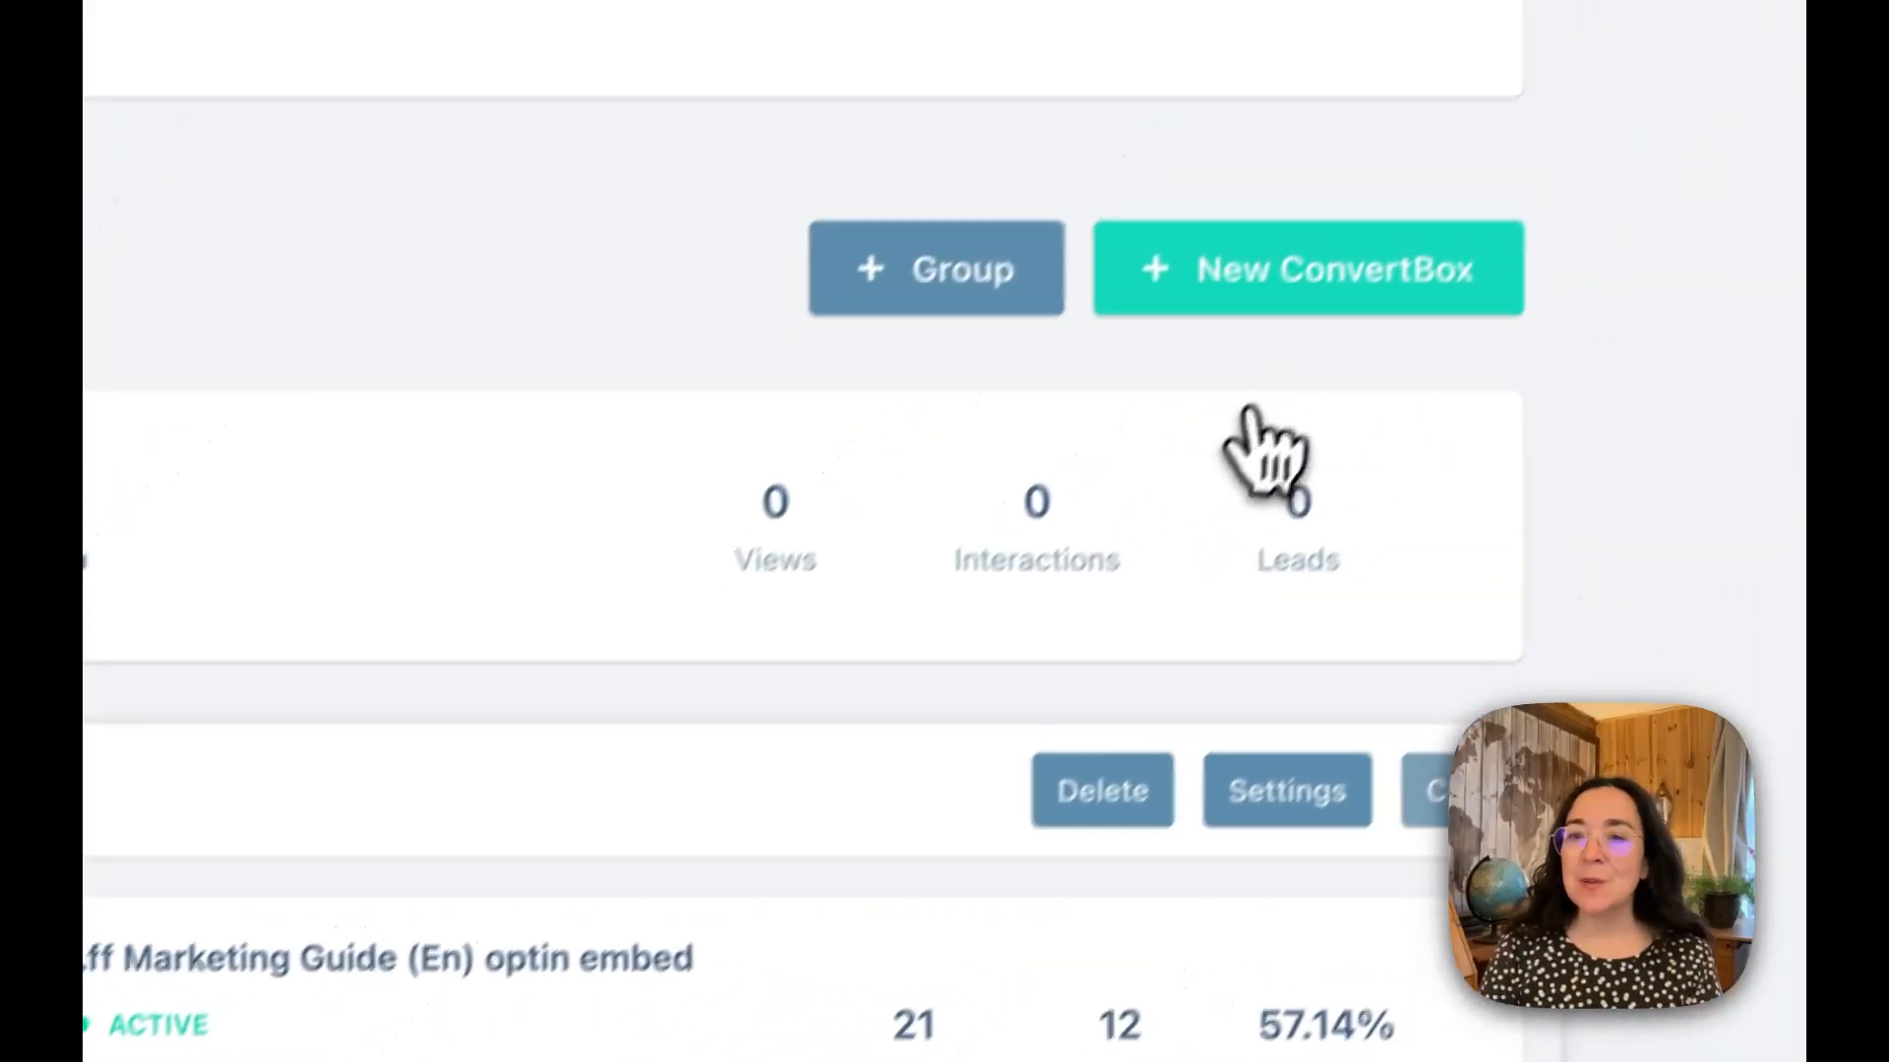
left_click(1308, 265)
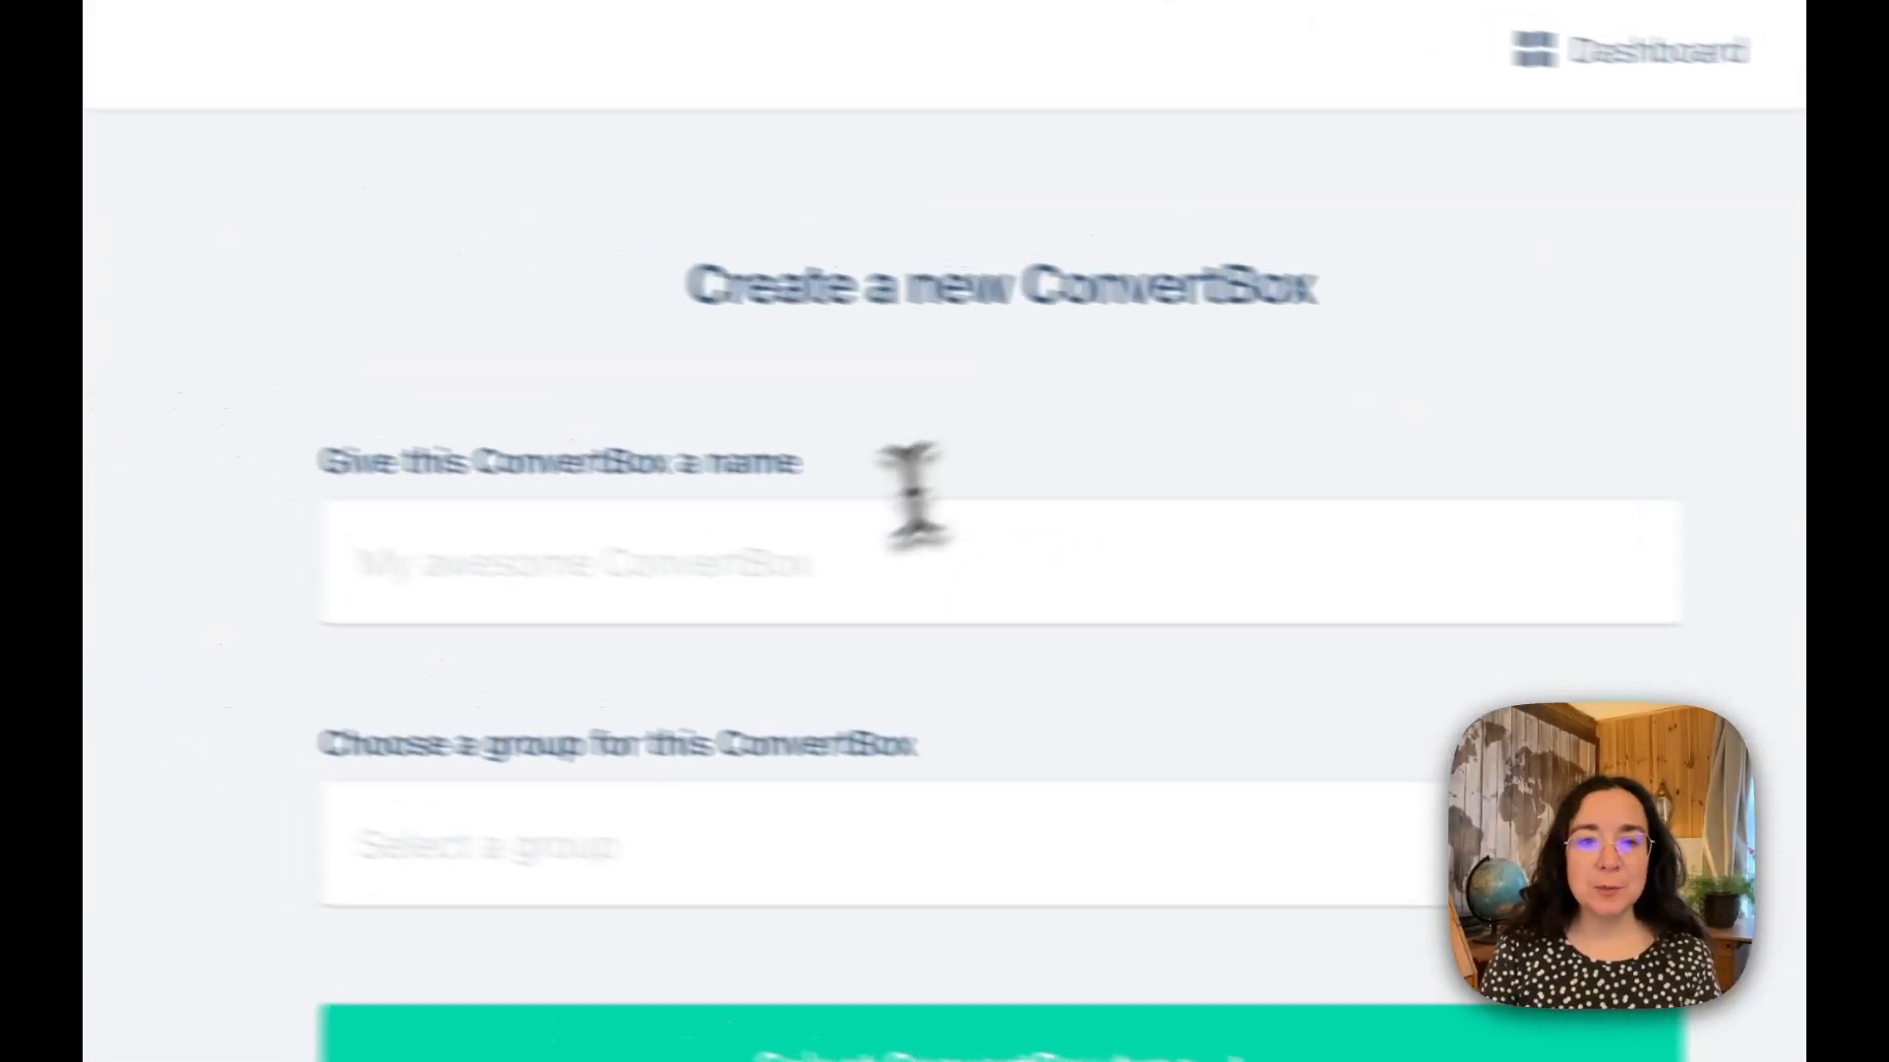
left_click(571, 561)
type("Elegir tipo de suscripción")
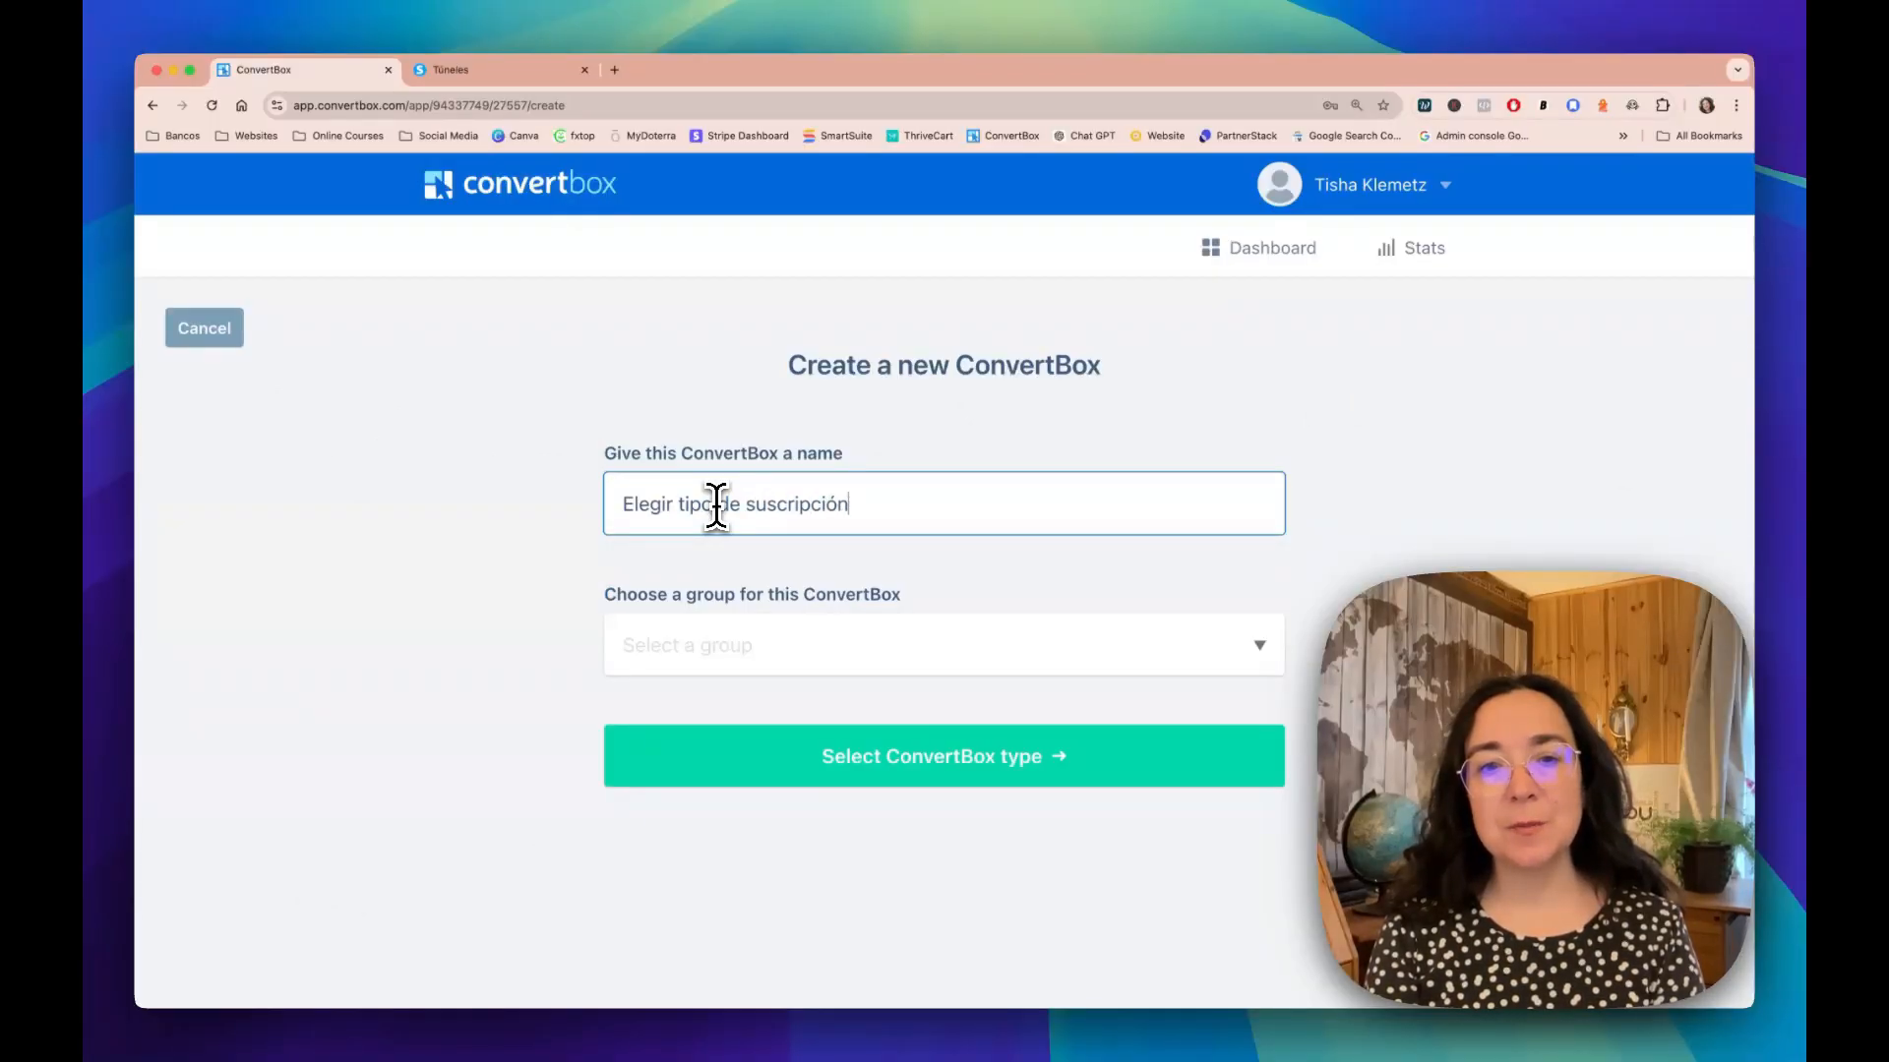
left_click(724, 644)
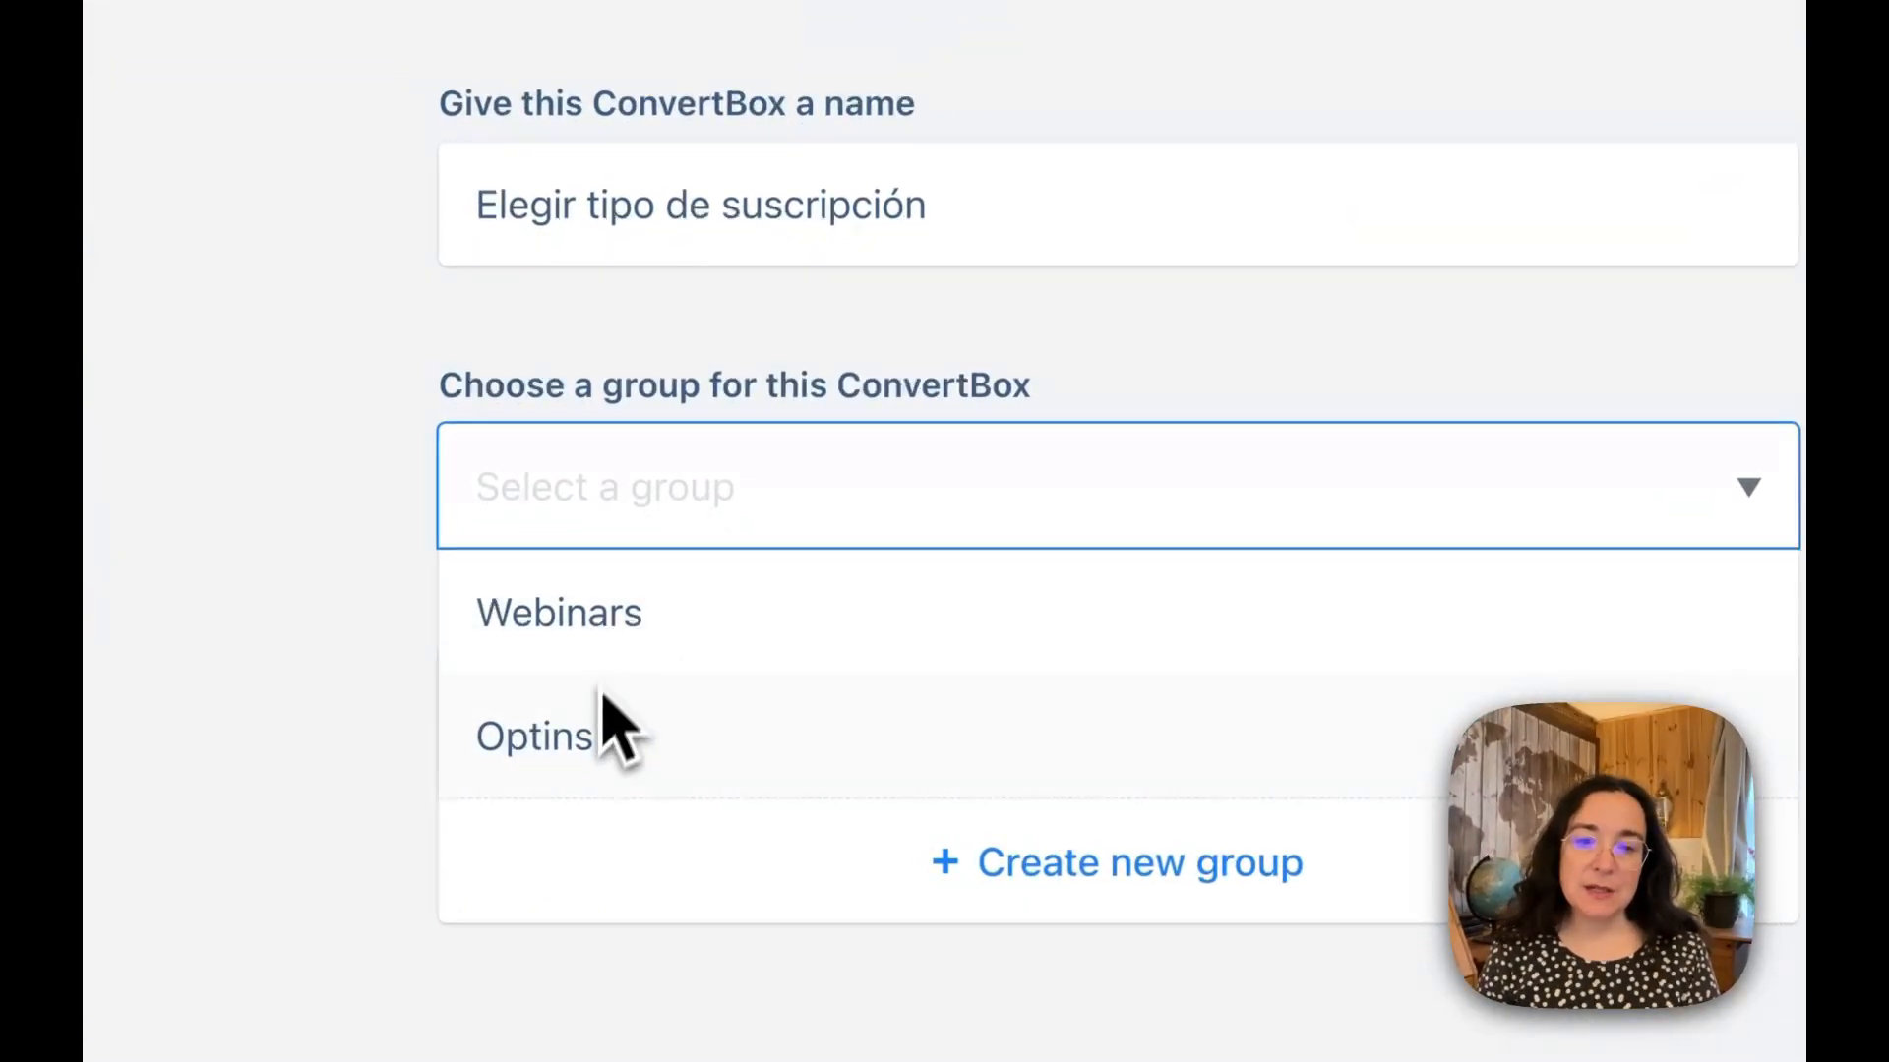
left_click(687, 762)
left_click(852, 747)
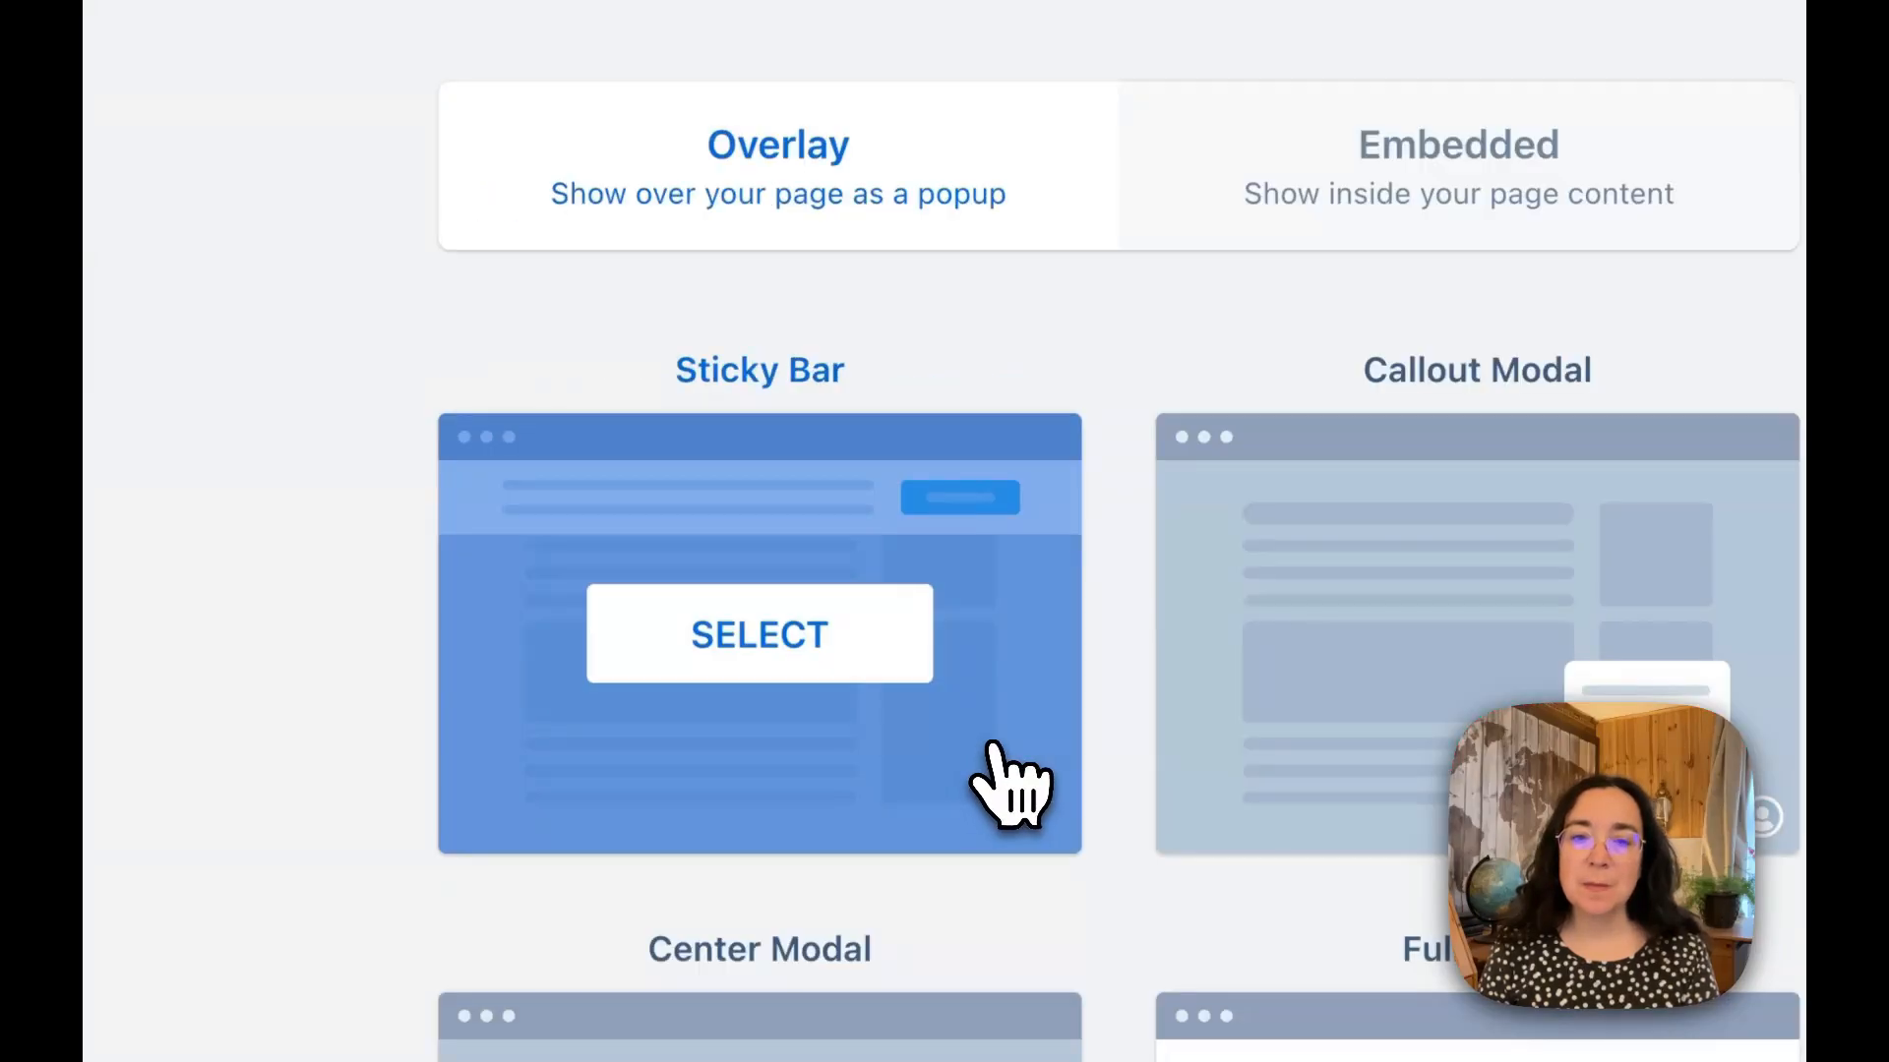
Step: Choose the Large Embedded type for the new ConvertBox and start from the Lead gen template
scroll(996, 777, "down", 5)
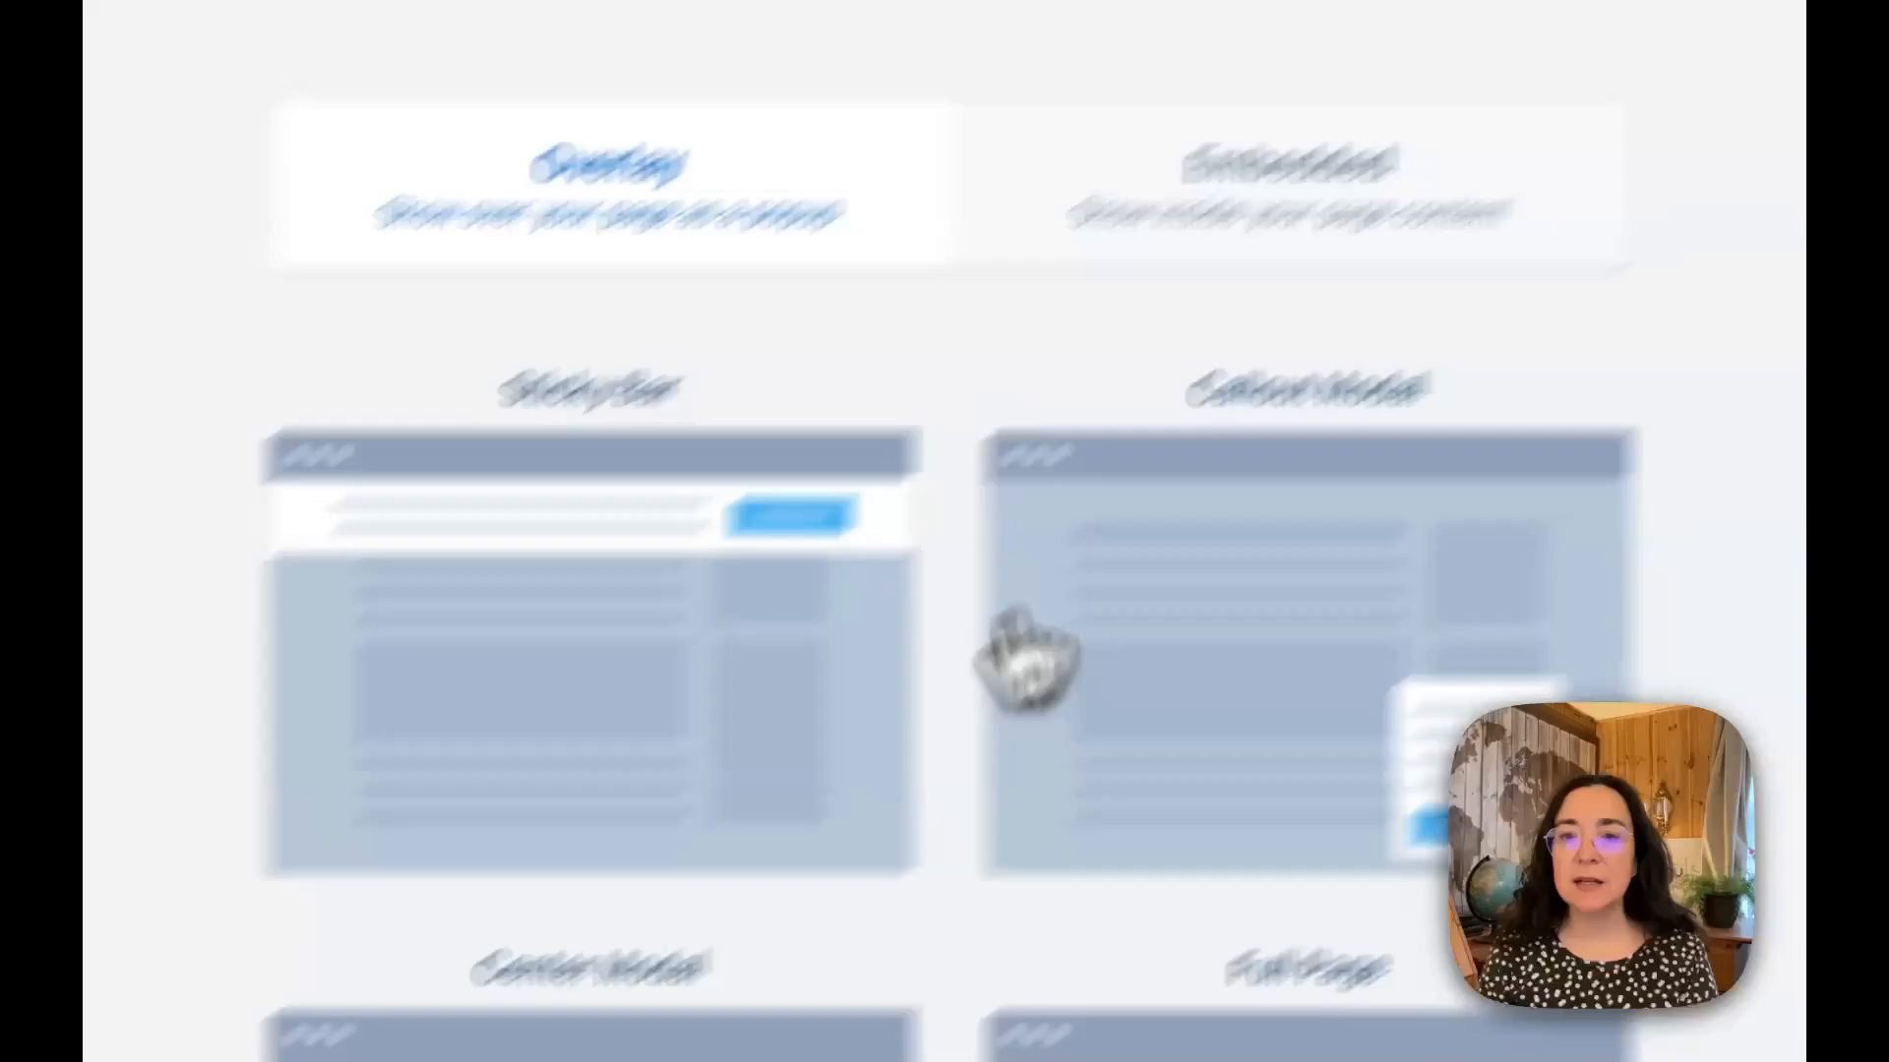
left_click(935, 497)
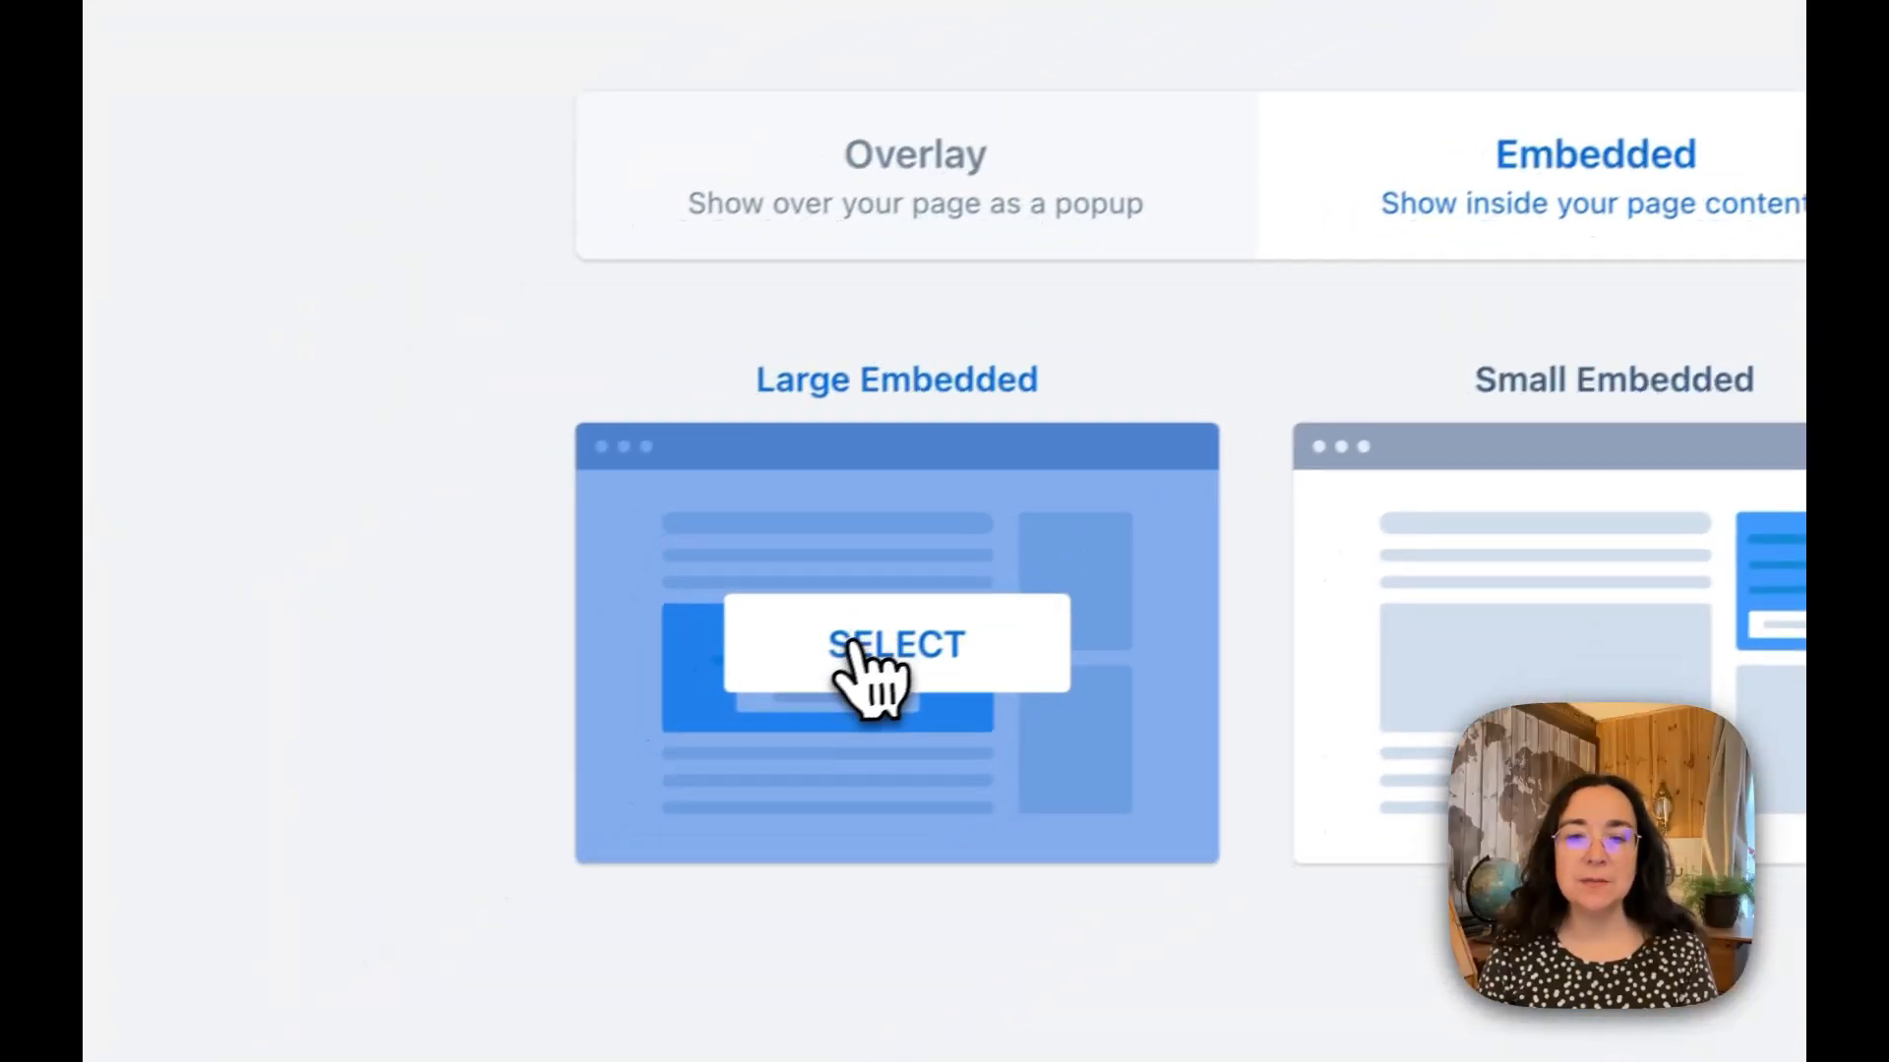
left_click(118, 1018)
scroll(863, 651, "down", 9)
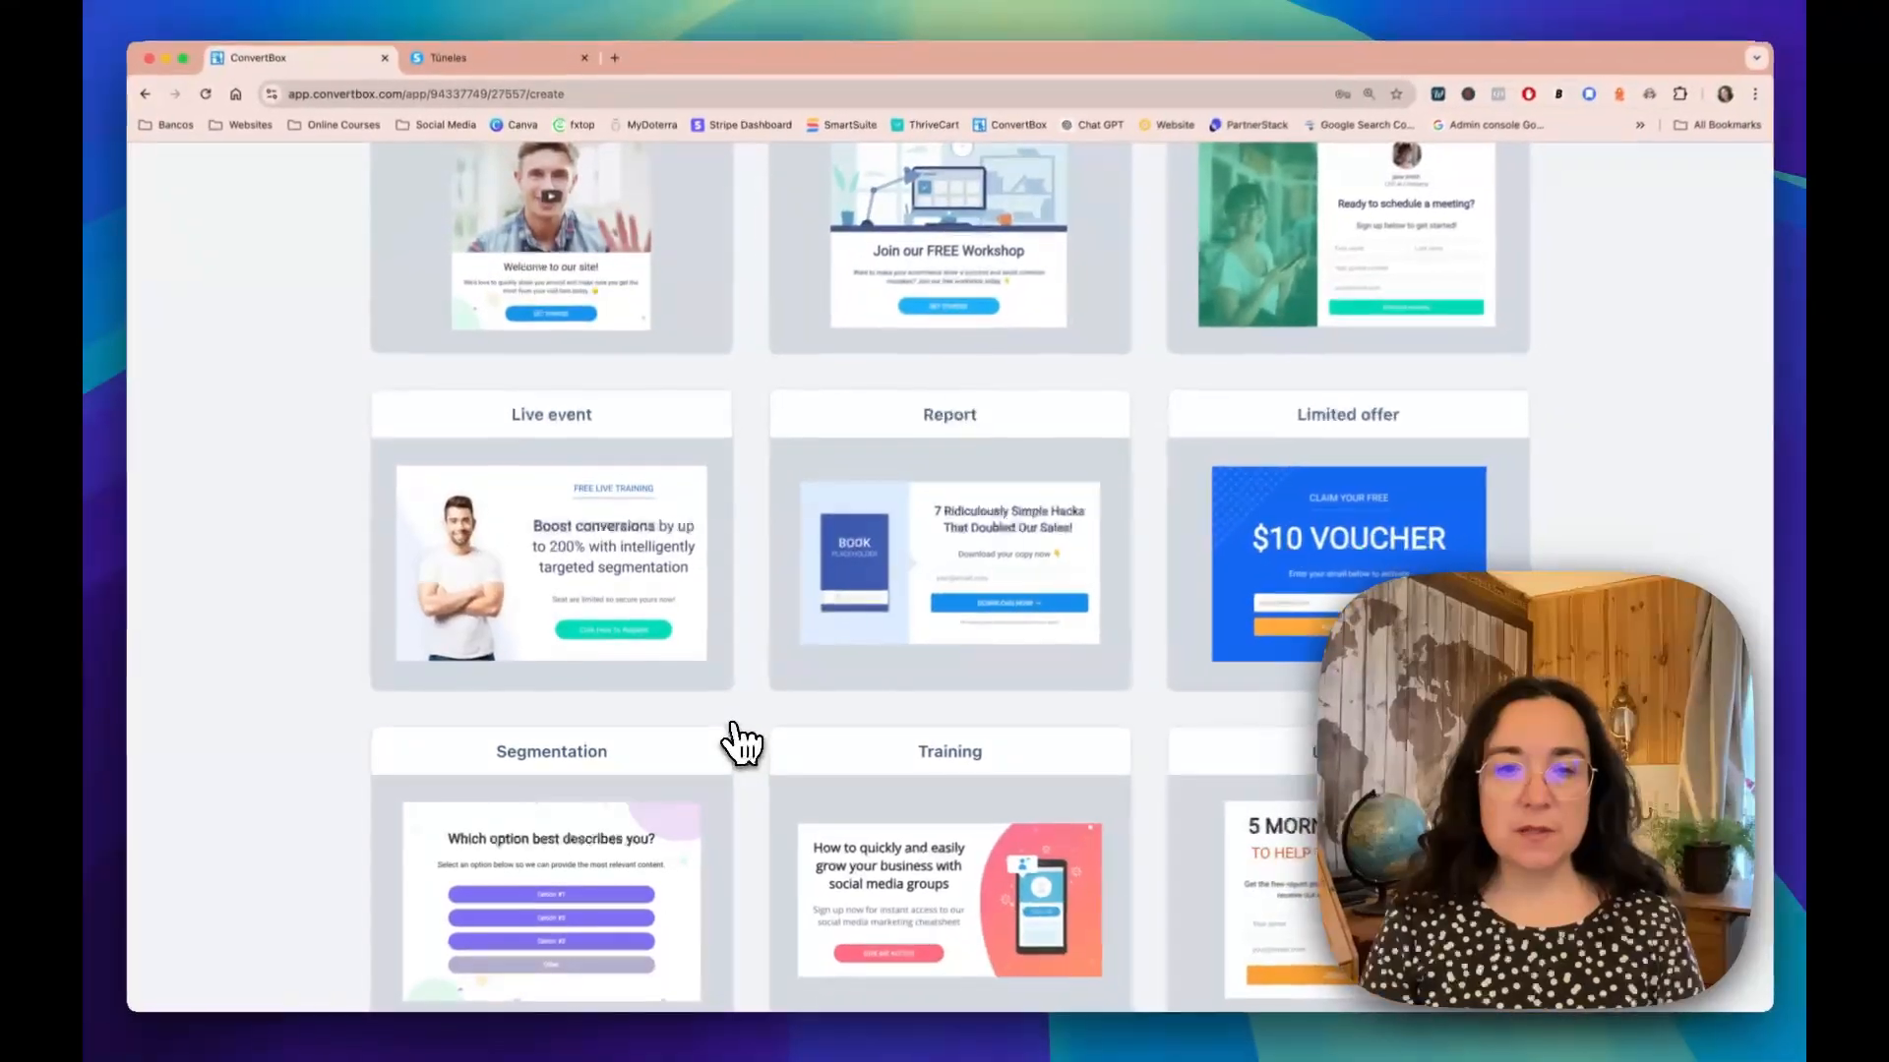
scroll(864, 651, "down", 4)
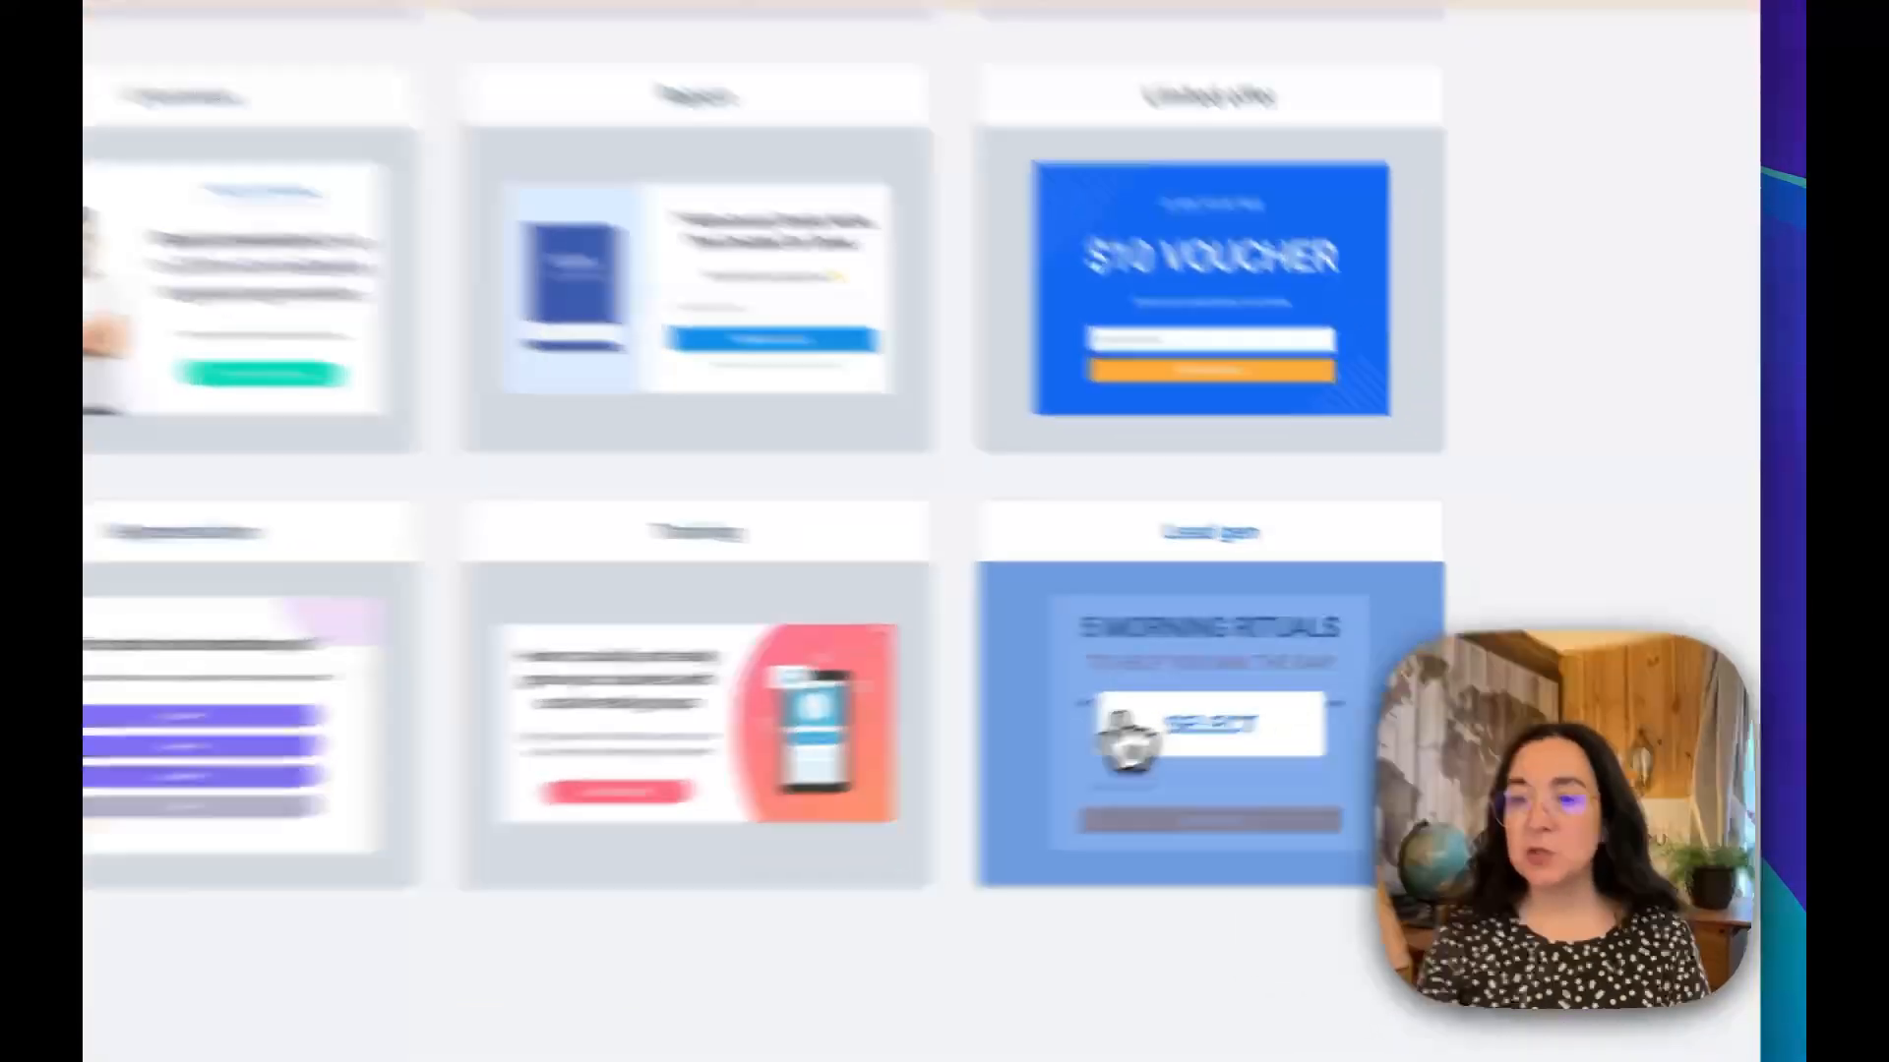
left_click(1124, 733)
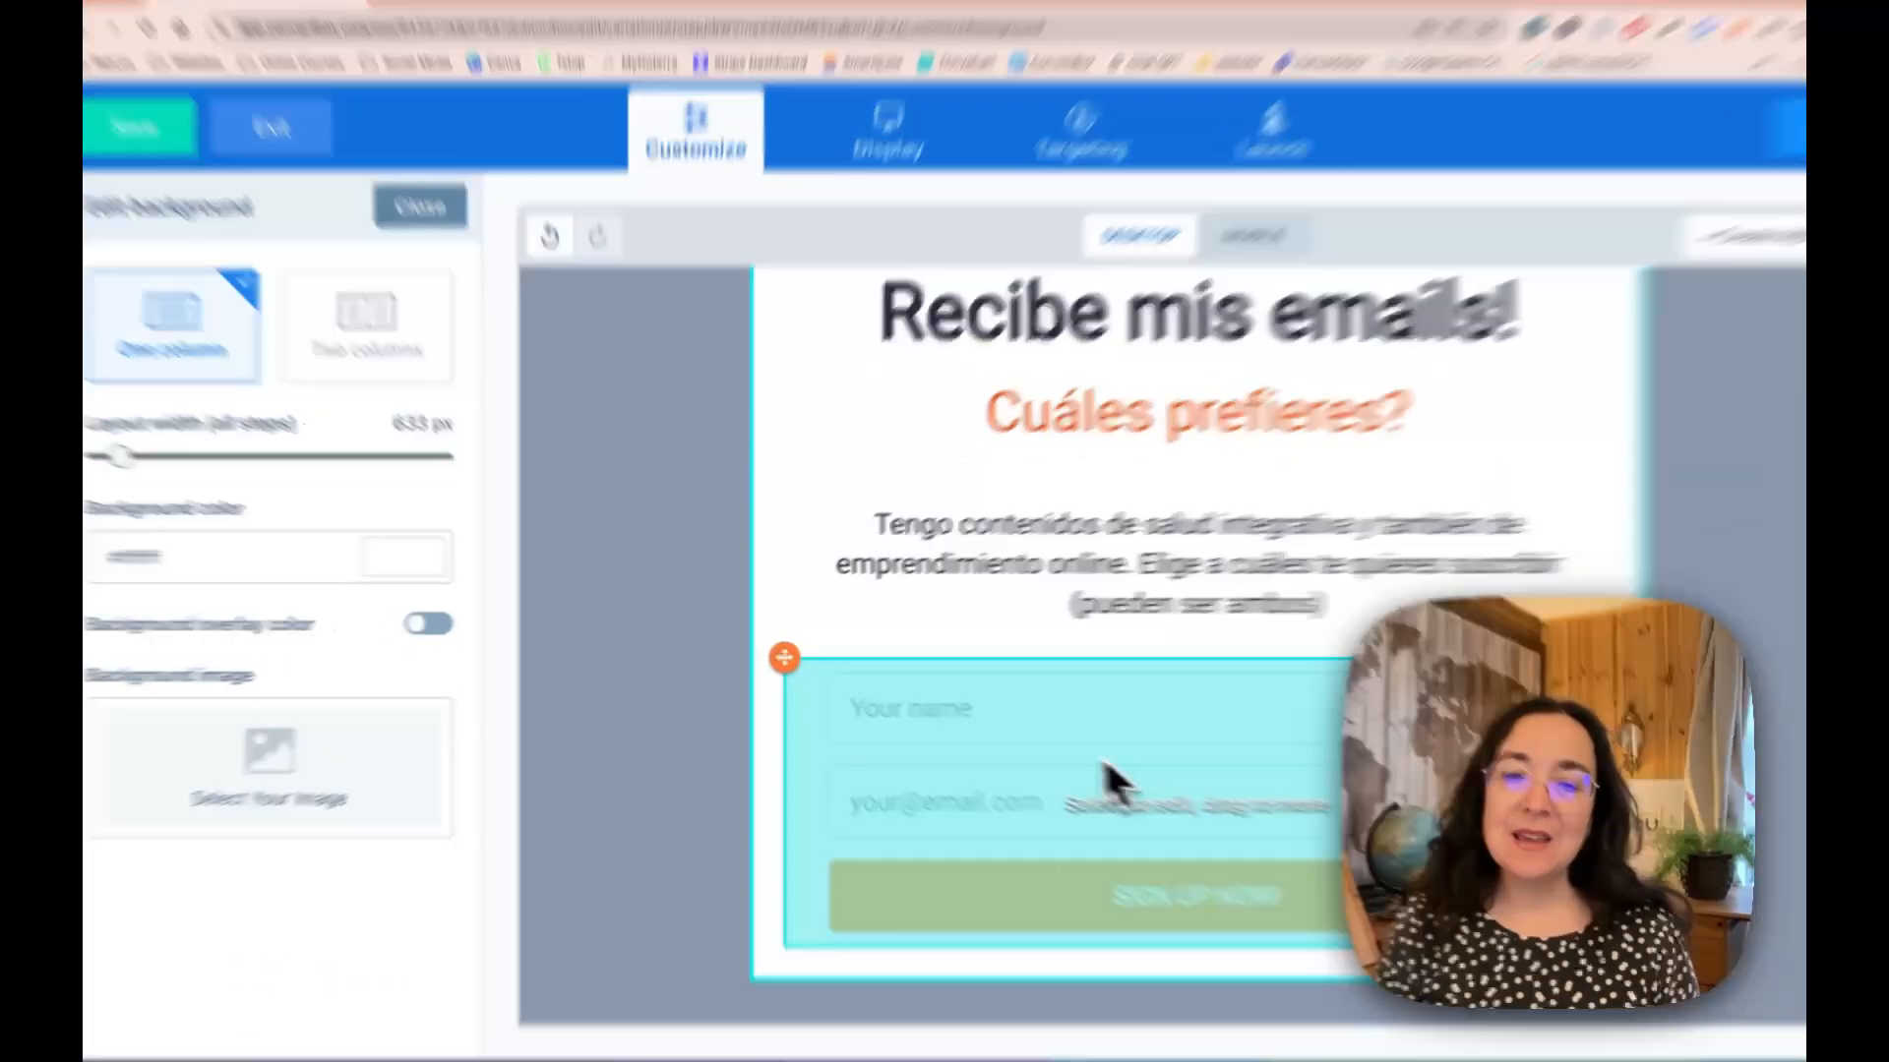
Step: In the opt-in form's settings, set the name field's placeholder to "Tu nombre (sin apellidos)" and save the field
left_click(1018, 744)
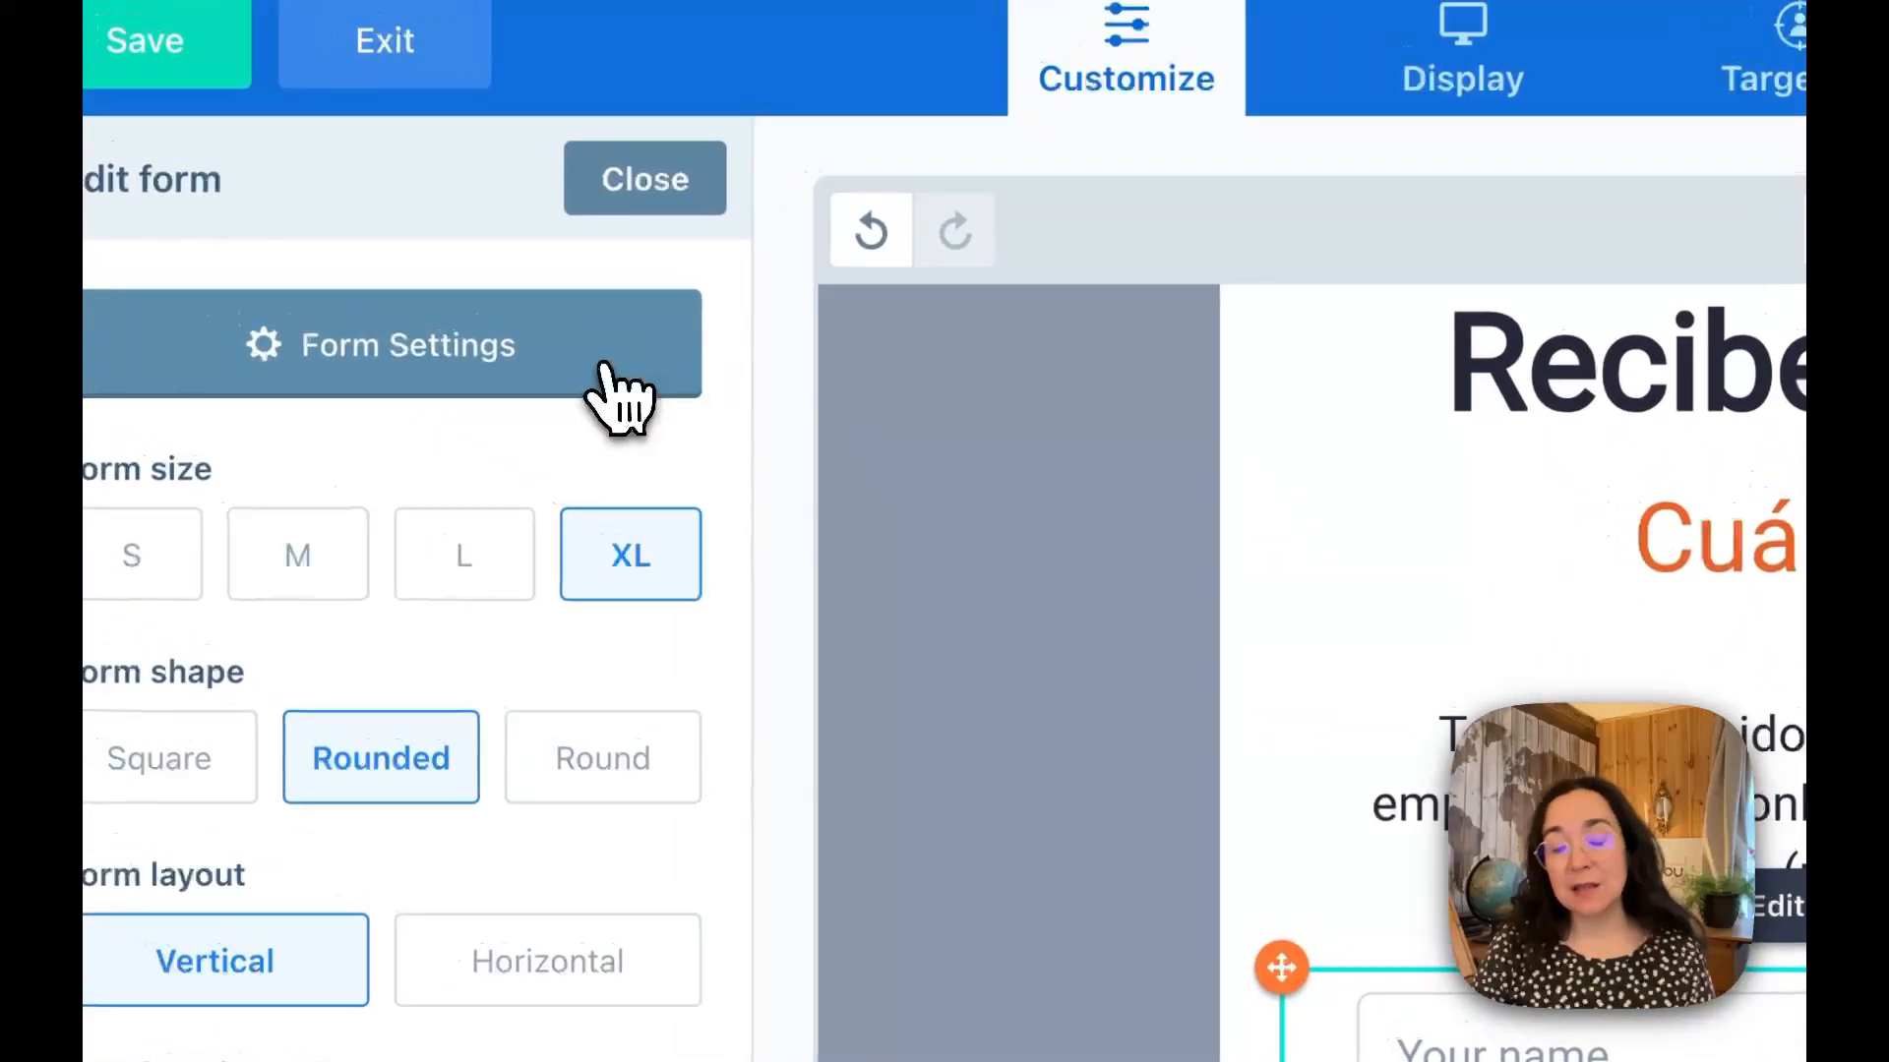
left_click(393, 211)
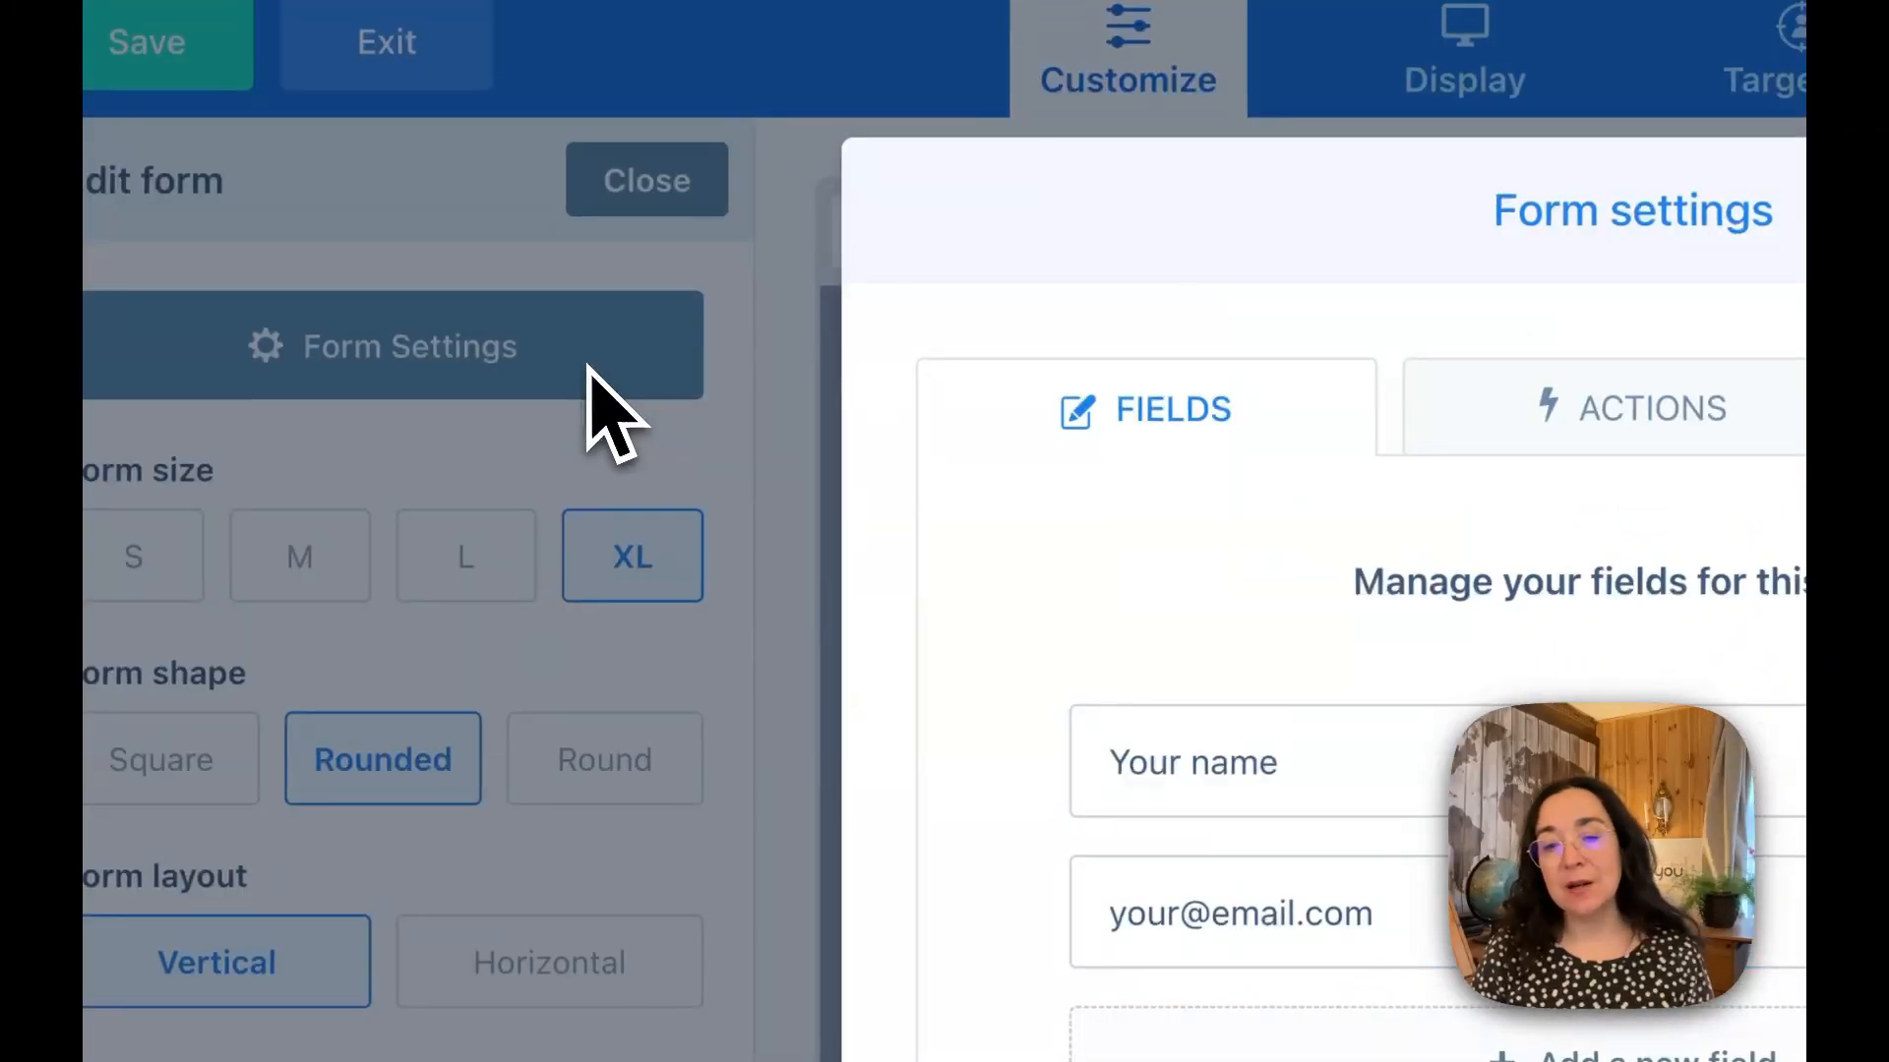
left_click(1264, 795)
triple_click(801, 485)
type("Tu")
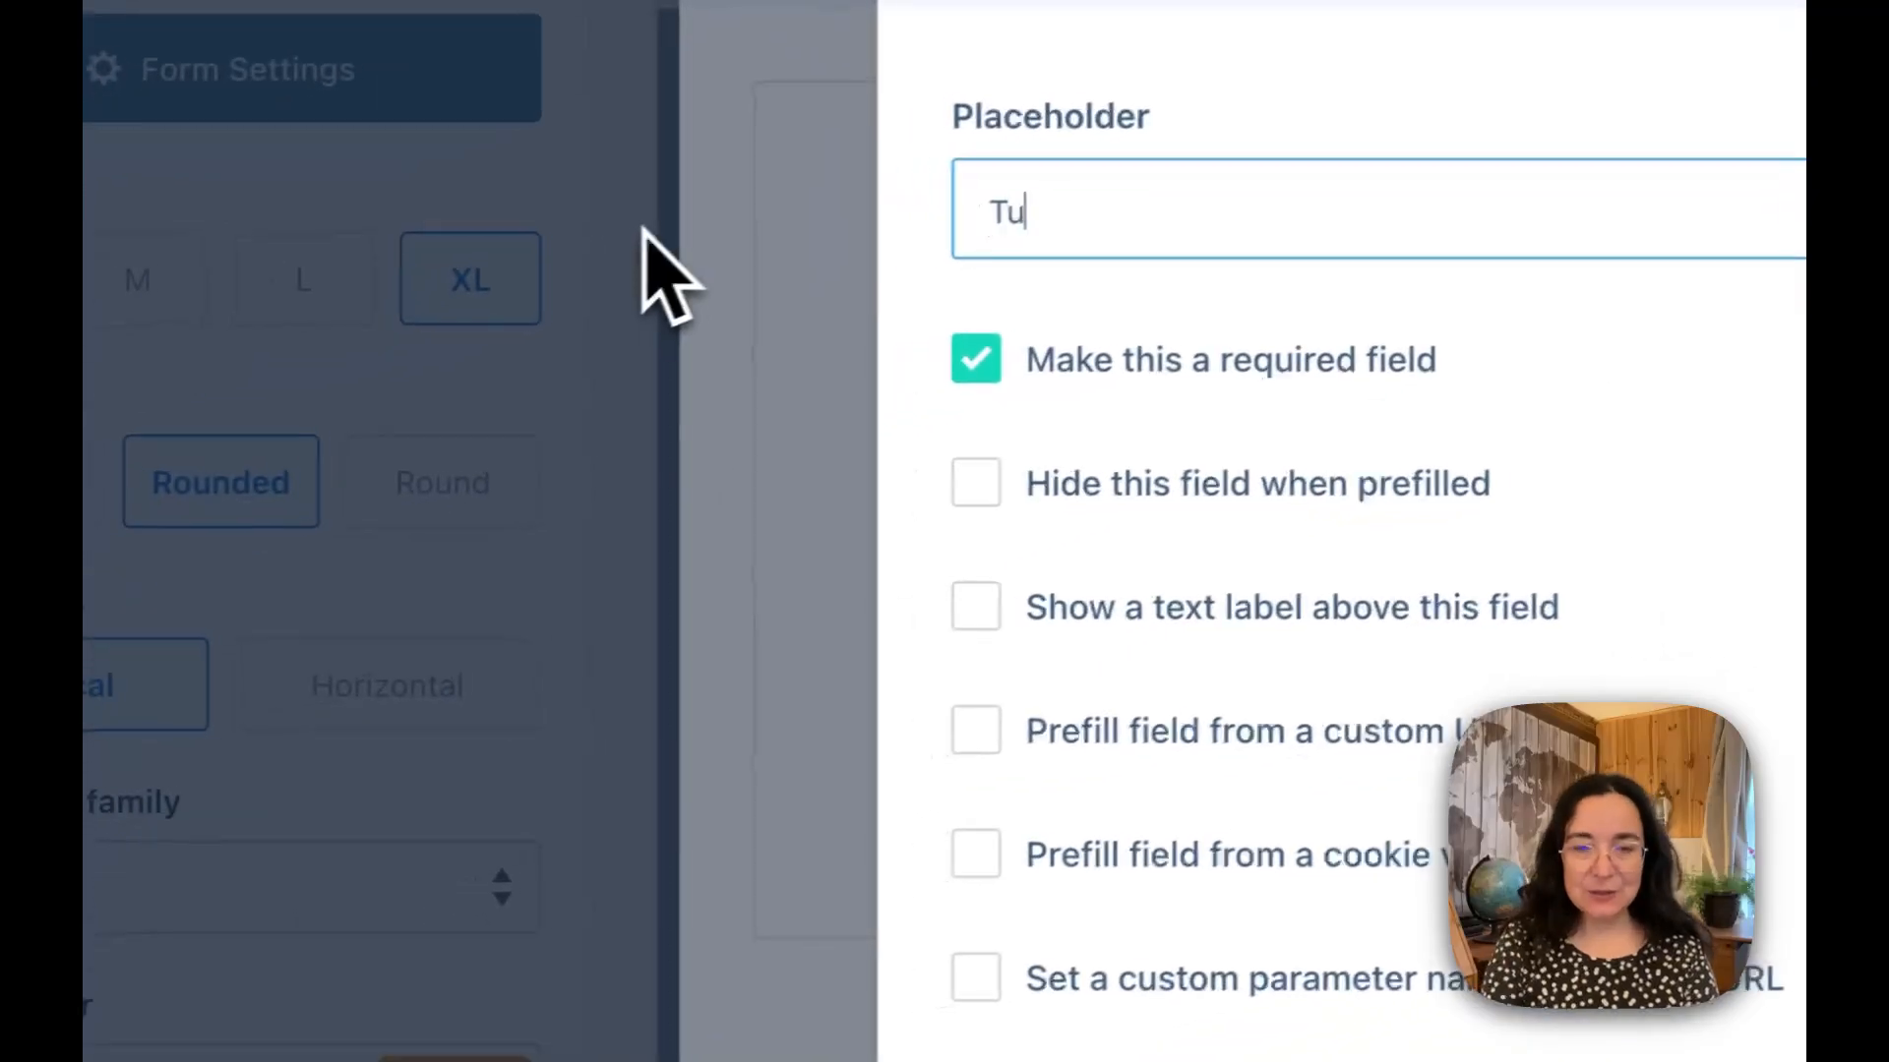
type(" nombre (sin apellidos")
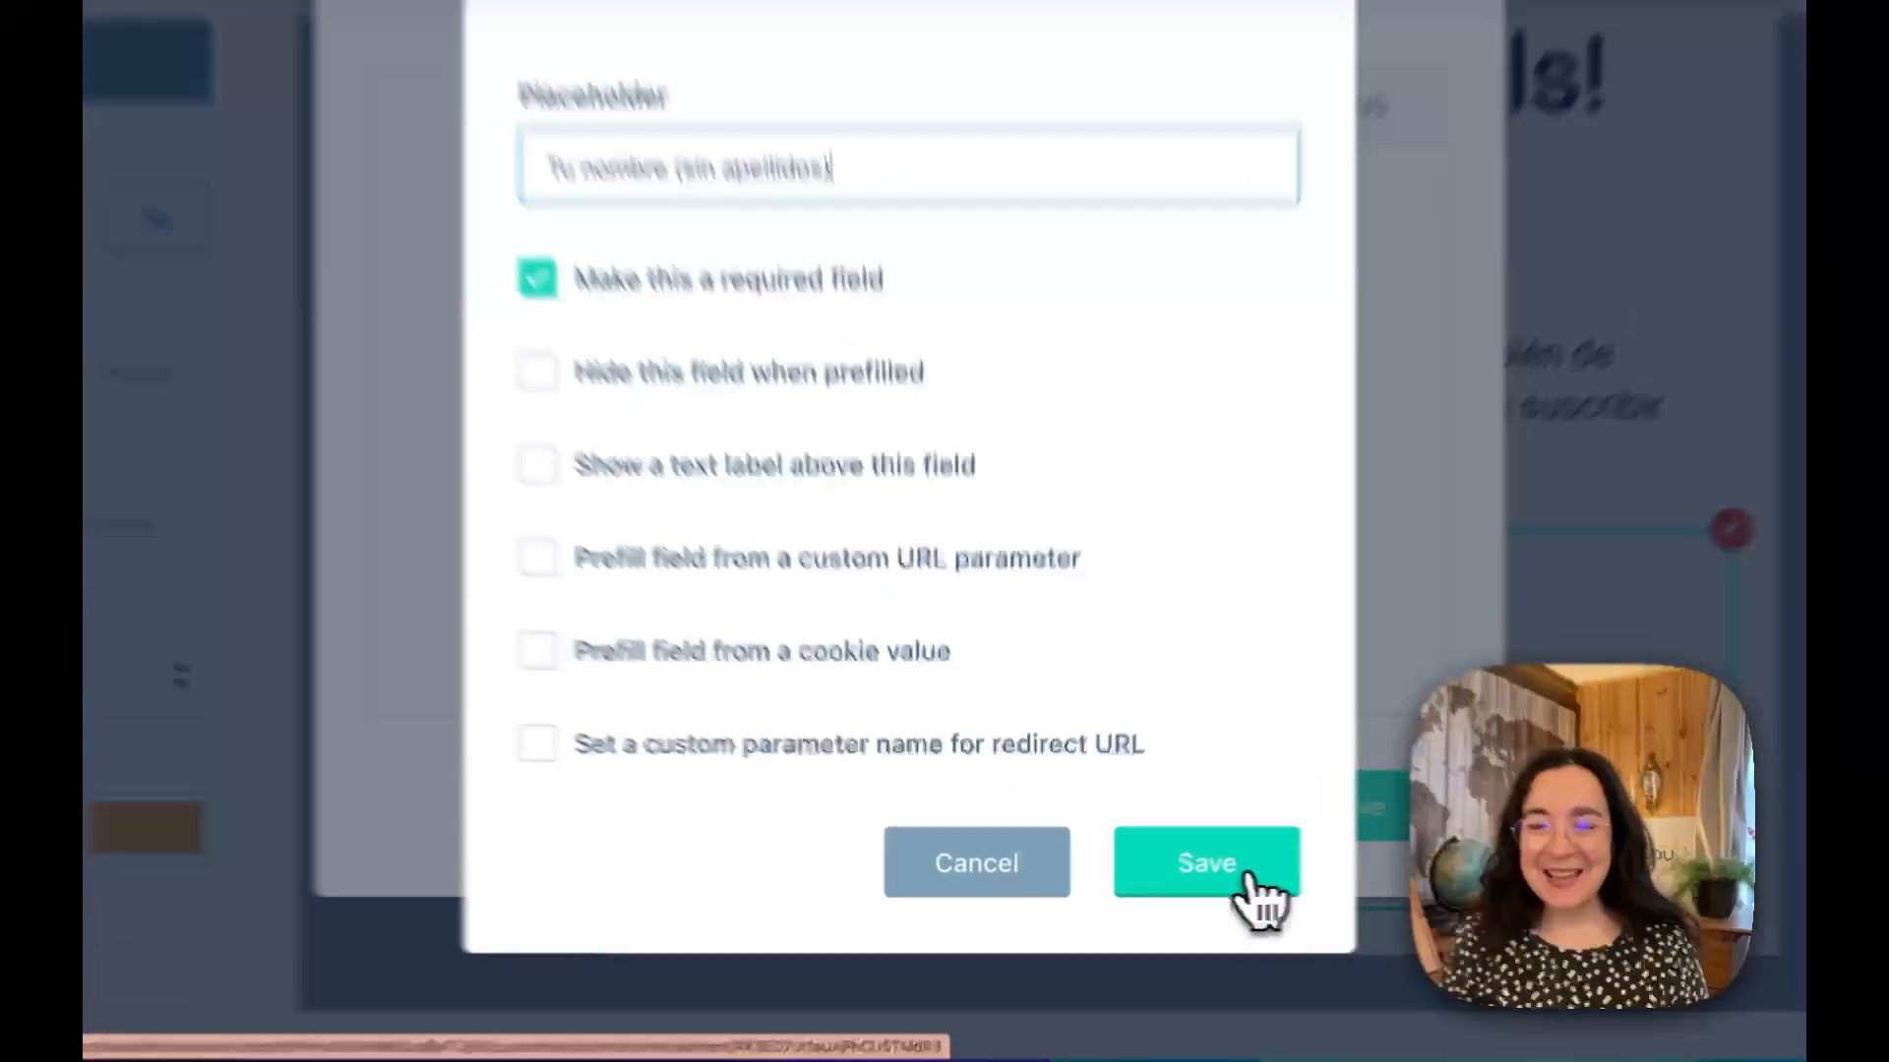
left_click(1141, 879)
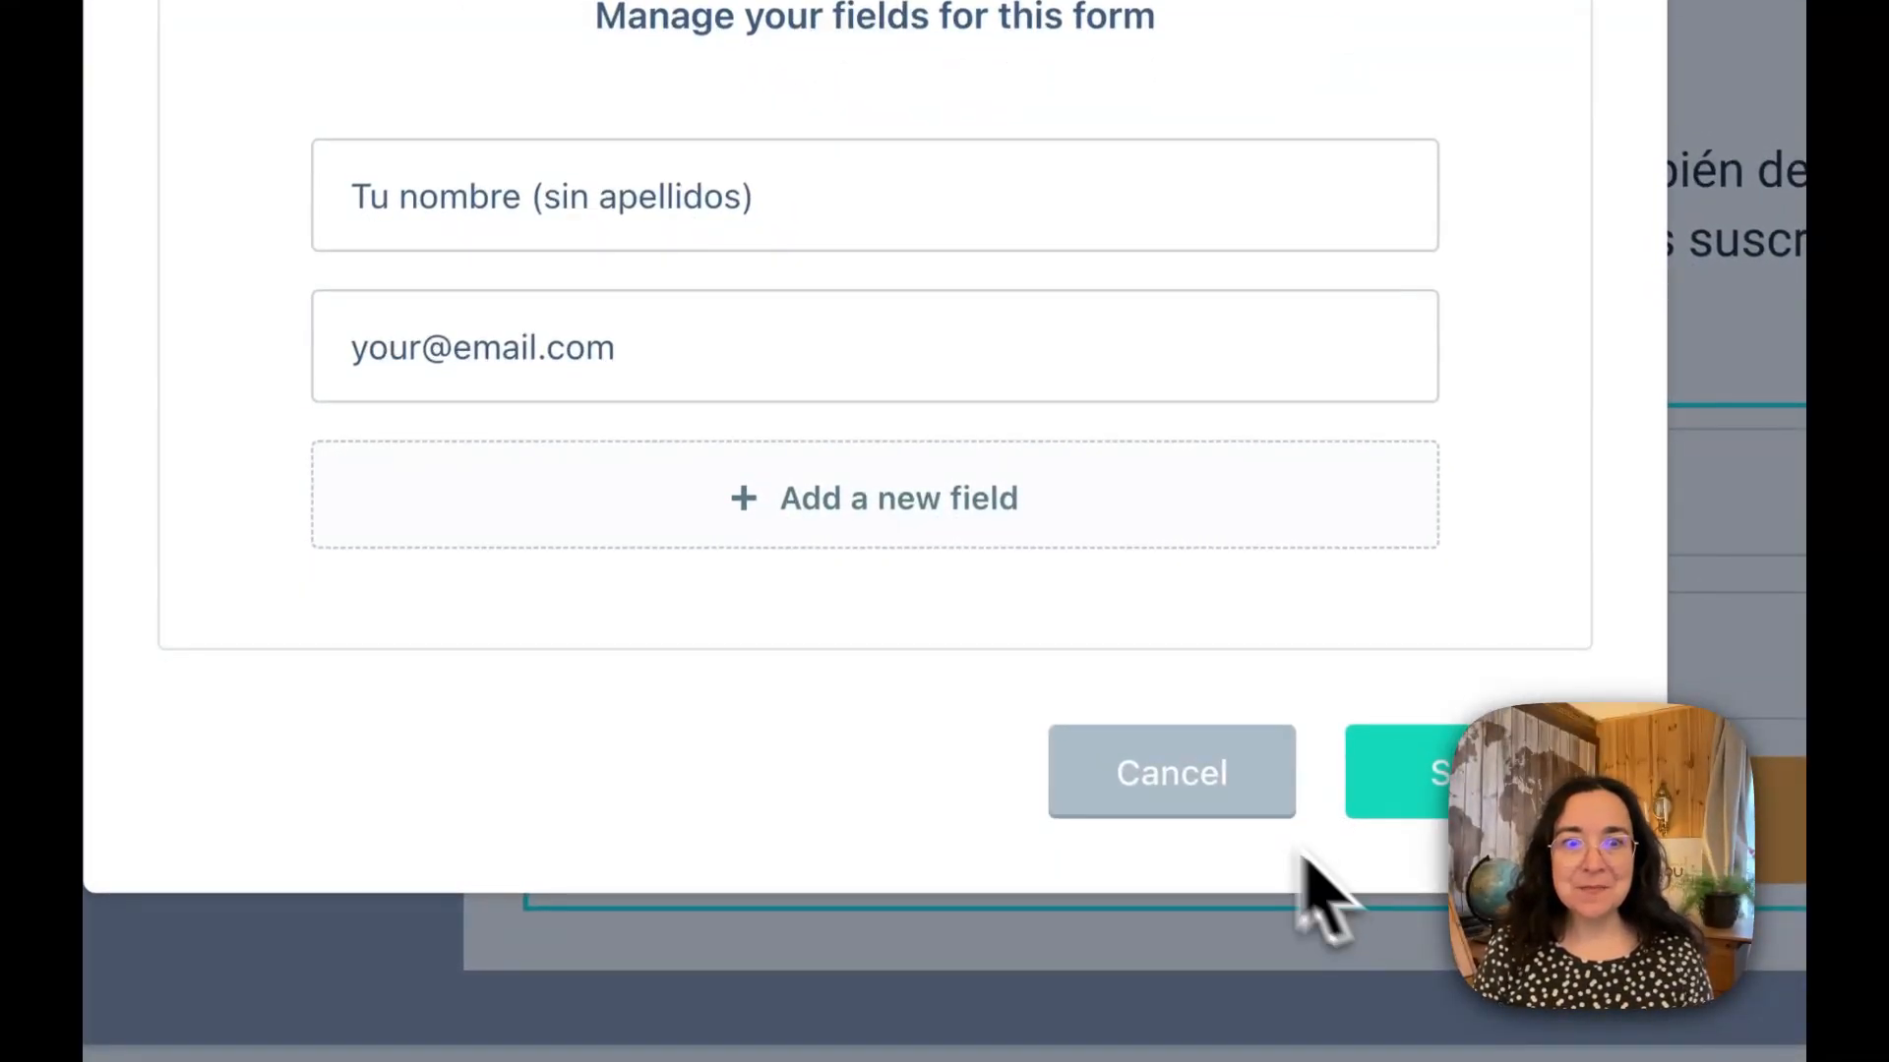
Step: Change the first word of the email field's placeholder to "tu" and save the field
left_click(1202, 347)
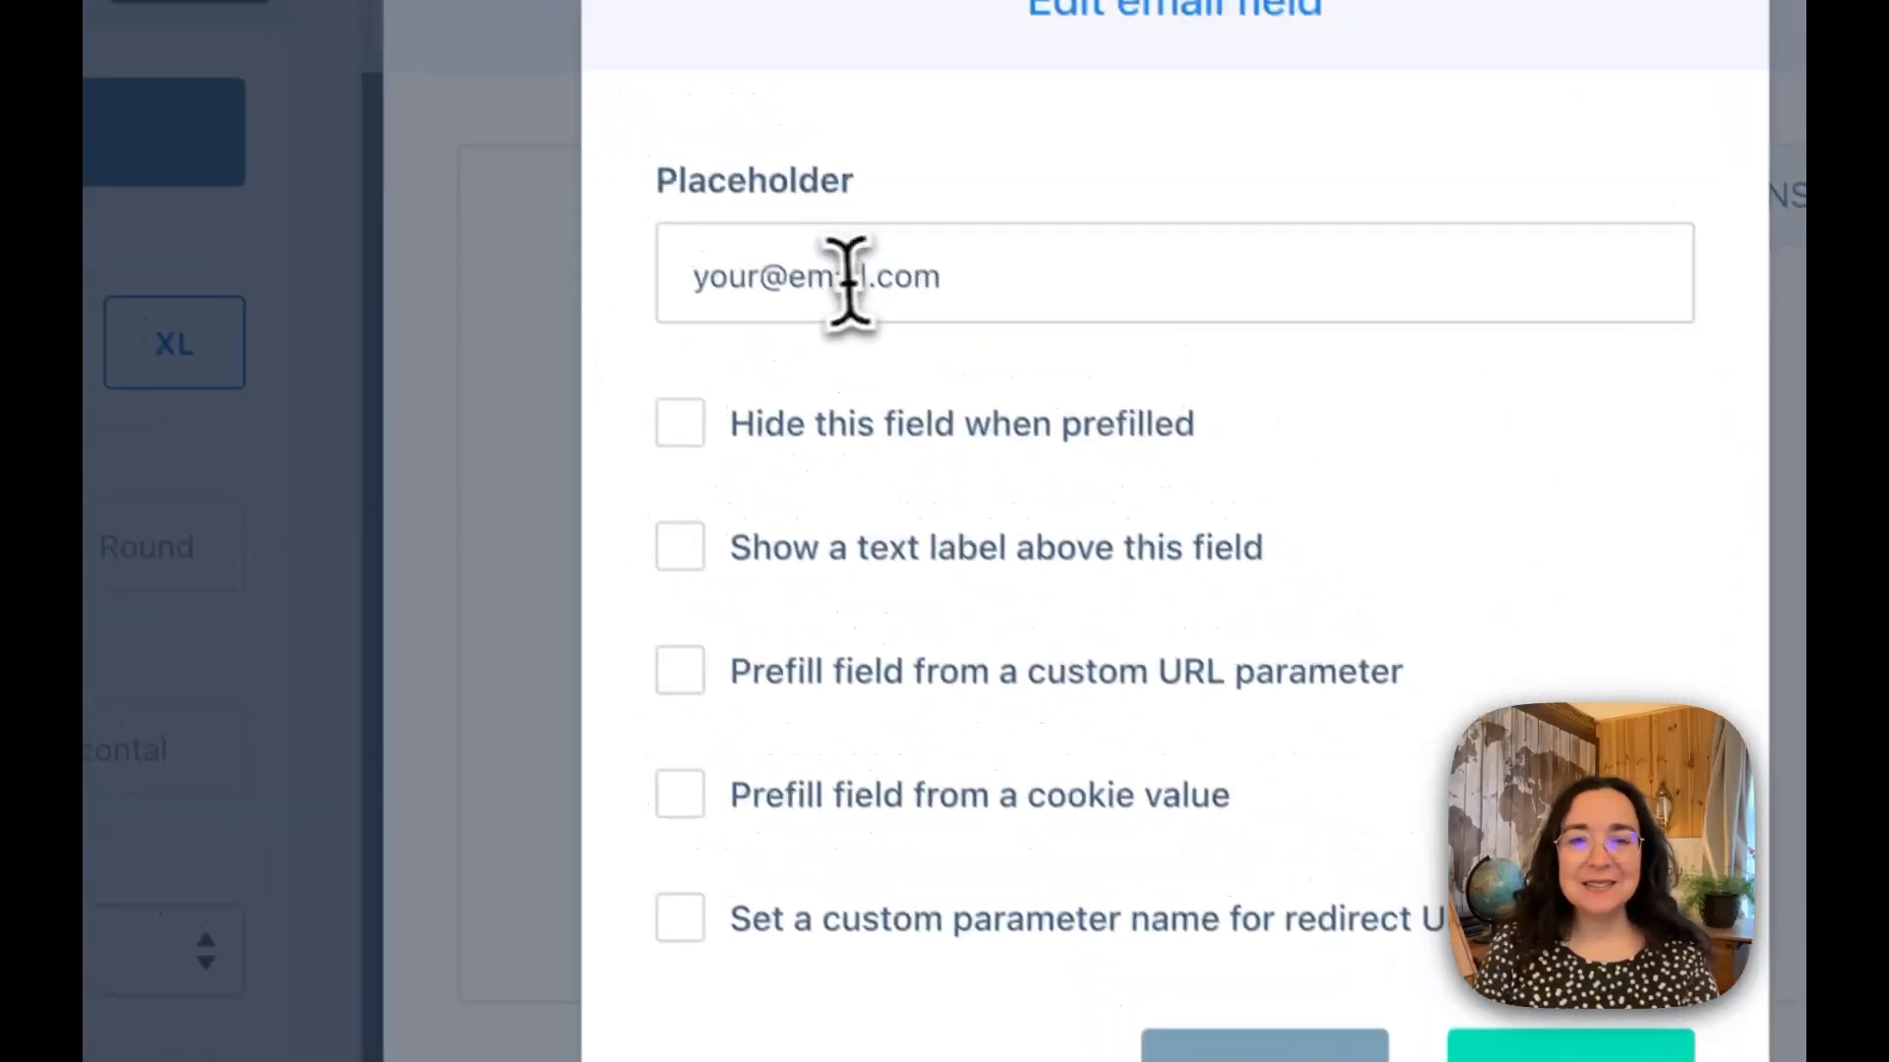
double_click(532, 45)
type("tu")
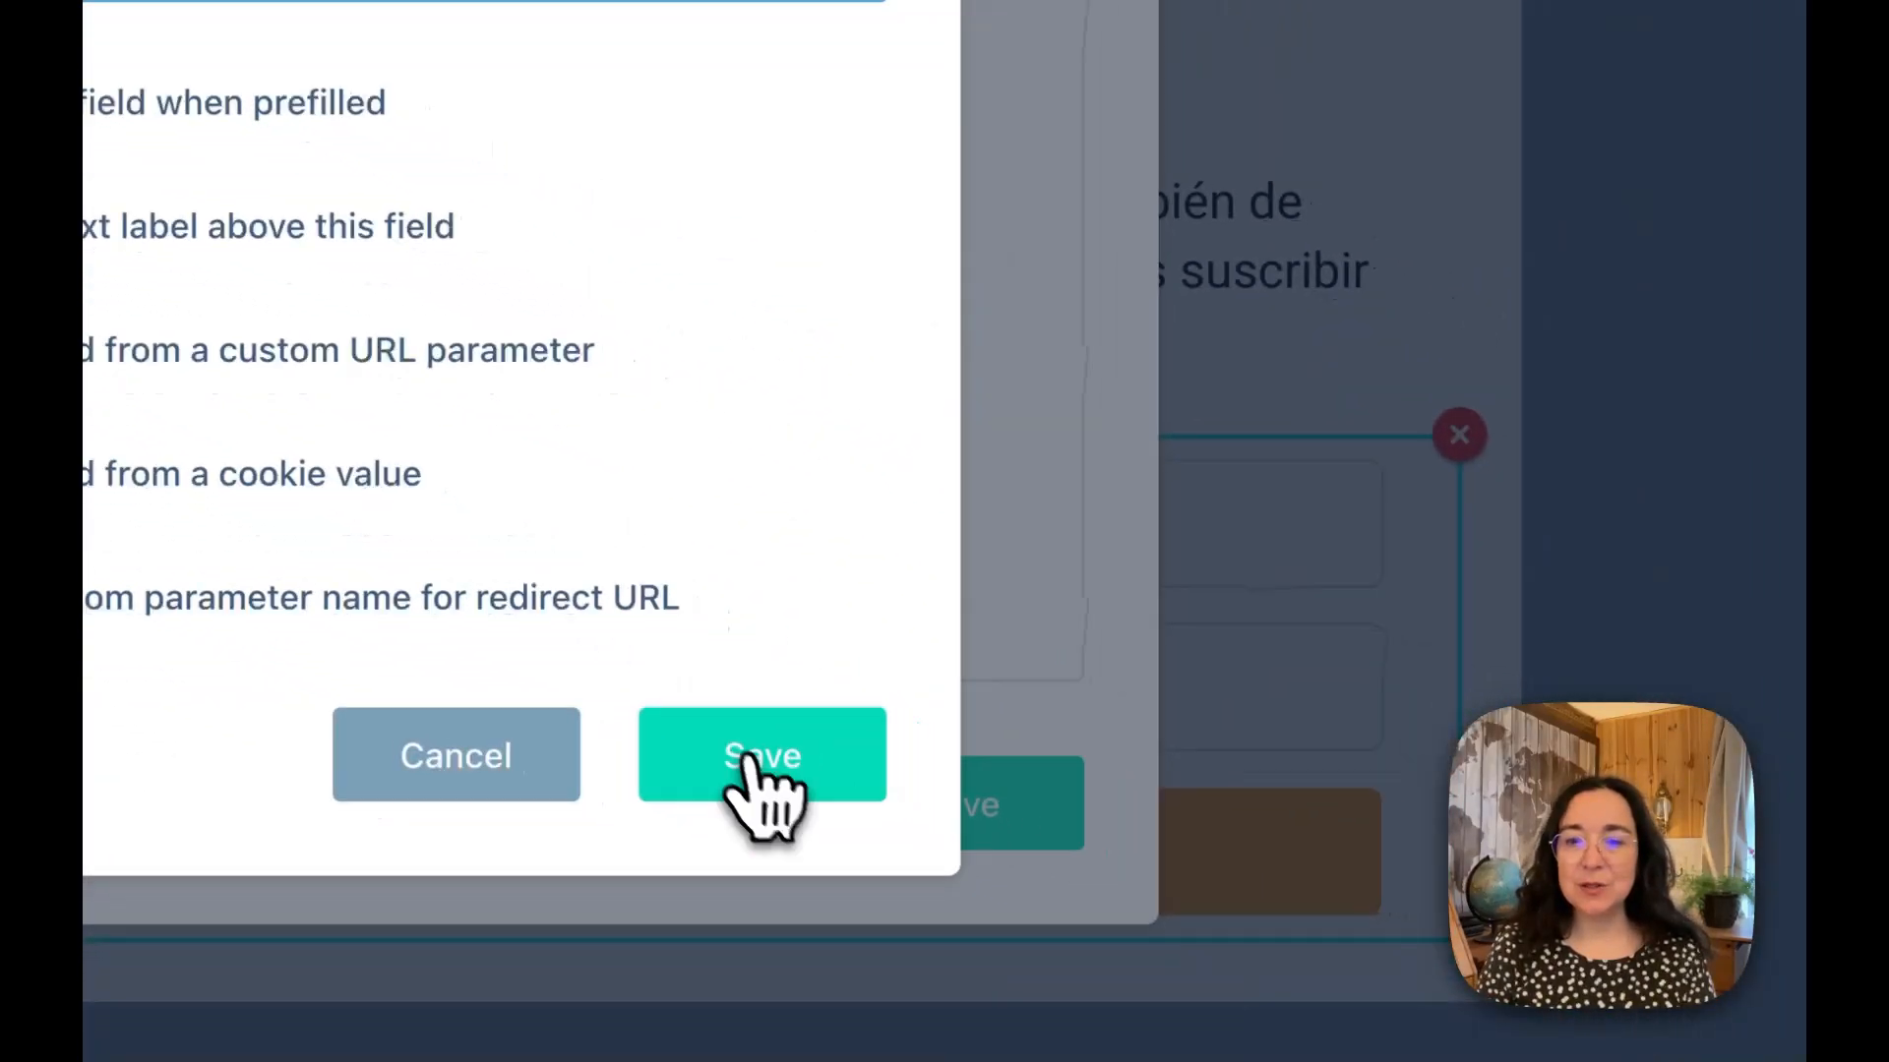
left_click(1596, 1060)
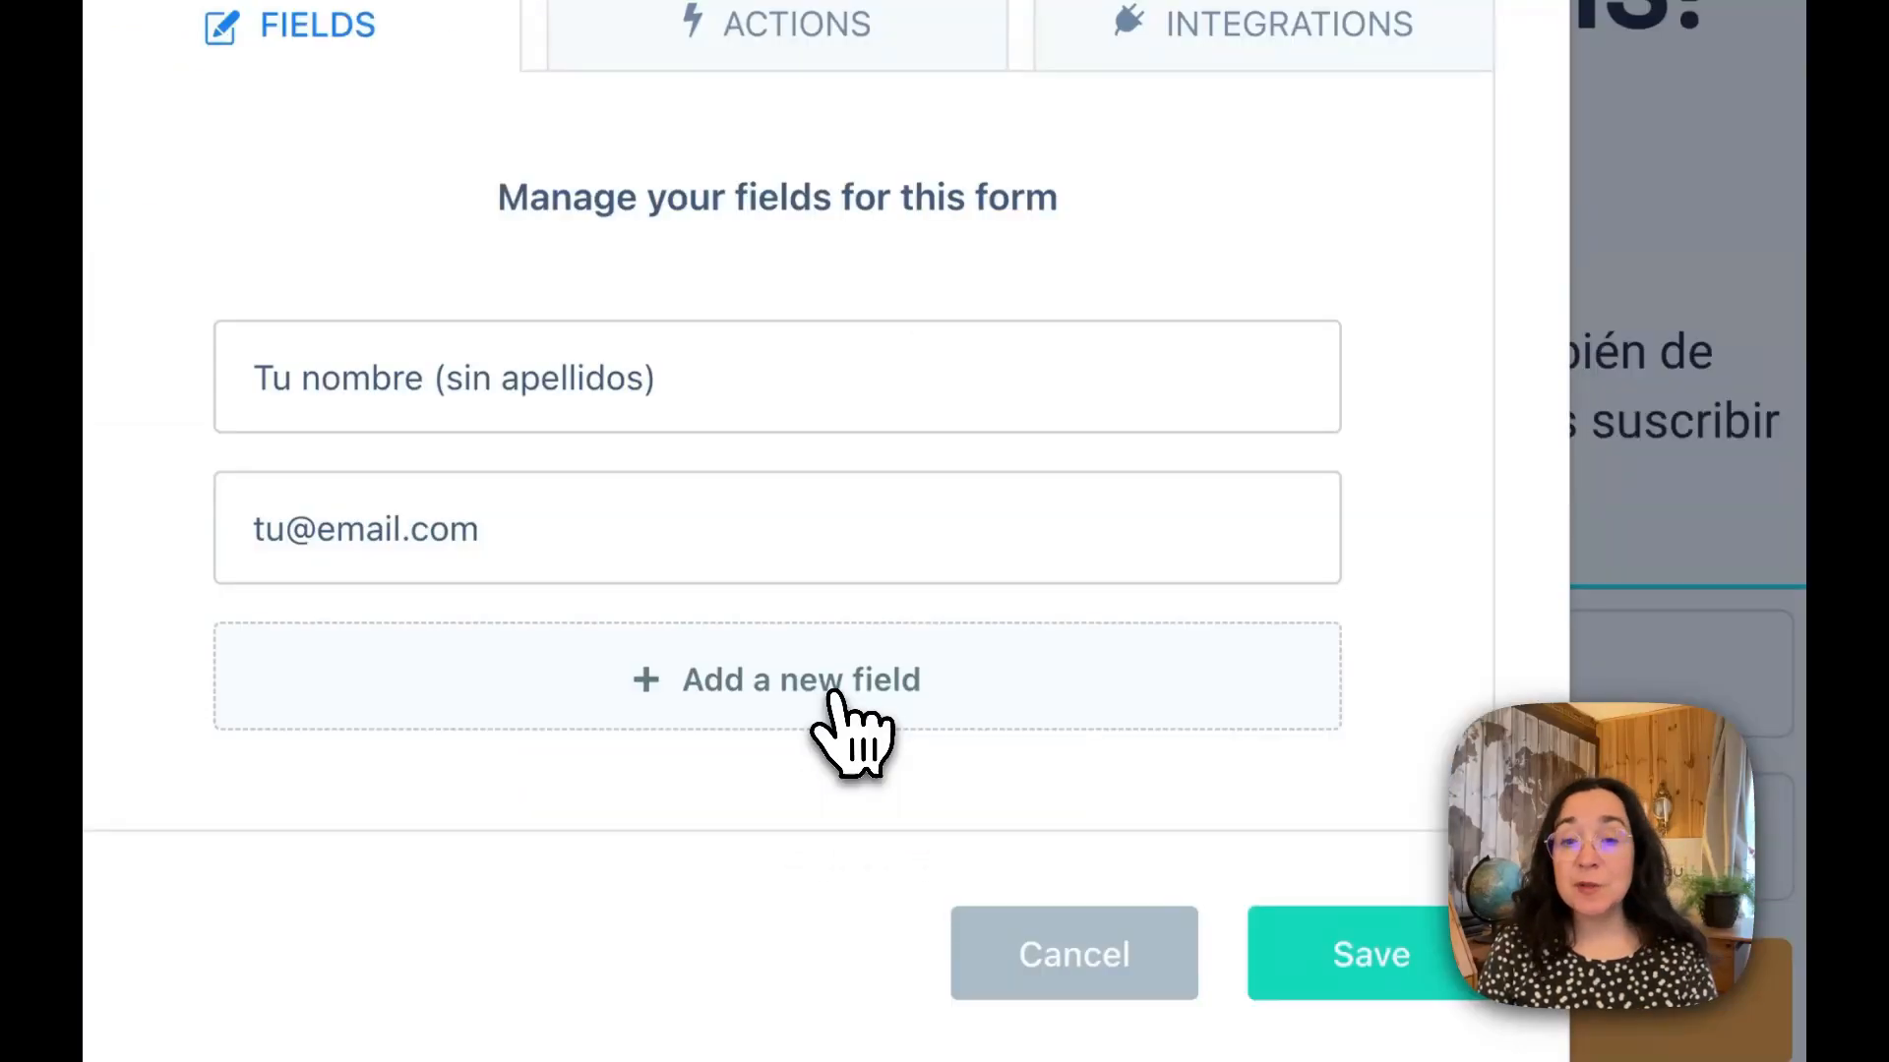
Step: Add an optional checkbox field to the form with the identifier "Subscriber_type_salud" and the consent text "Salud Integrativa"
left_click(831, 693)
left_click(551, 108)
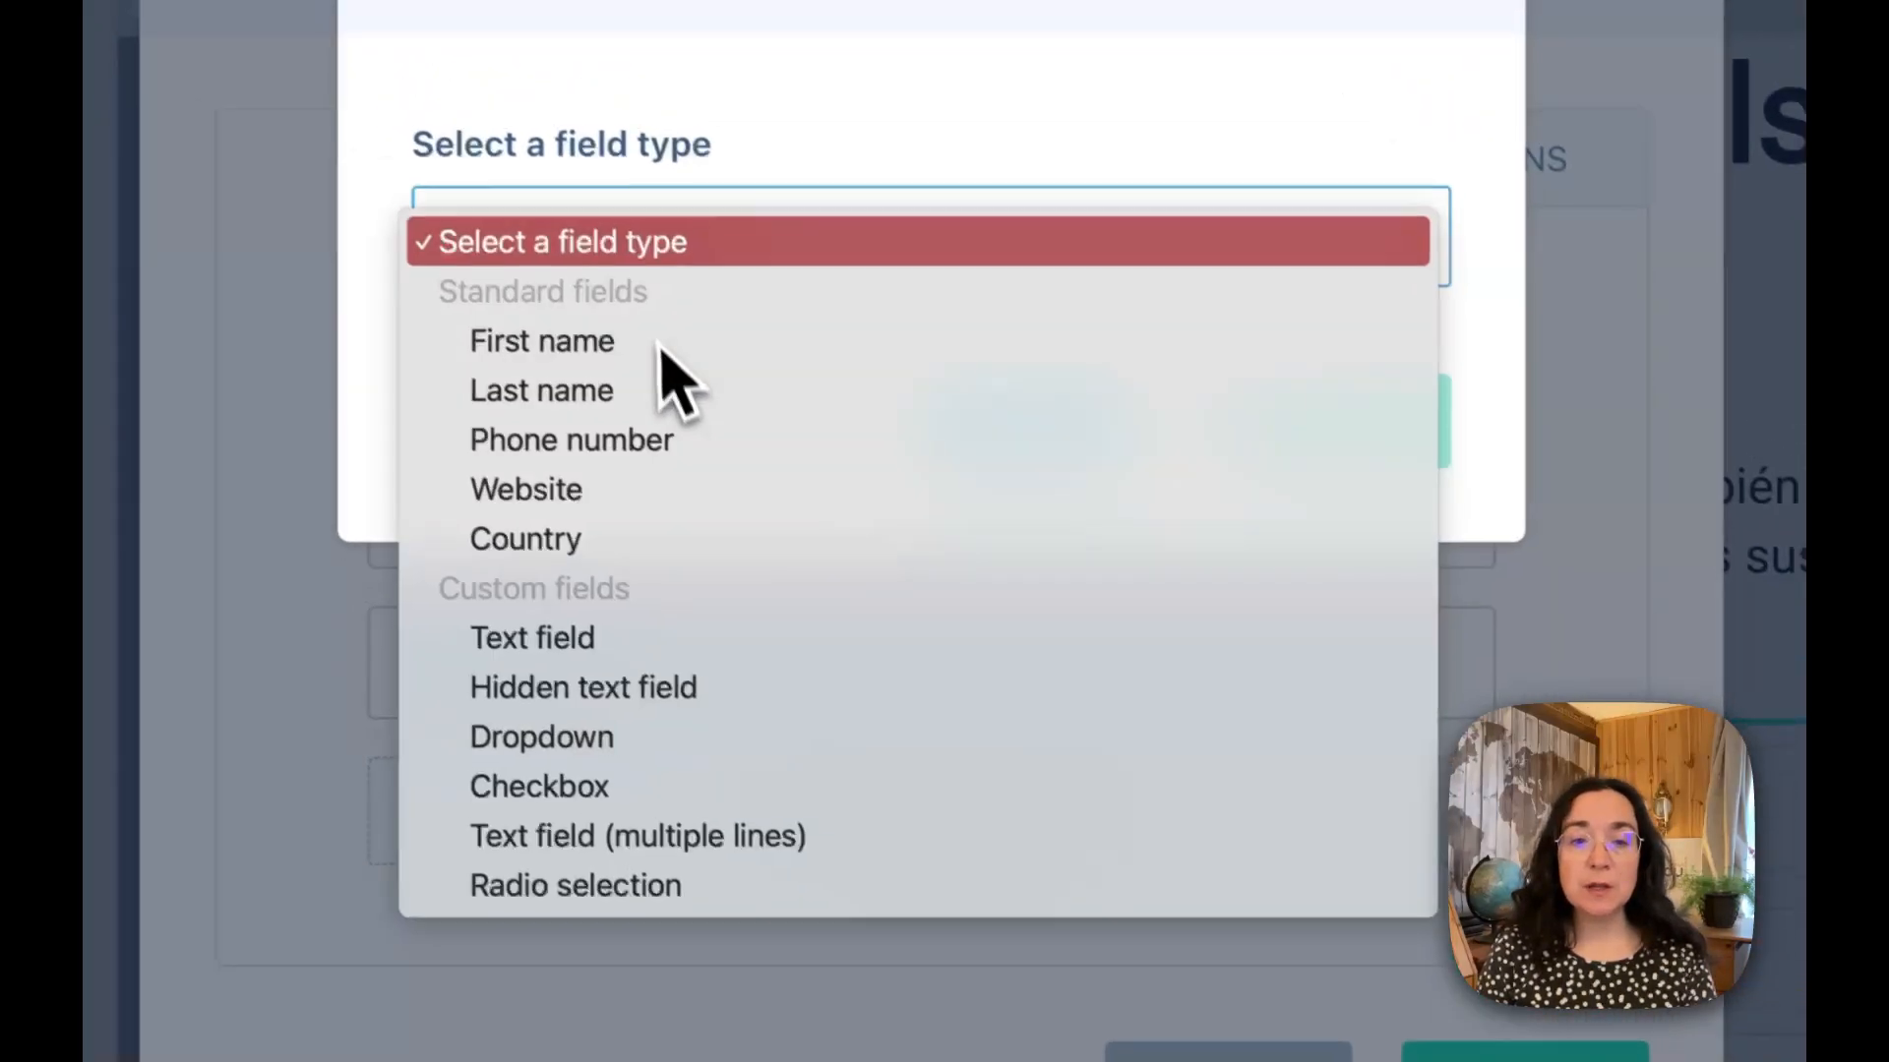
left_click(608, 802)
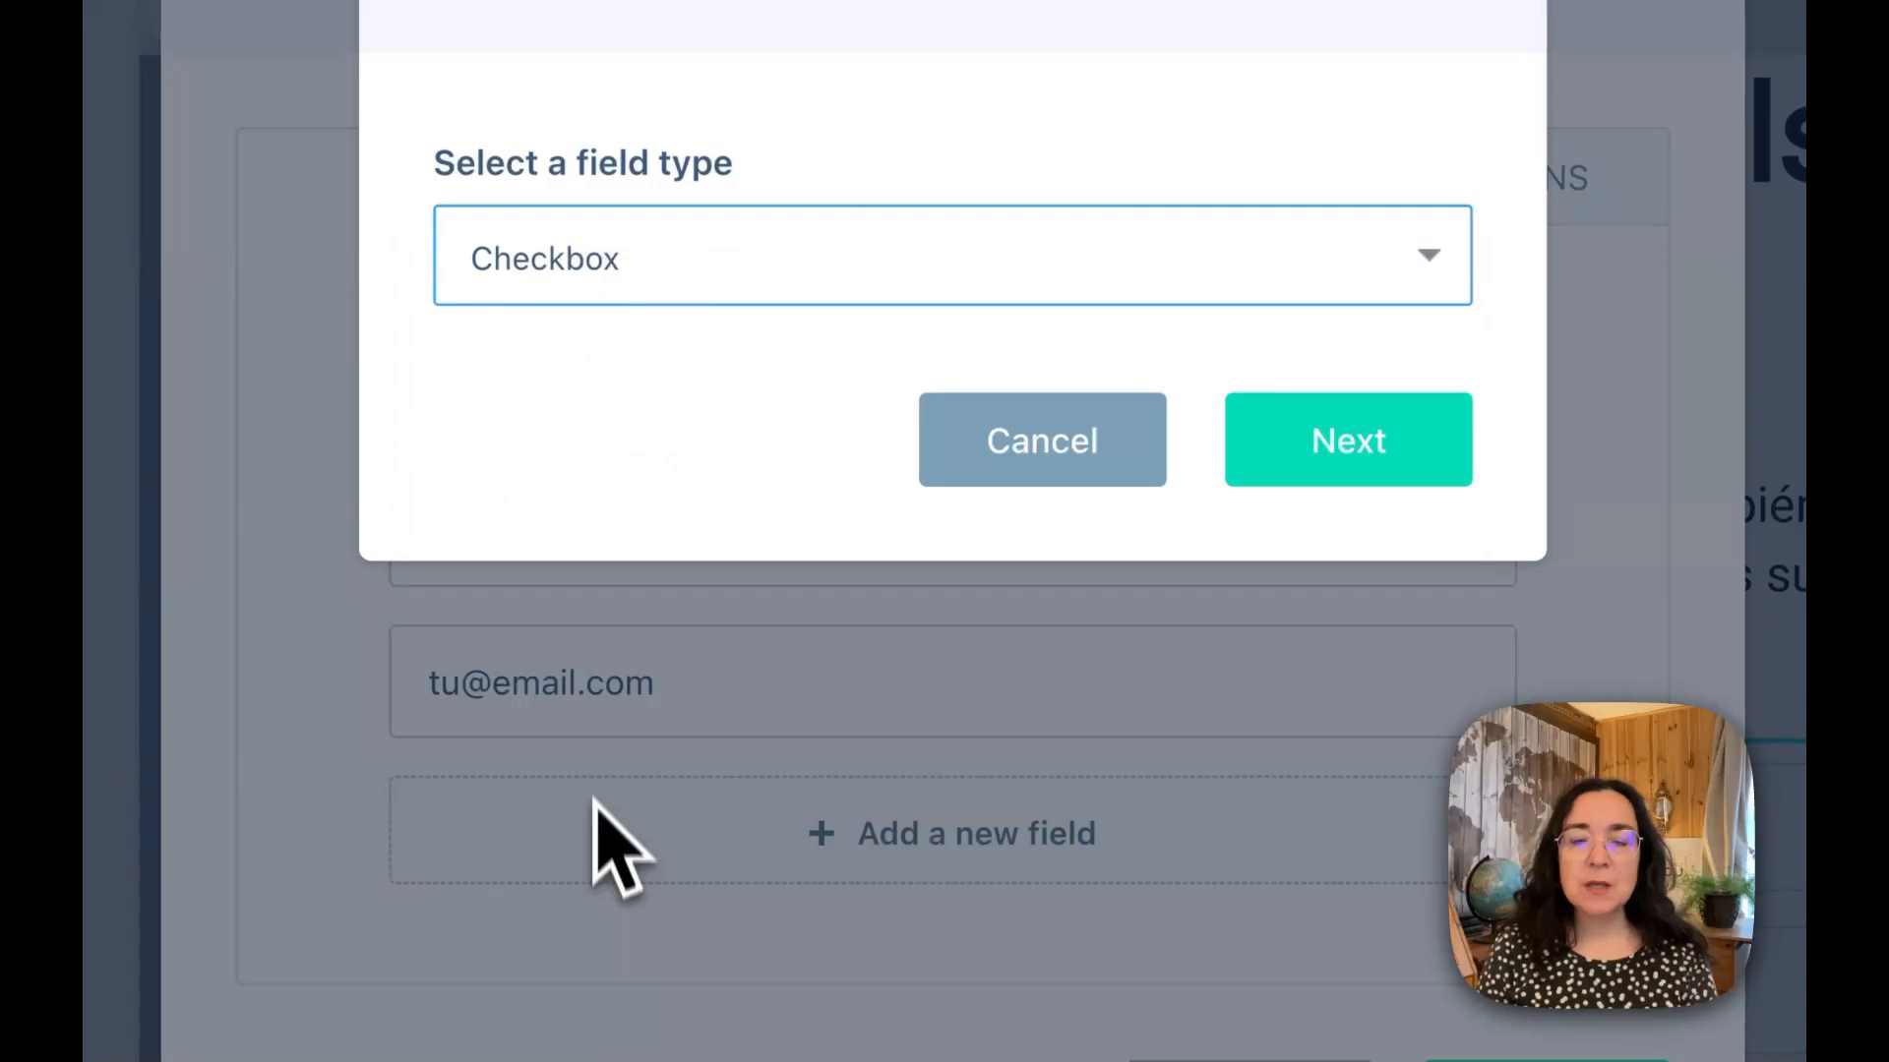
left_click(1279, 459)
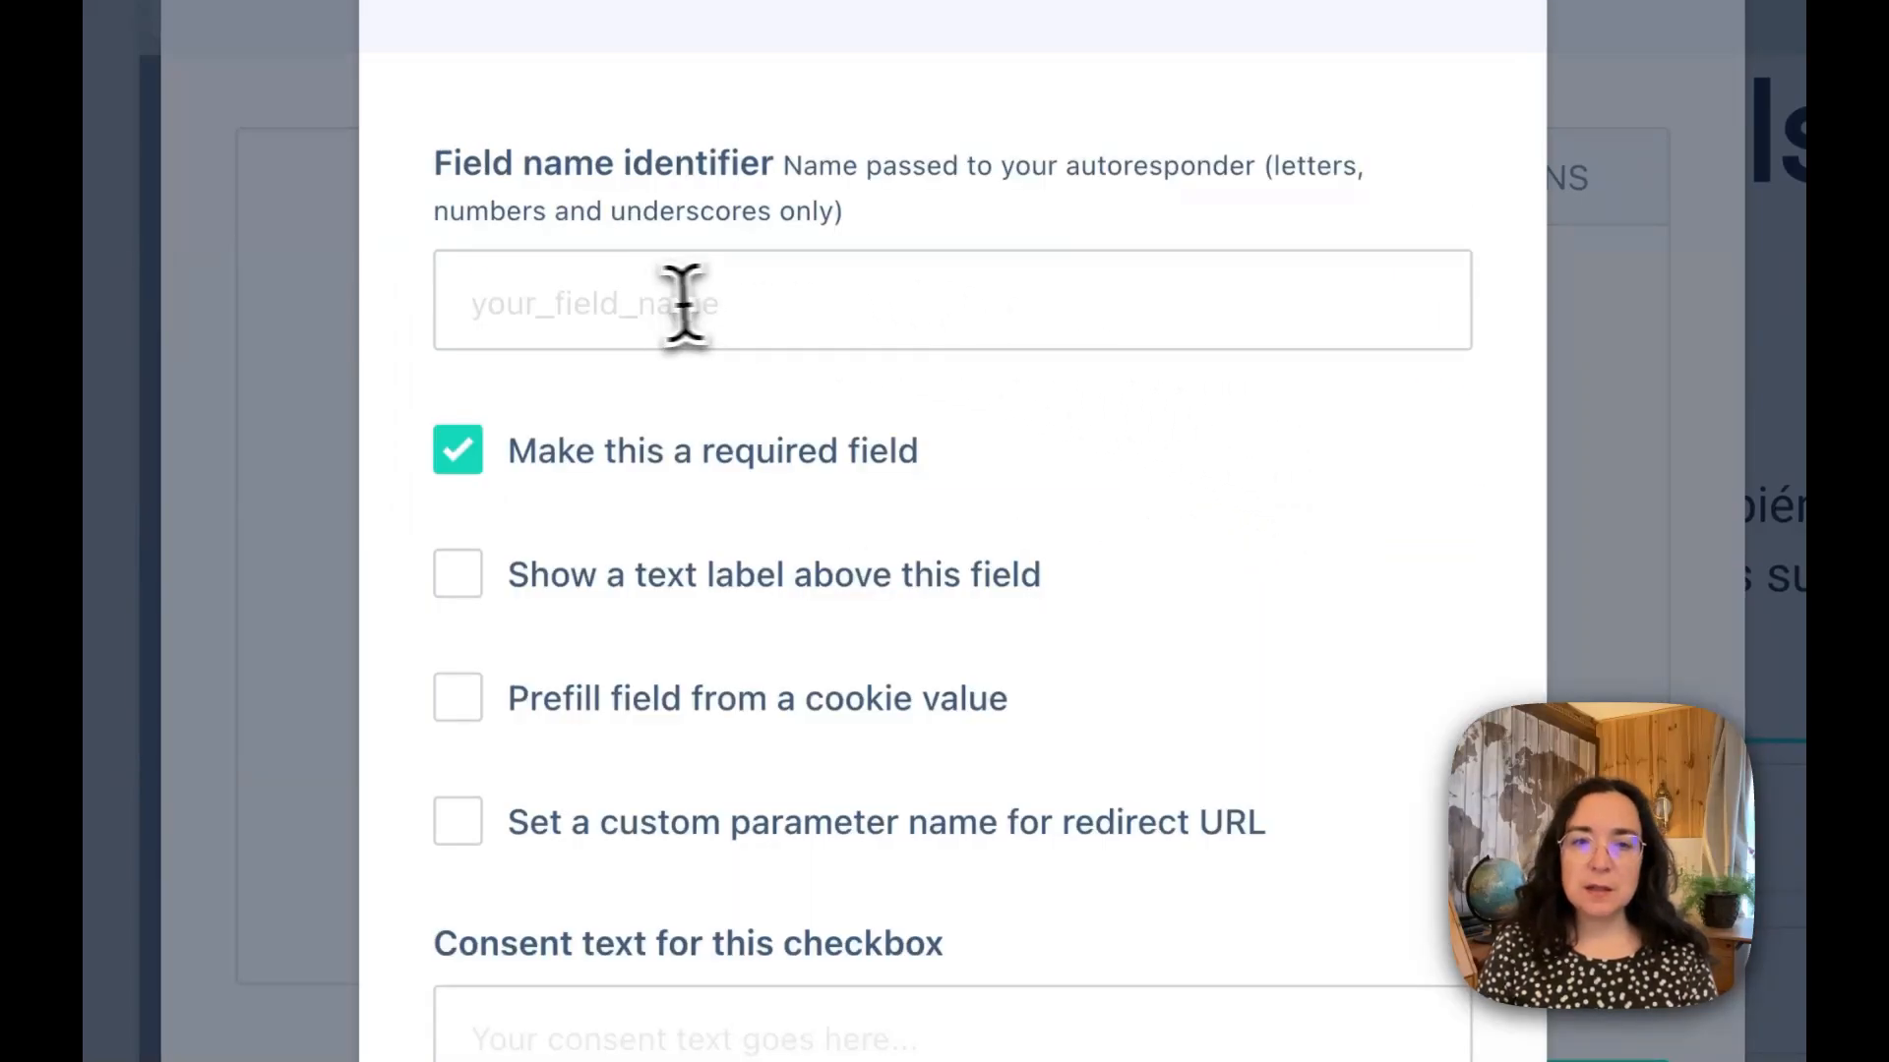
left_click(601, 306)
type("Subscriber_type_salud")
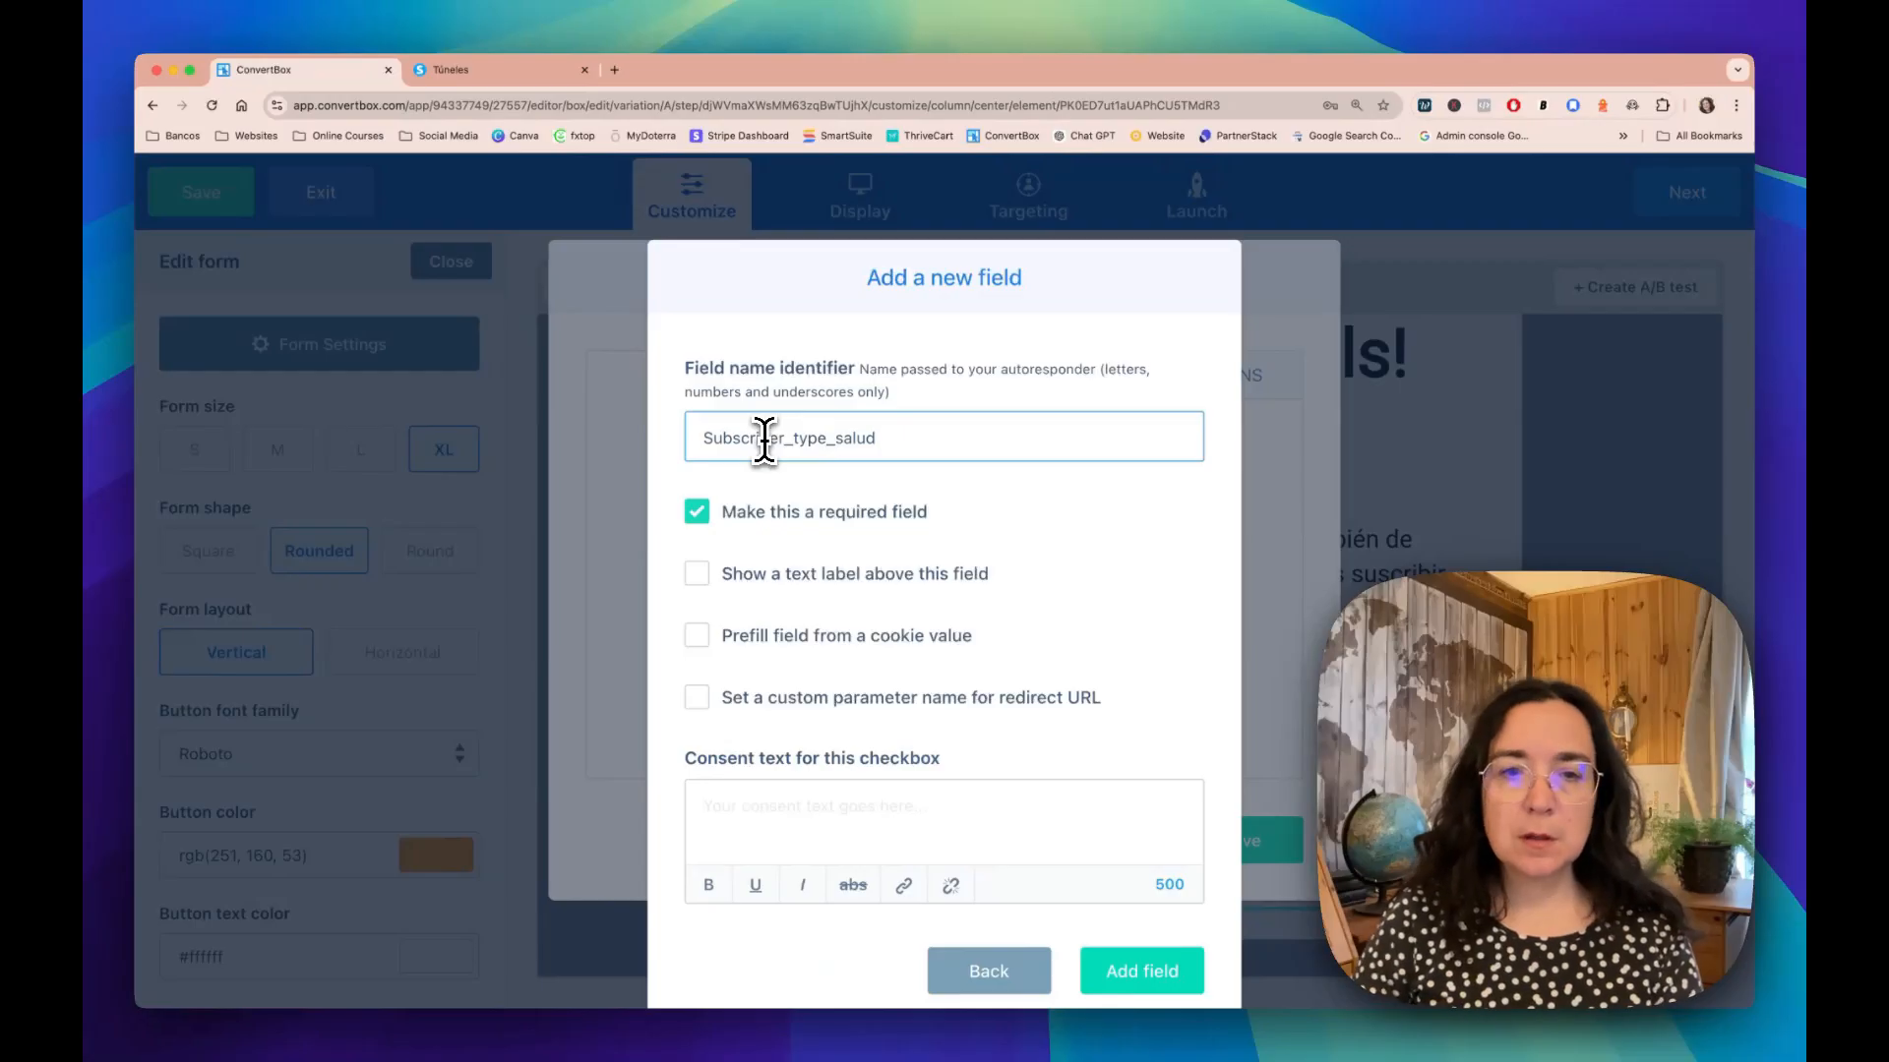
left_click(696, 511)
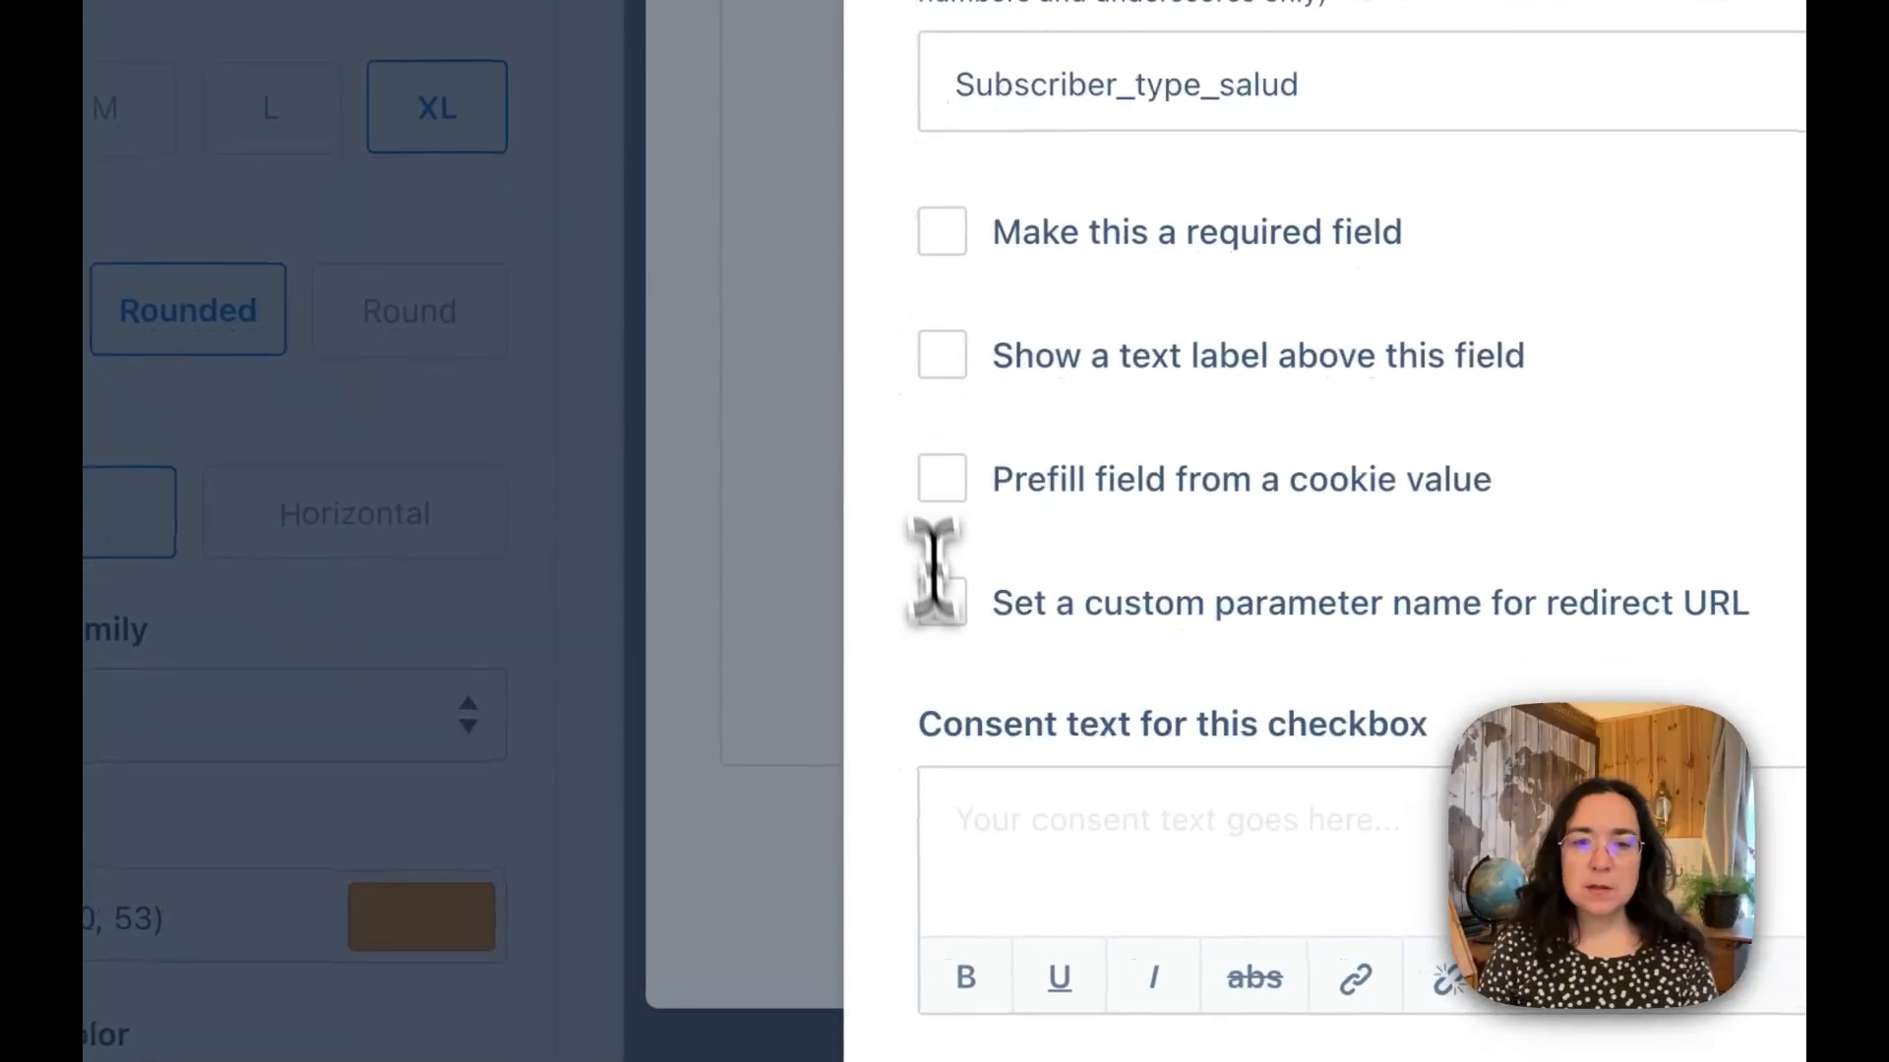
left_click(715, 789)
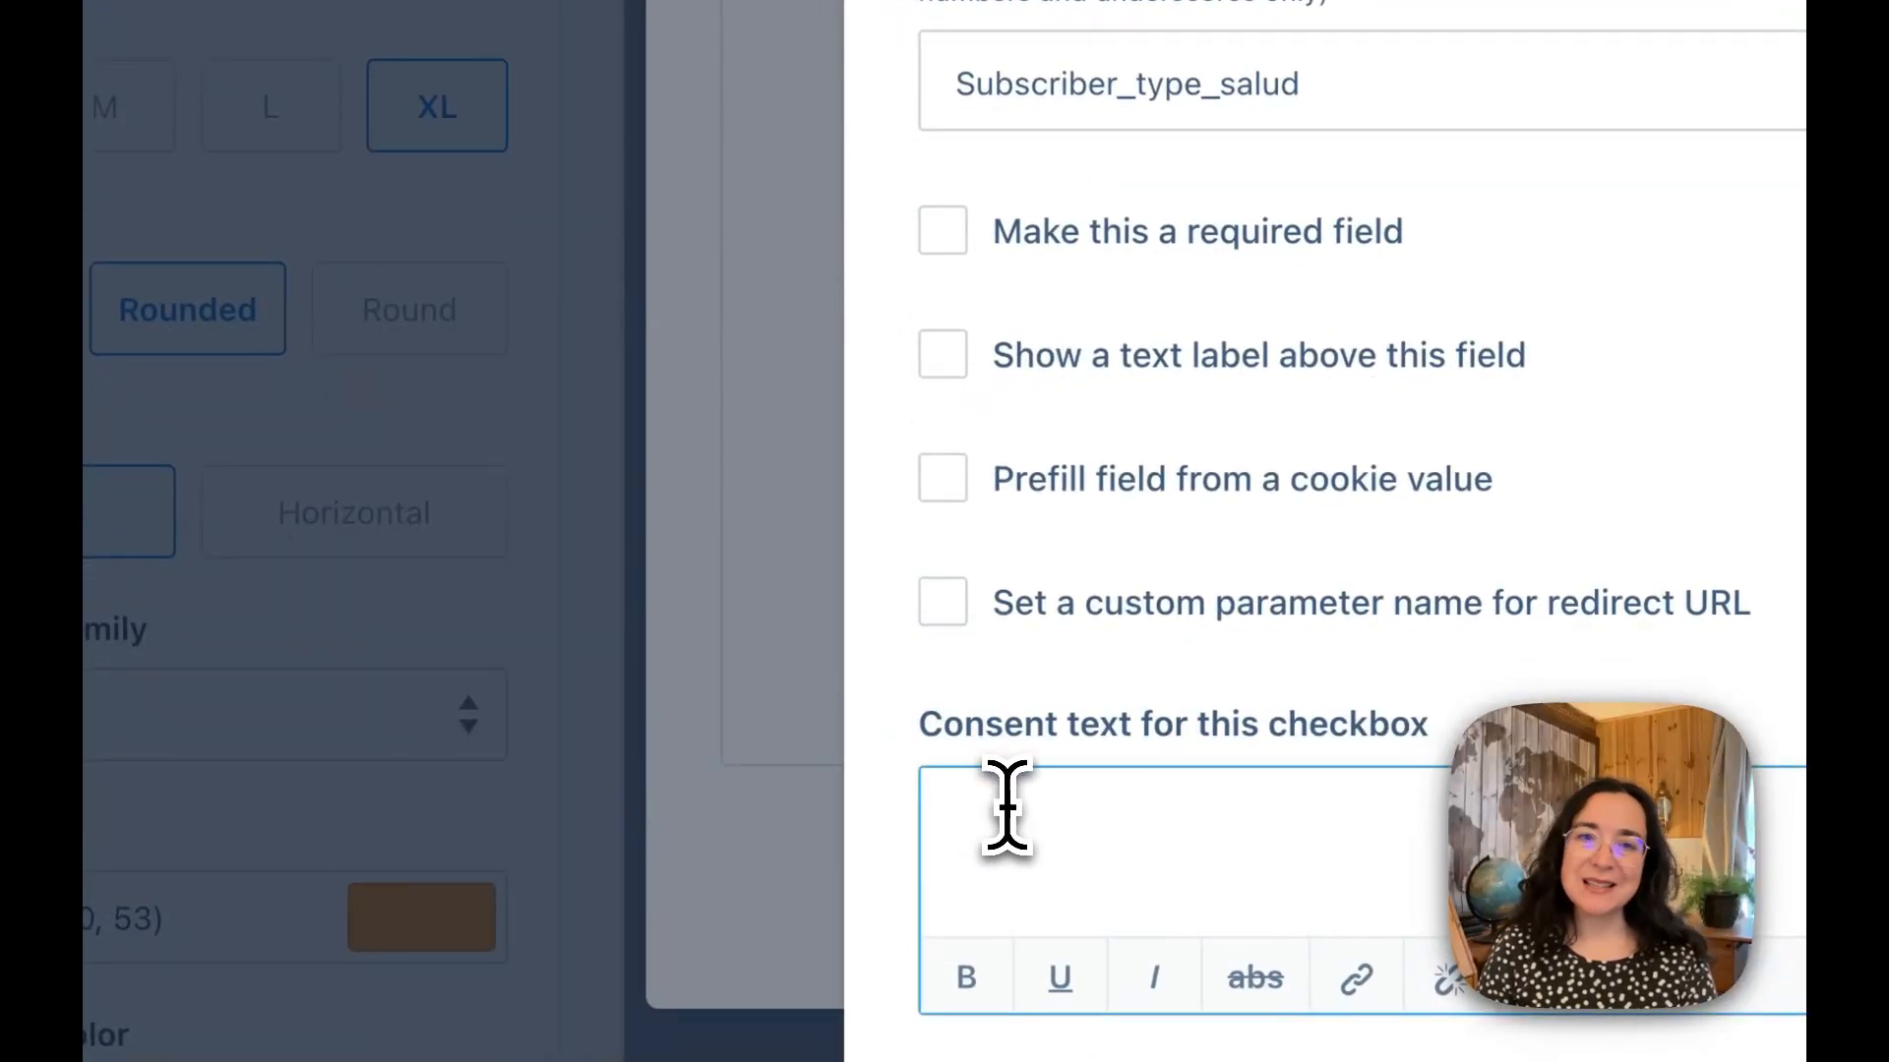
type("Salud In")
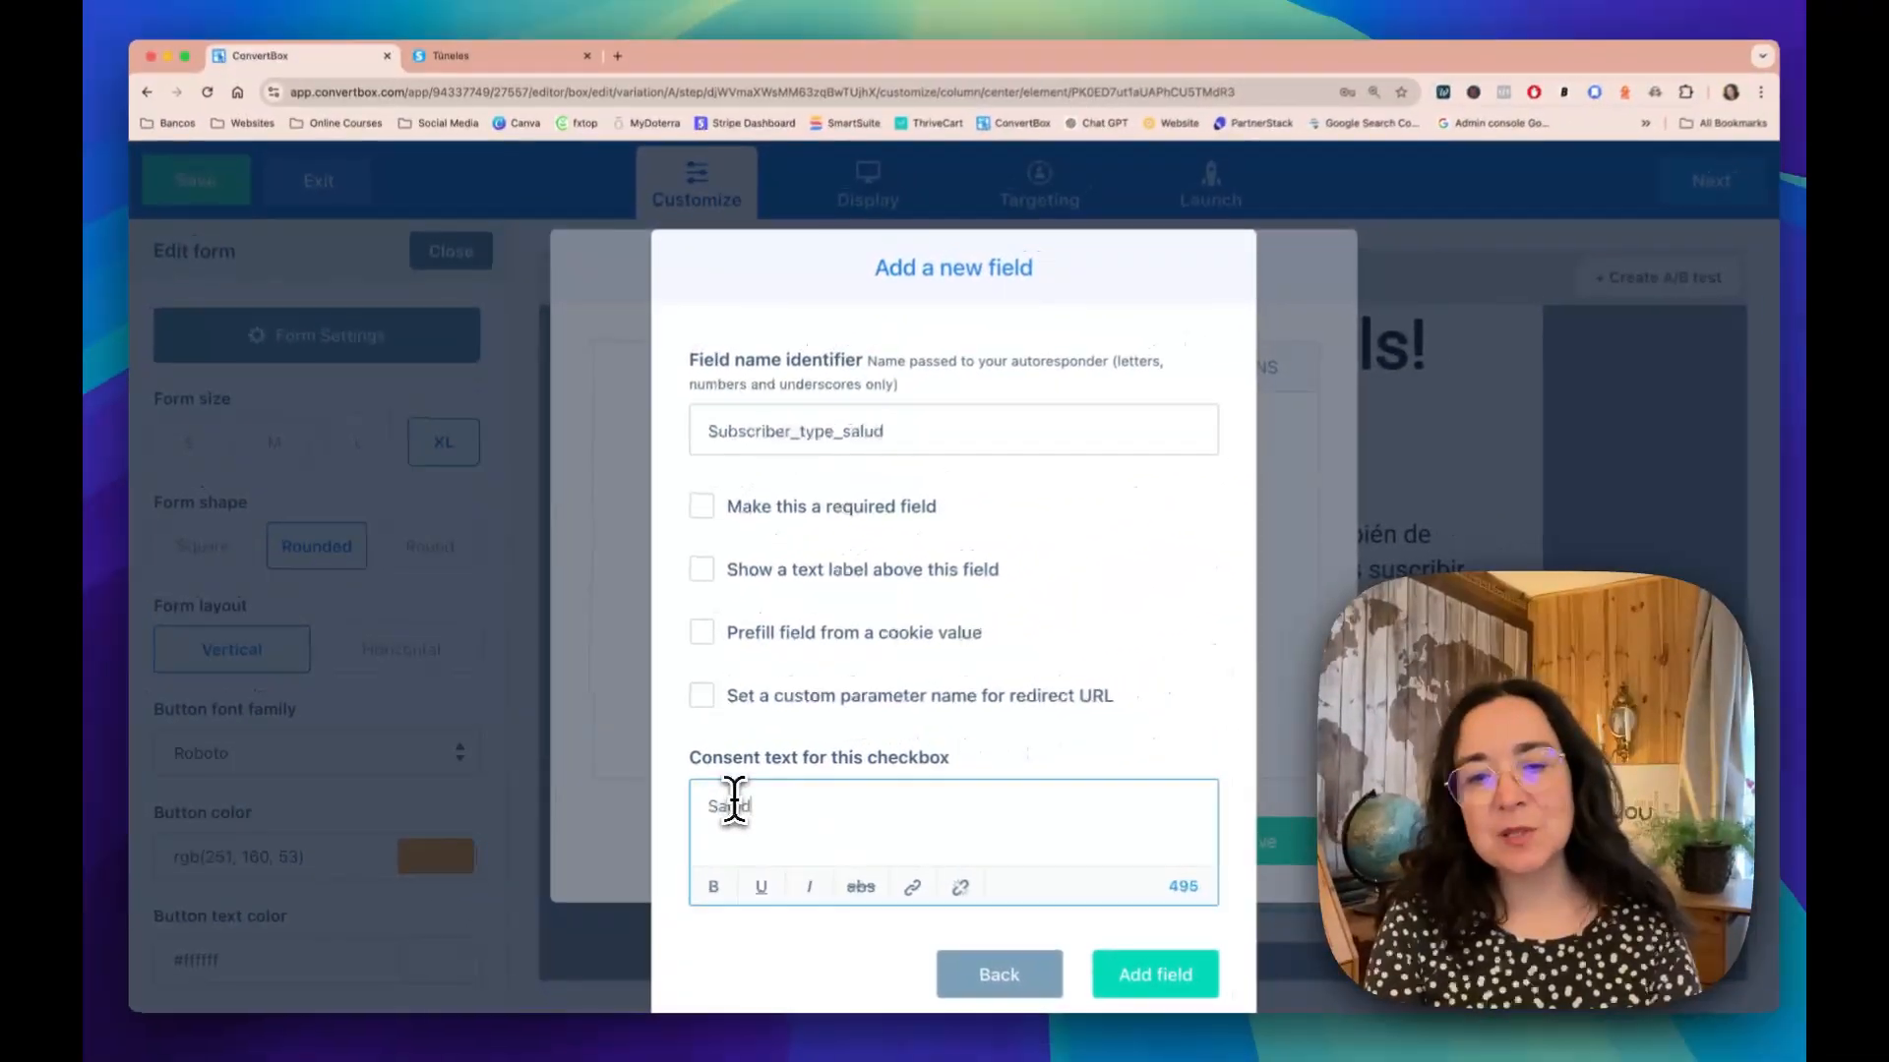
type("tegrativa")
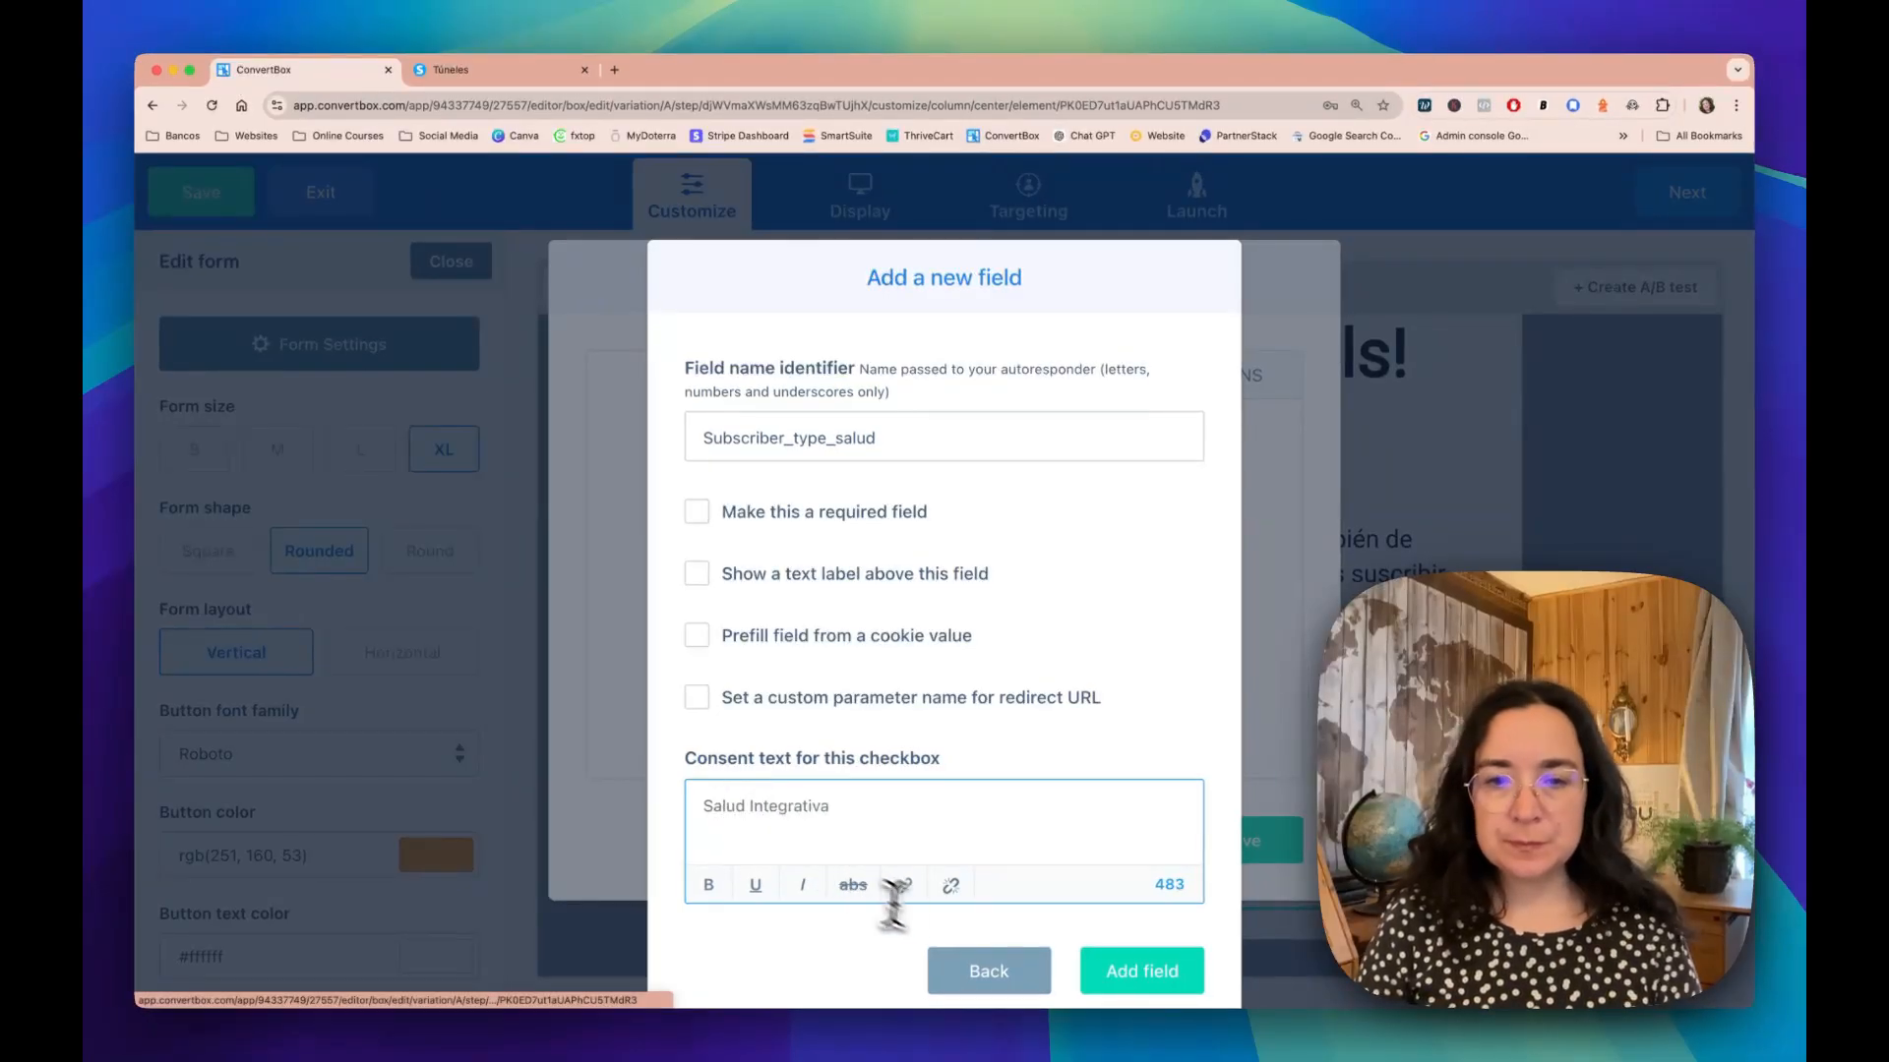
left_click(1141, 971)
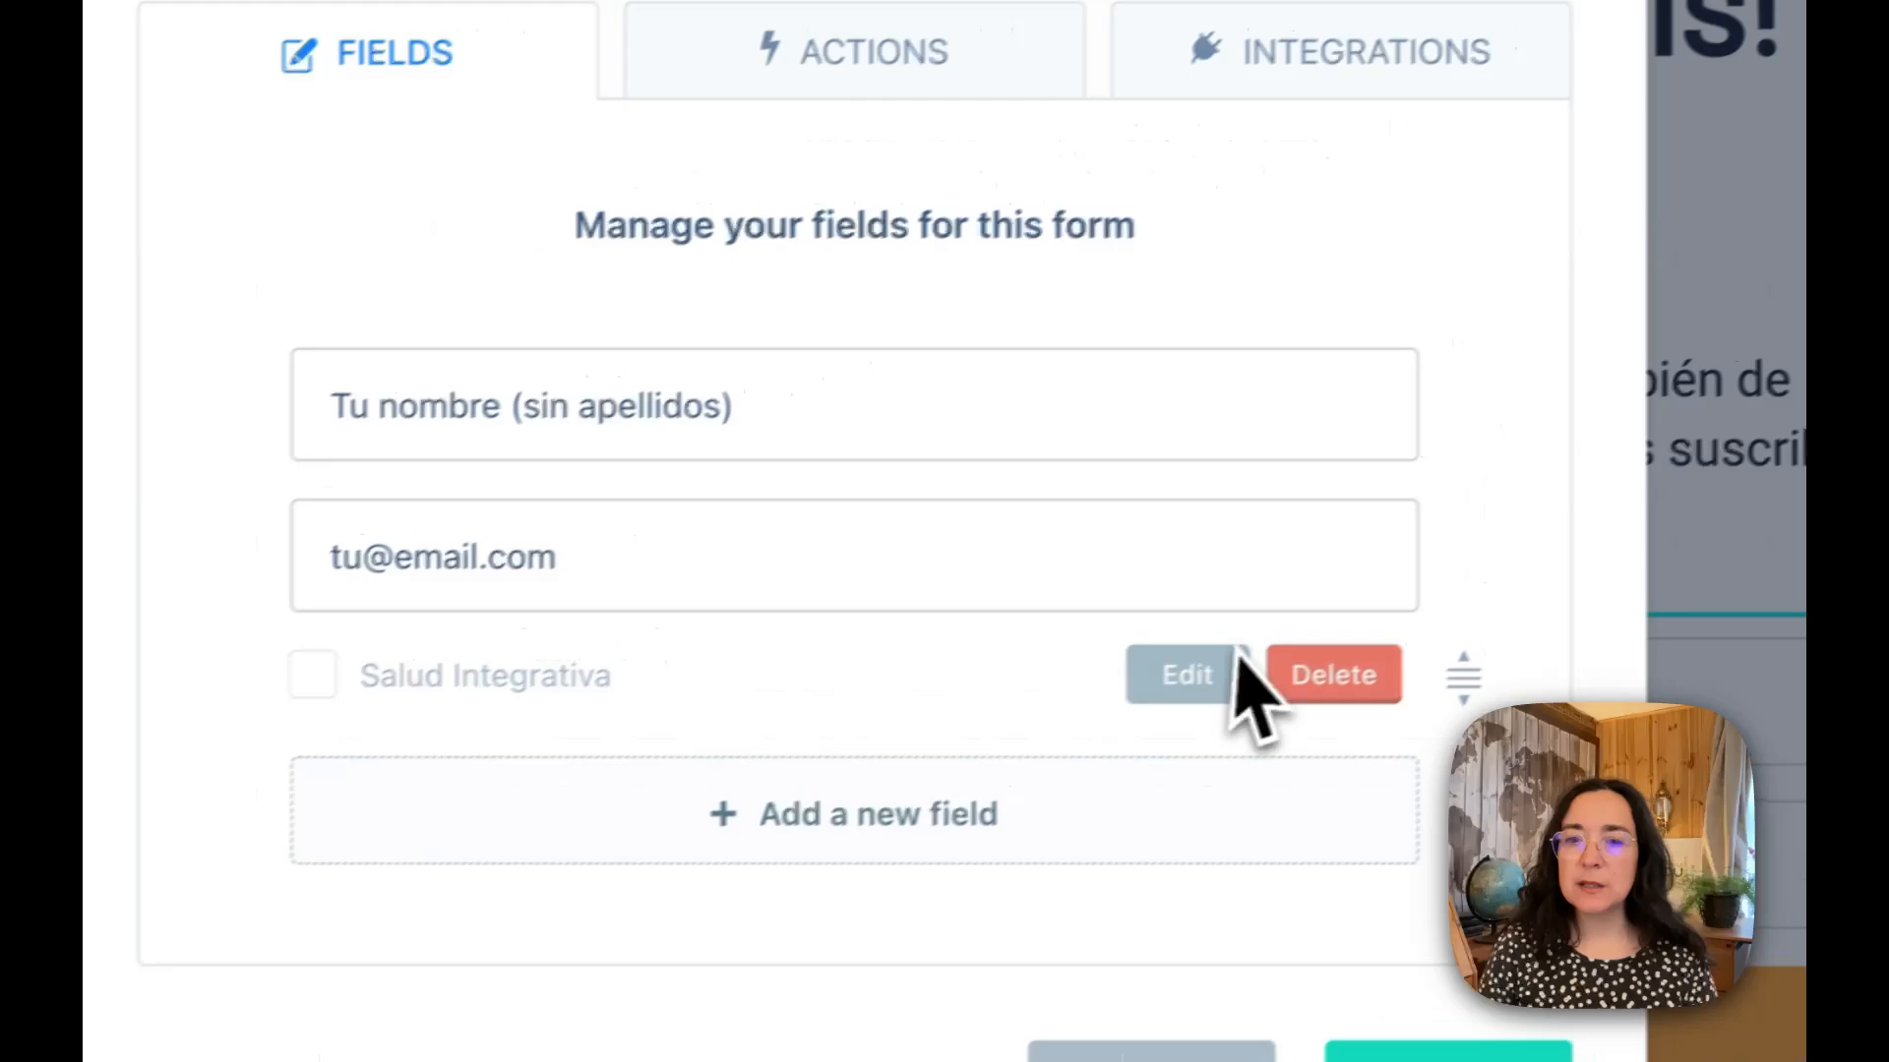
Step: Add a second optional checkbox field with the identifier "Subscriber_type_business" and the consent text "Emprendimiento online"
left_click(1476, 669)
left_click(650, 187)
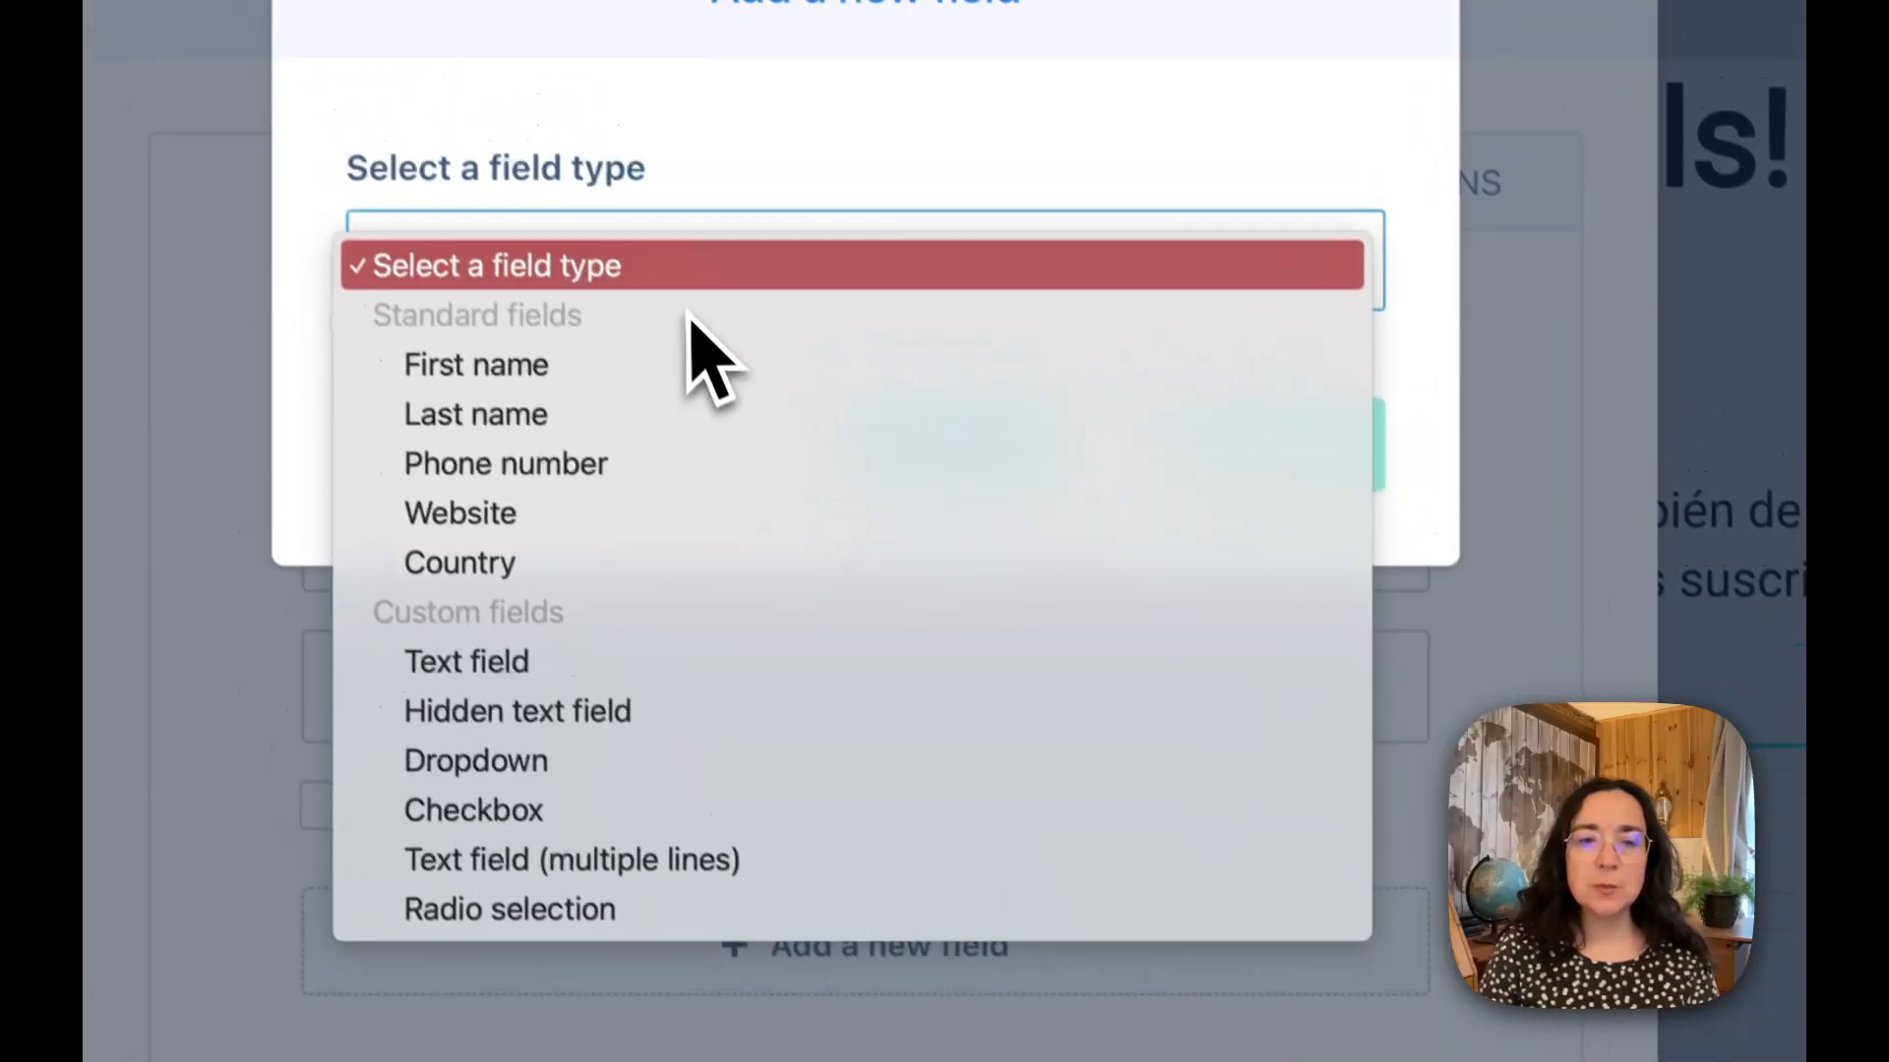
left_click(554, 707)
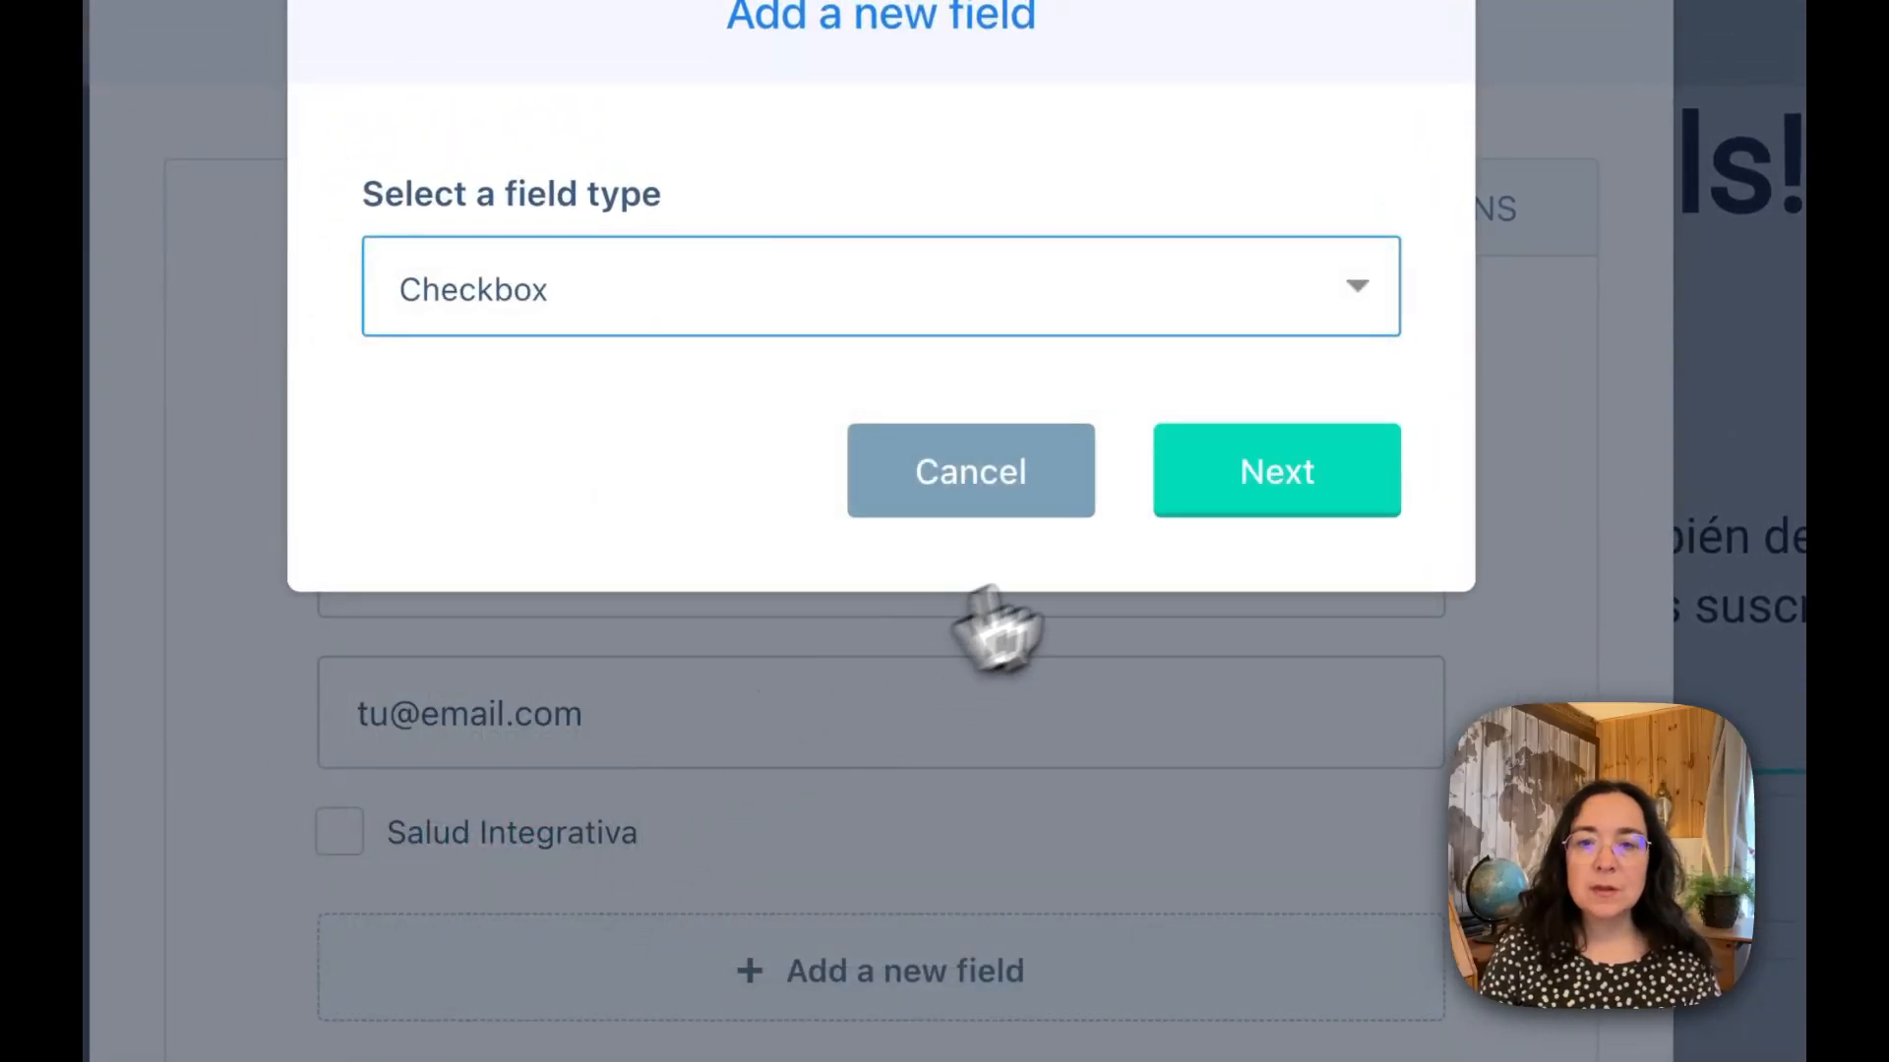
left_click(1261, 486)
type("Subscriber_type_business")
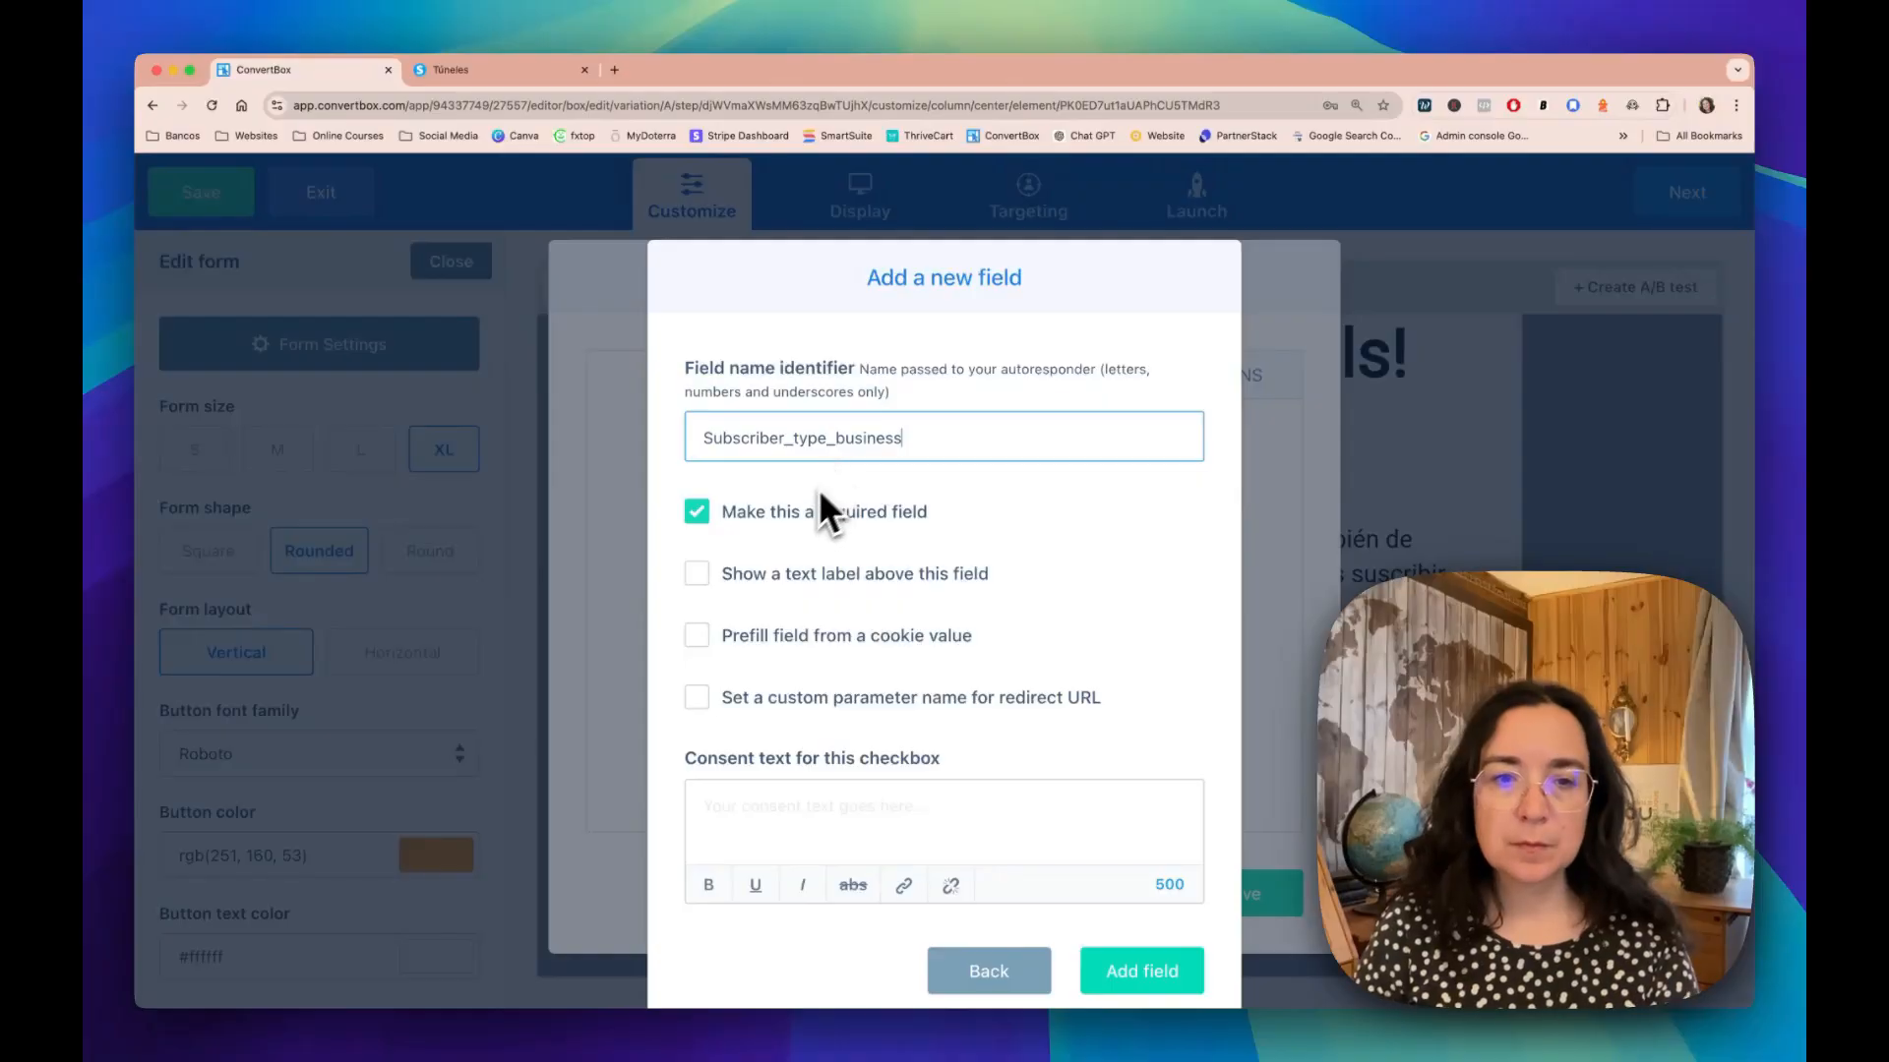
left_click(445, 482)
left_click(432, 1058)
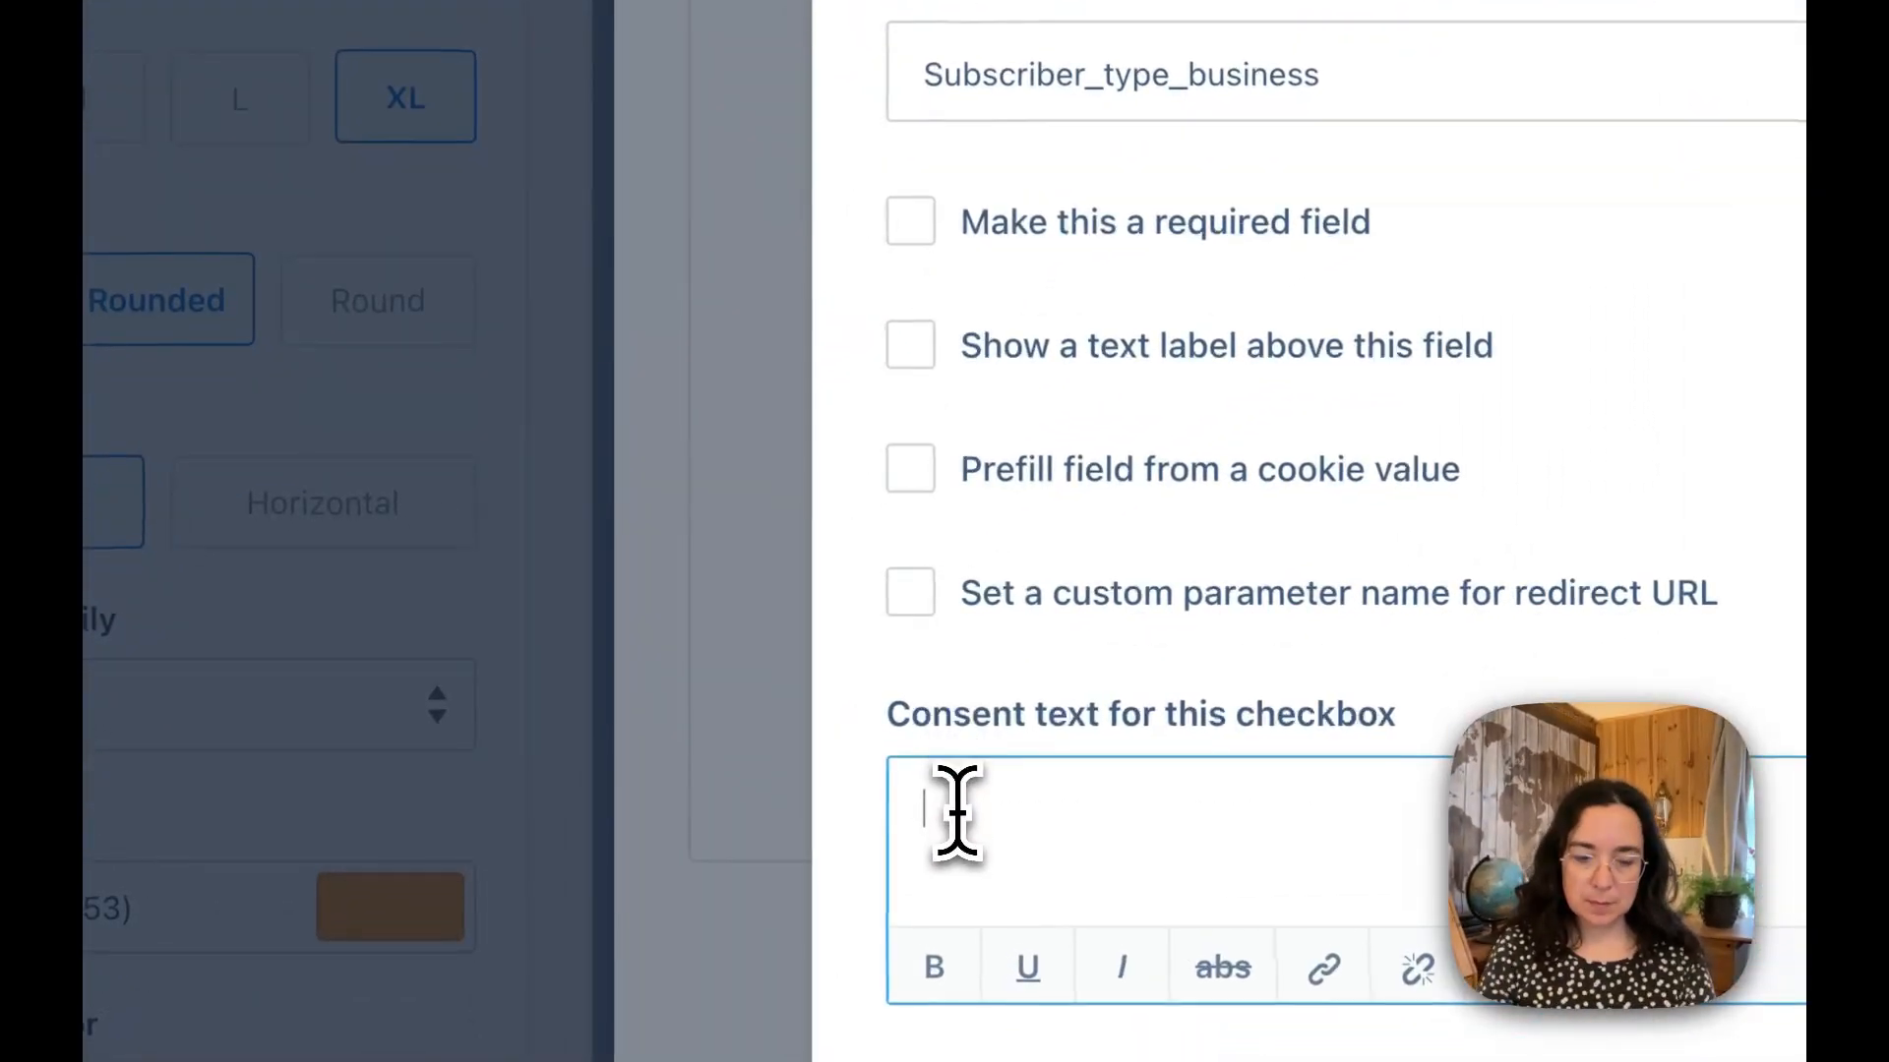
type("E")
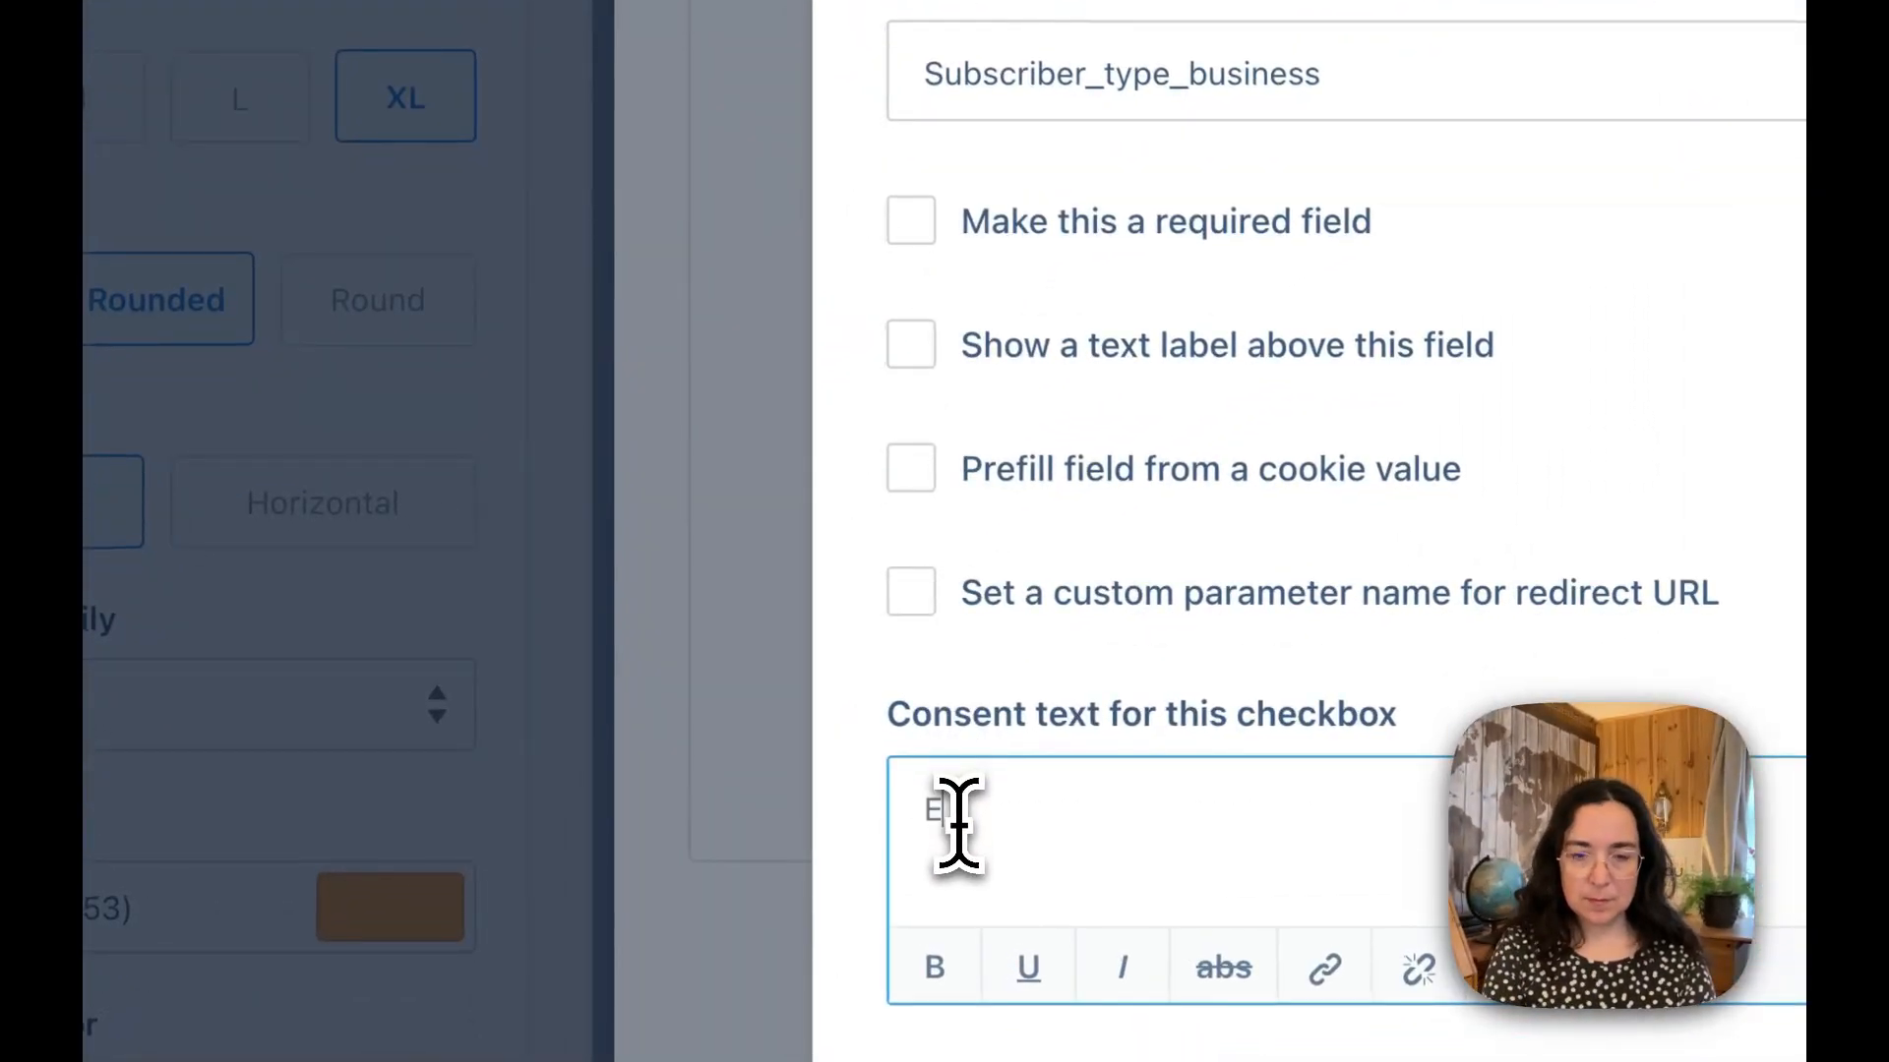
type("mprendimiento online")
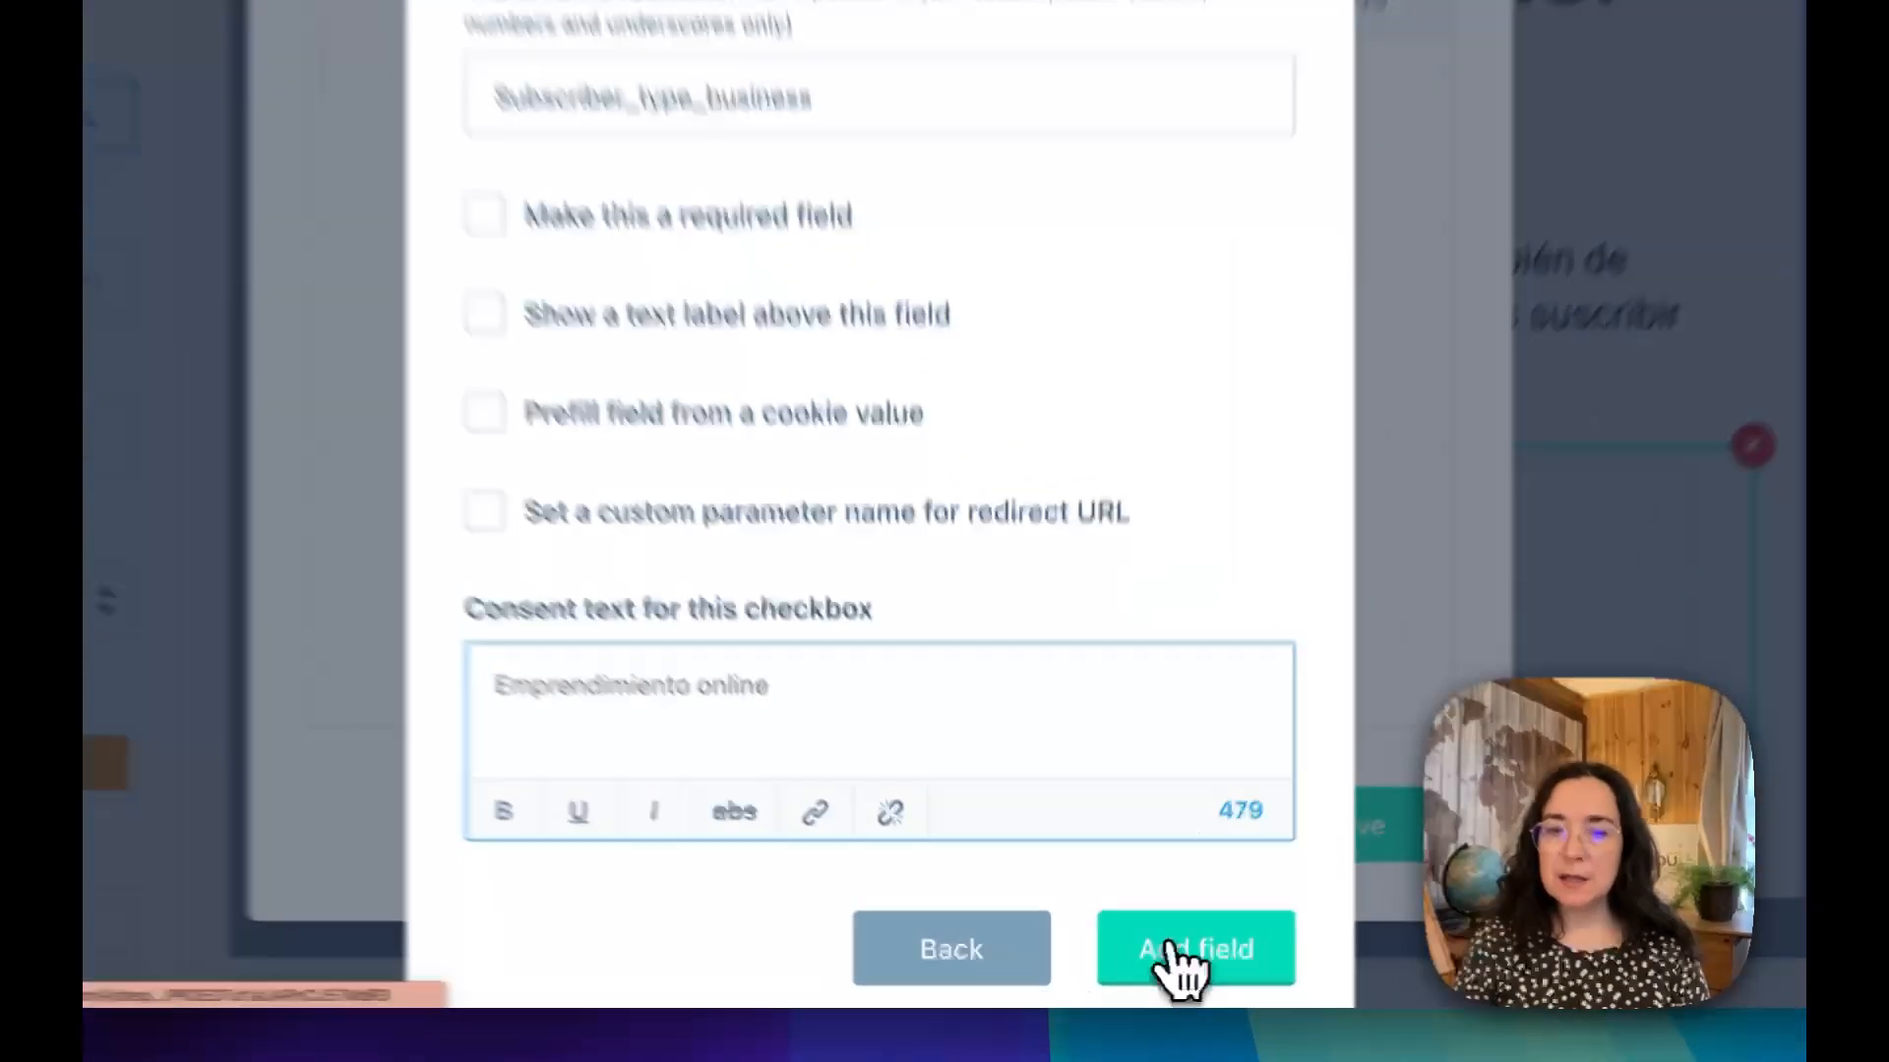
left_click(1122, 970)
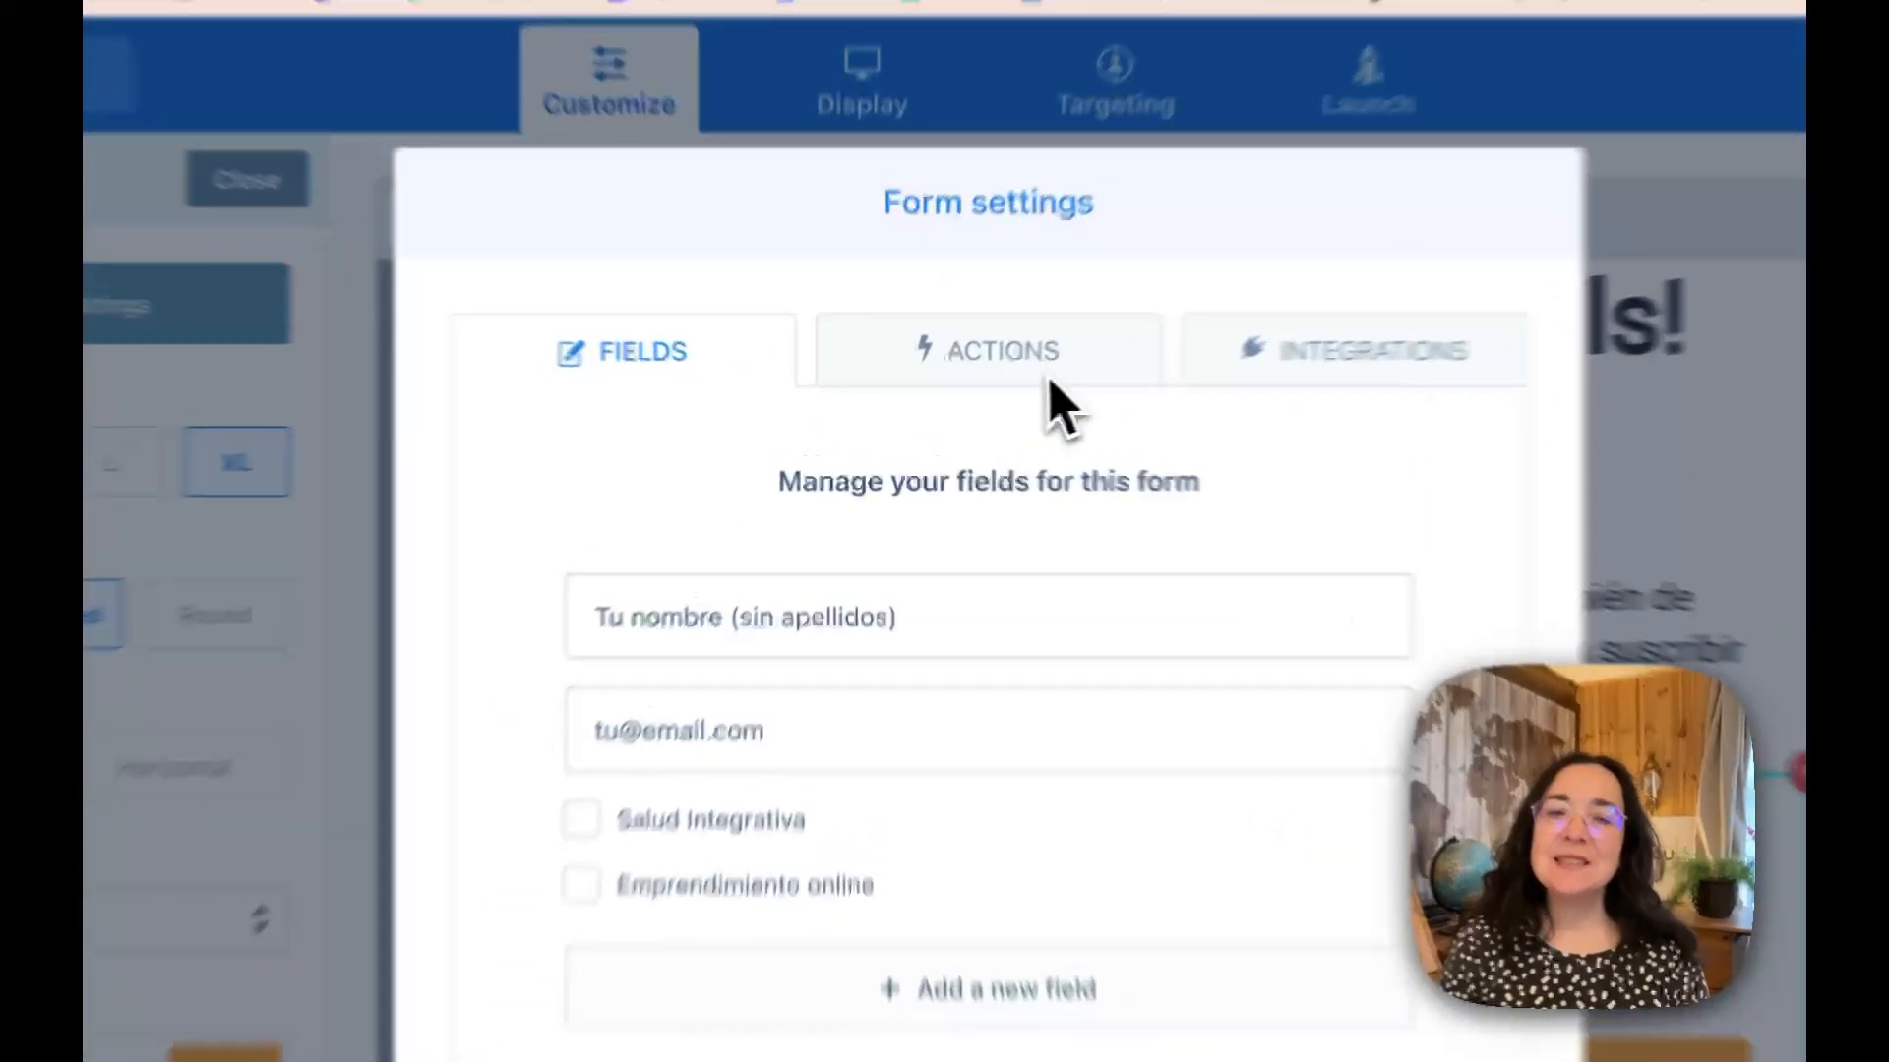
Step: Add a conditional integration that uses the HTML form "Sub salud integrativa Systeme" when the field selected is Subscriber_type_salud
left_click(976, 383)
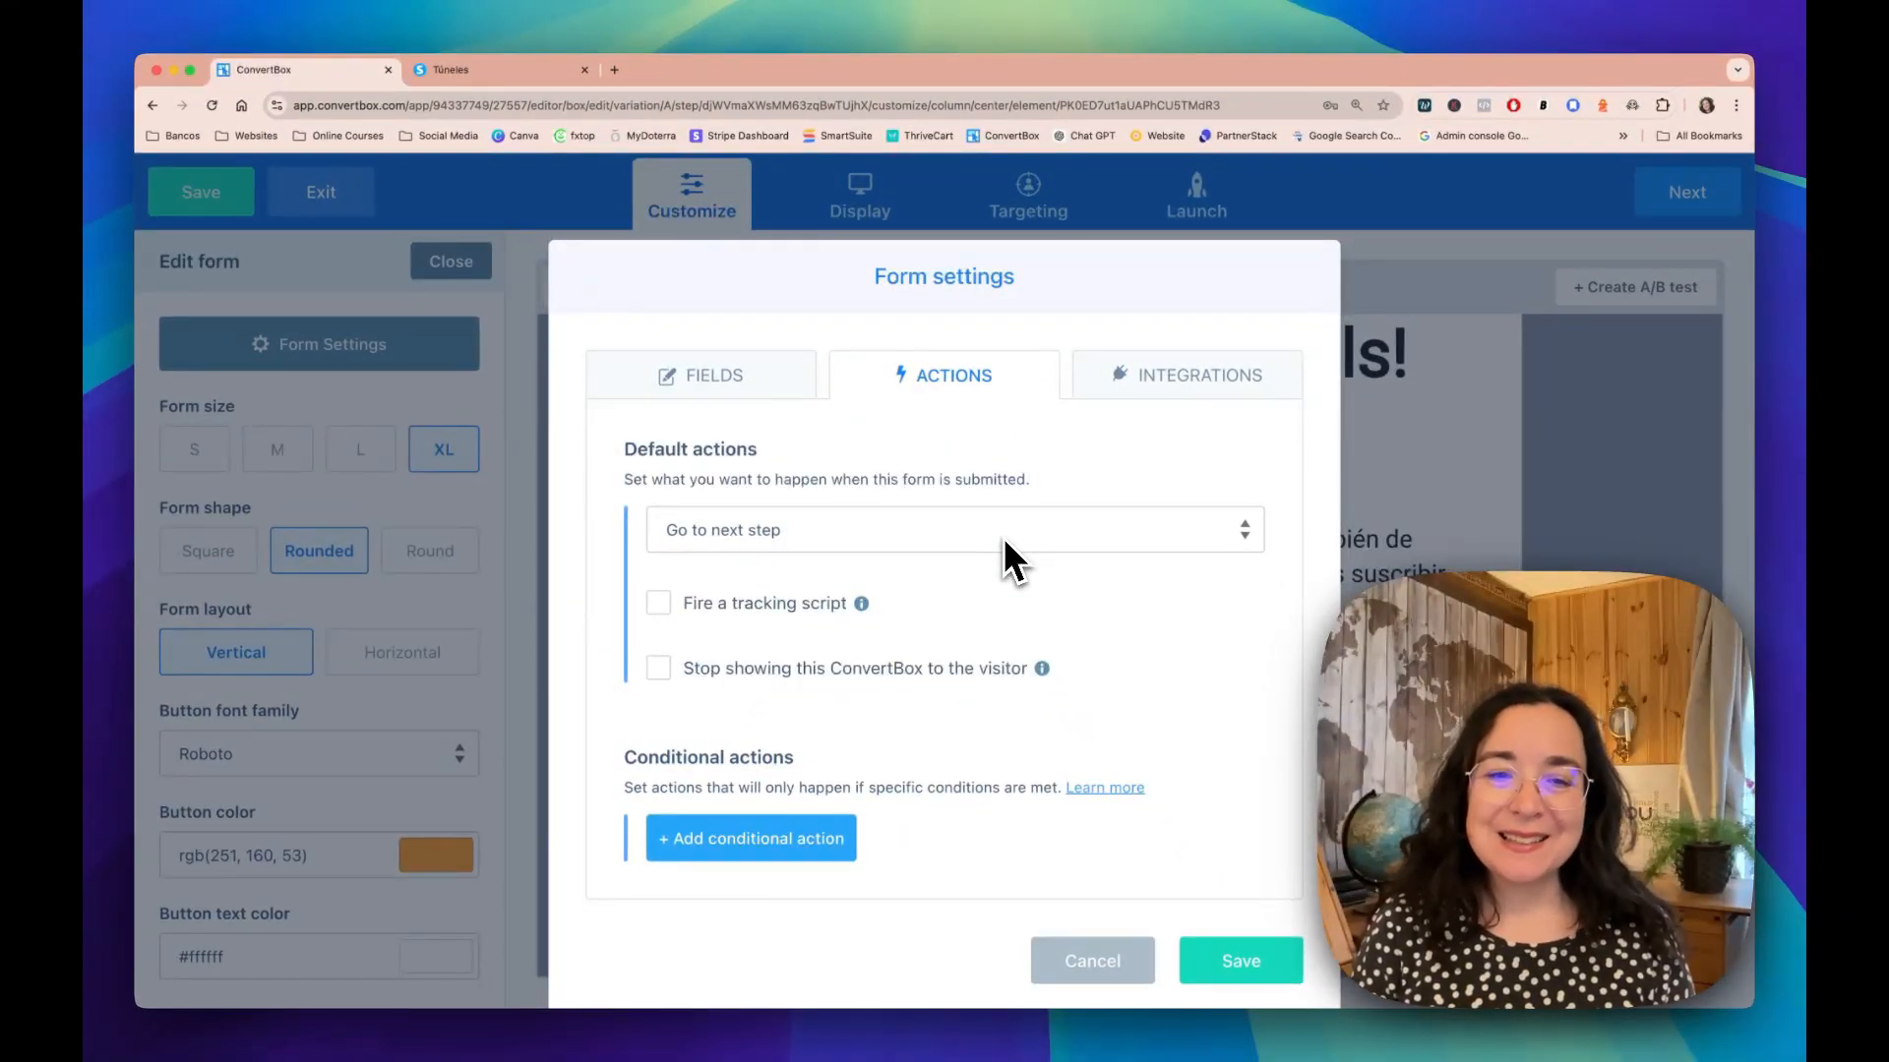
left_click(1191, 379)
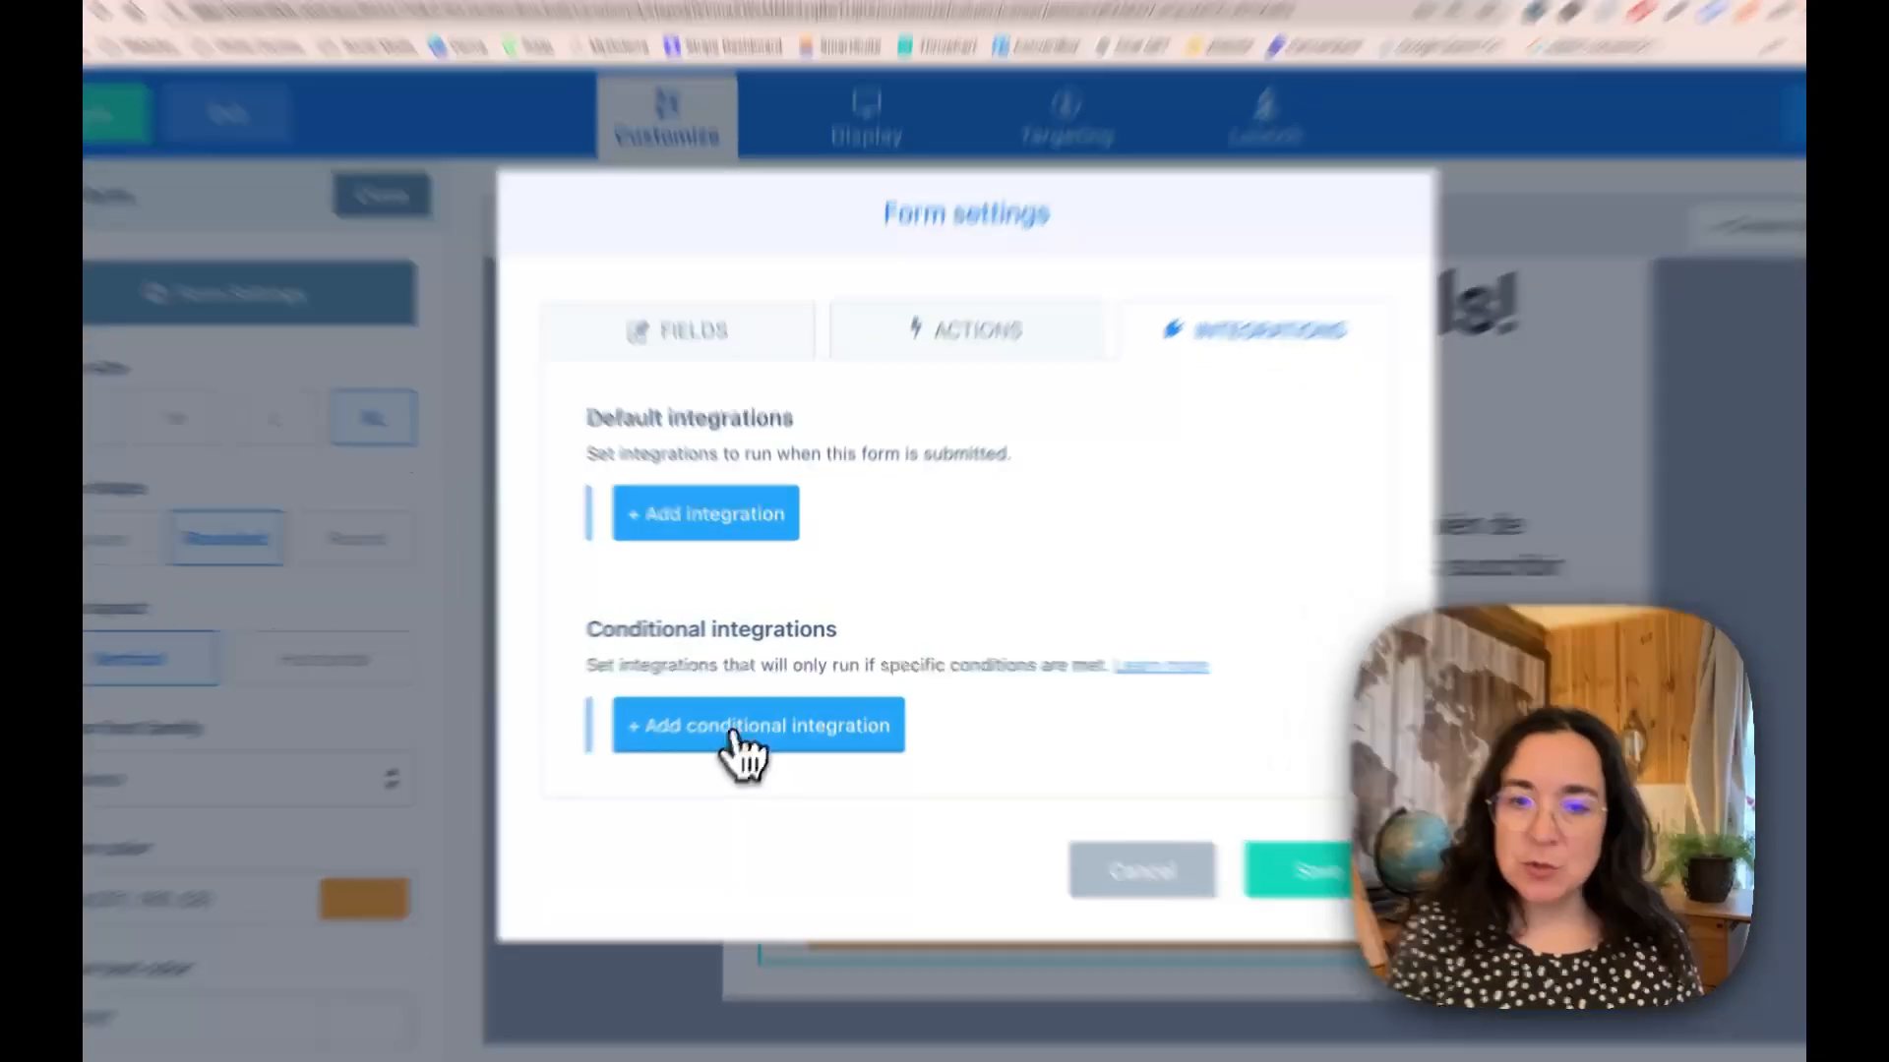
left_click(756, 716)
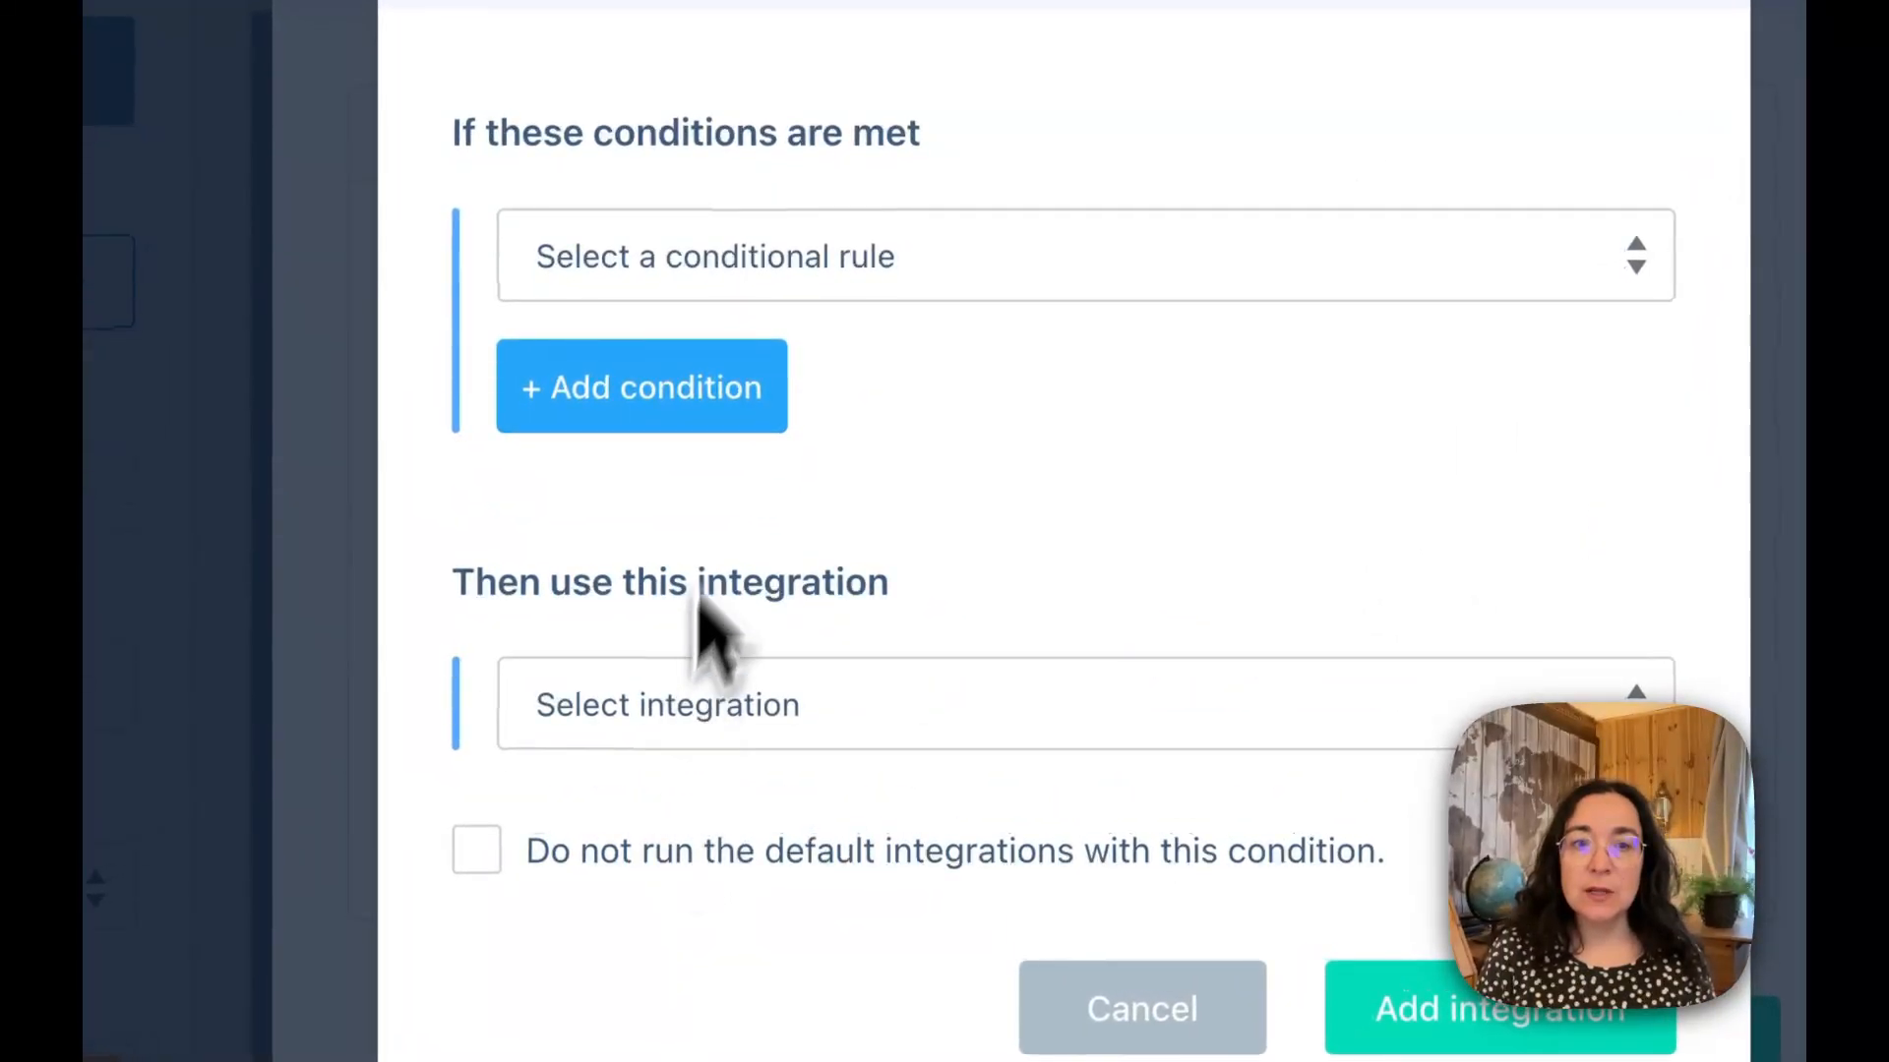
left_click(784, 264)
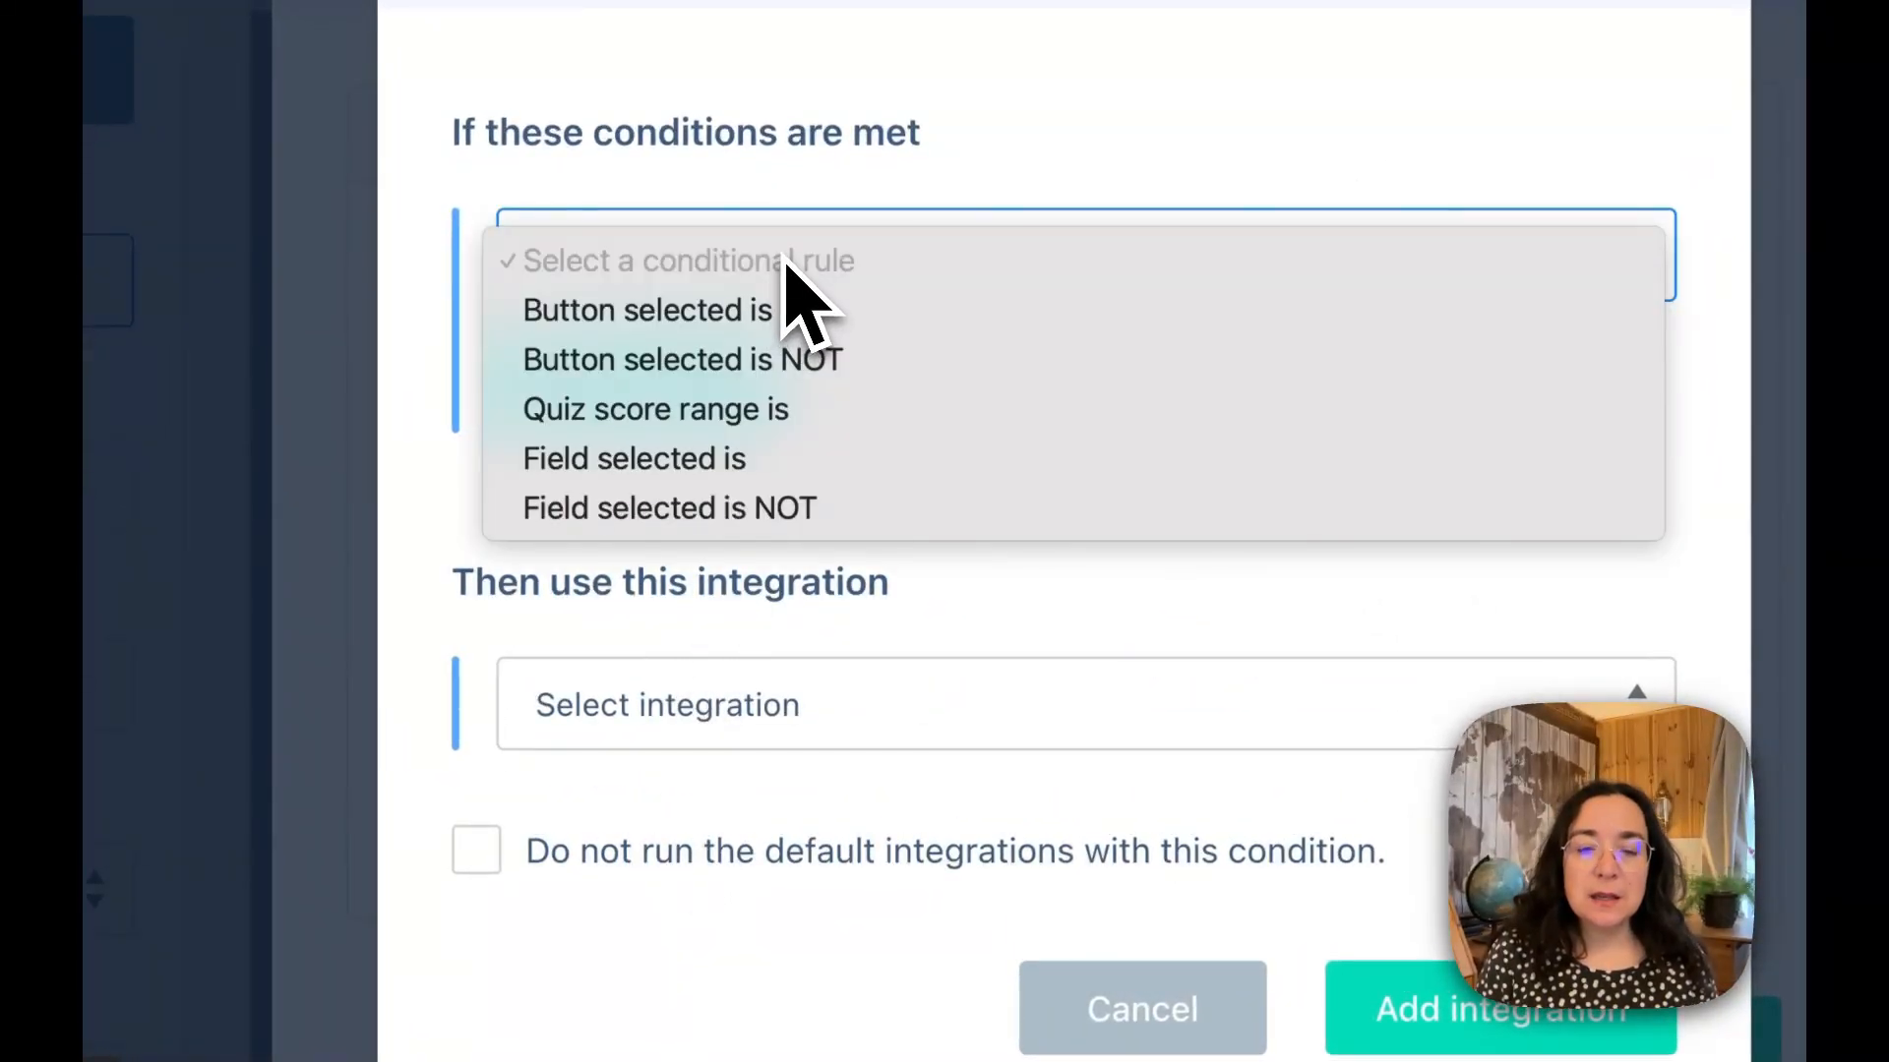
left_click(740, 470)
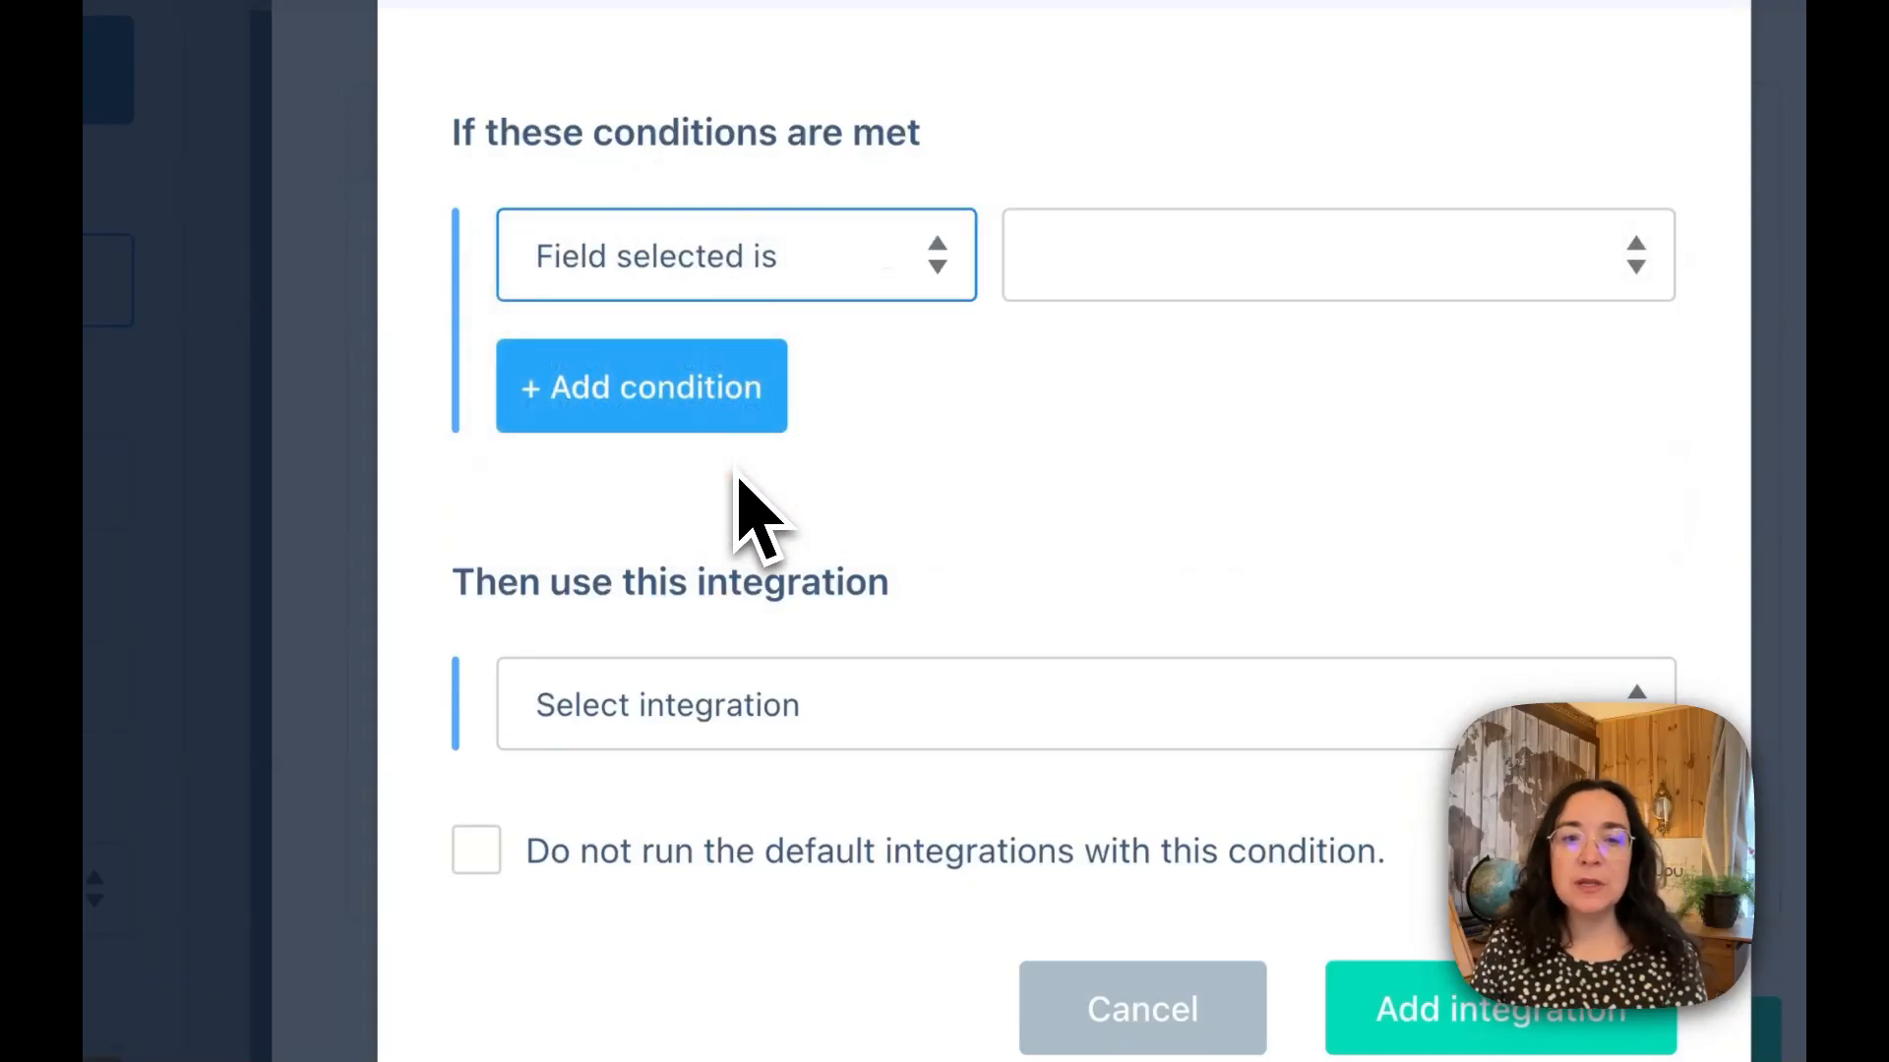
left_click(1174, 285)
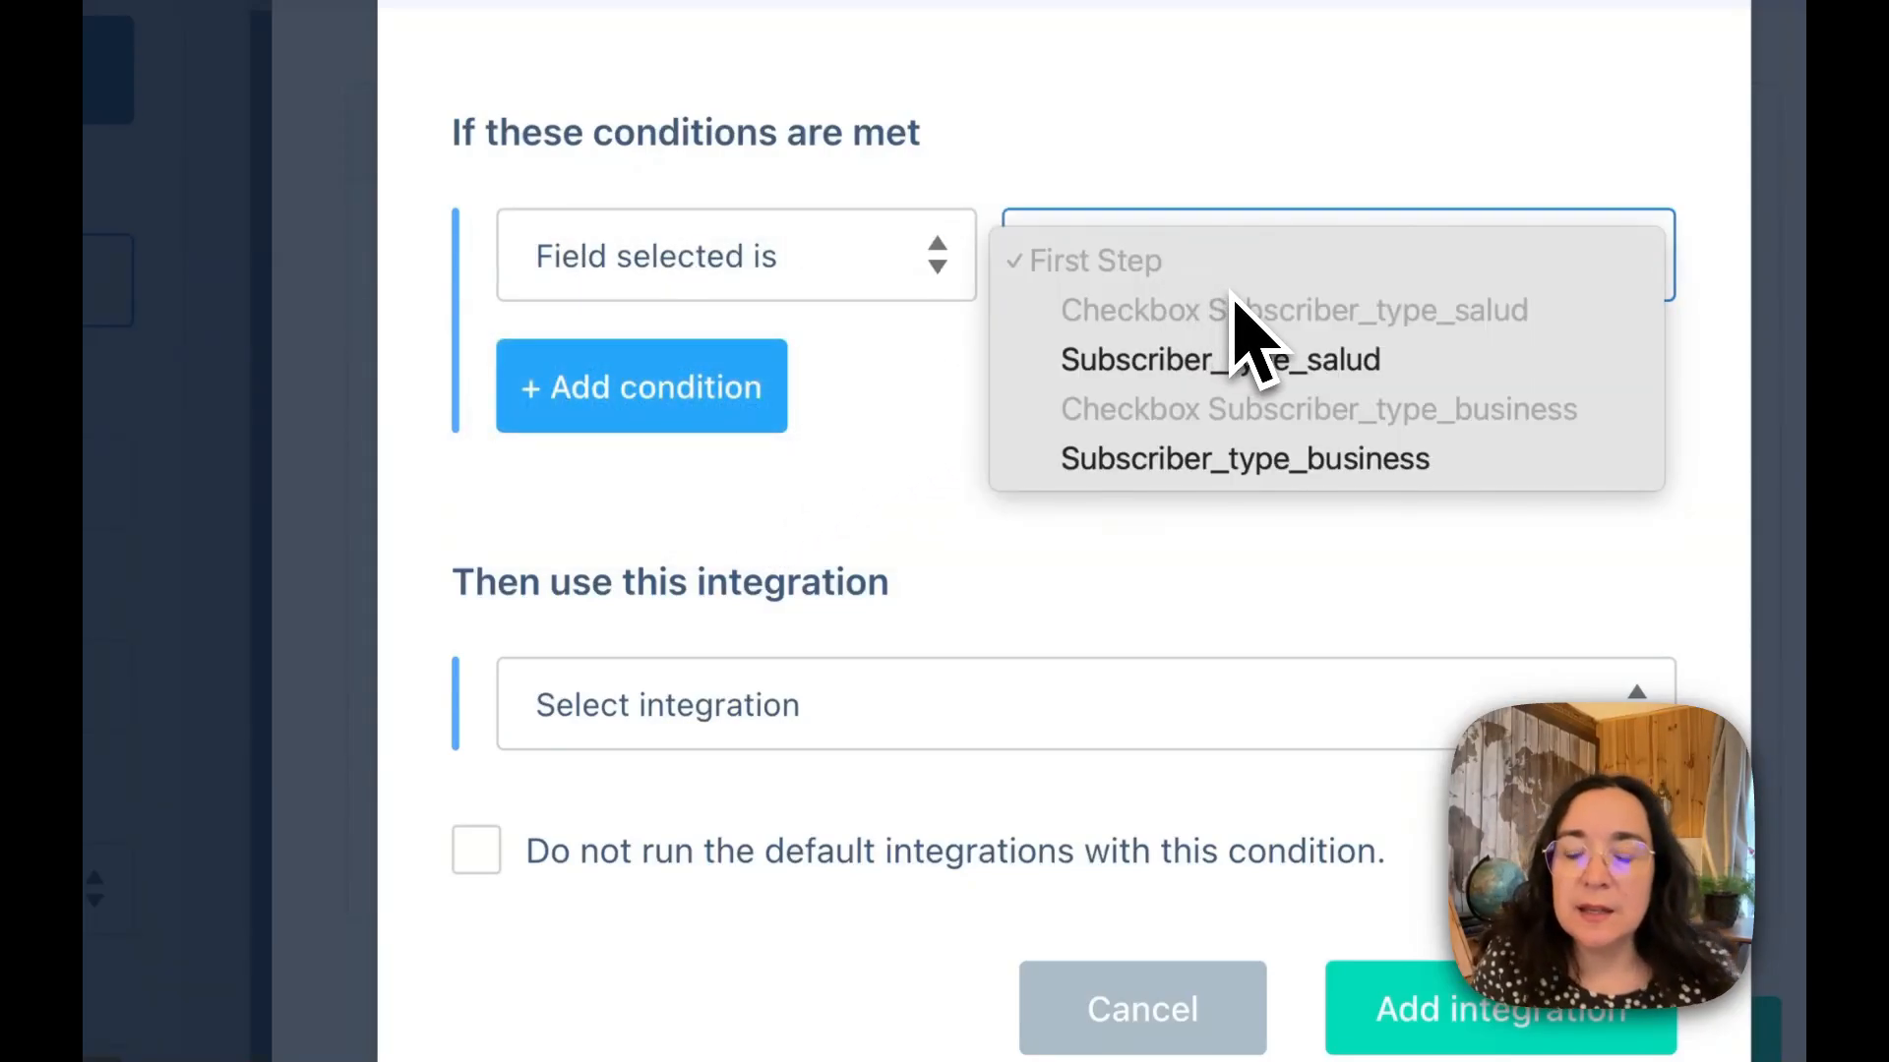
left_click(1266, 388)
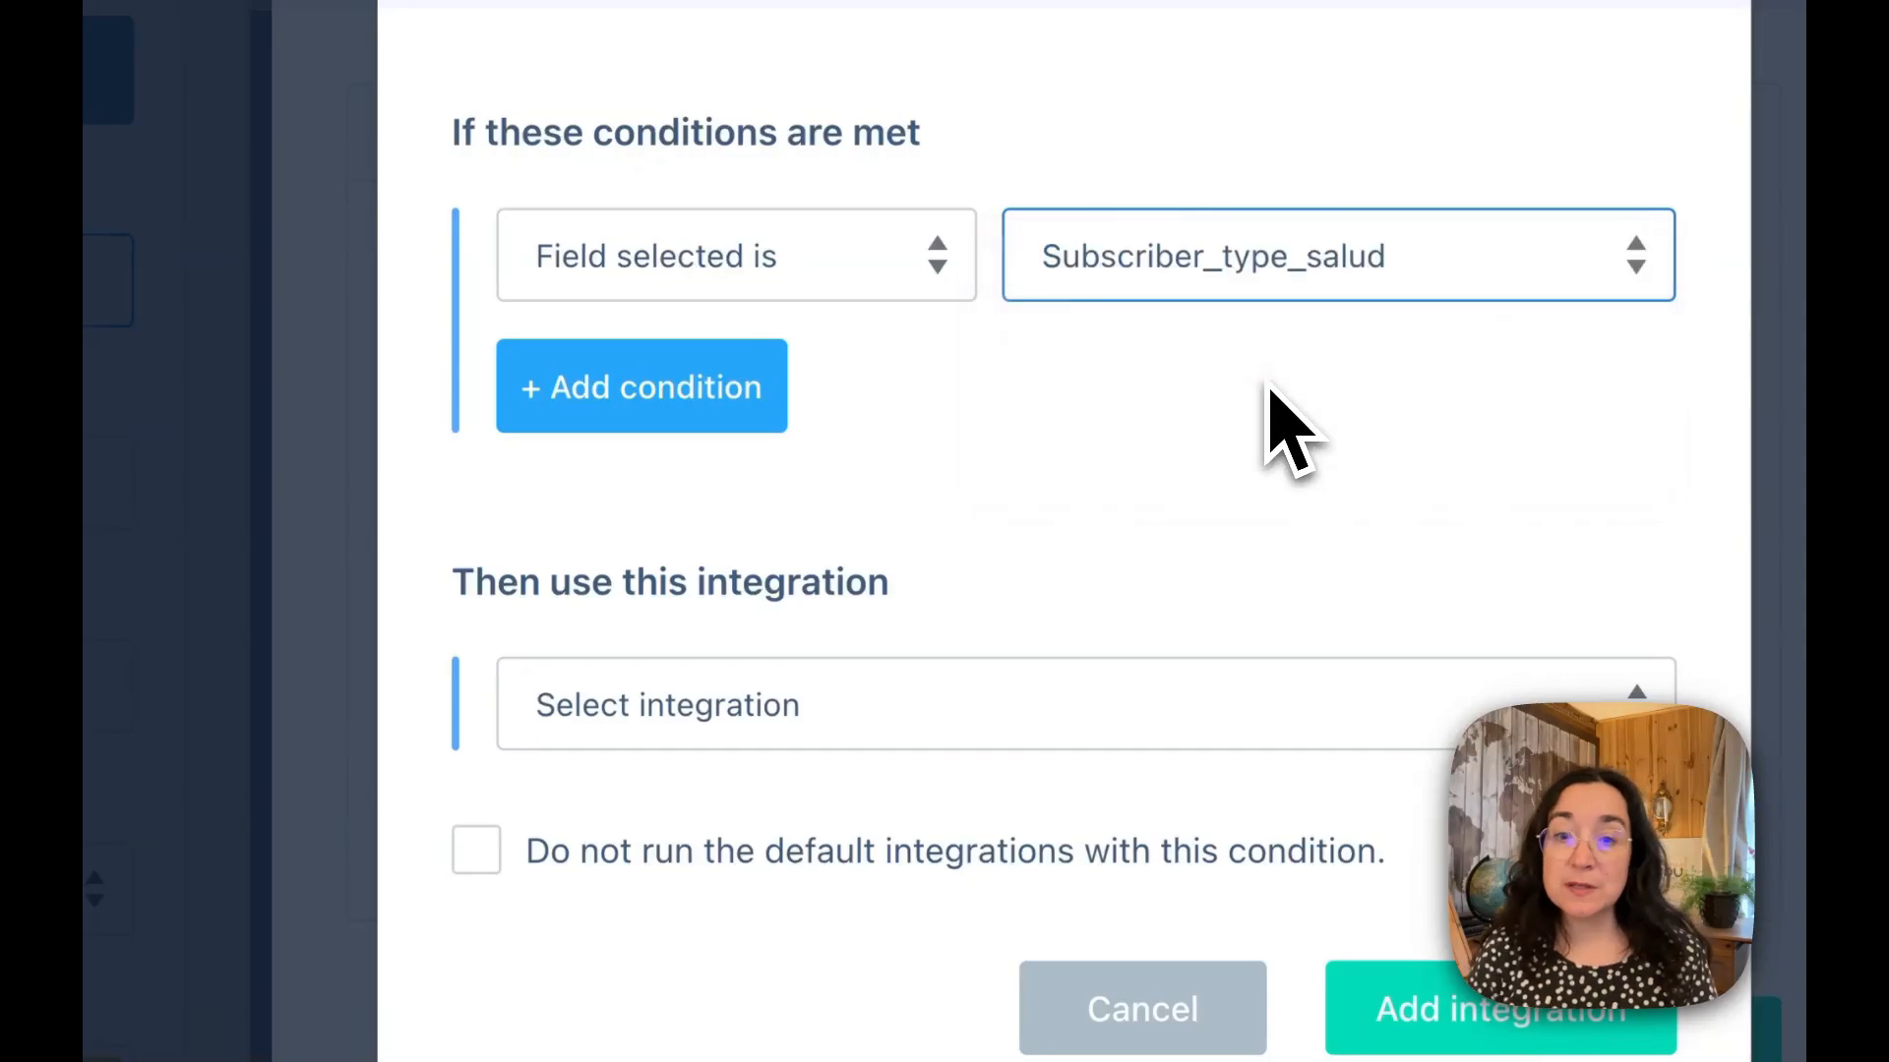
left_click(665, 718)
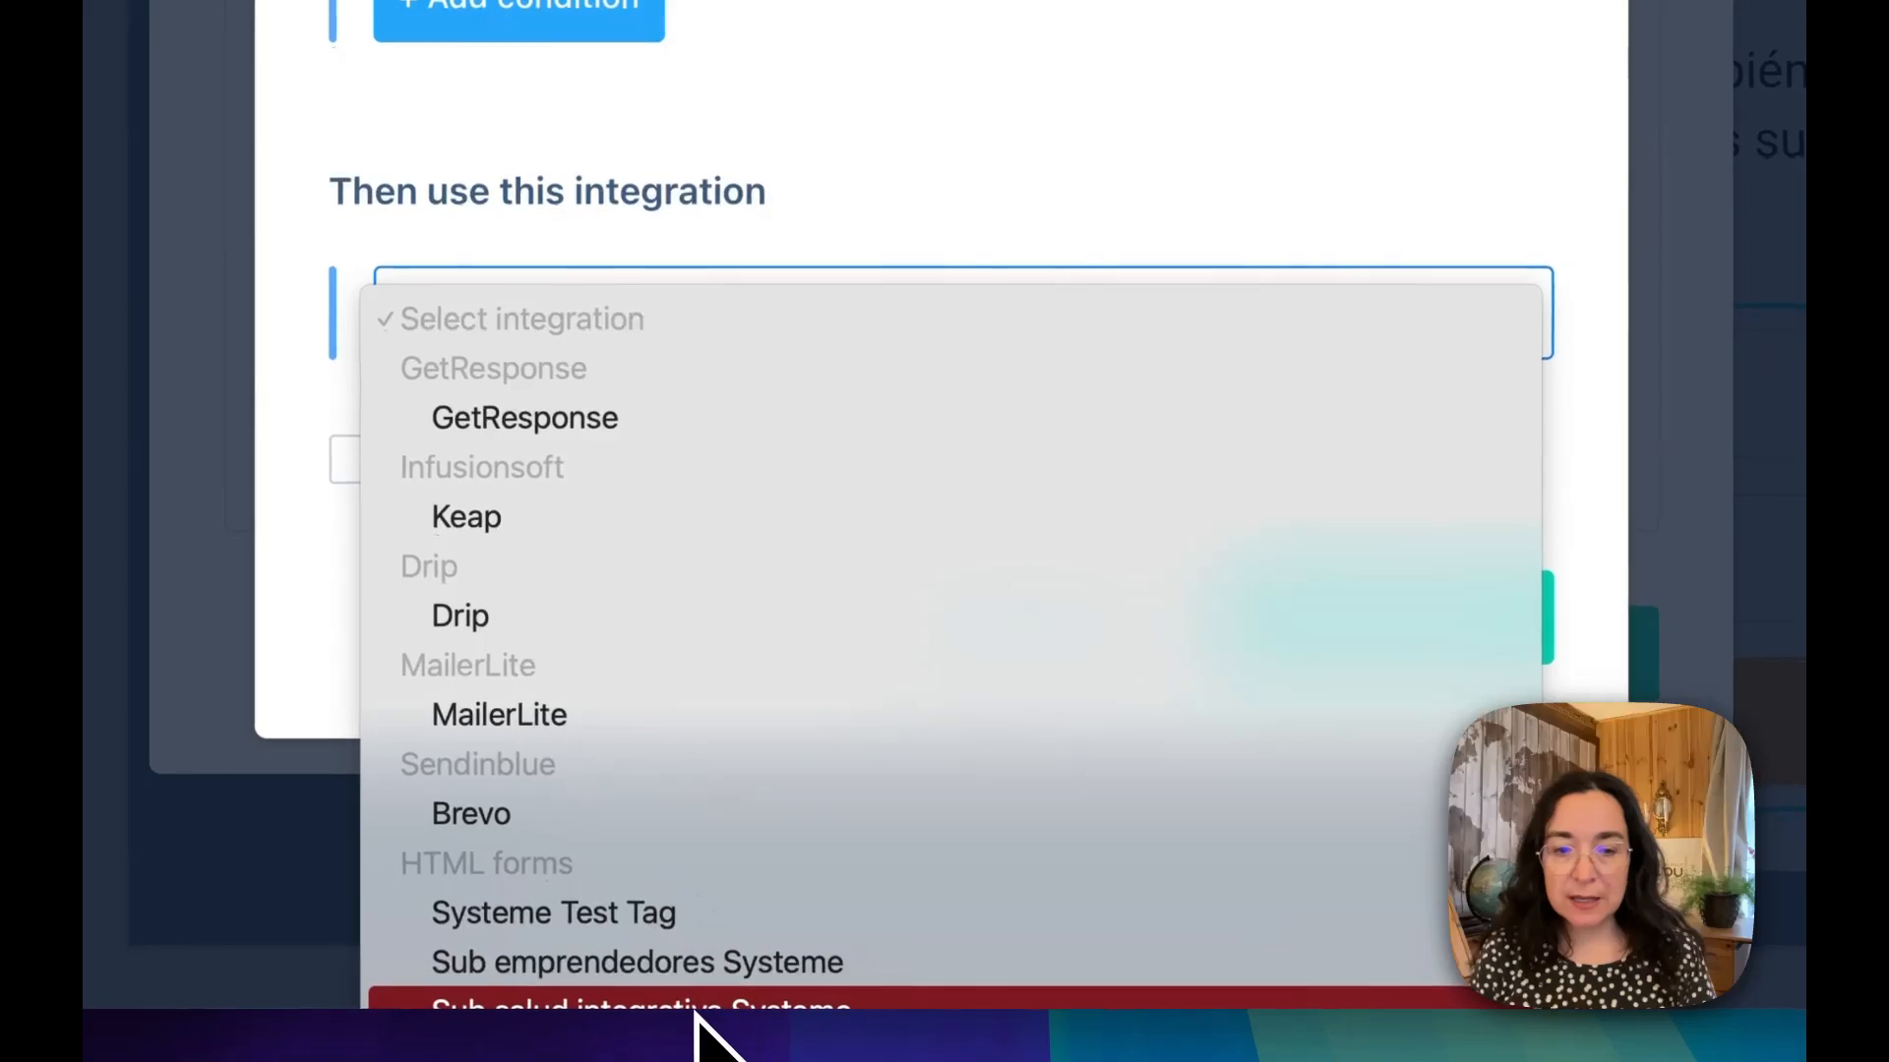
left_click(673, 1023)
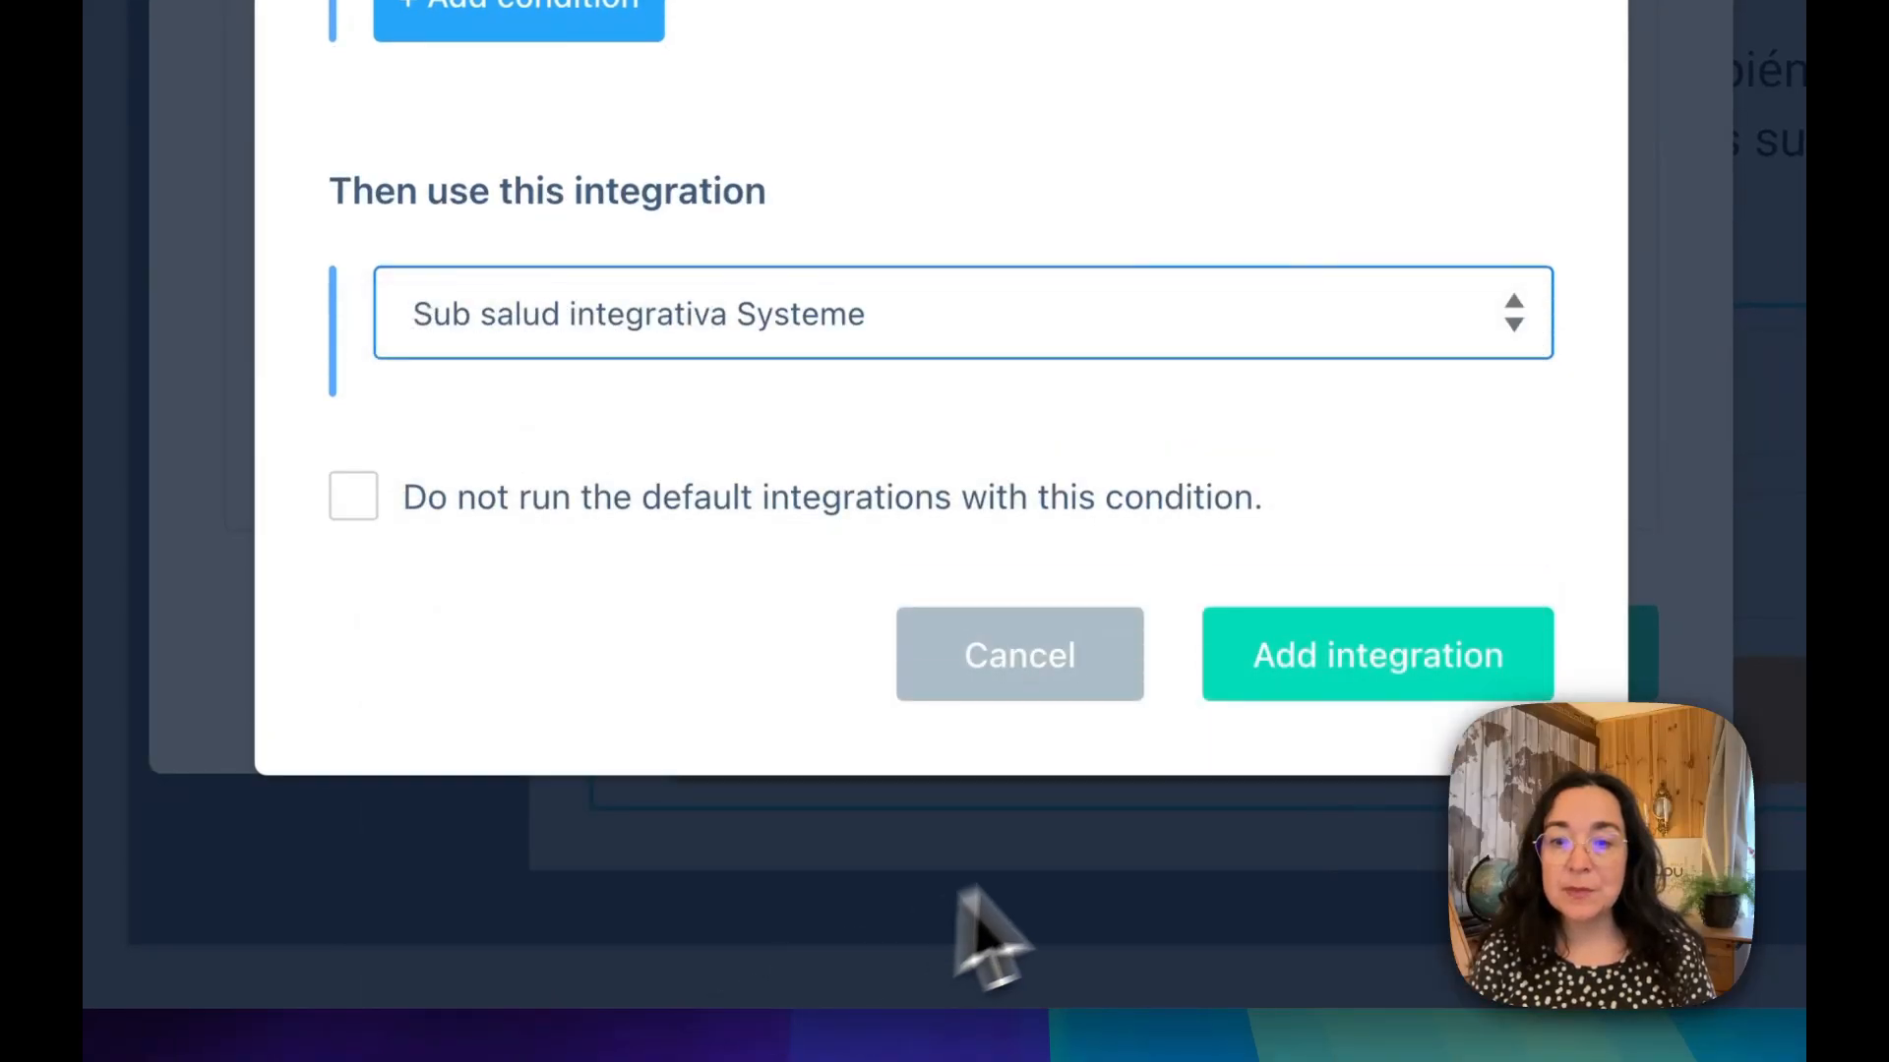
left_click(1343, 651)
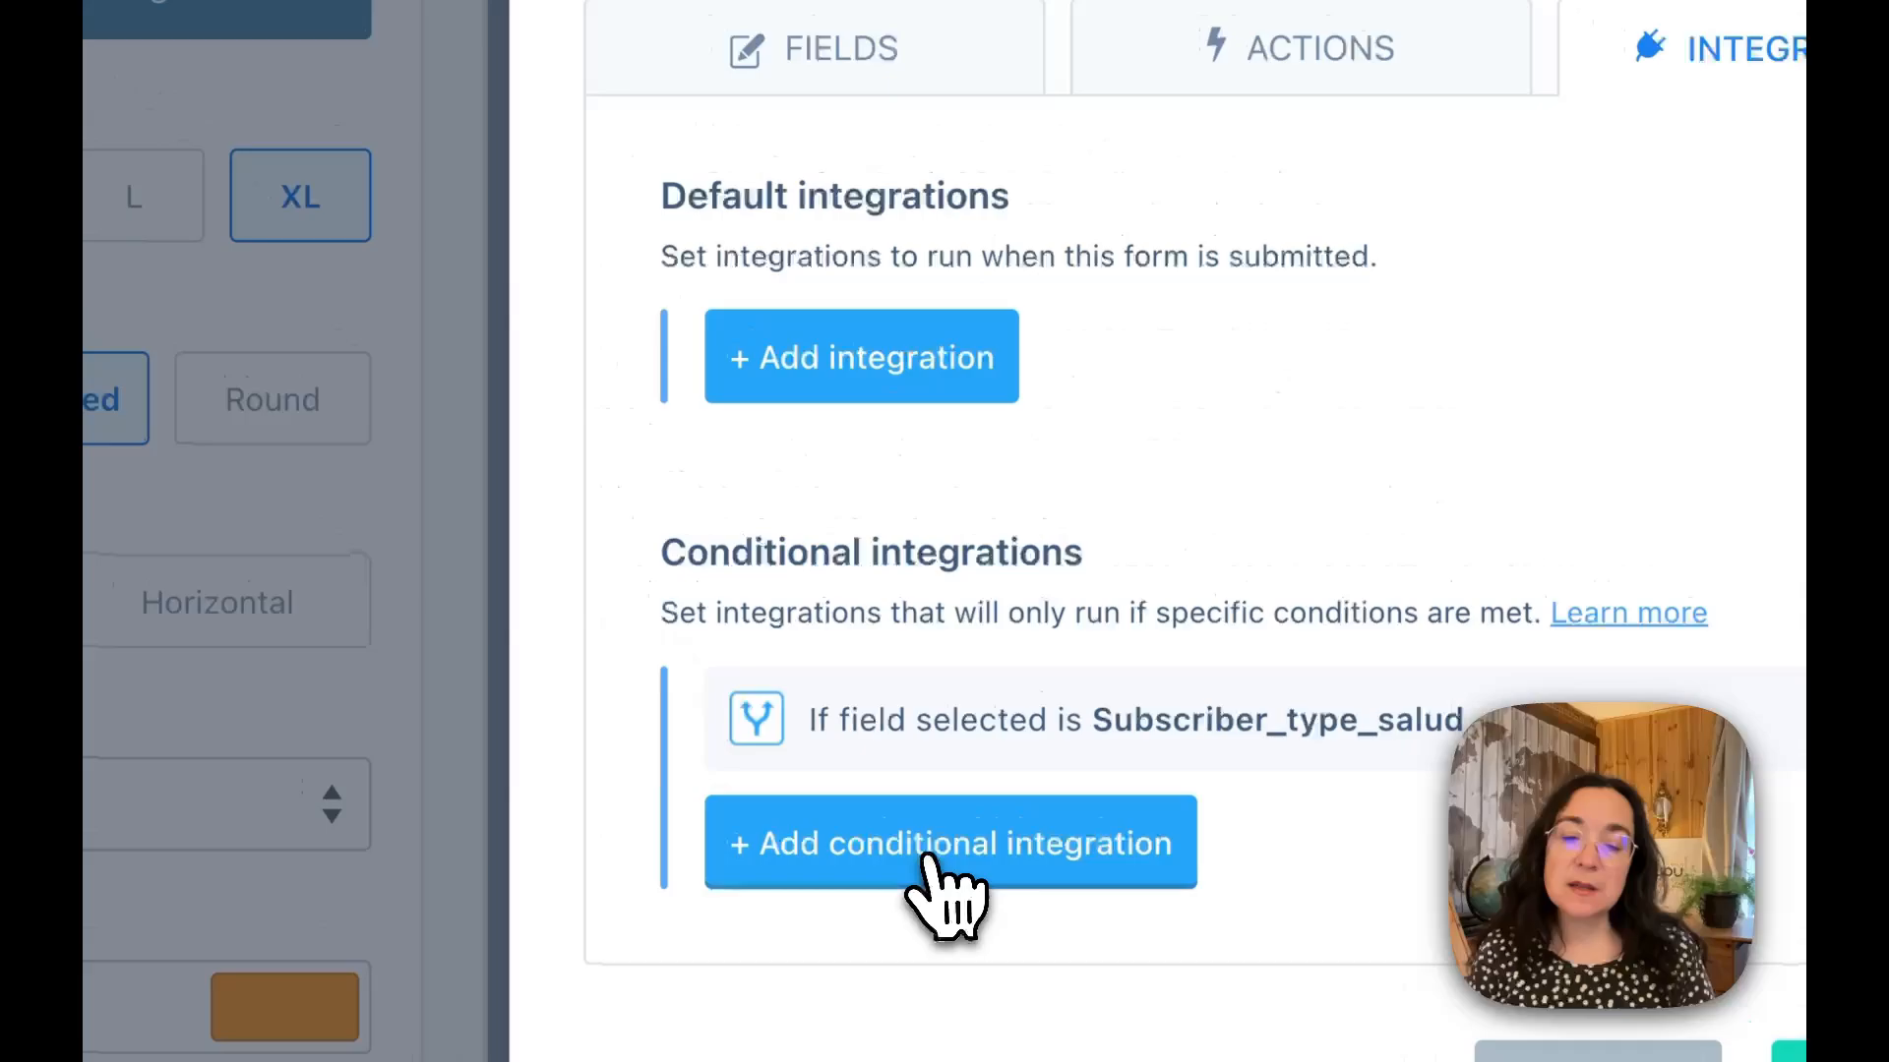
Step: Add a conditional integration using "Sub emprendedores Systeme" when the field selected is Subscriber_type_business, and save the form settings
left_click(575, 546)
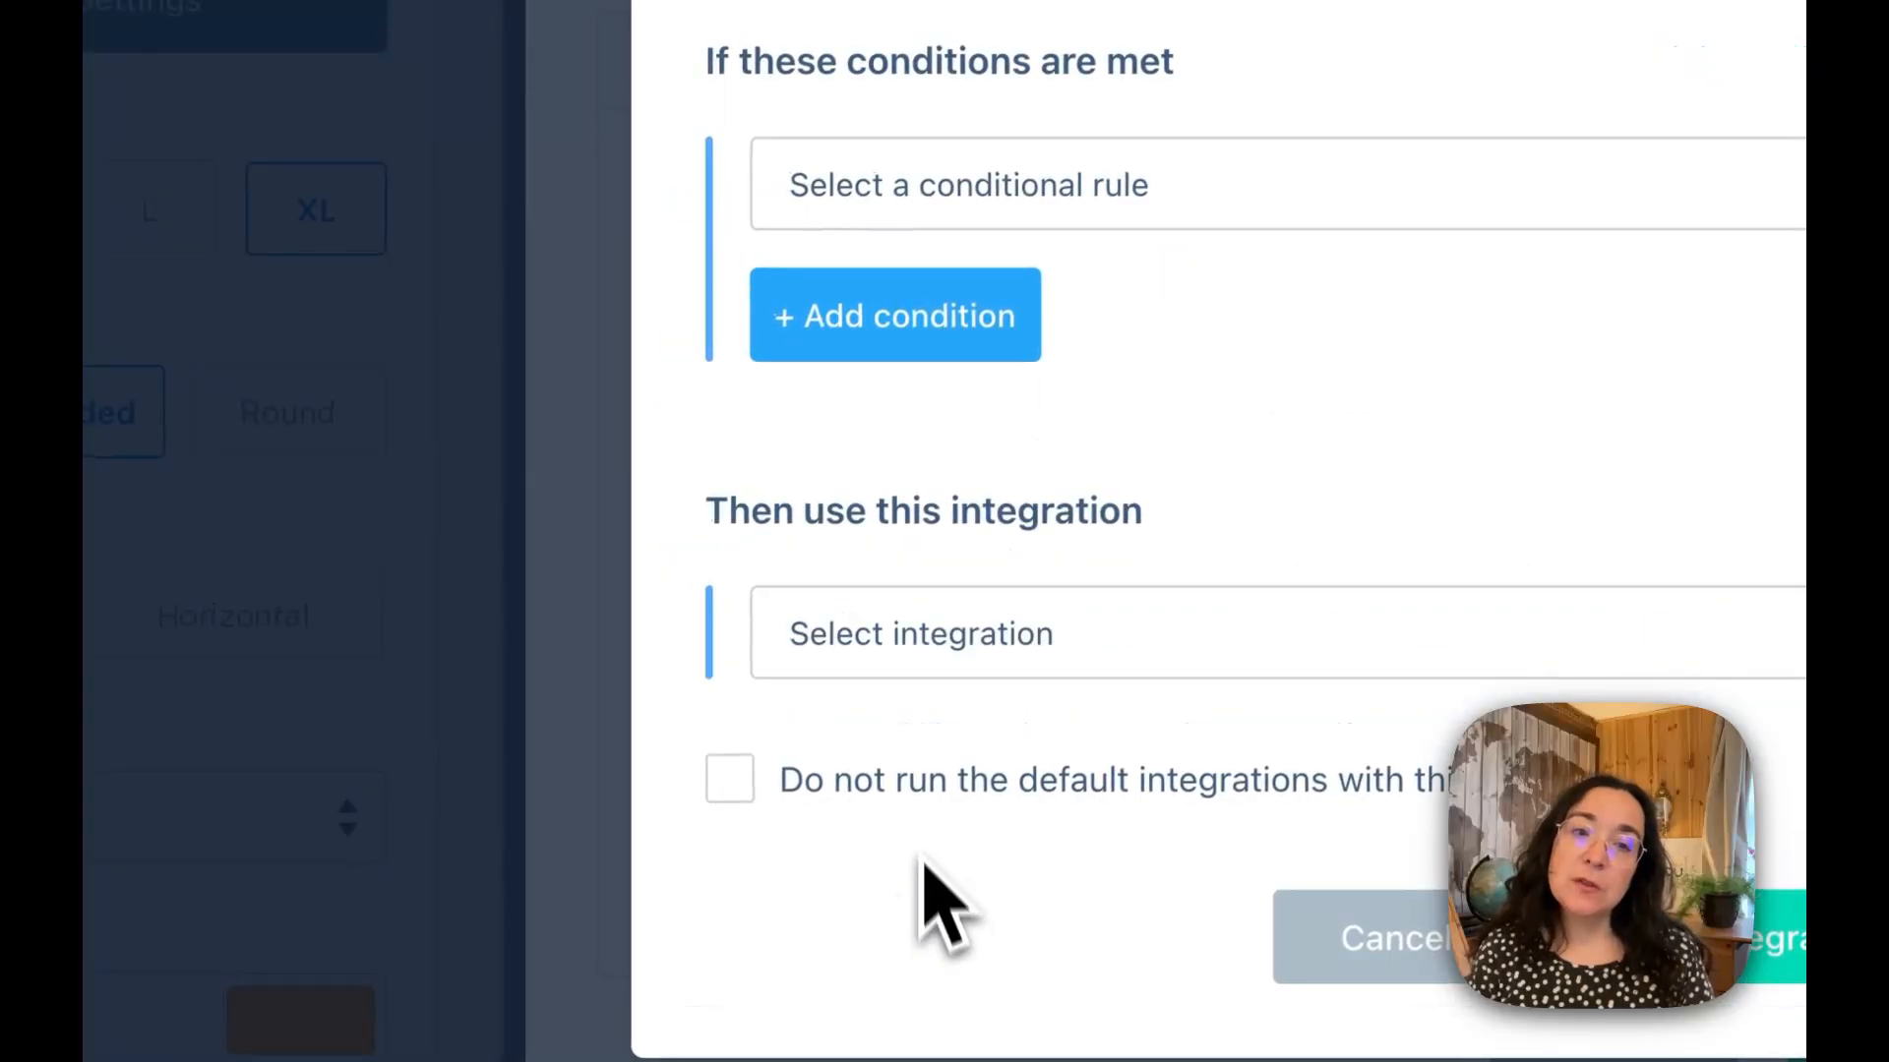
left_click(993, 192)
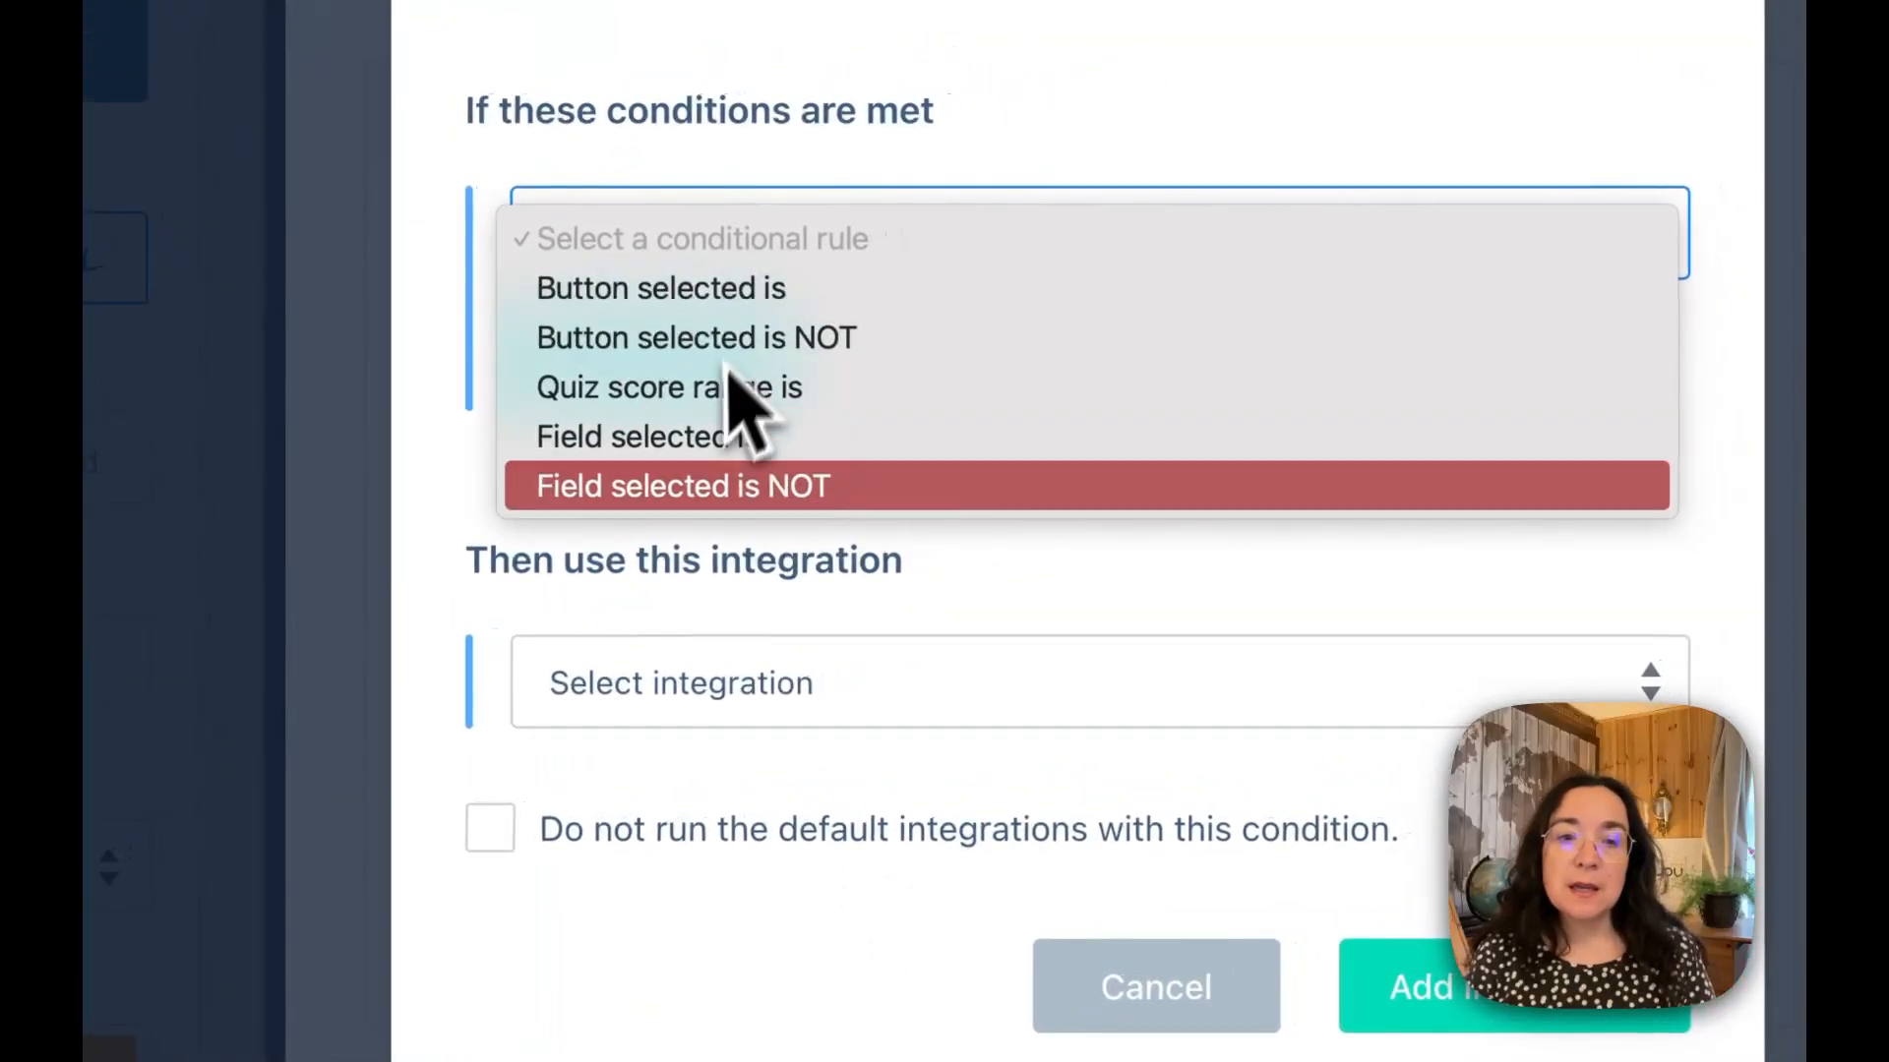
left_click(698, 443)
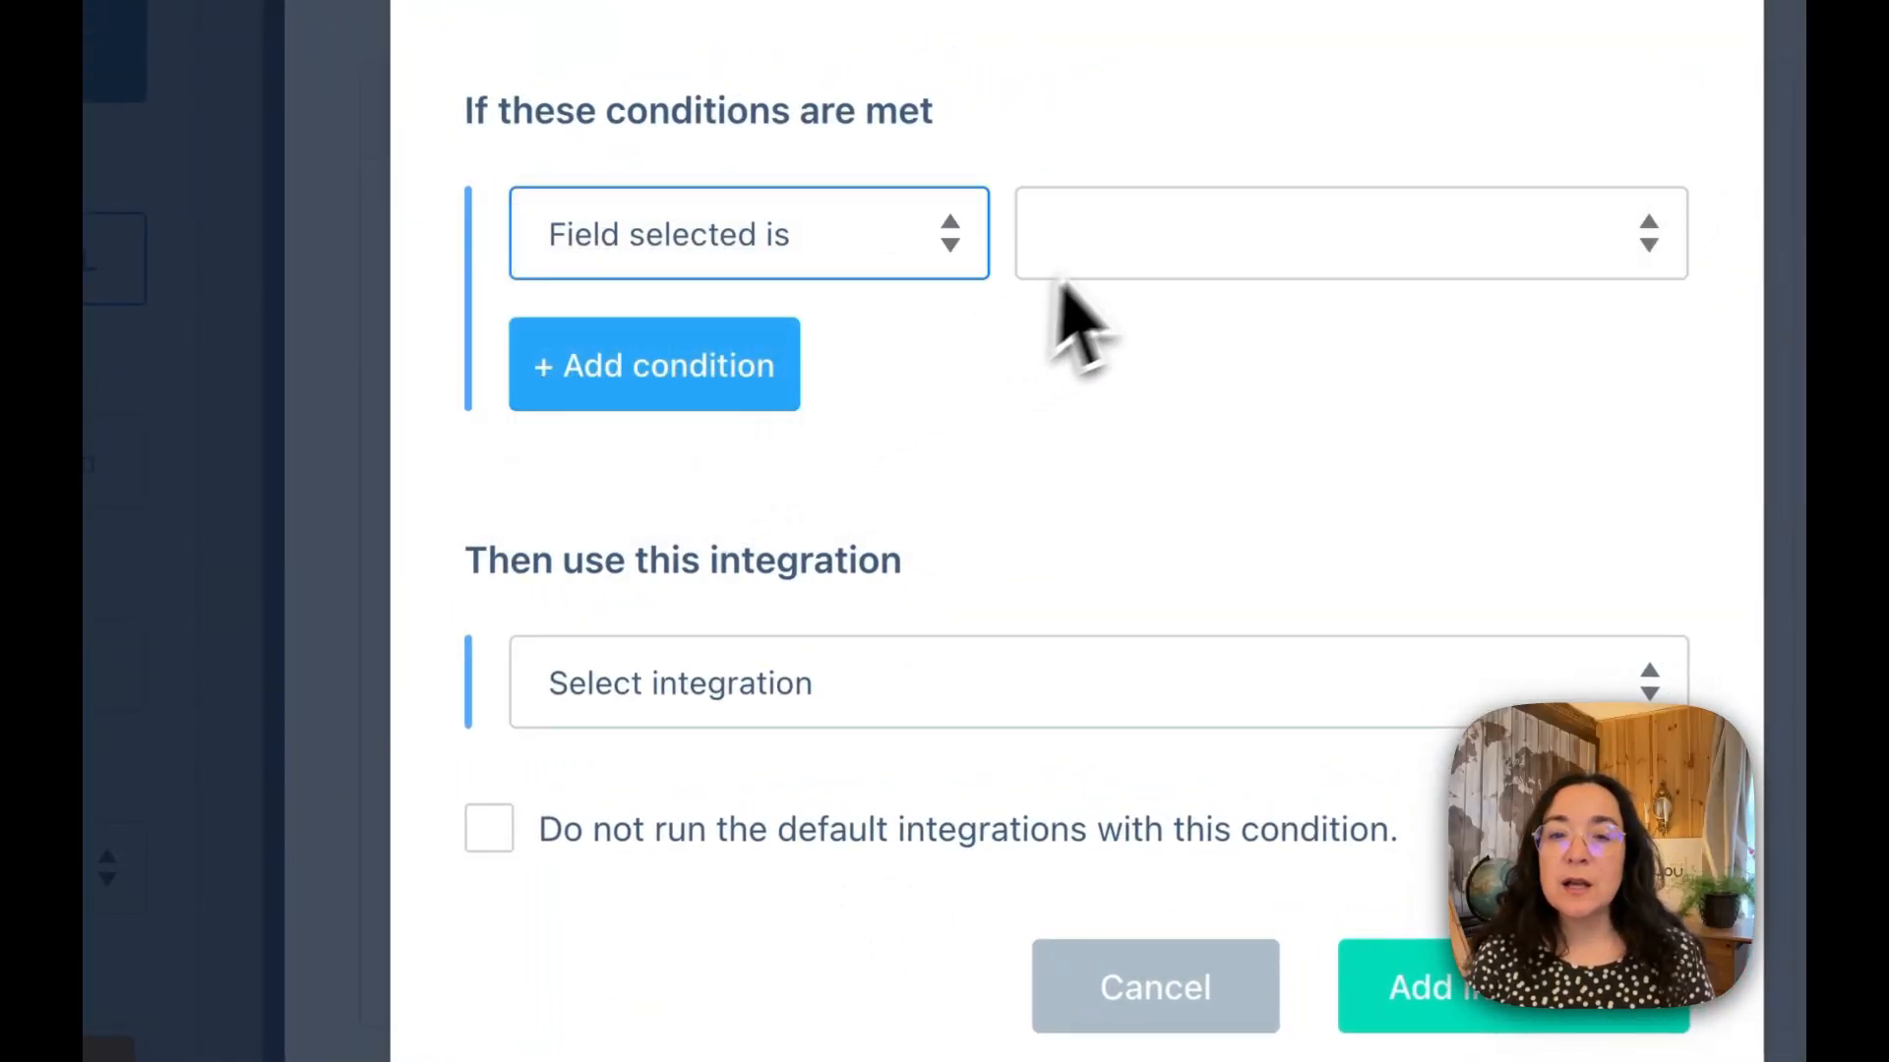
left_click(1171, 238)
left_click(1205, 439)
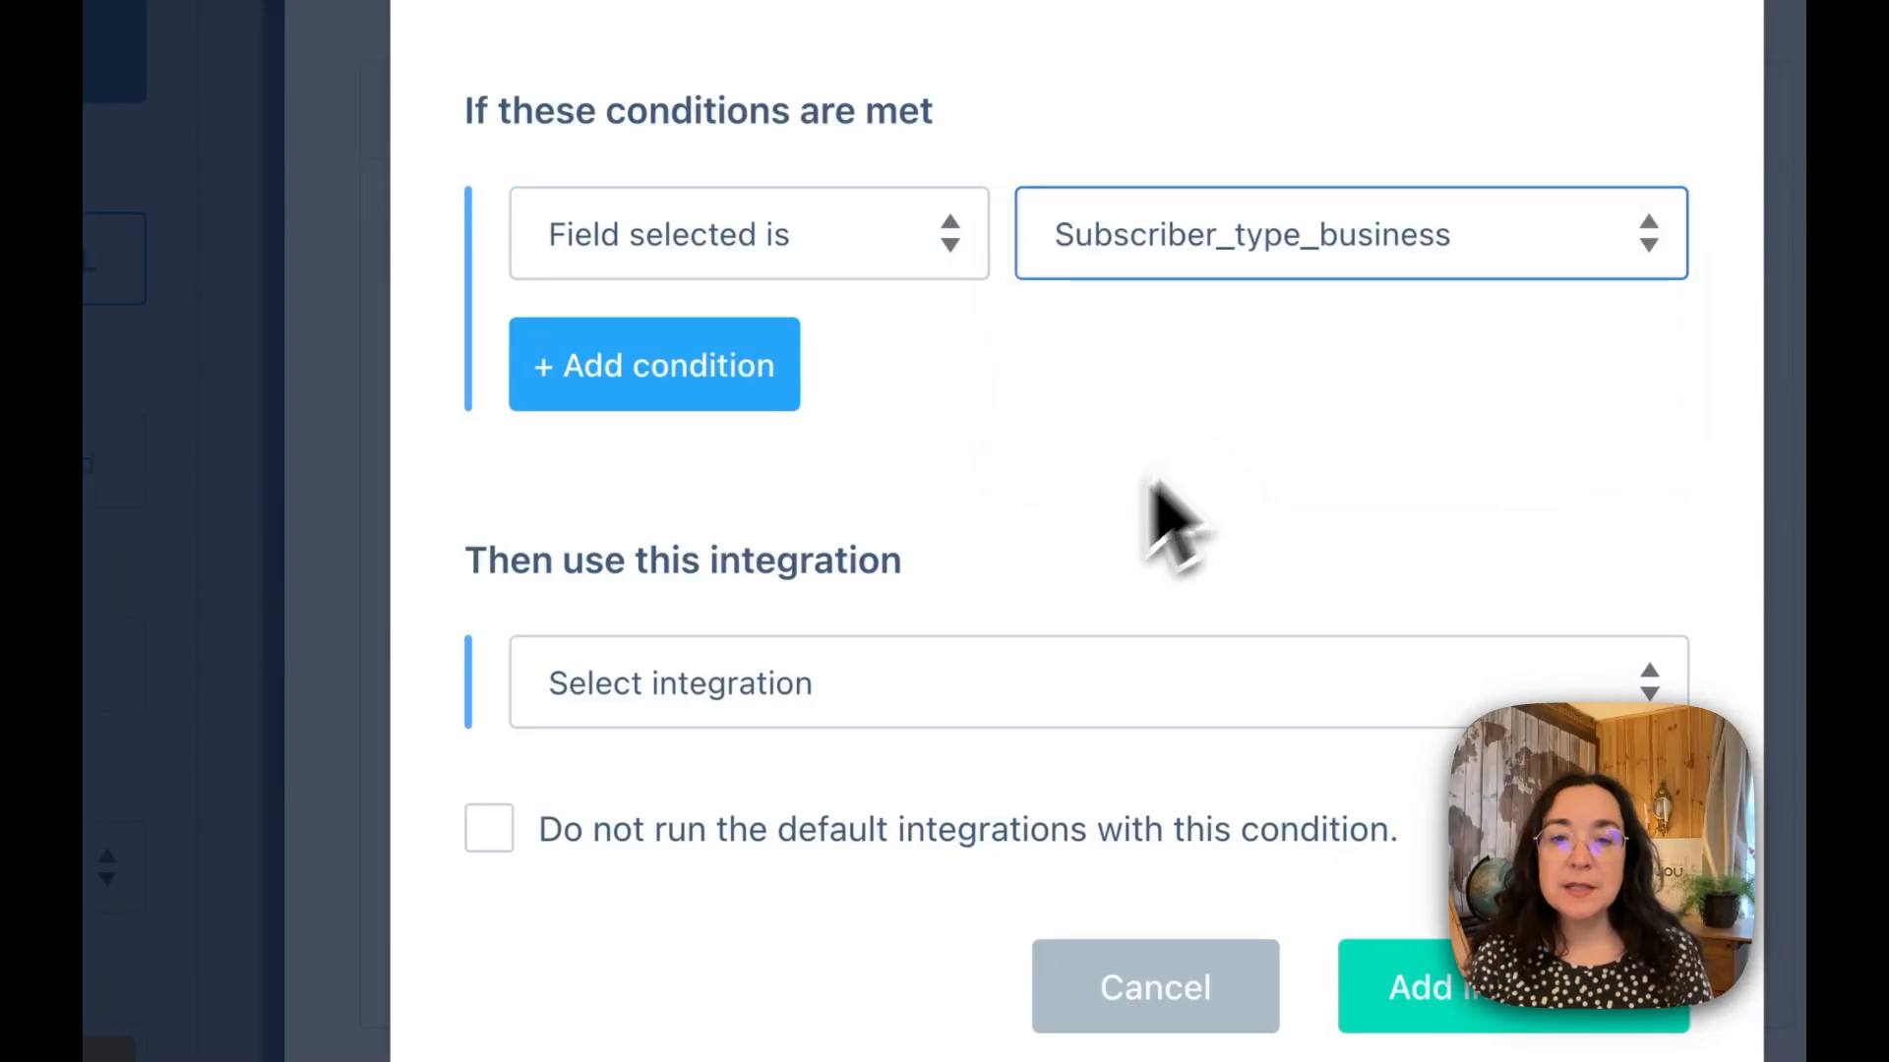
left_click(911, 682)
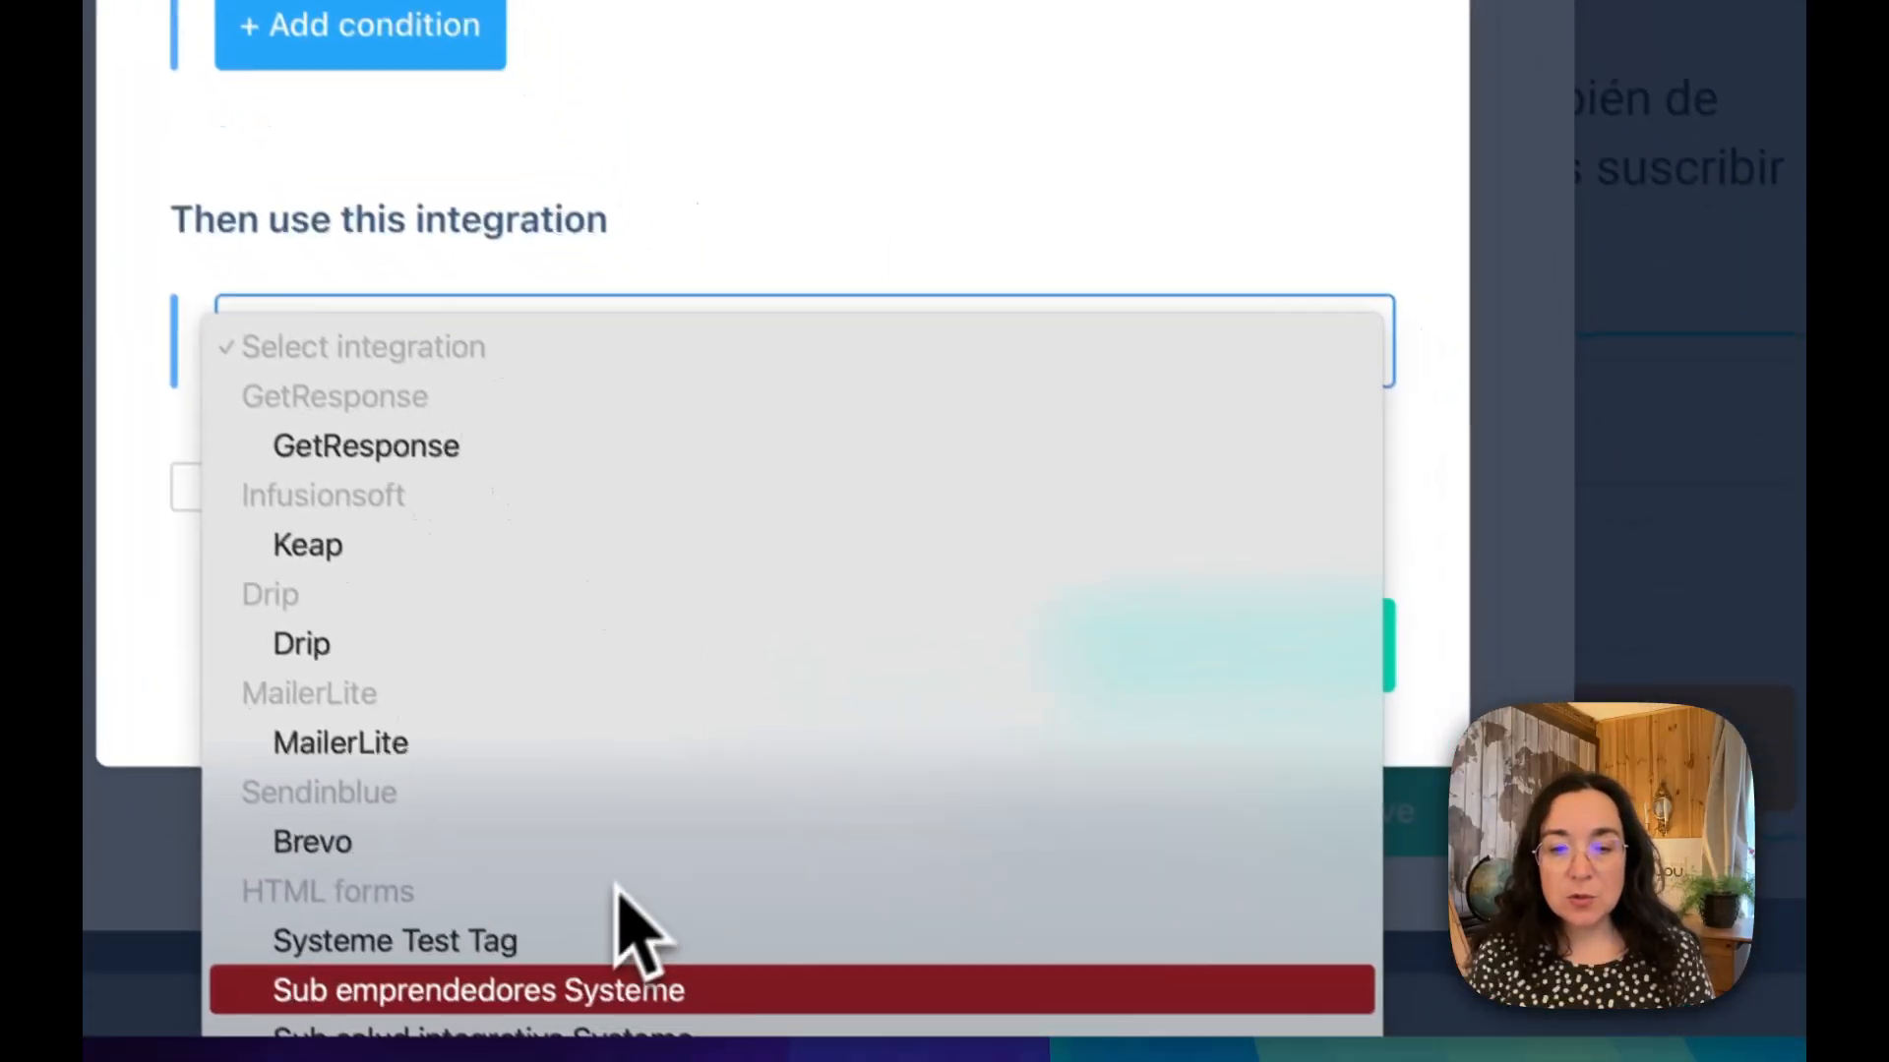
left_click(561, 964)
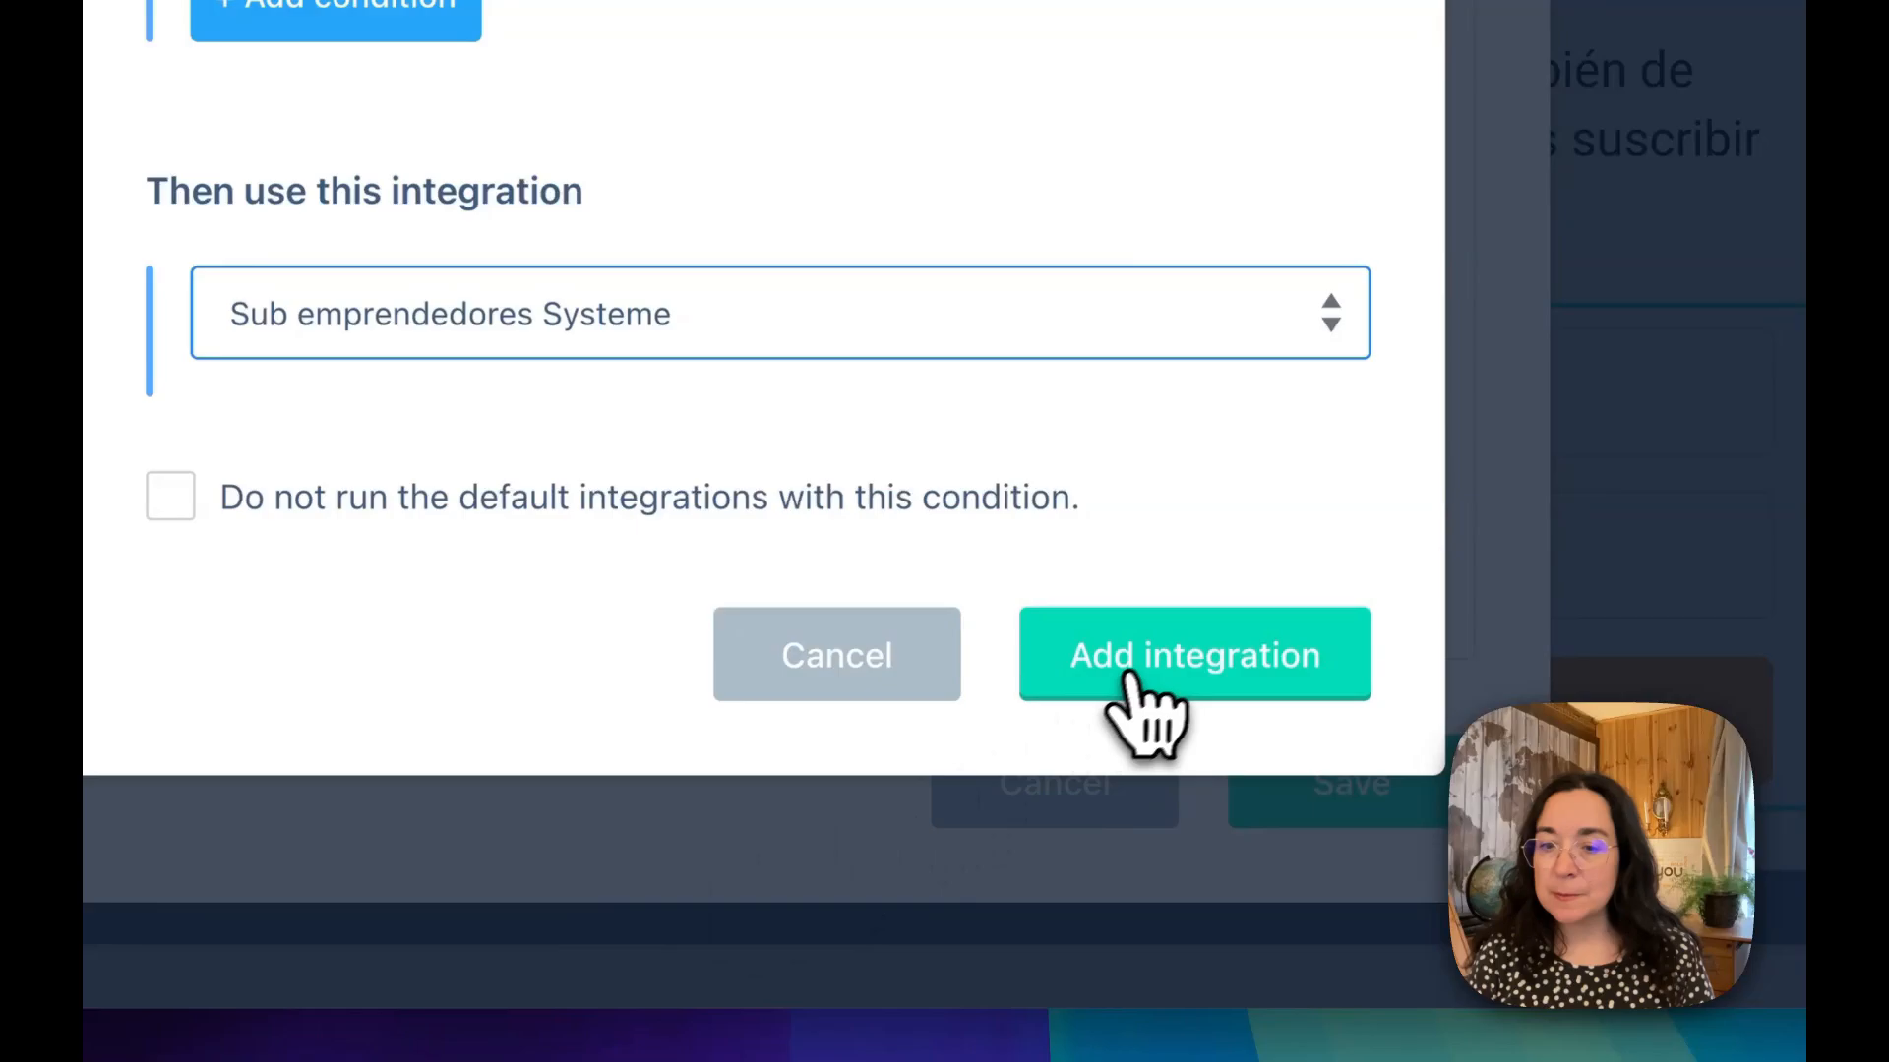
left_click(1176, 674)
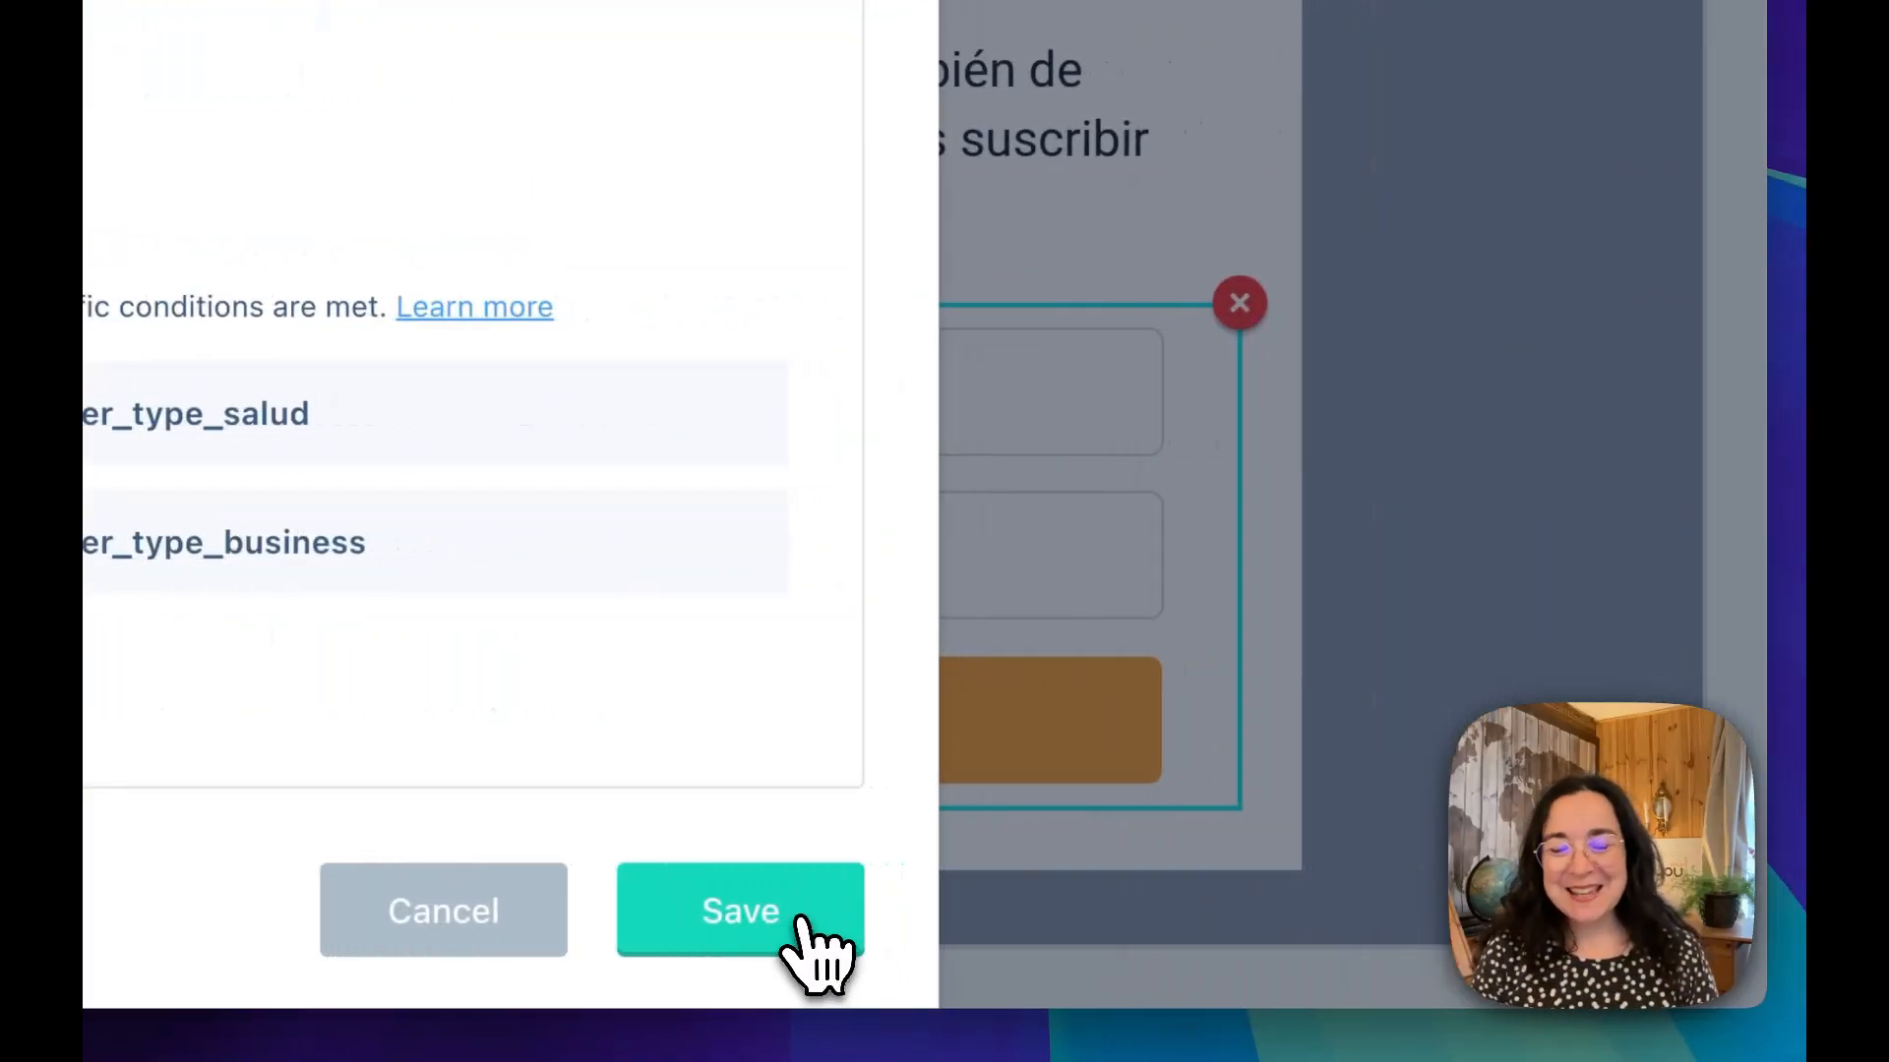
left_click(1387, 925)
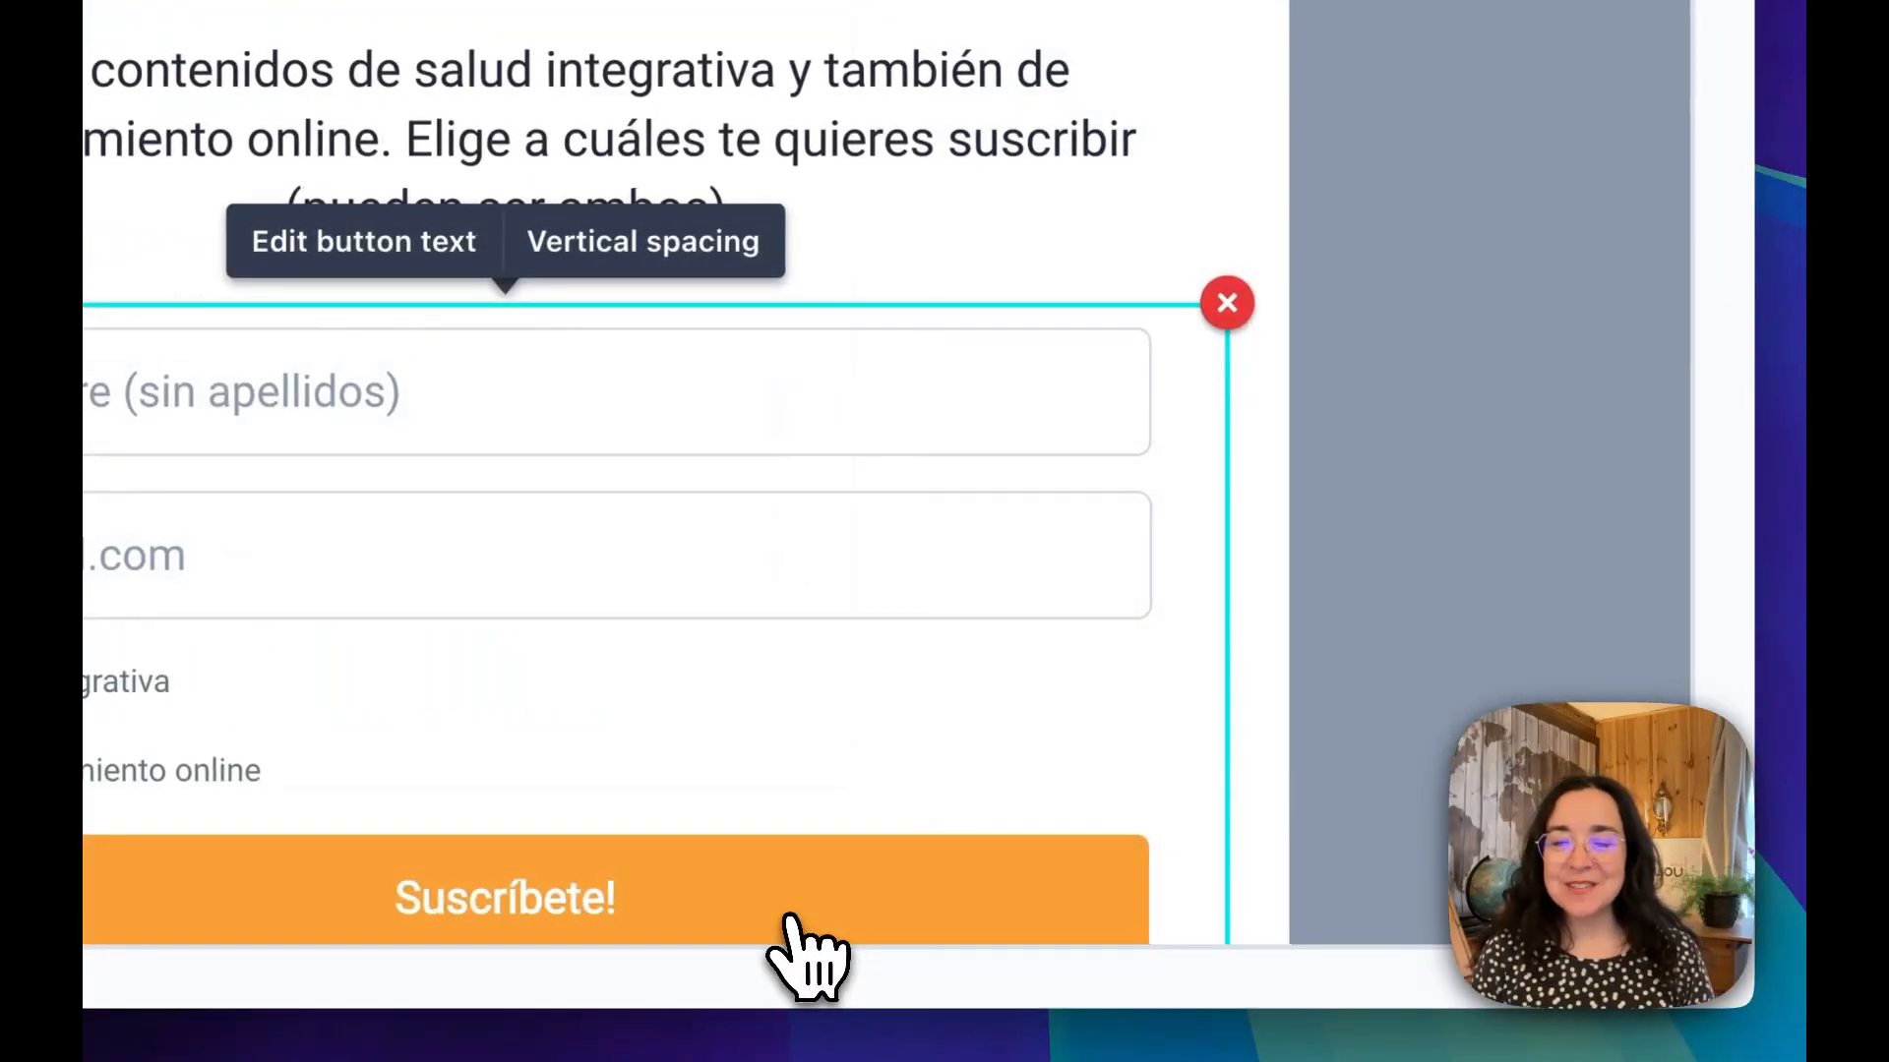
Step: Deselect the opt-in form and reduce the browser's page zoom by one level to show more of the ConvertBox preview
scroll(1148, 578, "down", 2)
left_click(1338, 402)
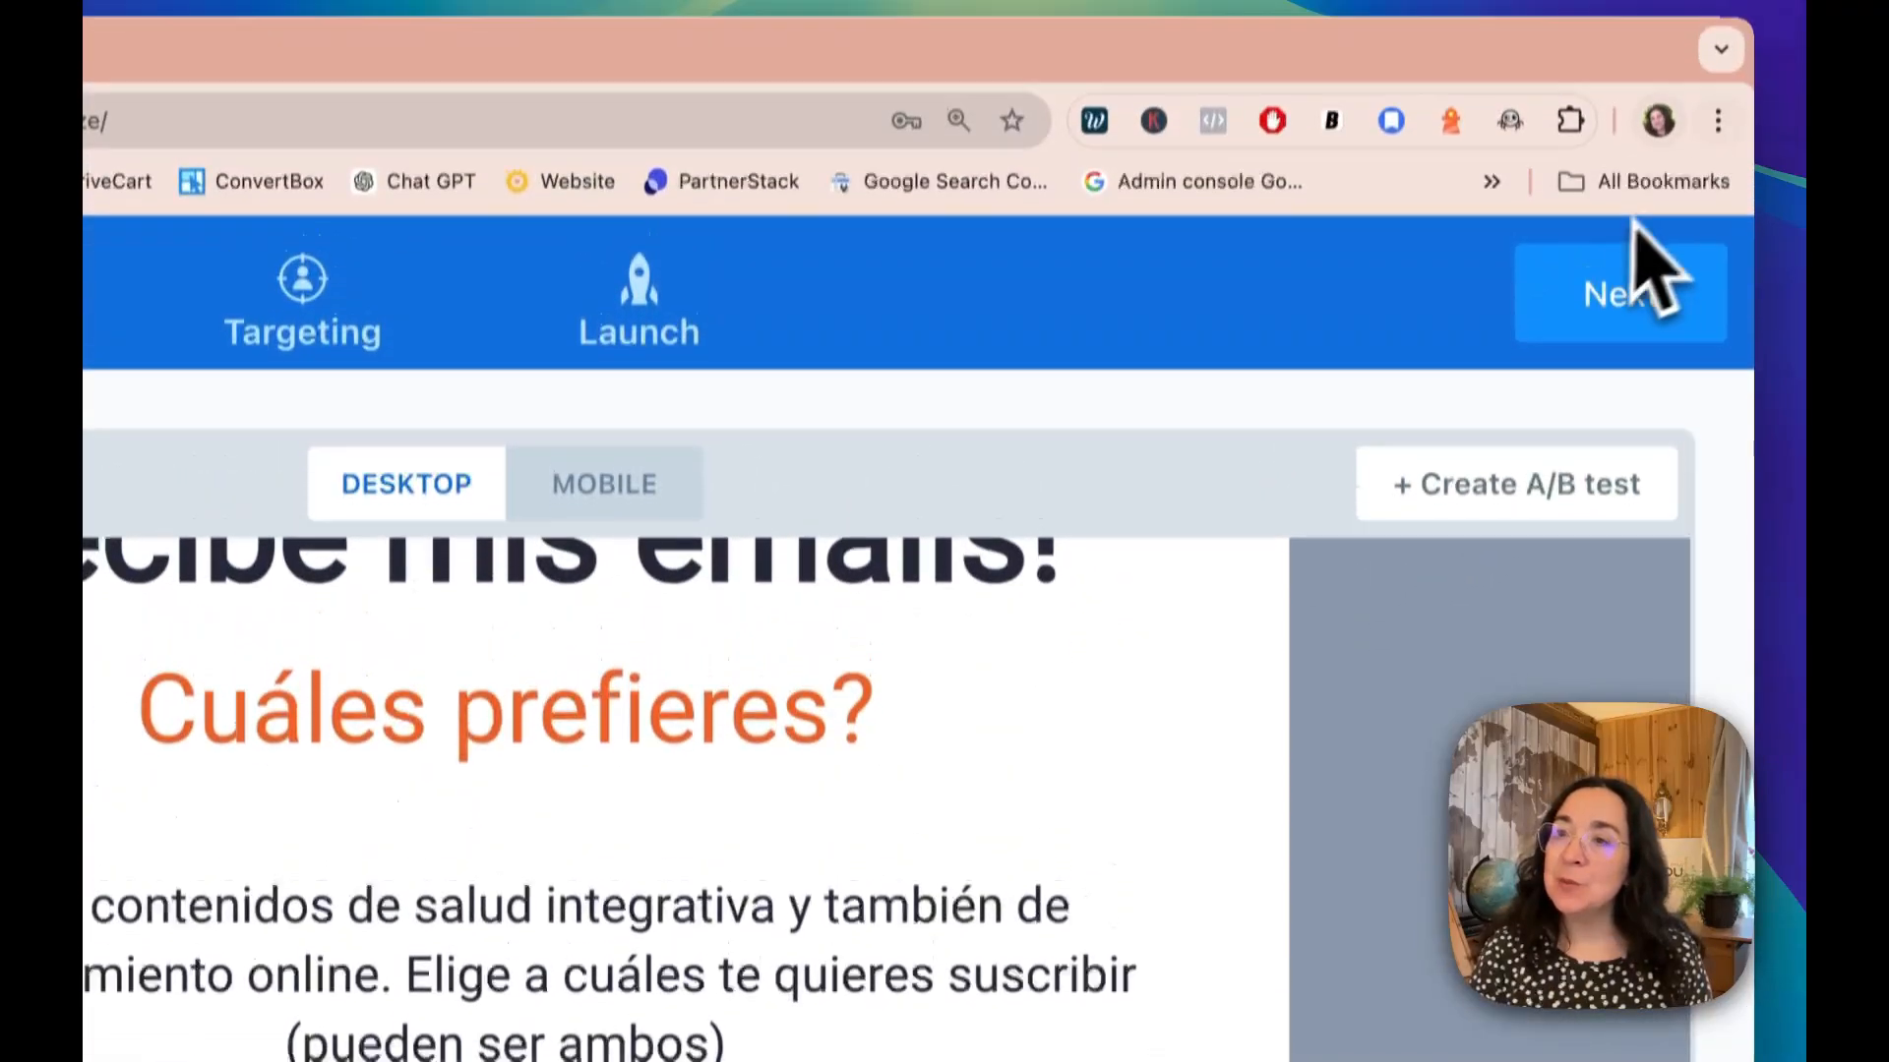
left_click(1717, 120)
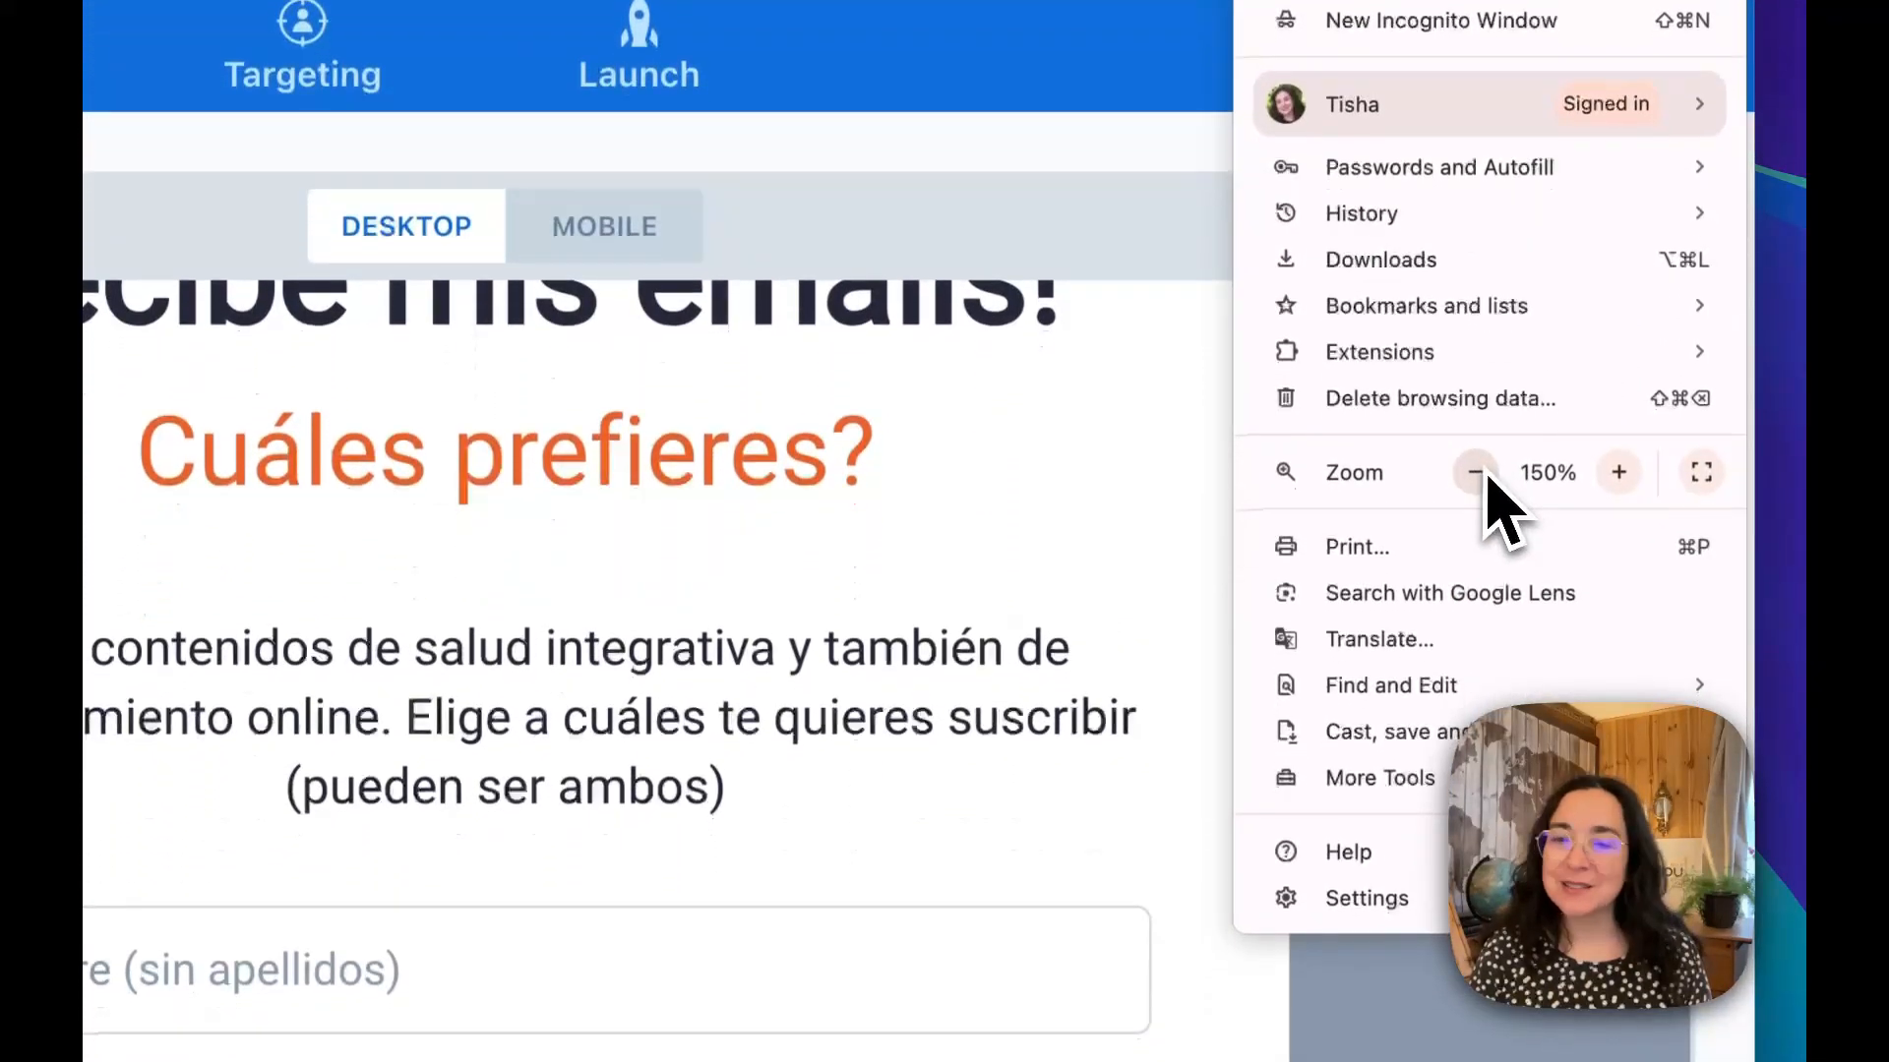
left_click(1473, 467)
left_click(1173, 602)
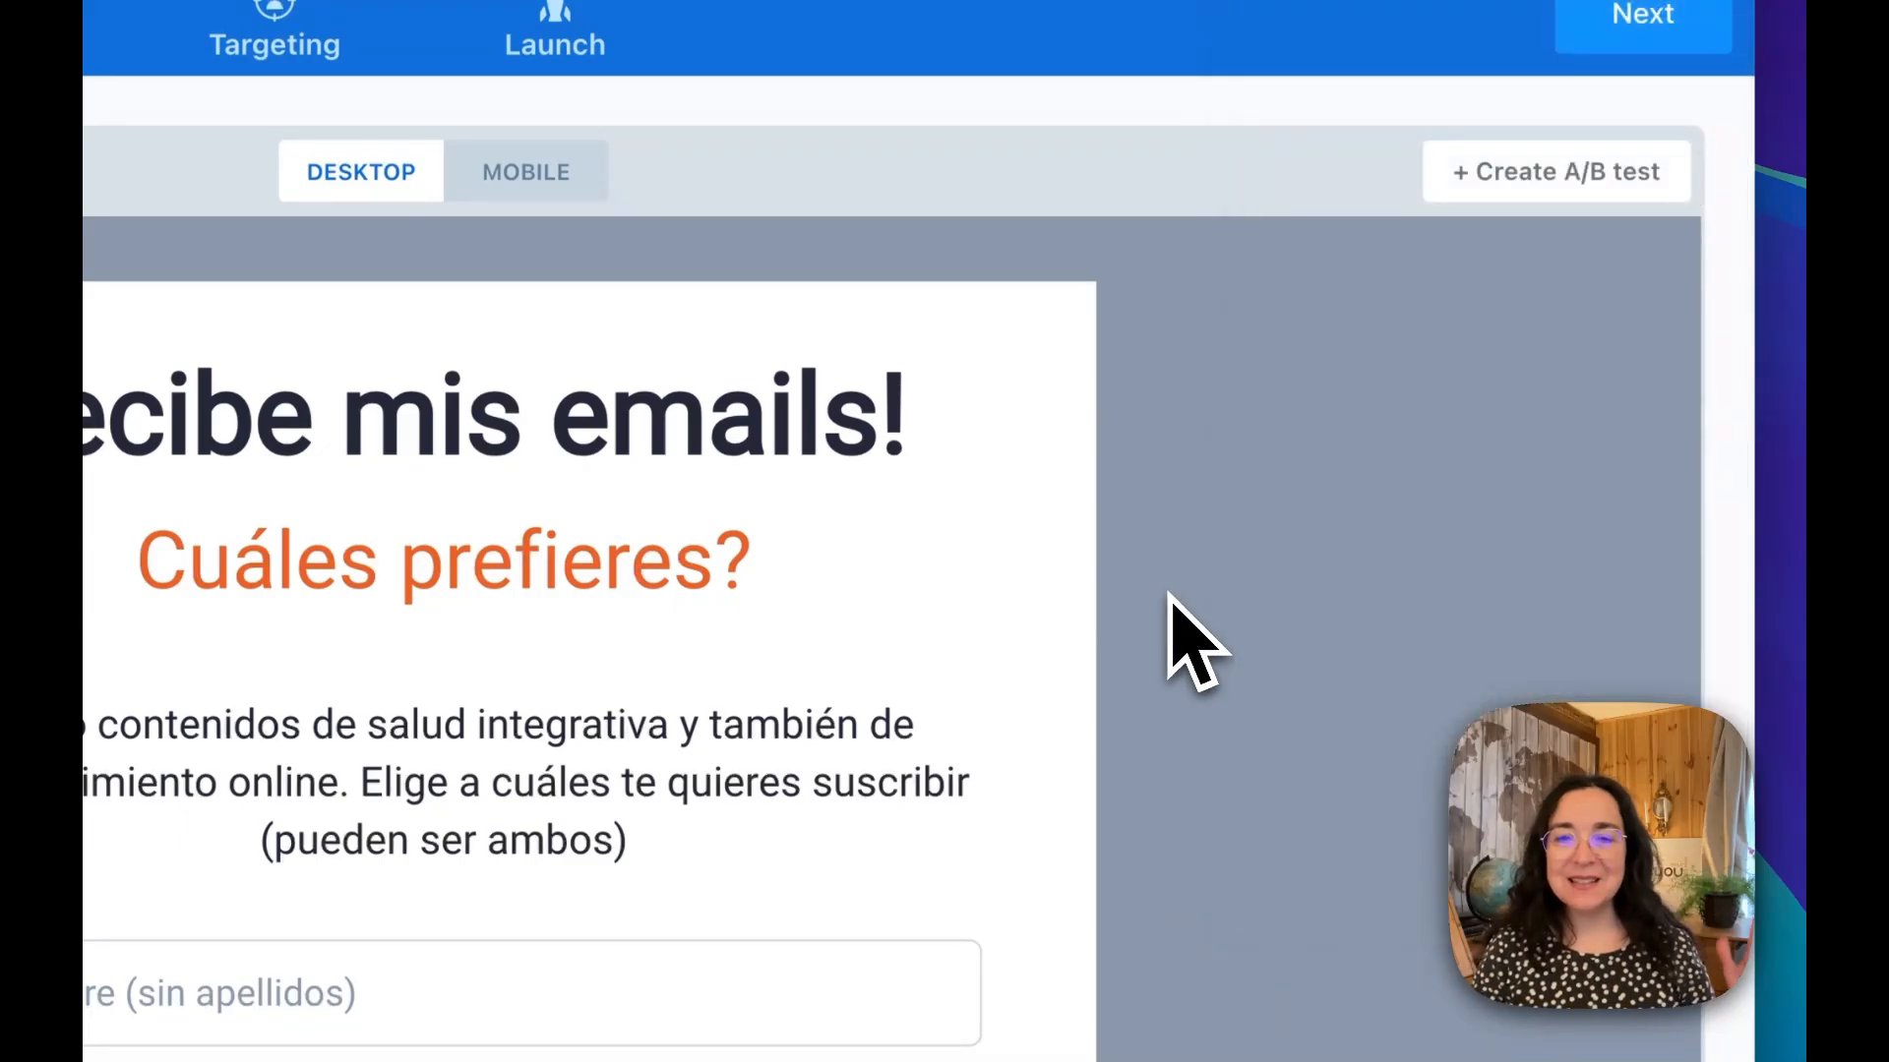